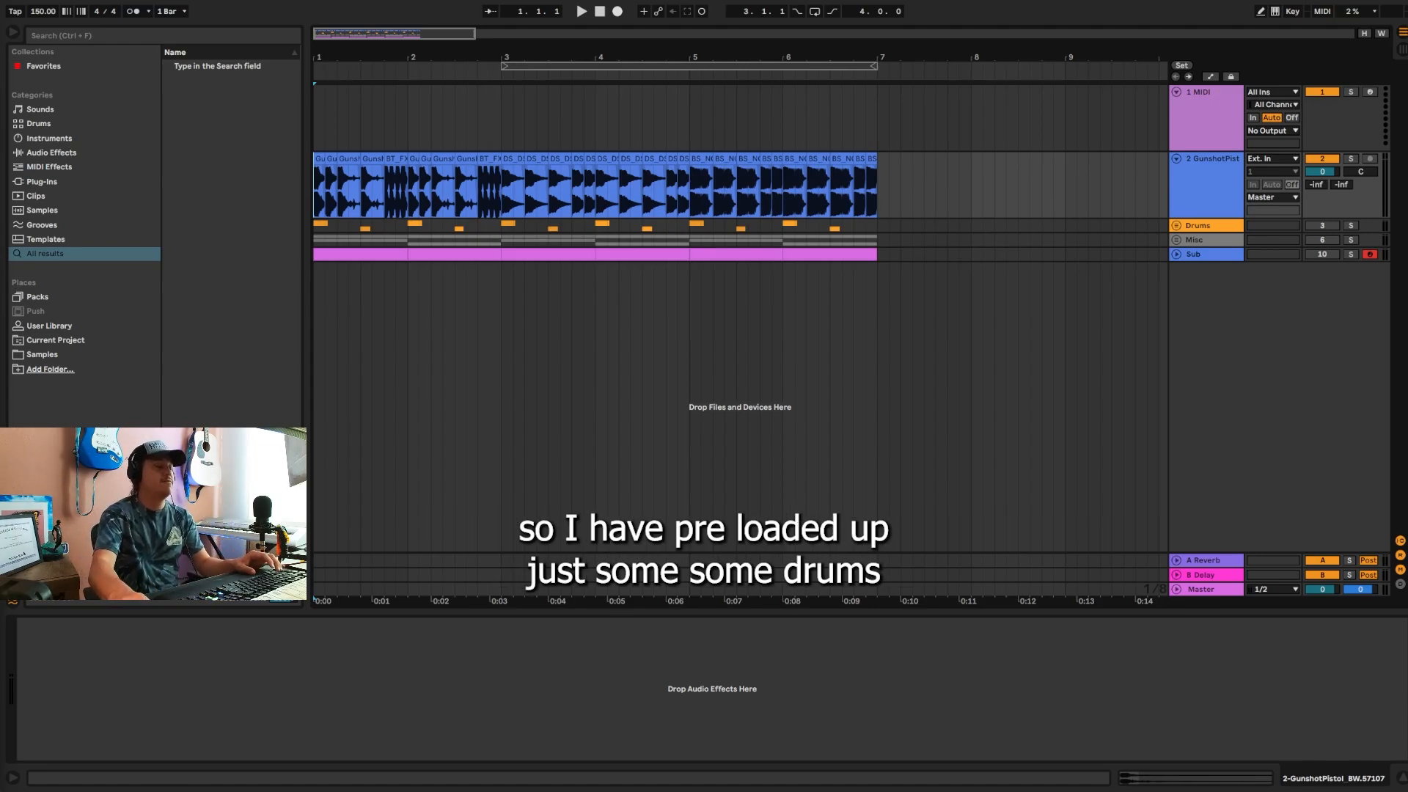
Step: Play the Drums group in solo from the start of the arrangement, then unsolo it
left_click(1351, 226)
key("space")
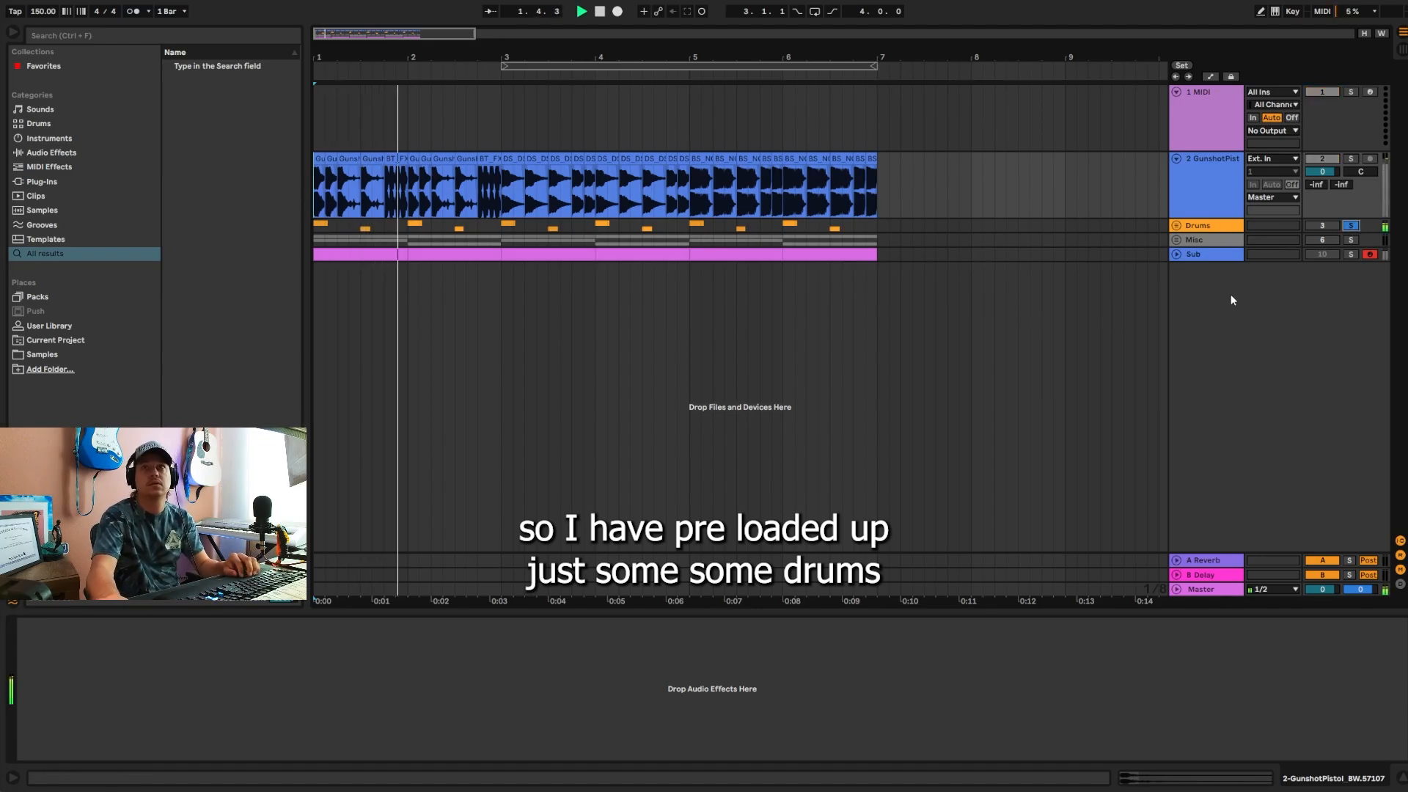
left_click(1350, 227)
Step: Play the Misc group in solo from the start of the arrangement, then unsolo it
left_click(1352, 240)
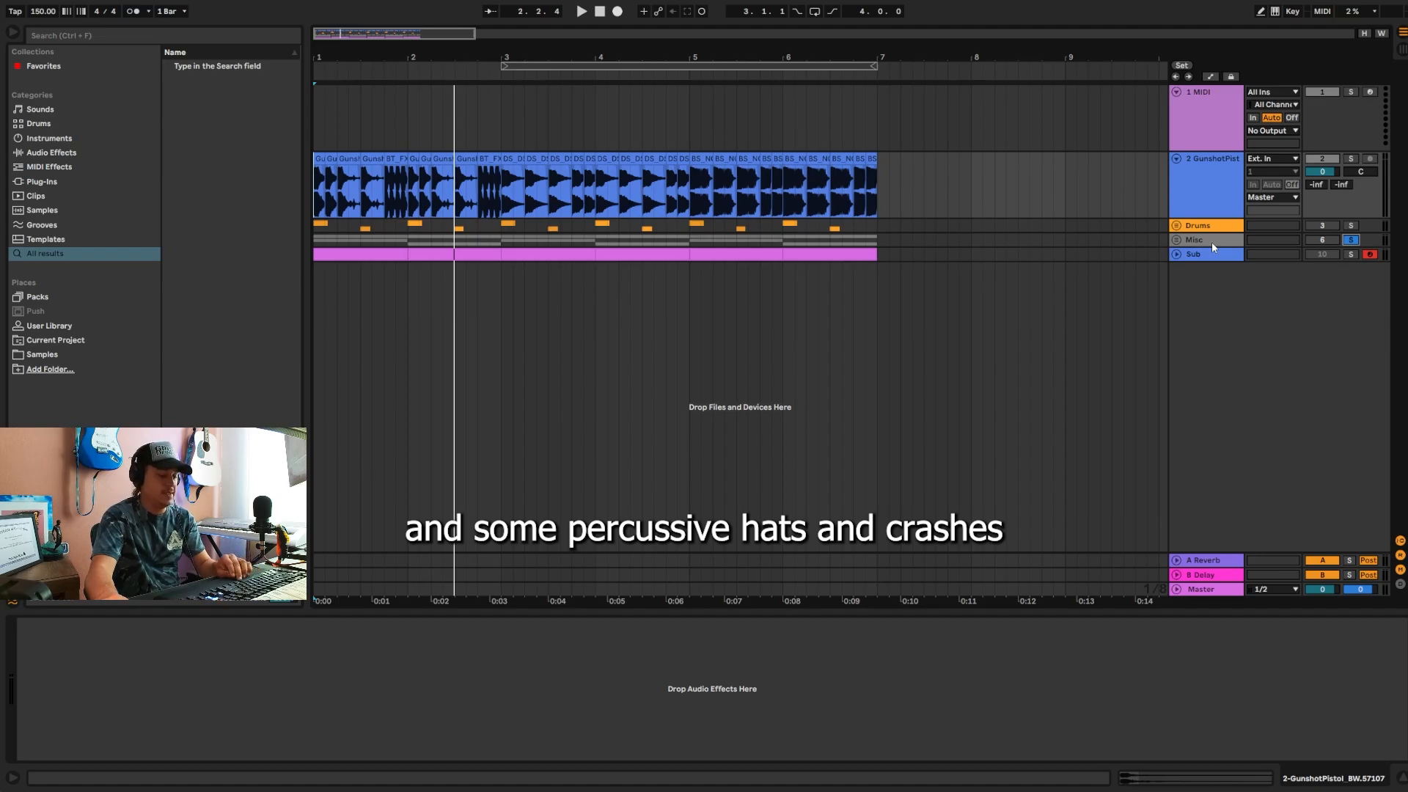
key("space")
key("space")
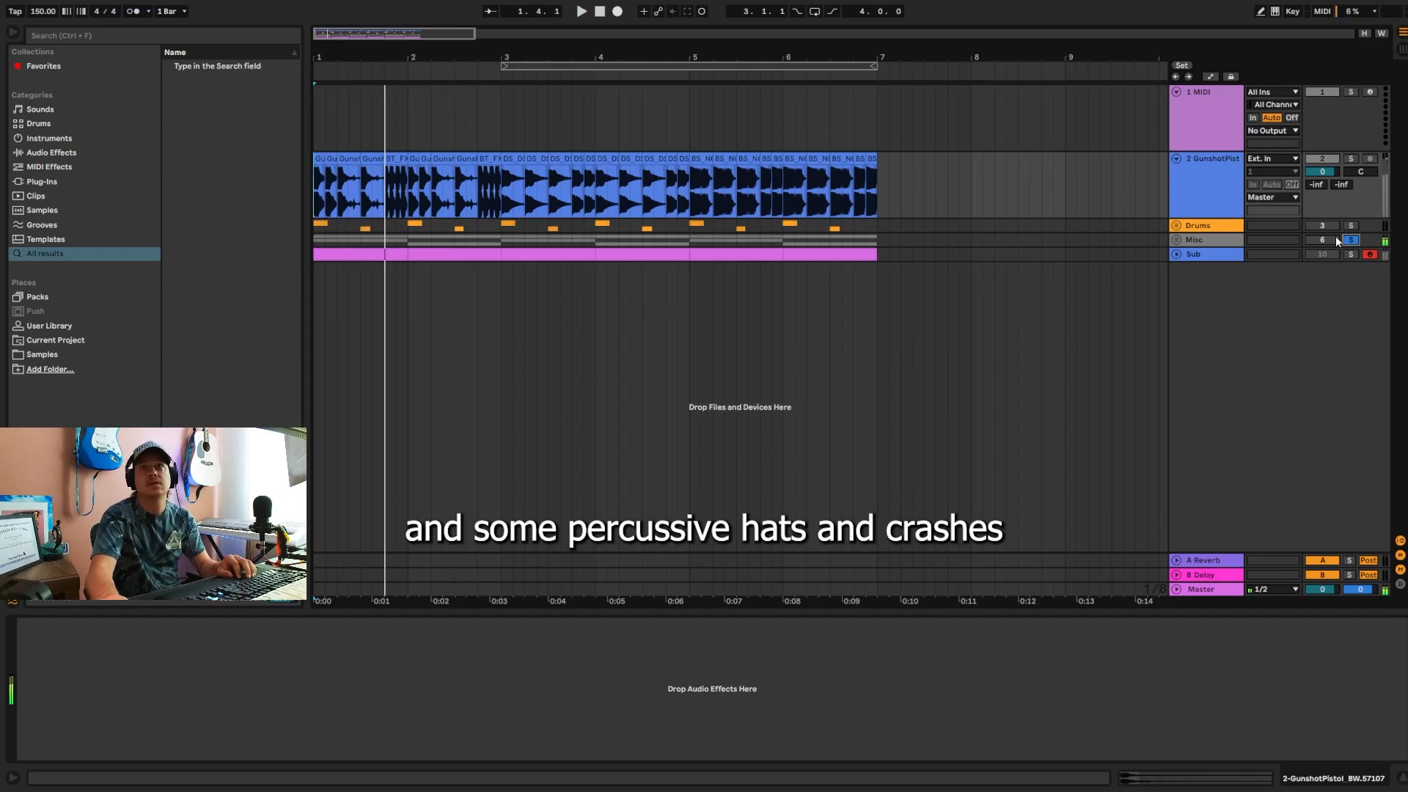
left_click(1352, 241)
Step: Solo the GunshotPistol track and play its gunshot clips from bar 1
left_click(1219, 197)
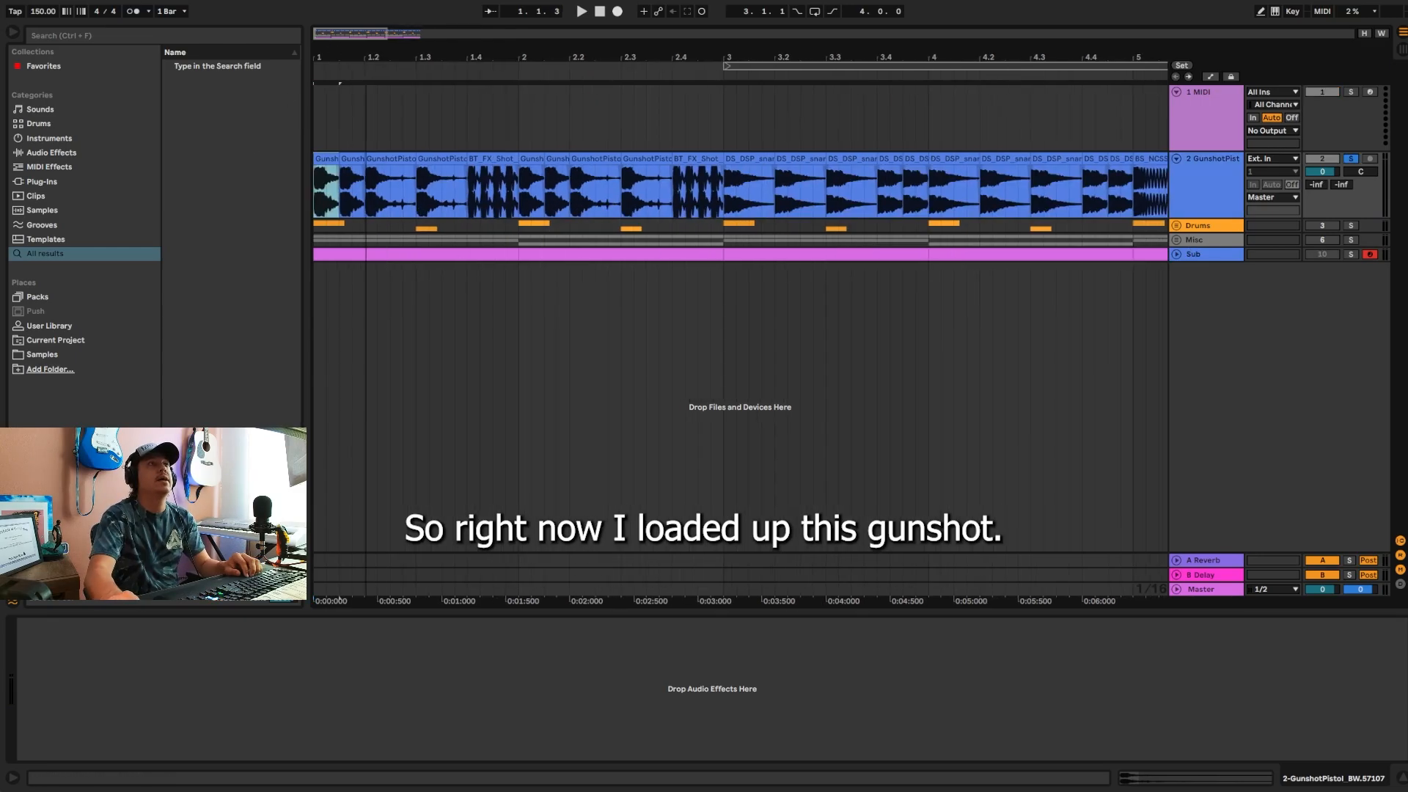
mouse_move(335, 37)
left_mouse_down()
mouse_move(335, 95)
mouse_move(361, 33)
left_mouse_up()
key("space")
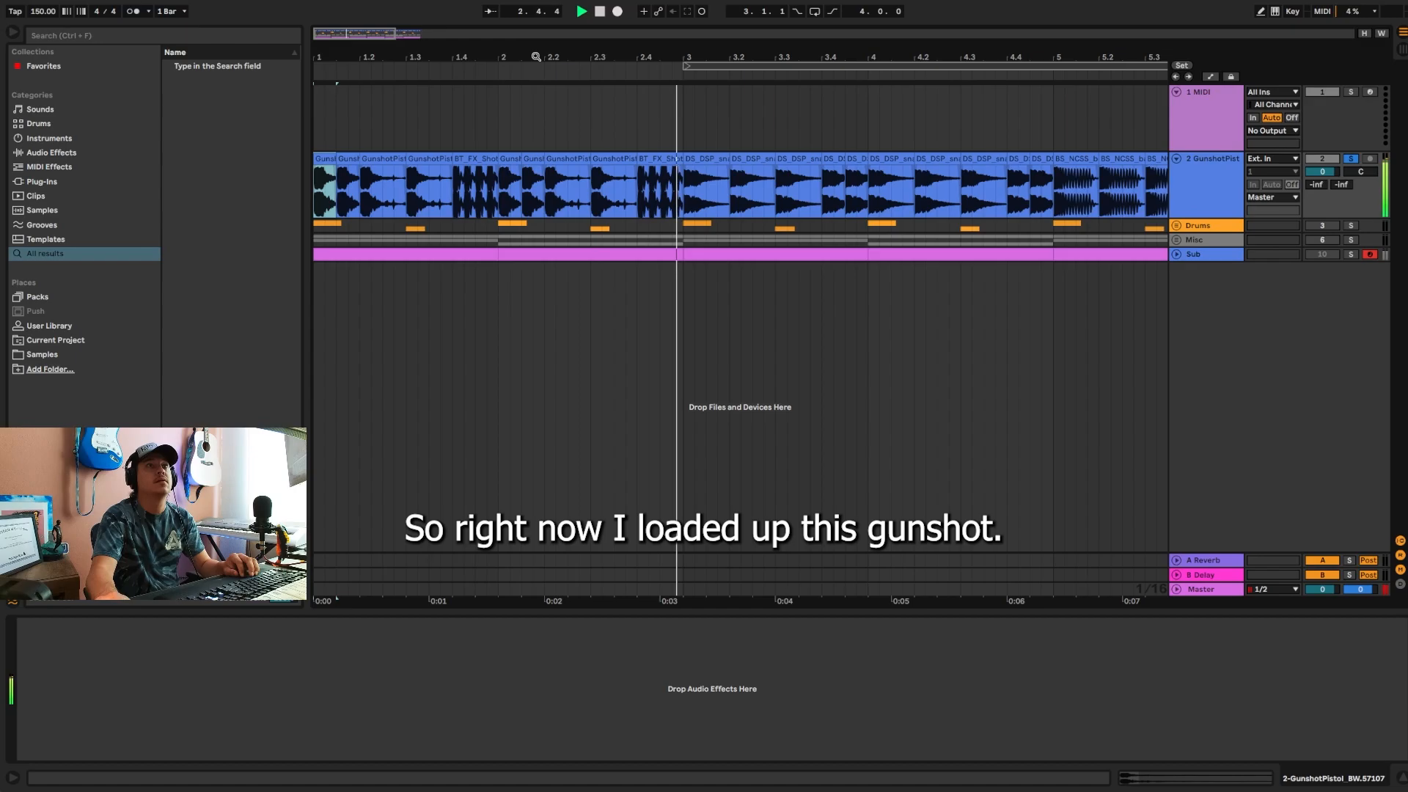
left_click_drag(537, 56, 263, 53)
key("space")
Step: Play the soloed GunshotPistol track from the first clip at bar 3
left_click_drag(428, 53, 353, 22)
left_click(435, 158)
key("space")
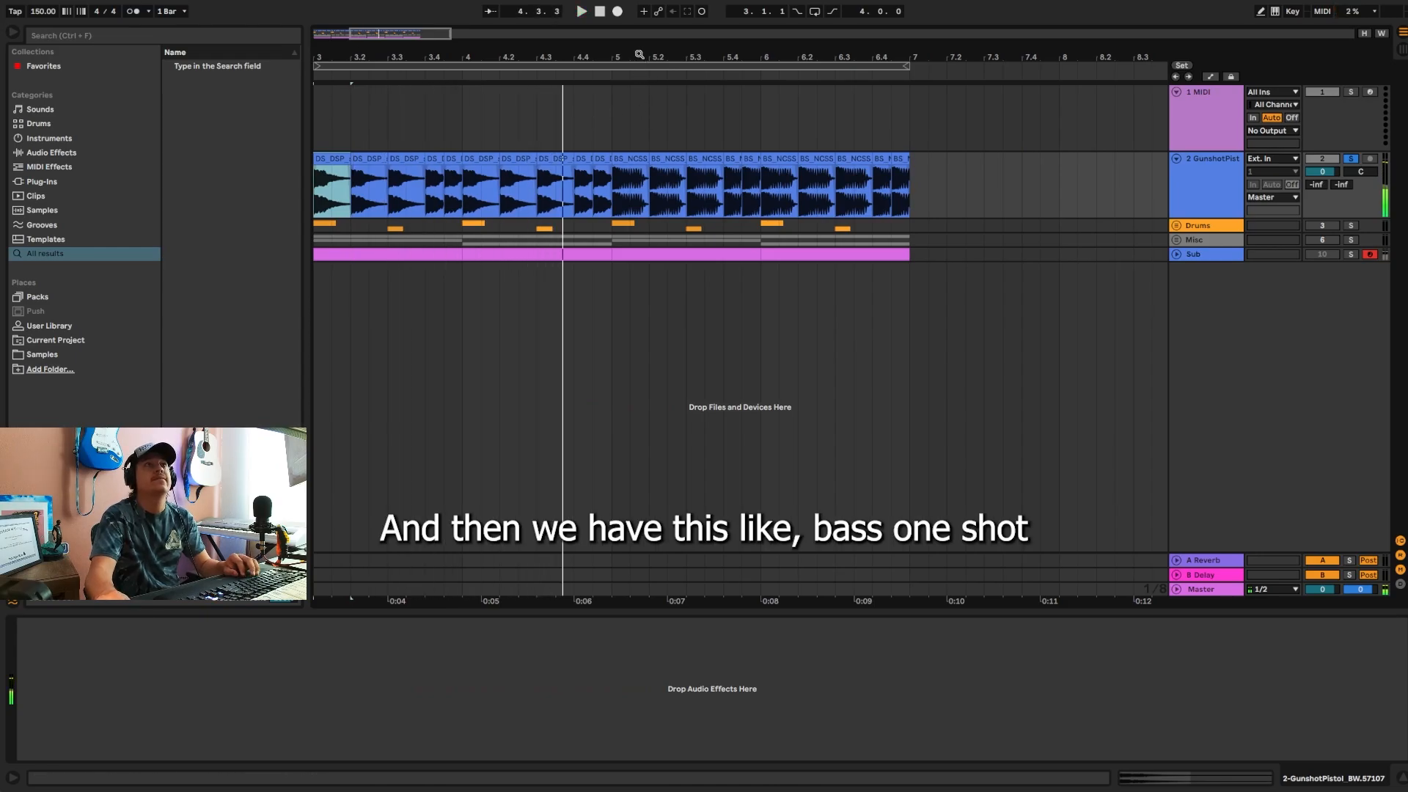
Step: Play the bass one-shot clips on the soloed track from bar 5
mouse_move(640, 56)
left_mouse_down()
mouse_move(638, 96)
mouse_move(638, 44)
left_mouse_up()
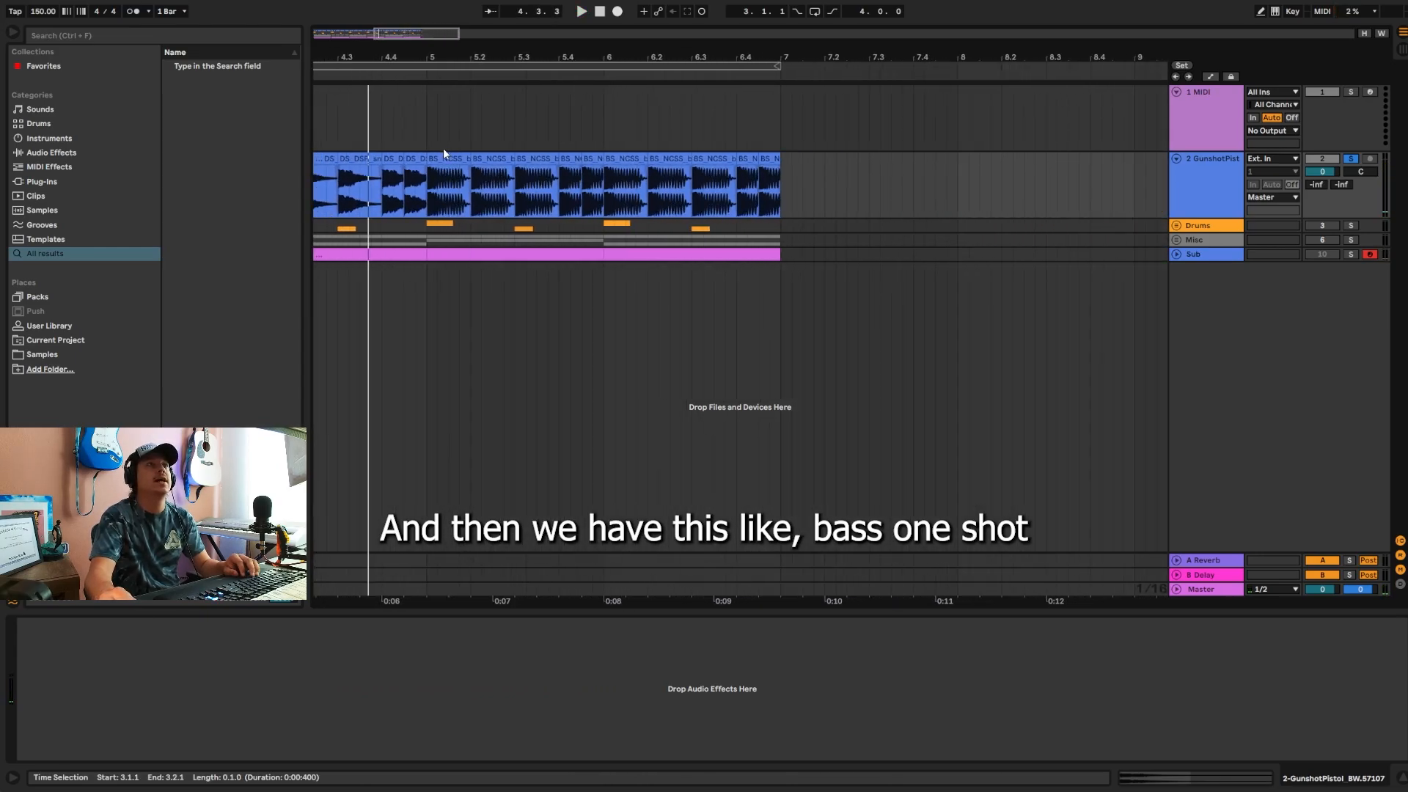
left_click(438, 159)
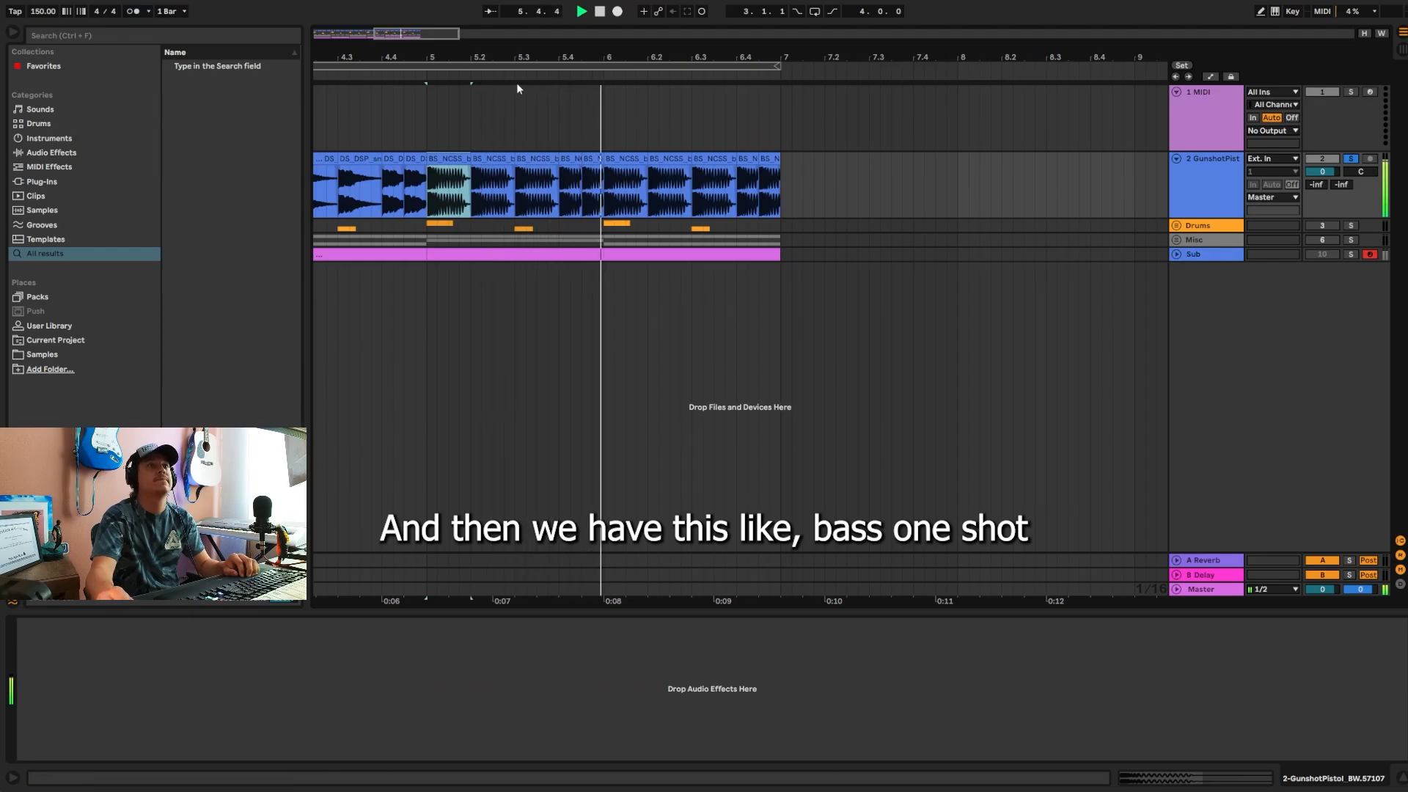
left_click_drag(523, 50, 547, 54)
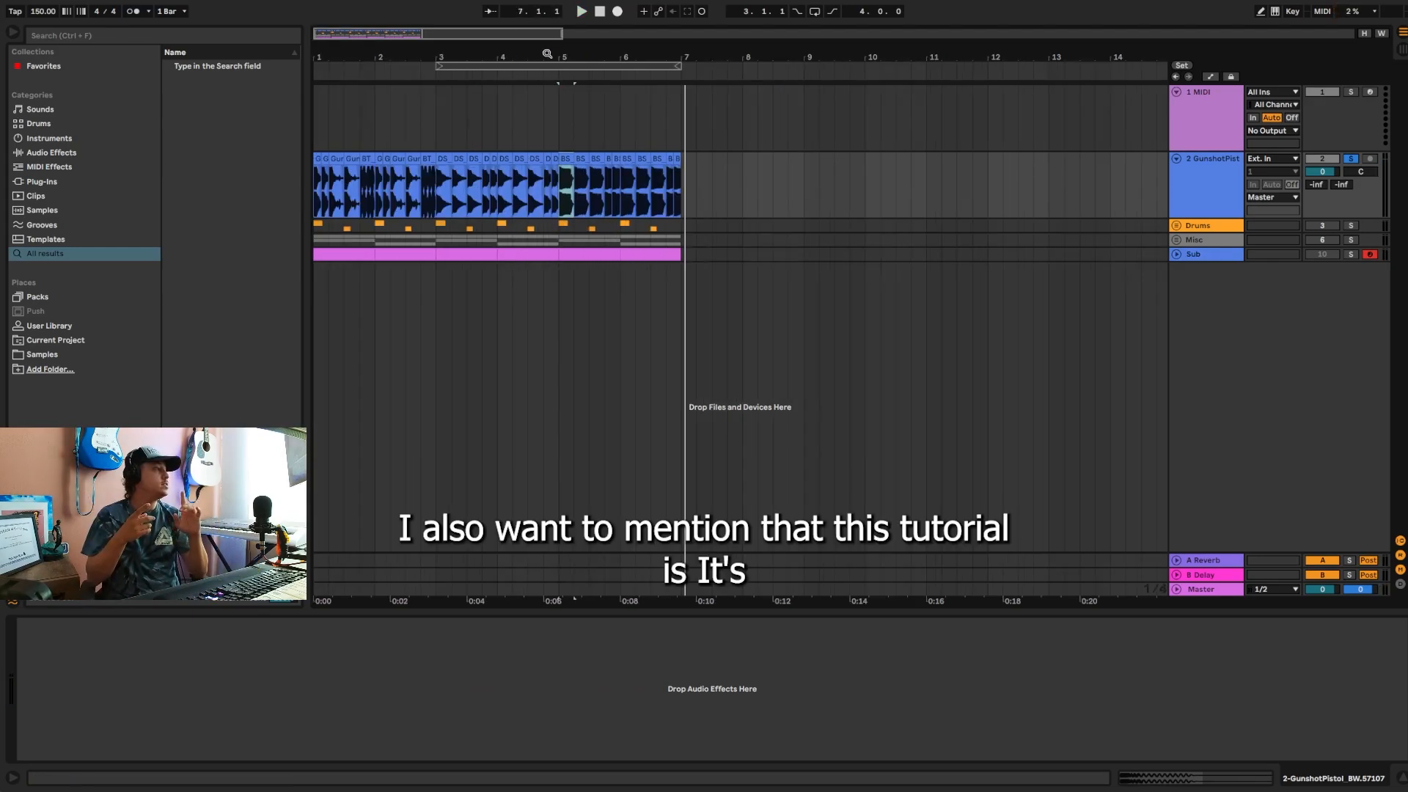
Step: Show the stock Audio Effects folders in the browser and return the playhead to the start
left_click(75, 156)
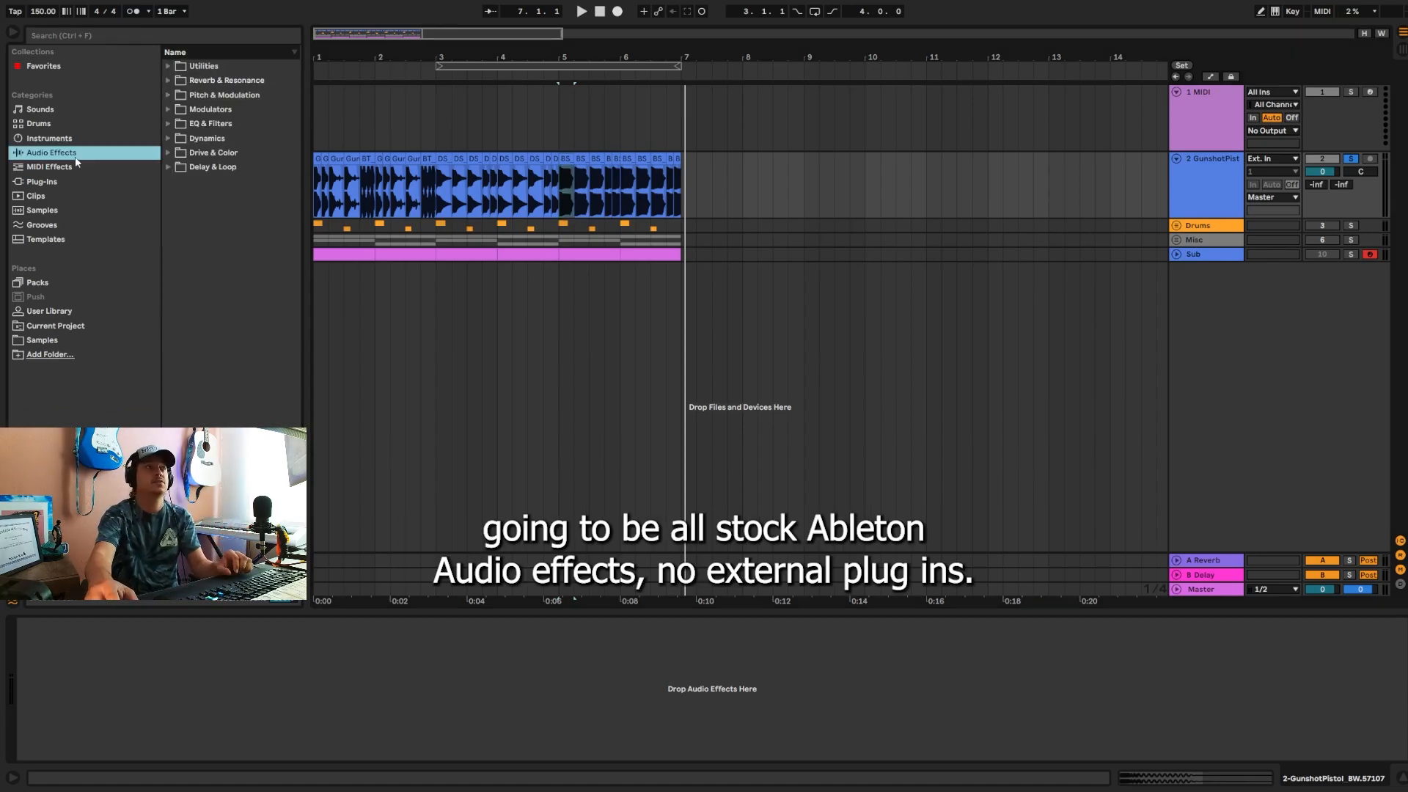
key("ctrl+f")
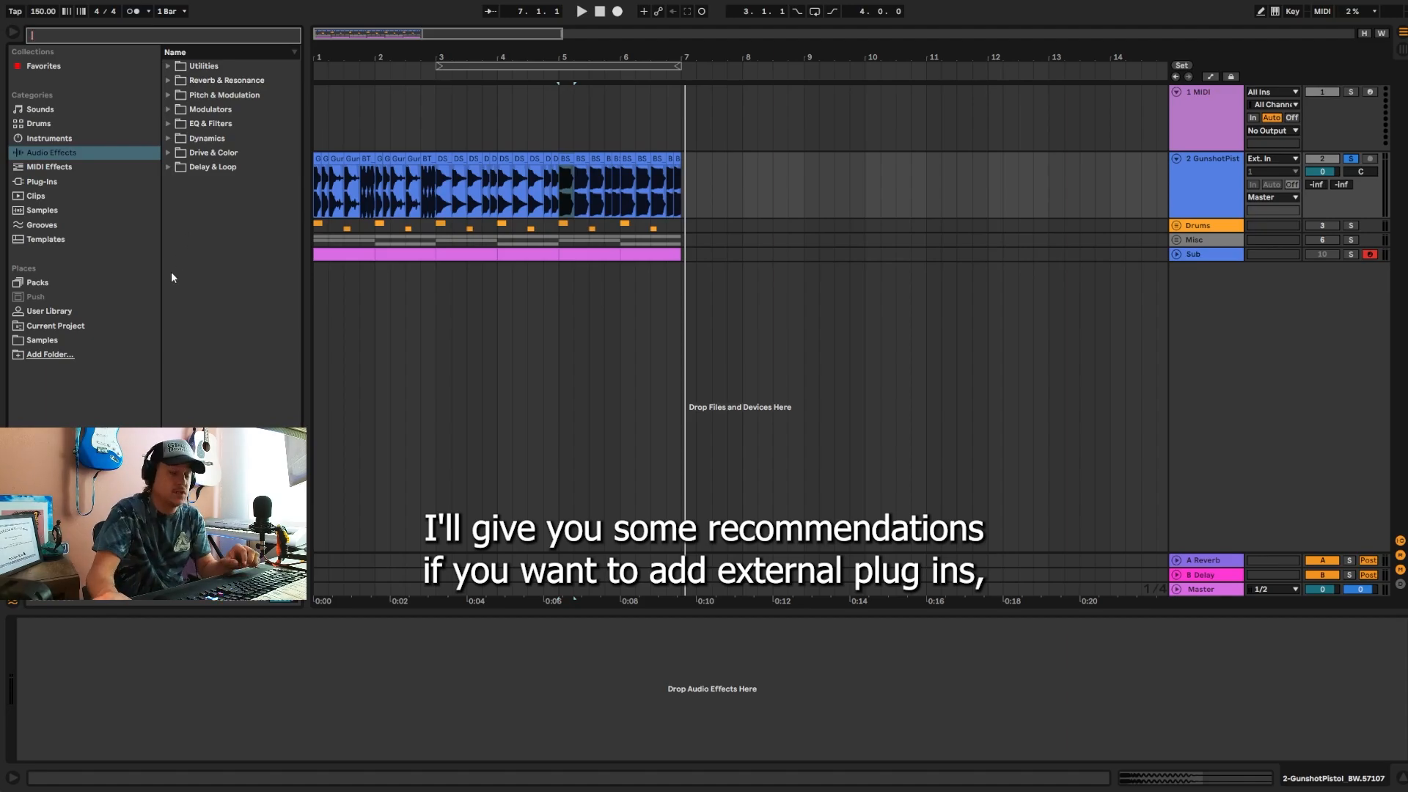
left_click(599, 12)
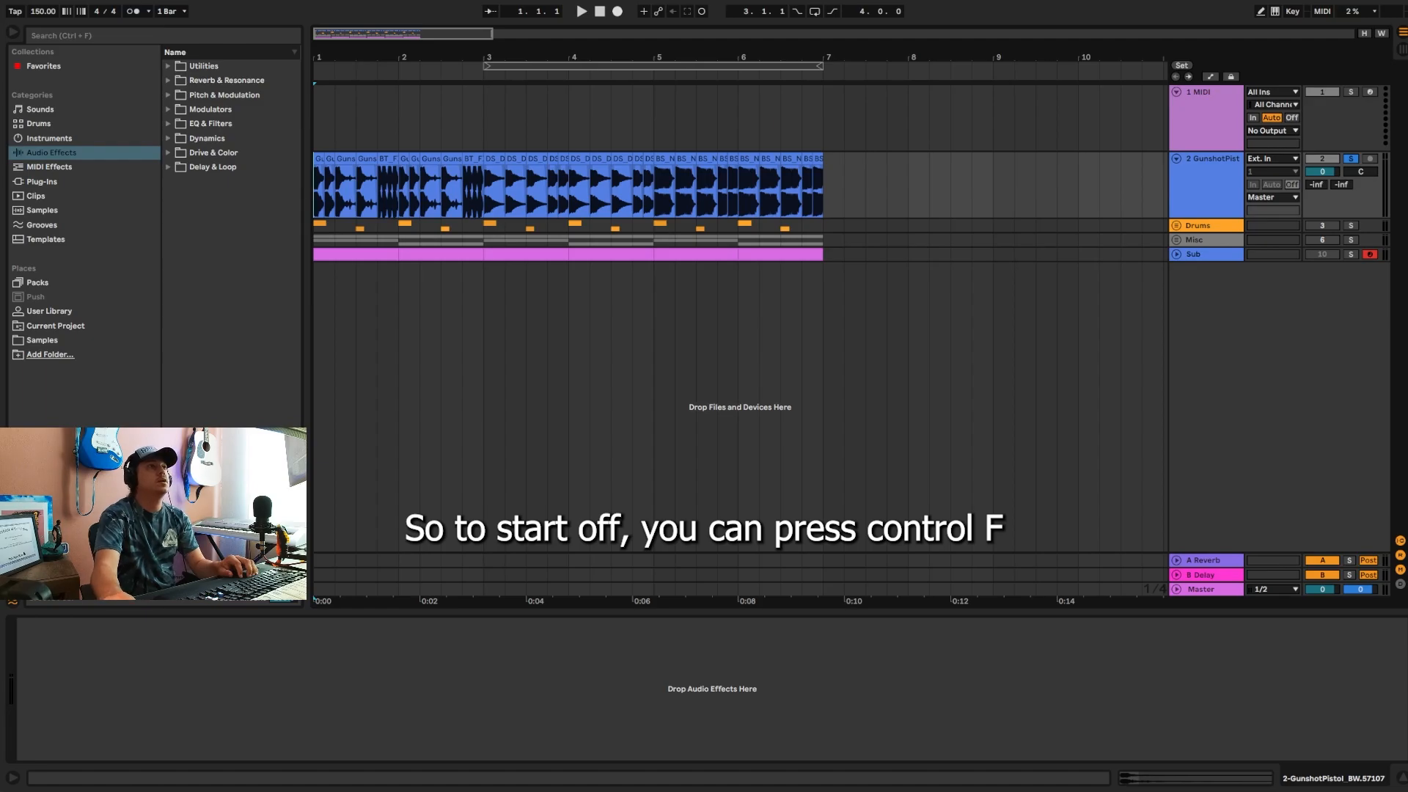
Step: Search the browser for "reduce" and load the Reduce Ambience preset onto the GunshotPistol track
key("ctrl+f")
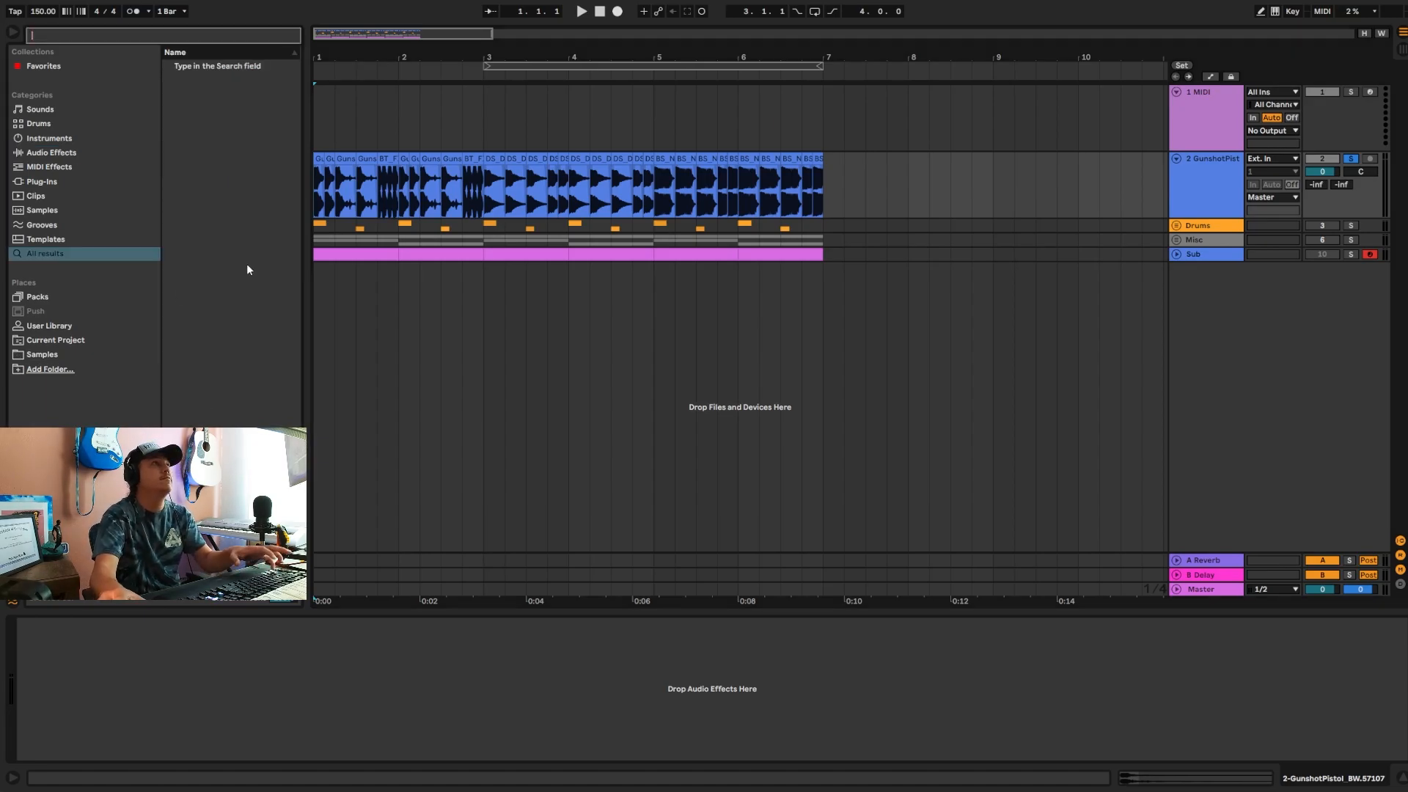
type("reduce")
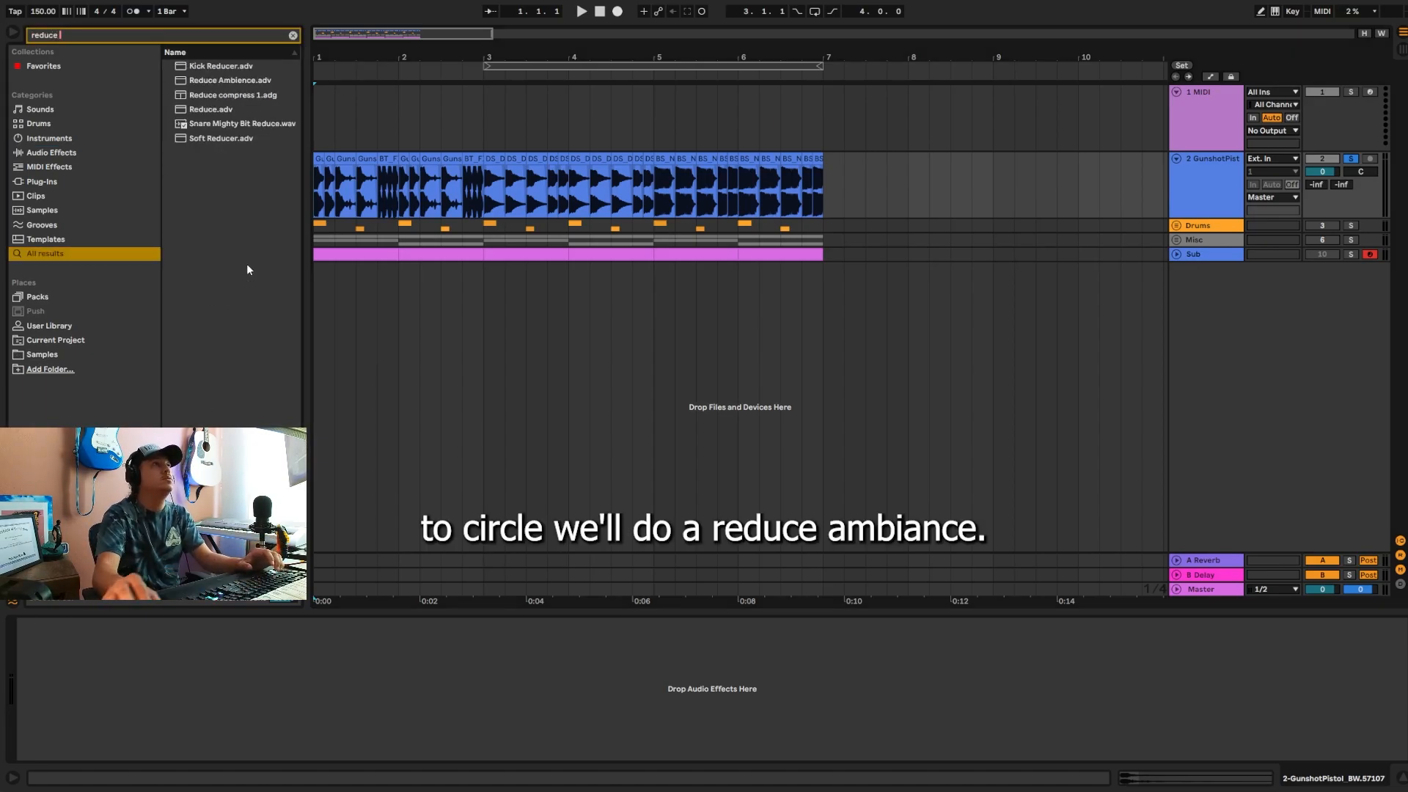
double_click(230, 79)
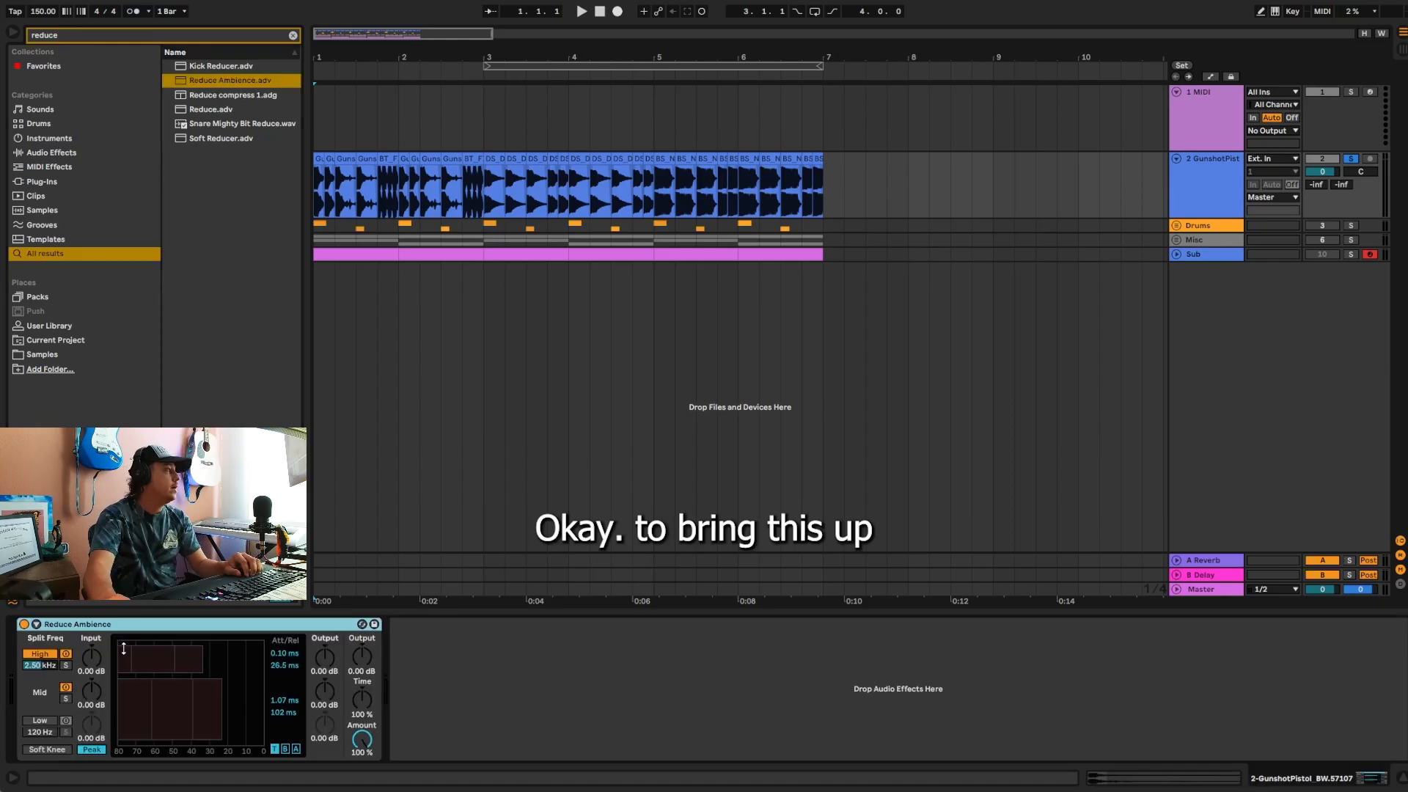
Step: Raise Reduce Ambience's mid-band threshold to about -5 dB and its high-band threshold slightly, playing the track to check
key("space")
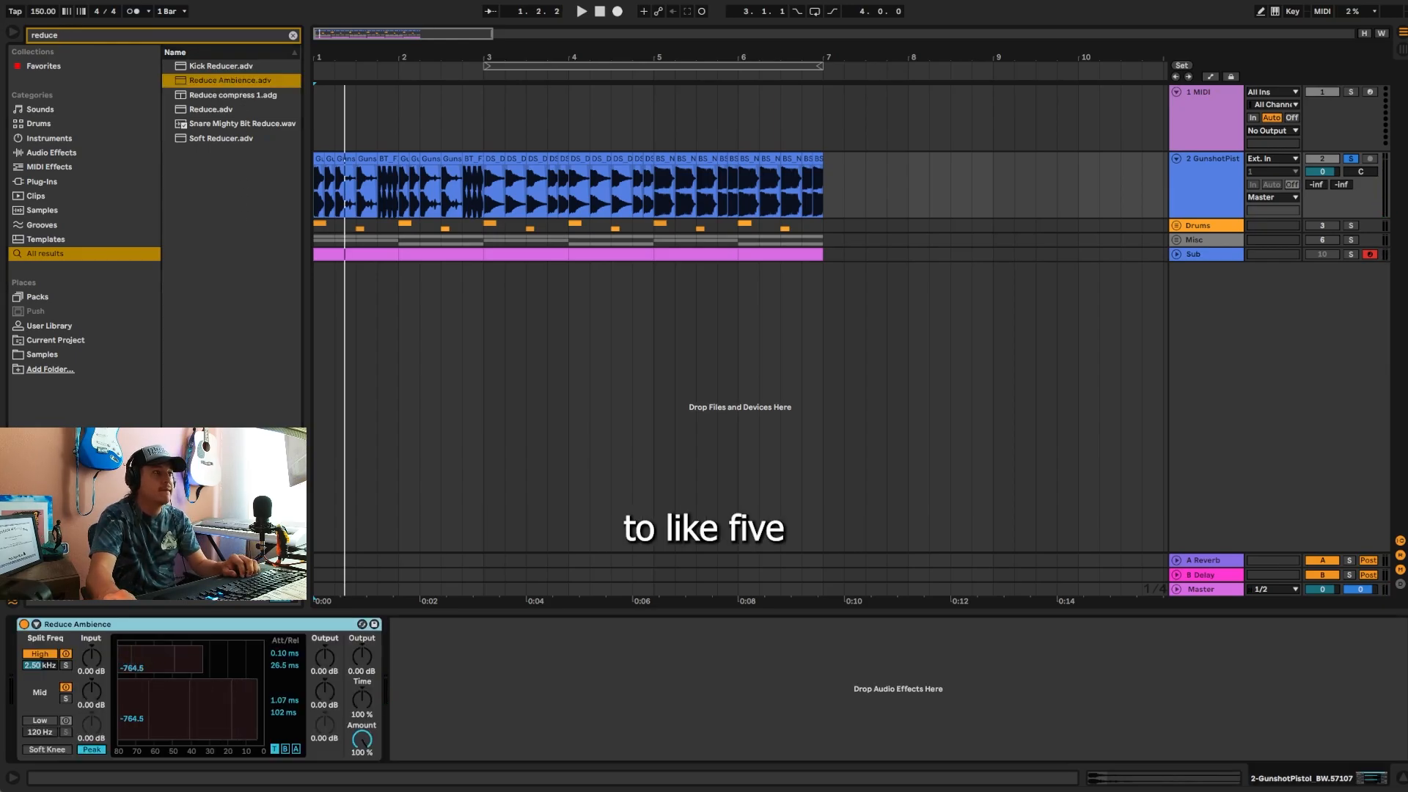
key("space")
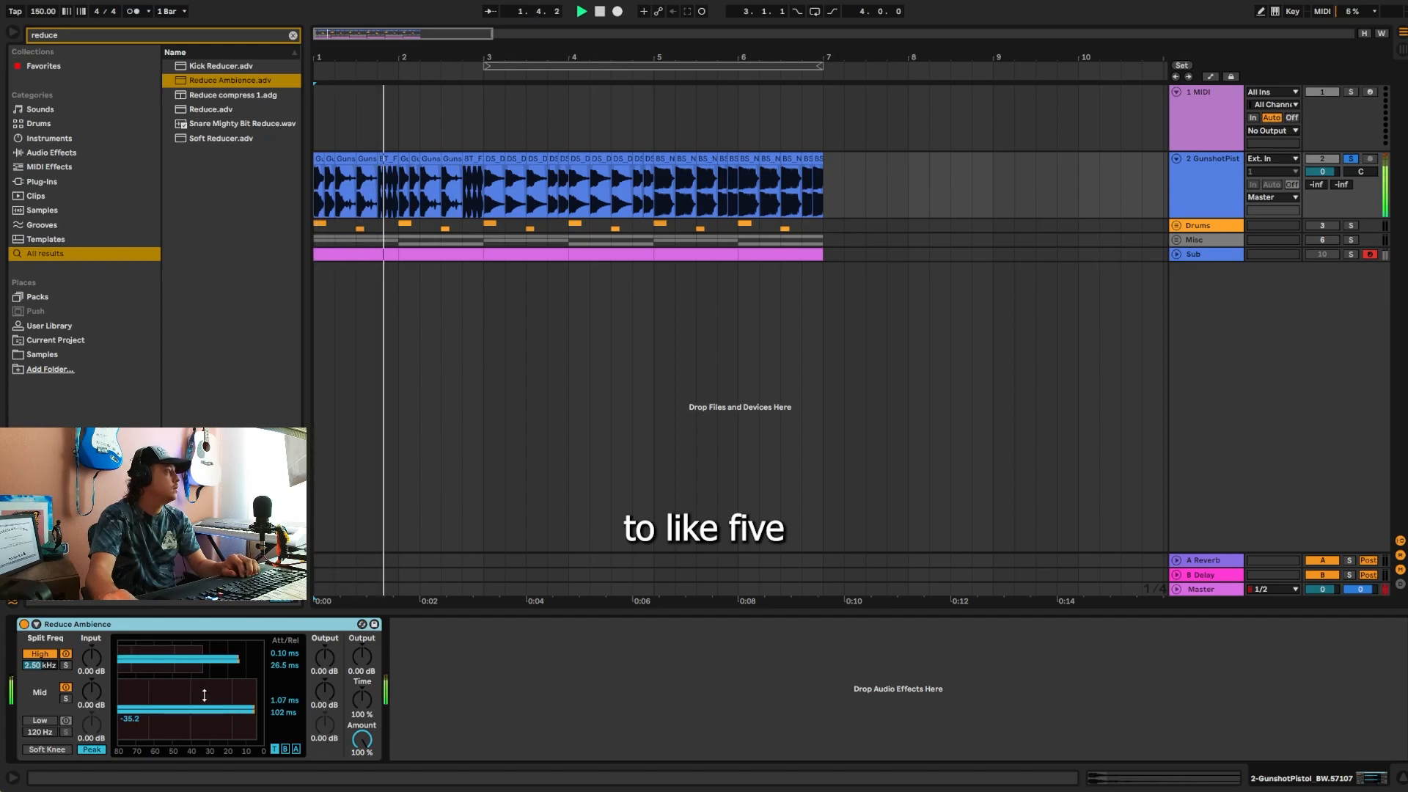
key("space")
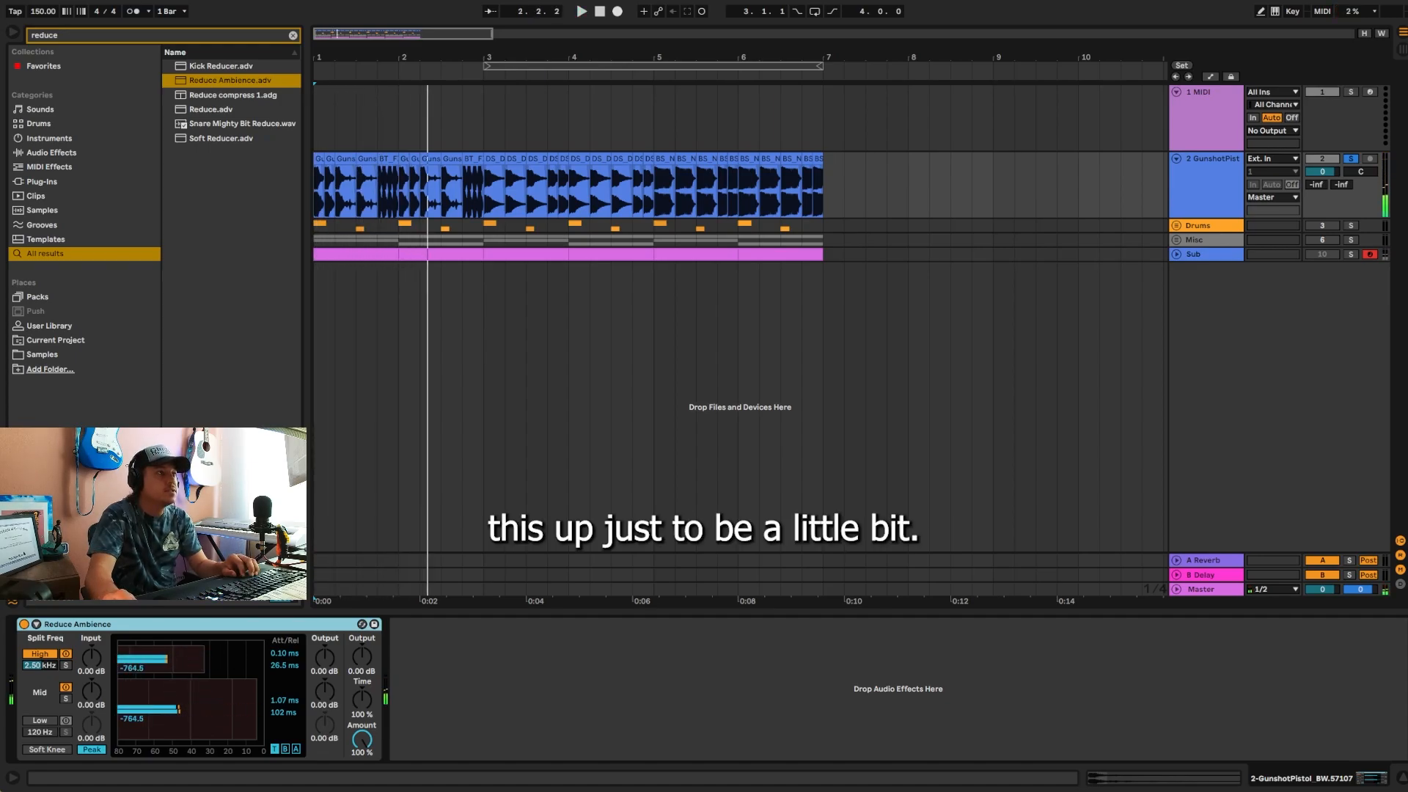
key("space")
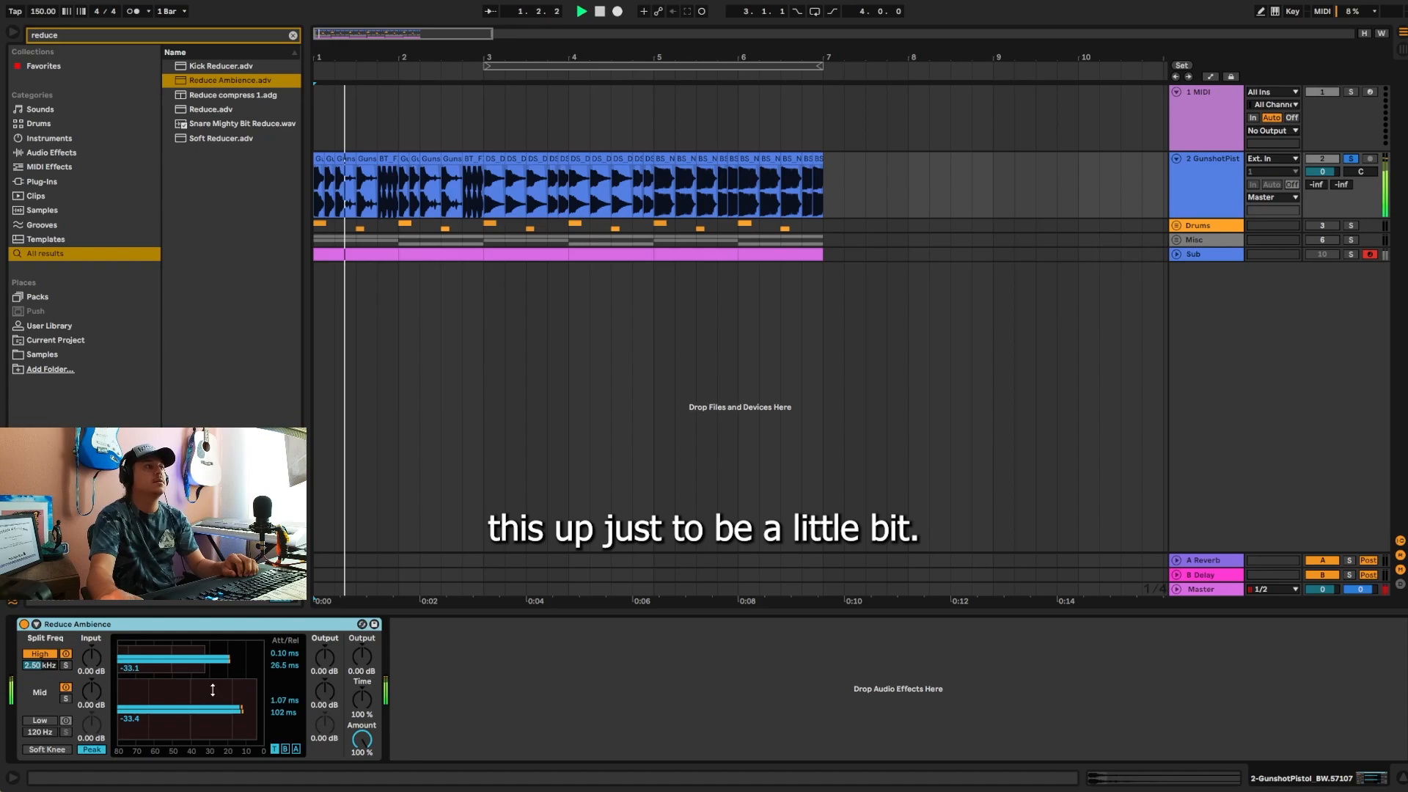
key("space")
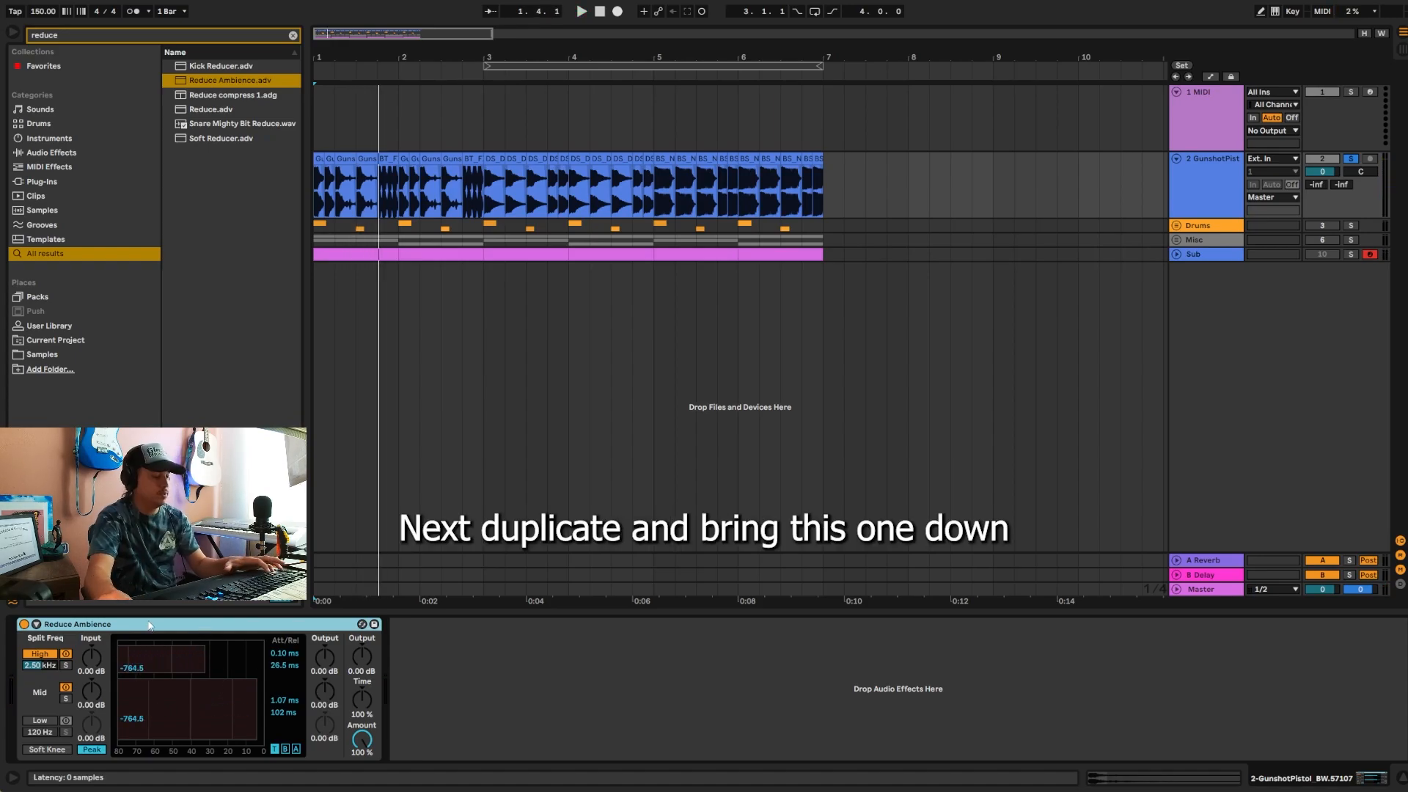
Step: Duplicate the Reduce Ambience device, lower the copy's mid-band threshold and play the track to check
key("ctrl+d")
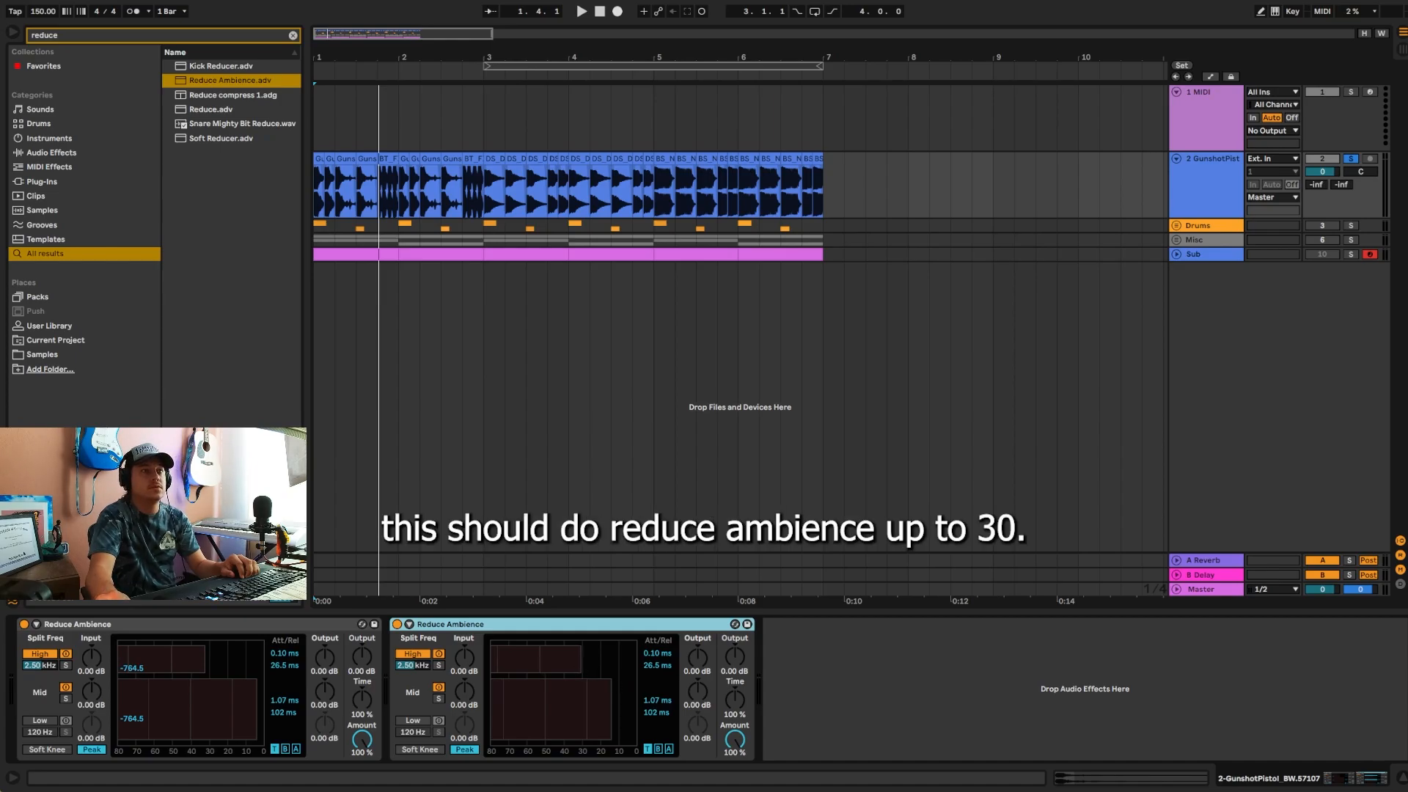
key("space")
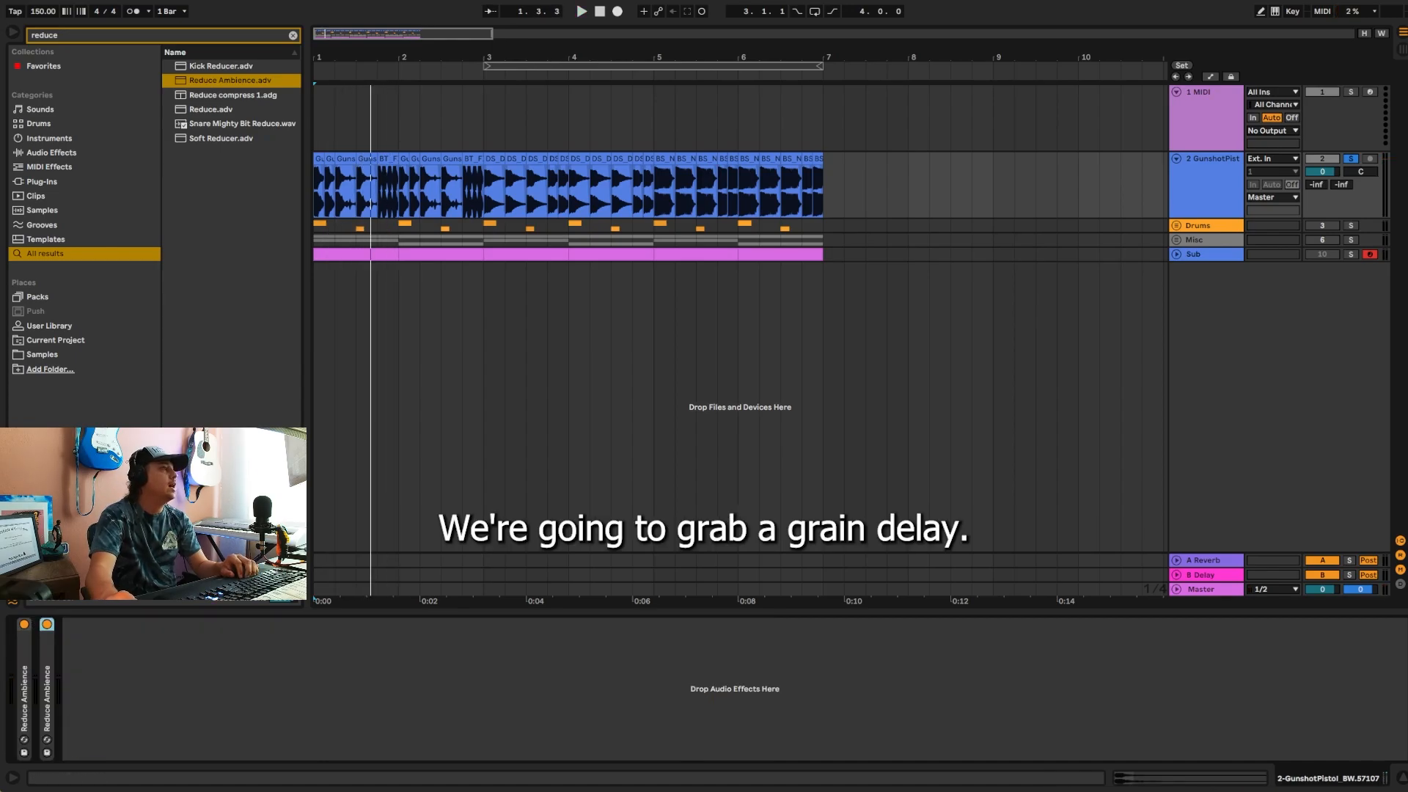
Step: Search the browser for "grain" and add Grain Delay after the two Reduce Ambience devices
left_click(234, 684)
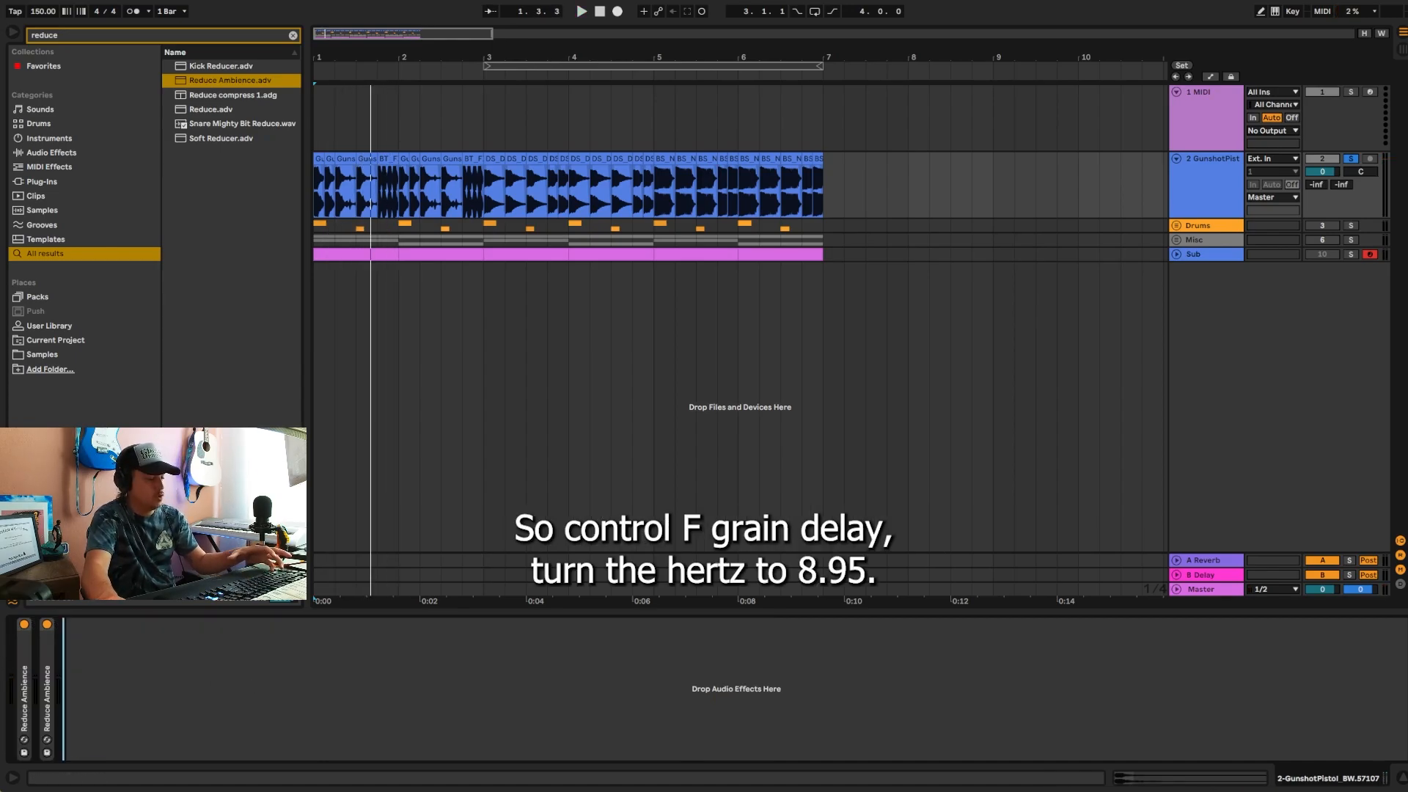
key("ctrl+f")
type("grain")
key("Down")
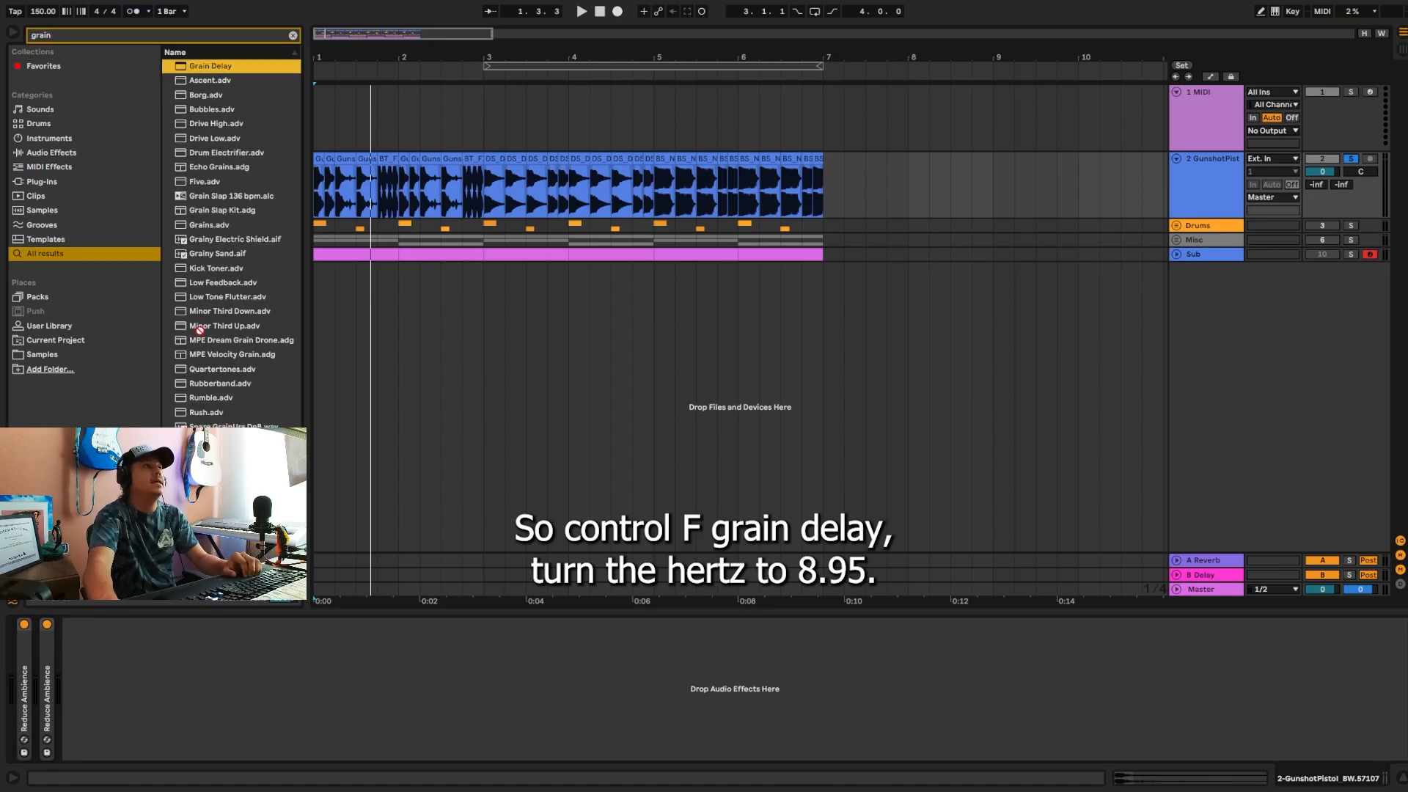
key("Return")
Step: Set Grain Delay's frequency to 8.95 Hz and, with tempo sync off, its delay time to 25.8 ms
type("8.")
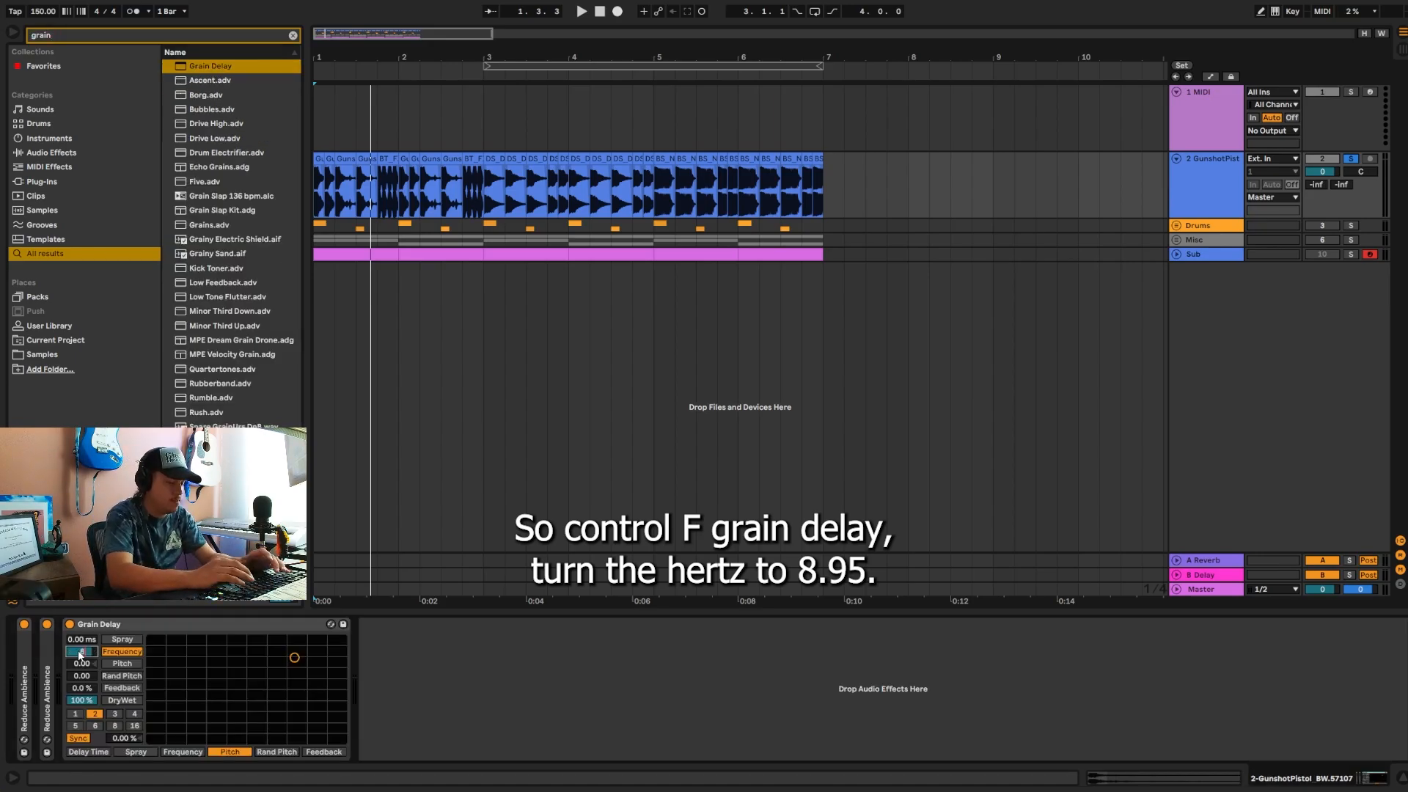
type("95")
key("Return")
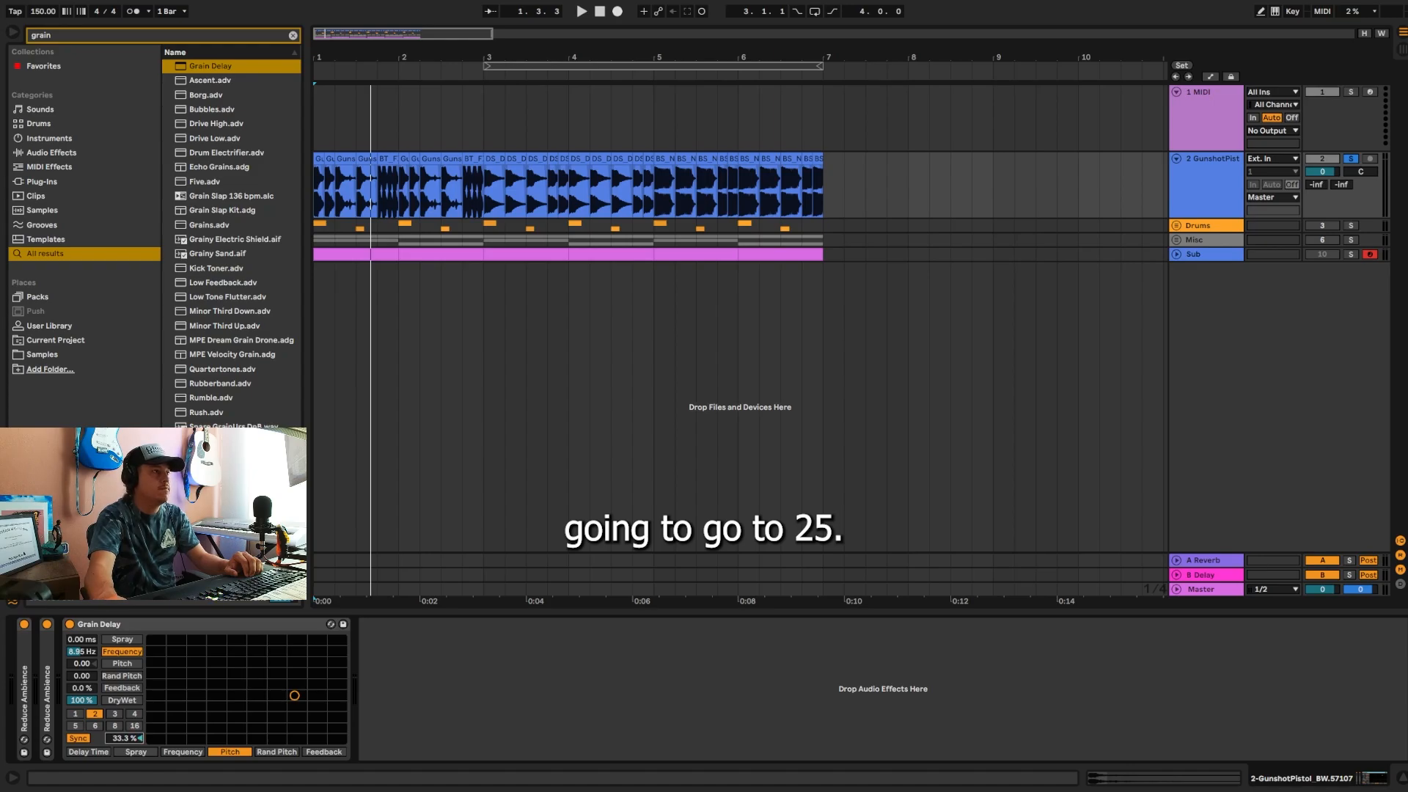
left_click(78, 738)
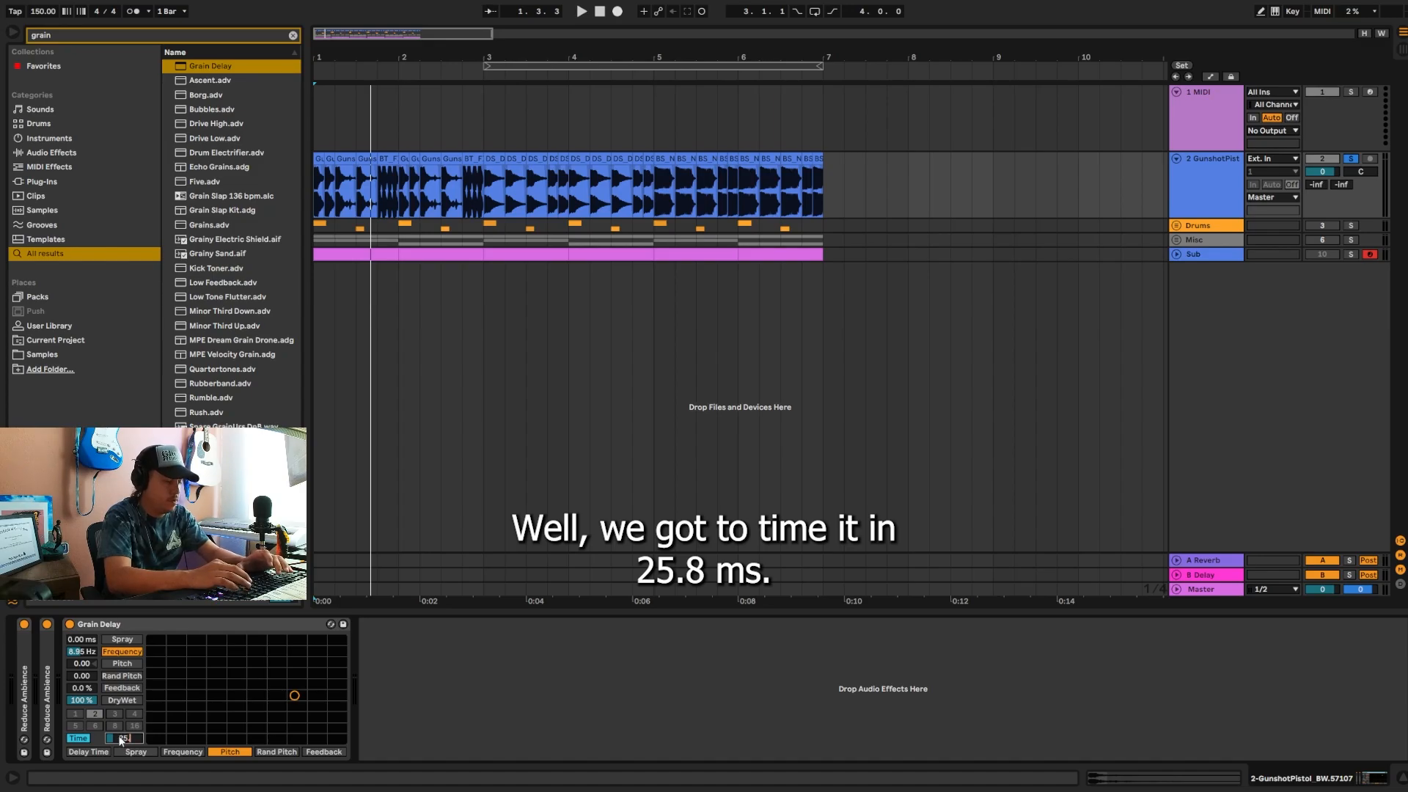
type("25.8")
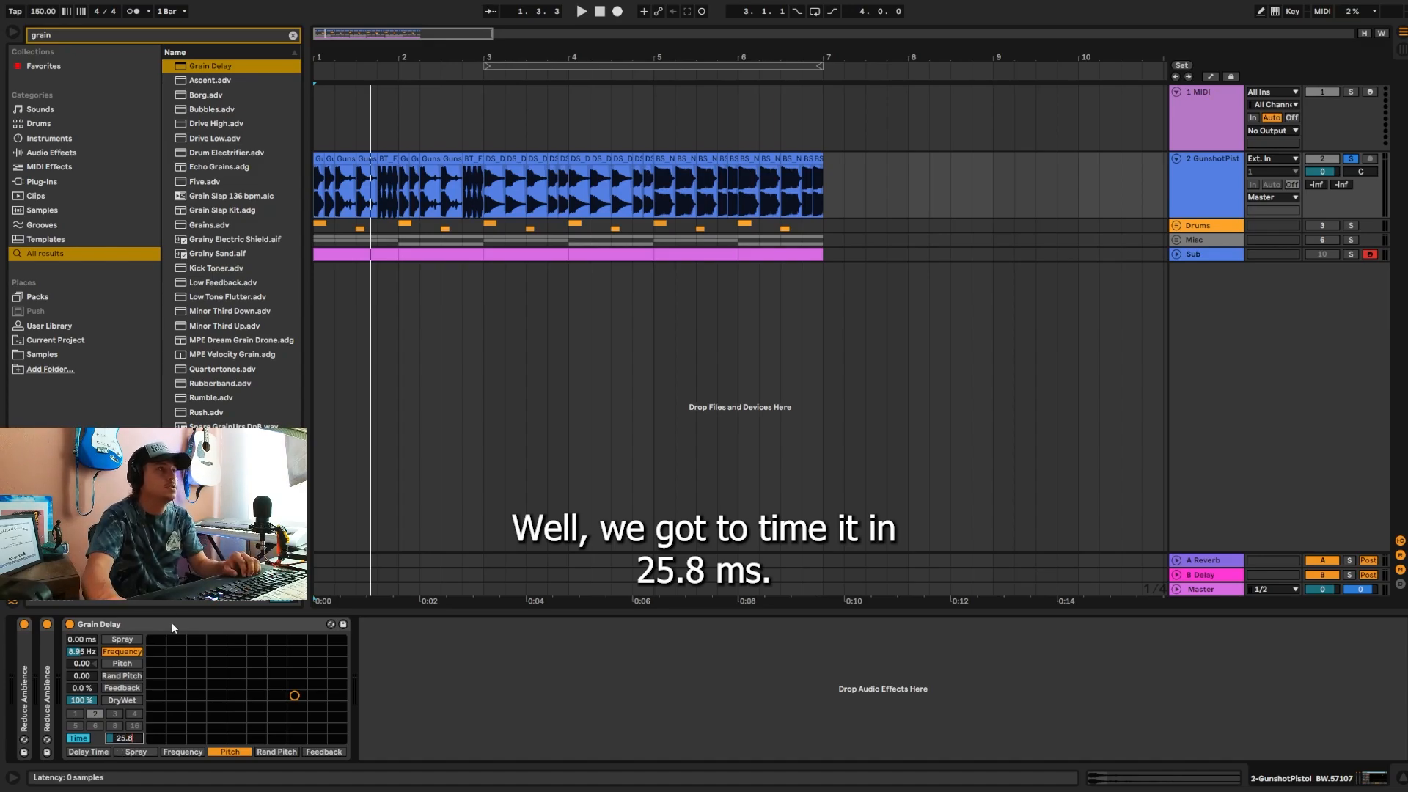
Step: Assign Pitch and Rand Pitch to Grain Delay's two axes, set its feedback to 16%, and play the track to check
left_click(220, 752)
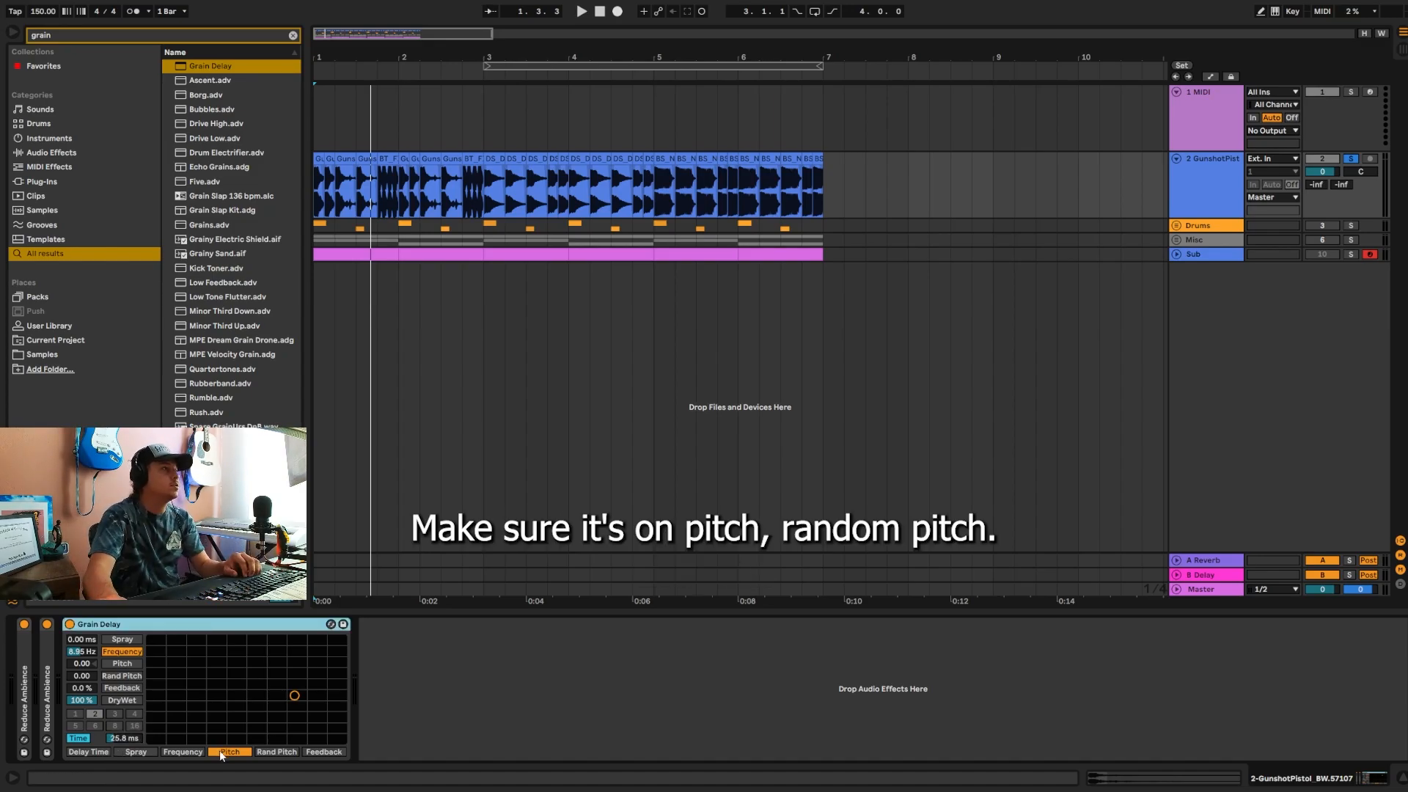
left_click(121, 675)
left_click_drag(74, 691, 74, 660)
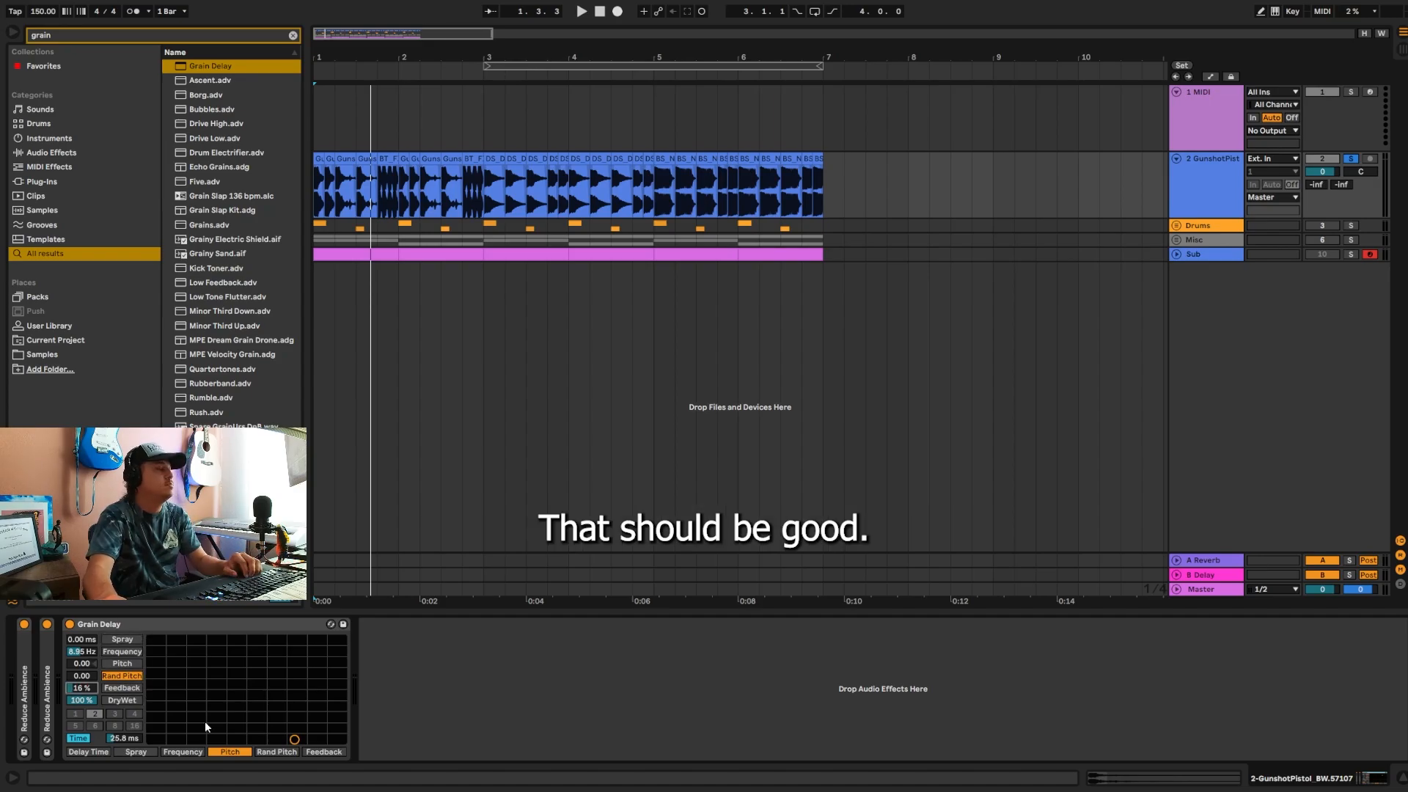
key("space")
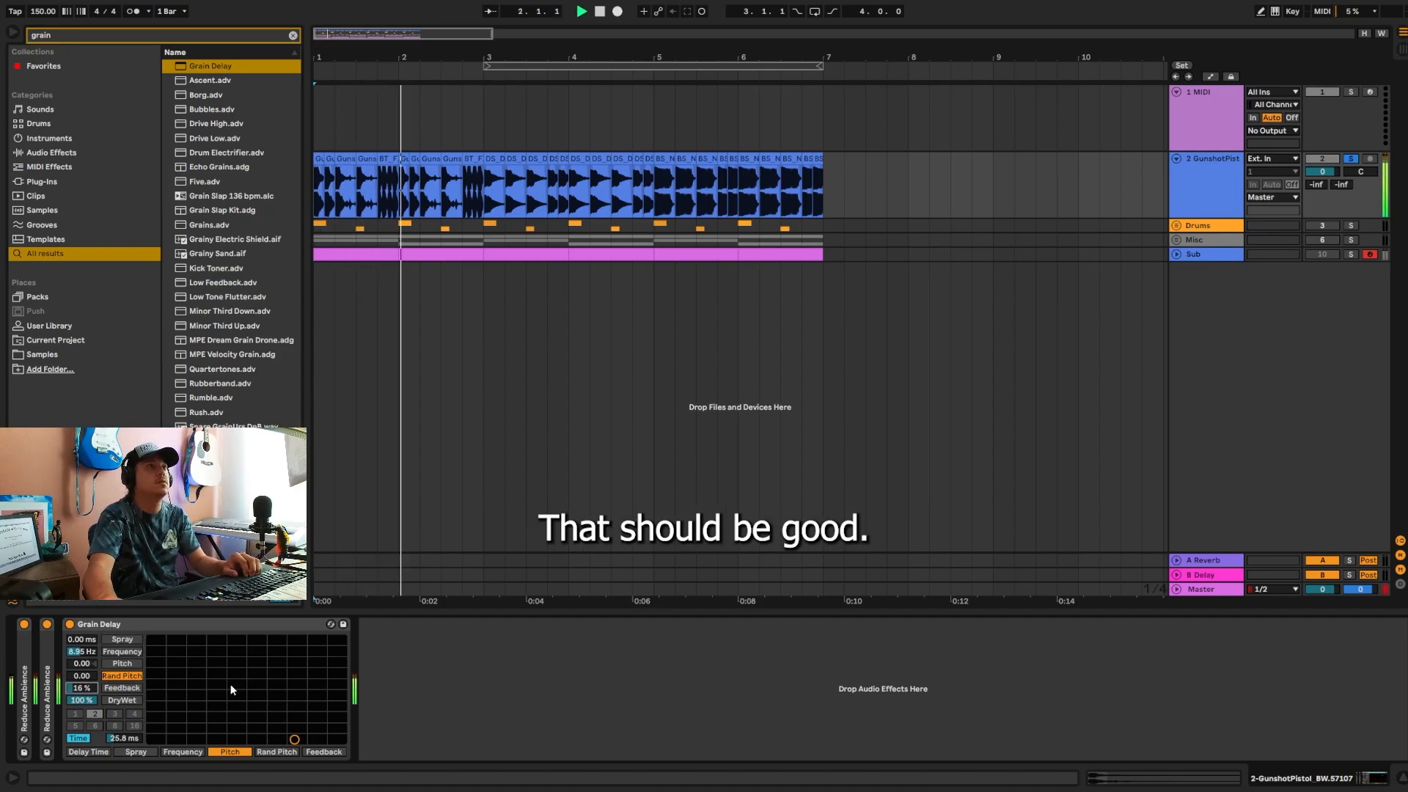
Step: Search the browser for "moscow" and add the Moscow preset after Grain Delay
left_click(292, 36)
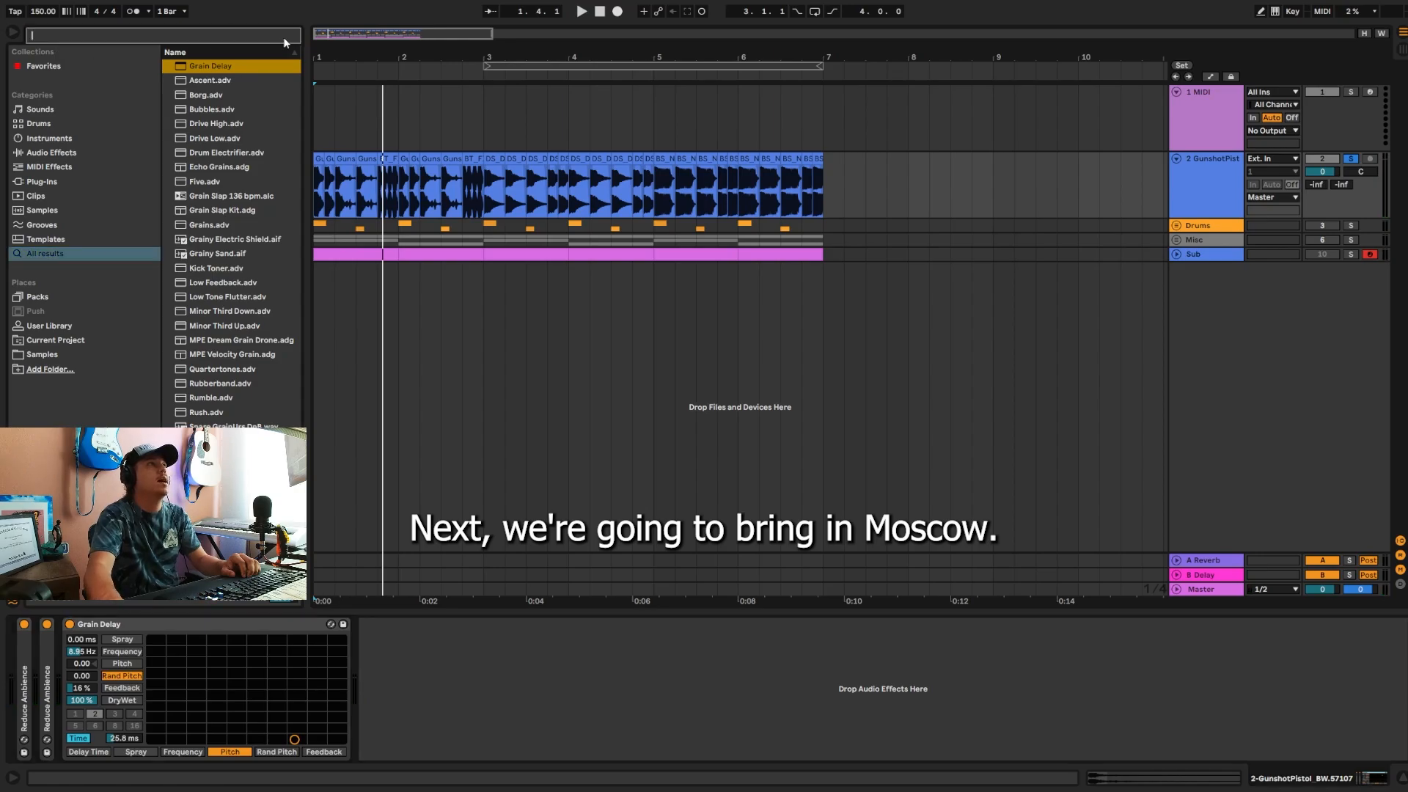
type("moscow")
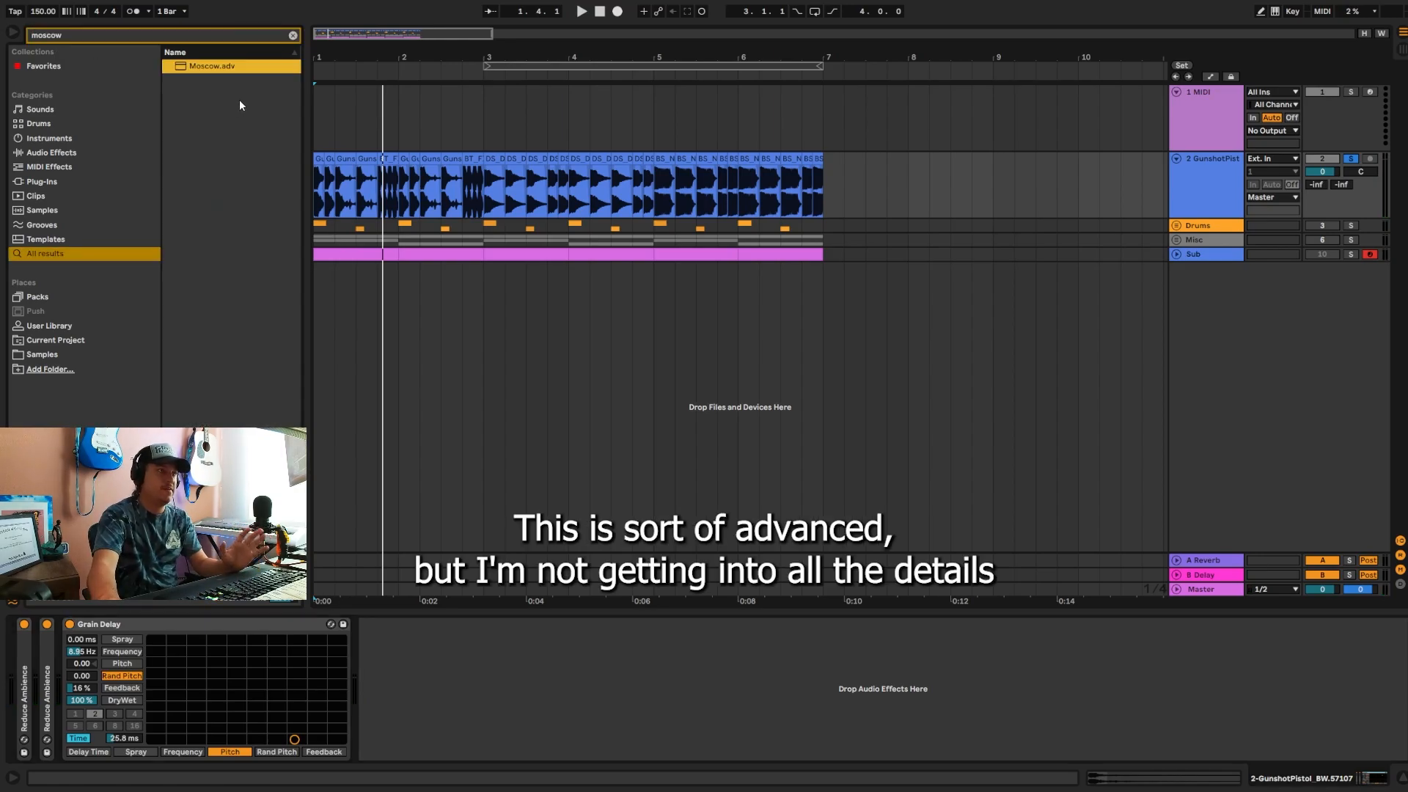
left_click_drag(206, 67, 409, 685)
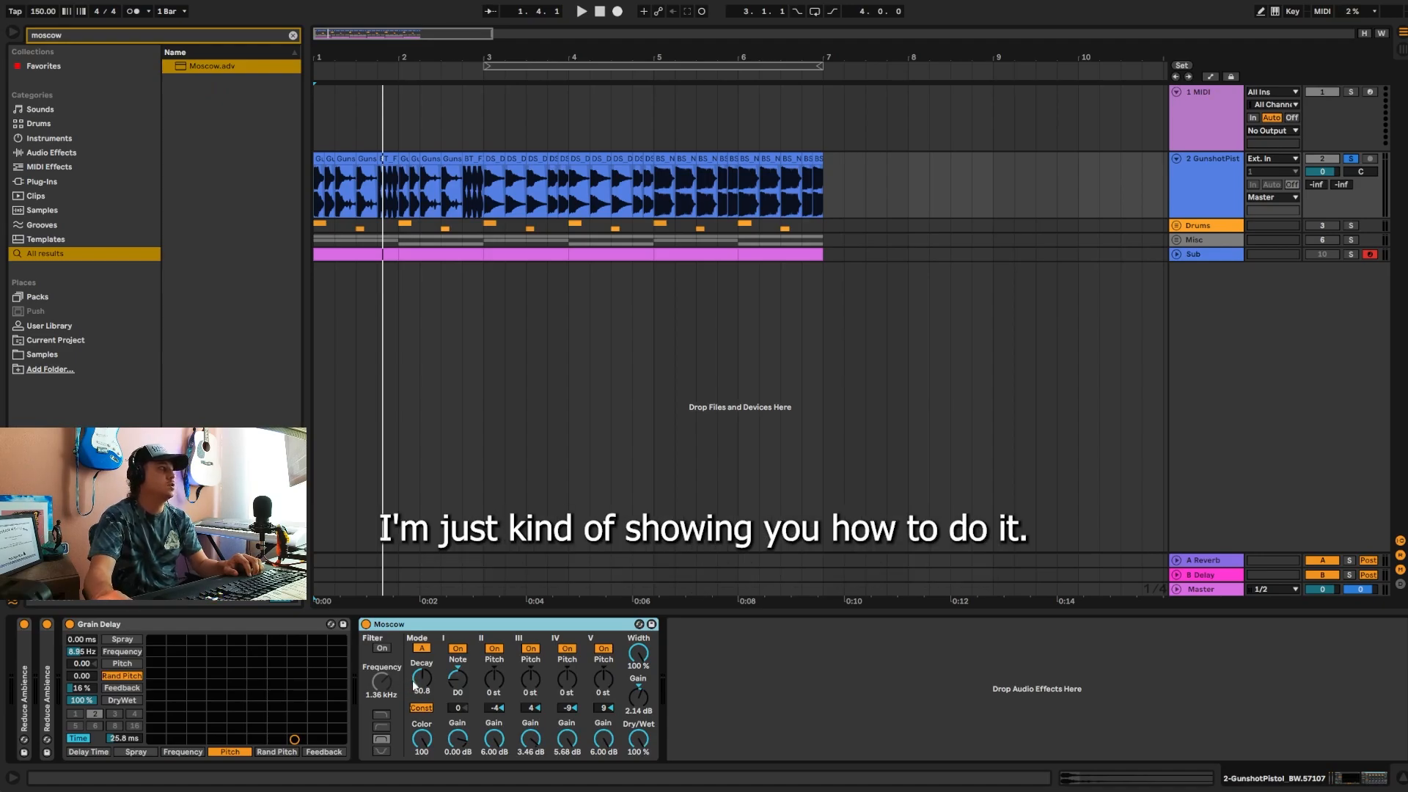
left_click(424, 680)
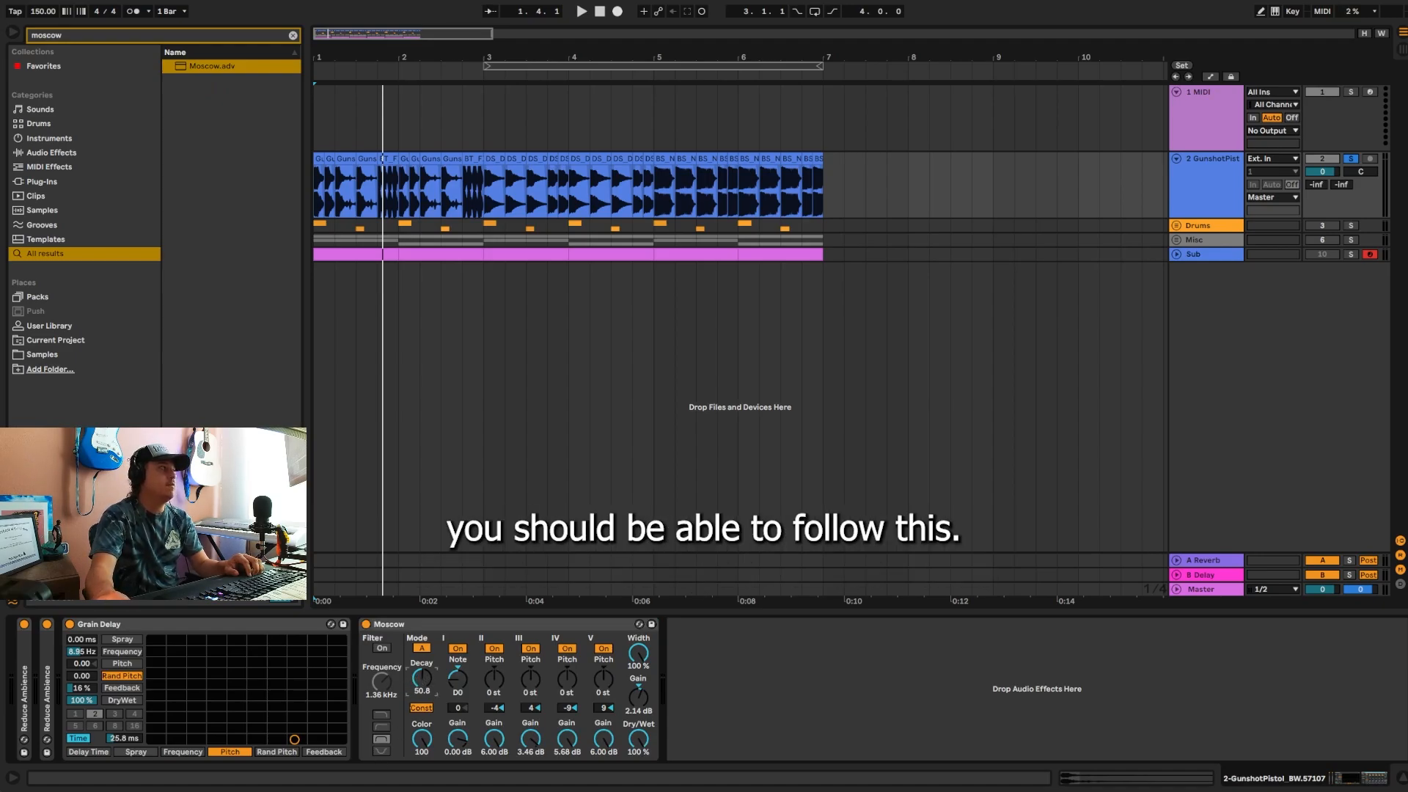
Step: Set the Moscow device's decay to 31 and turn on its input filter with a frequency of 375 Hz
left_click_drag(425, 686, 425, 697)
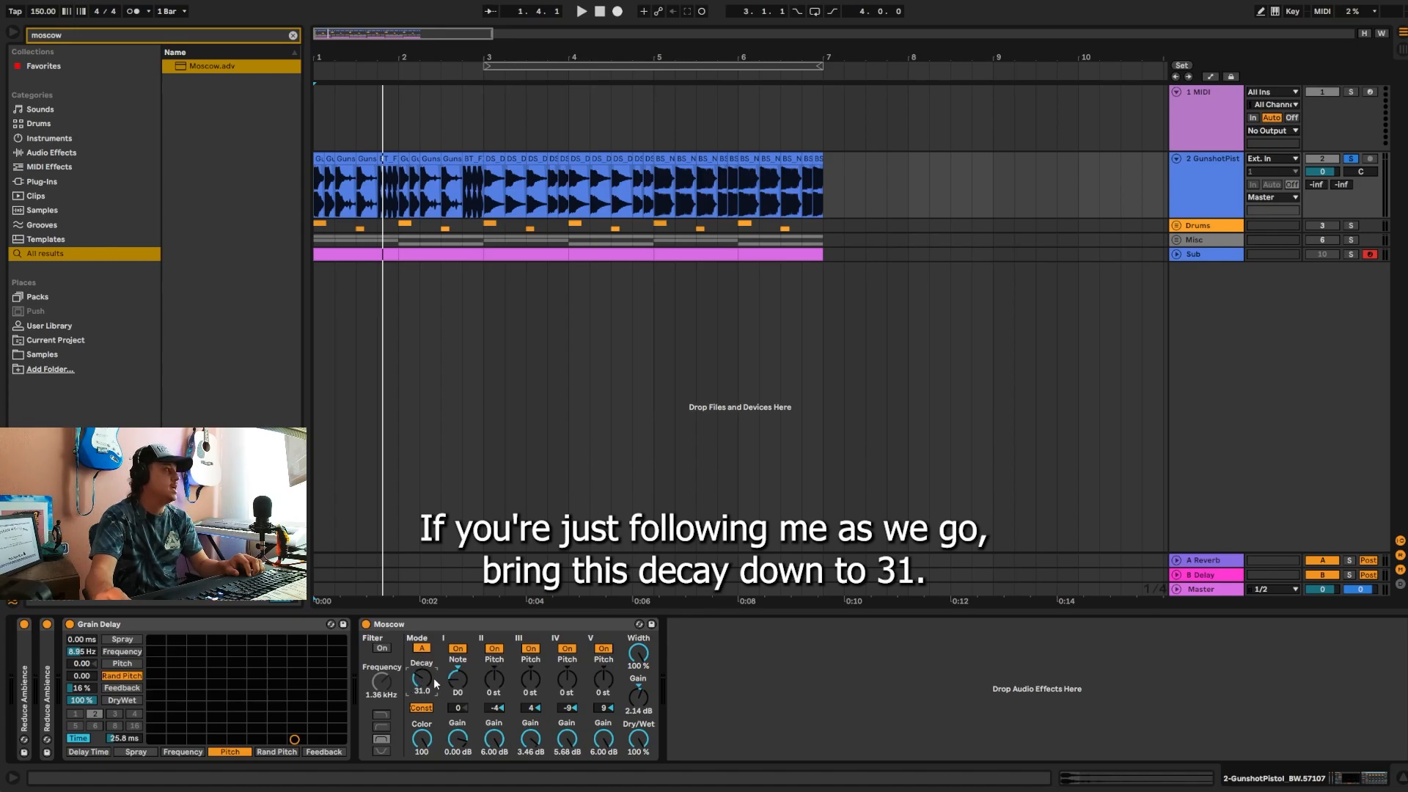
left_click(382, 647)
left_click_drag(382, 680, 381, 690)
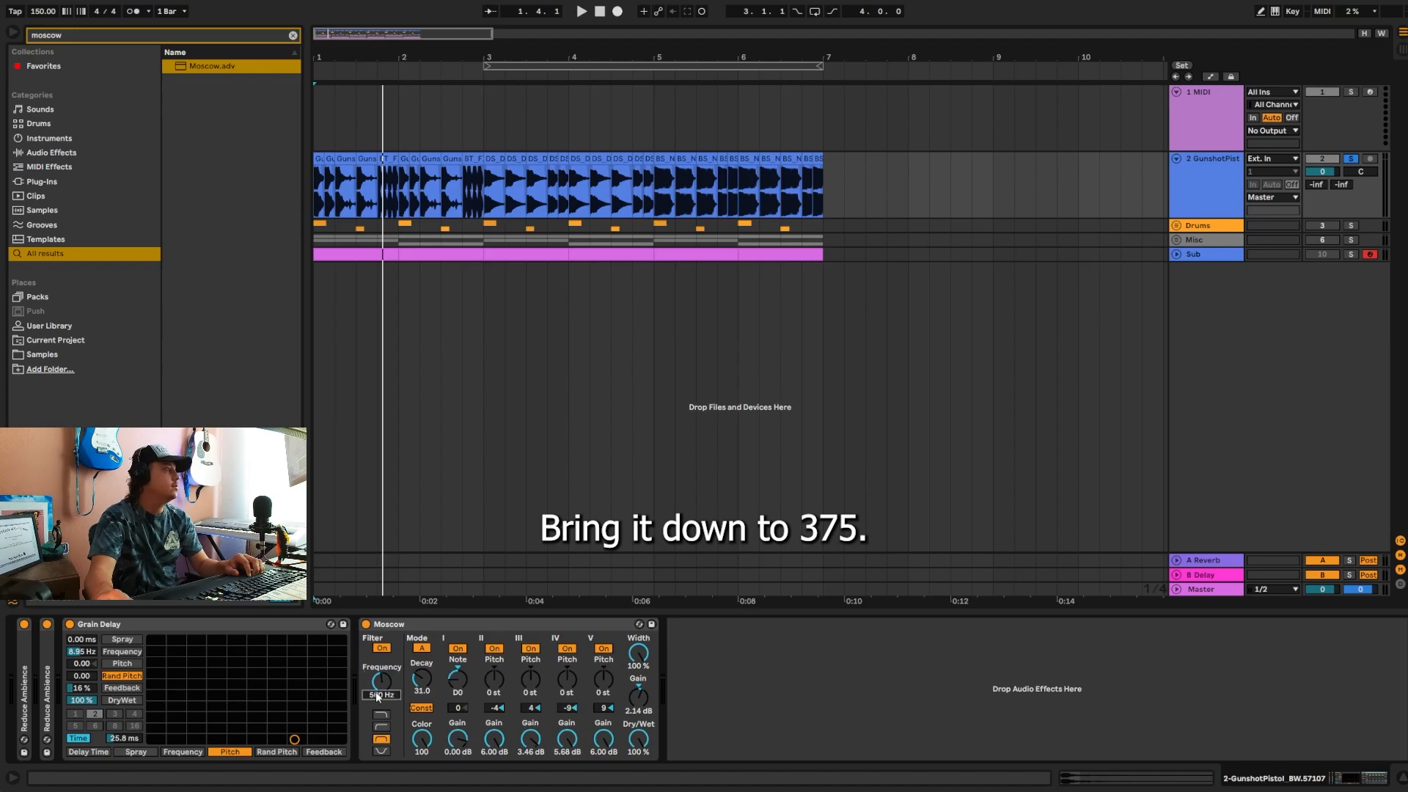
type("375")
key("Return")
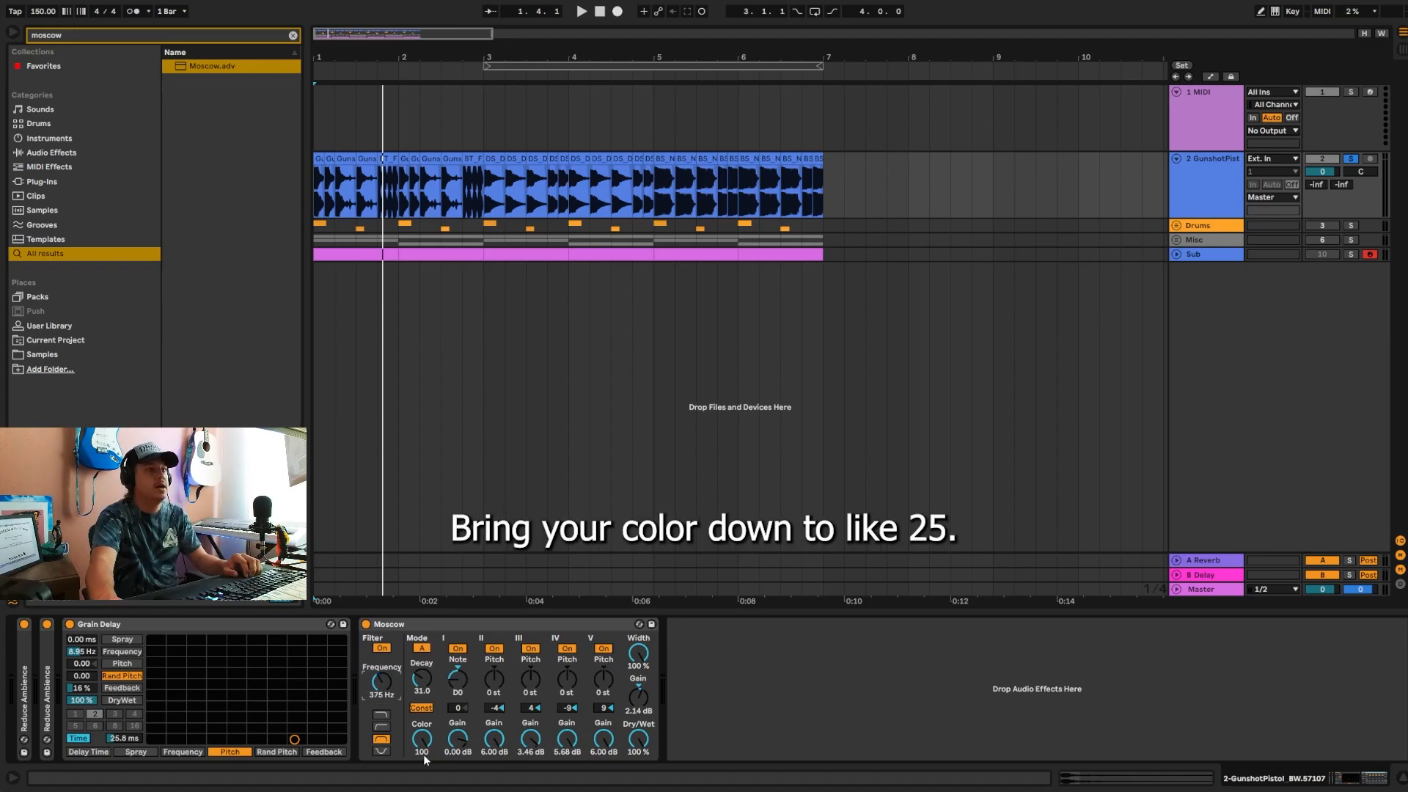
Step: Set the Moscow device's color to 25, dry/wet to 66% and gain to 3.57 dB, playing the track to check
left_click(422, 755)
type("25")
key("Return")
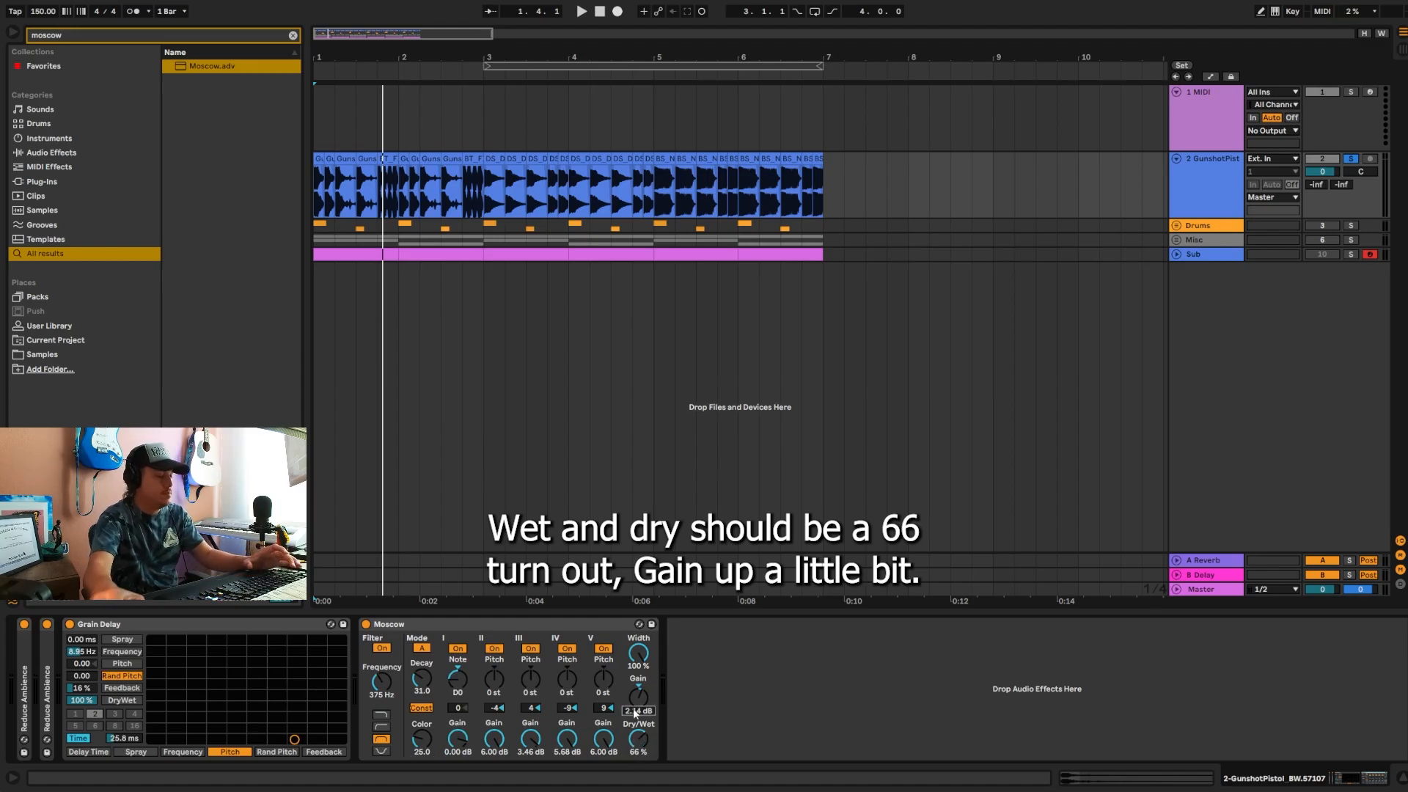
type("2.5")
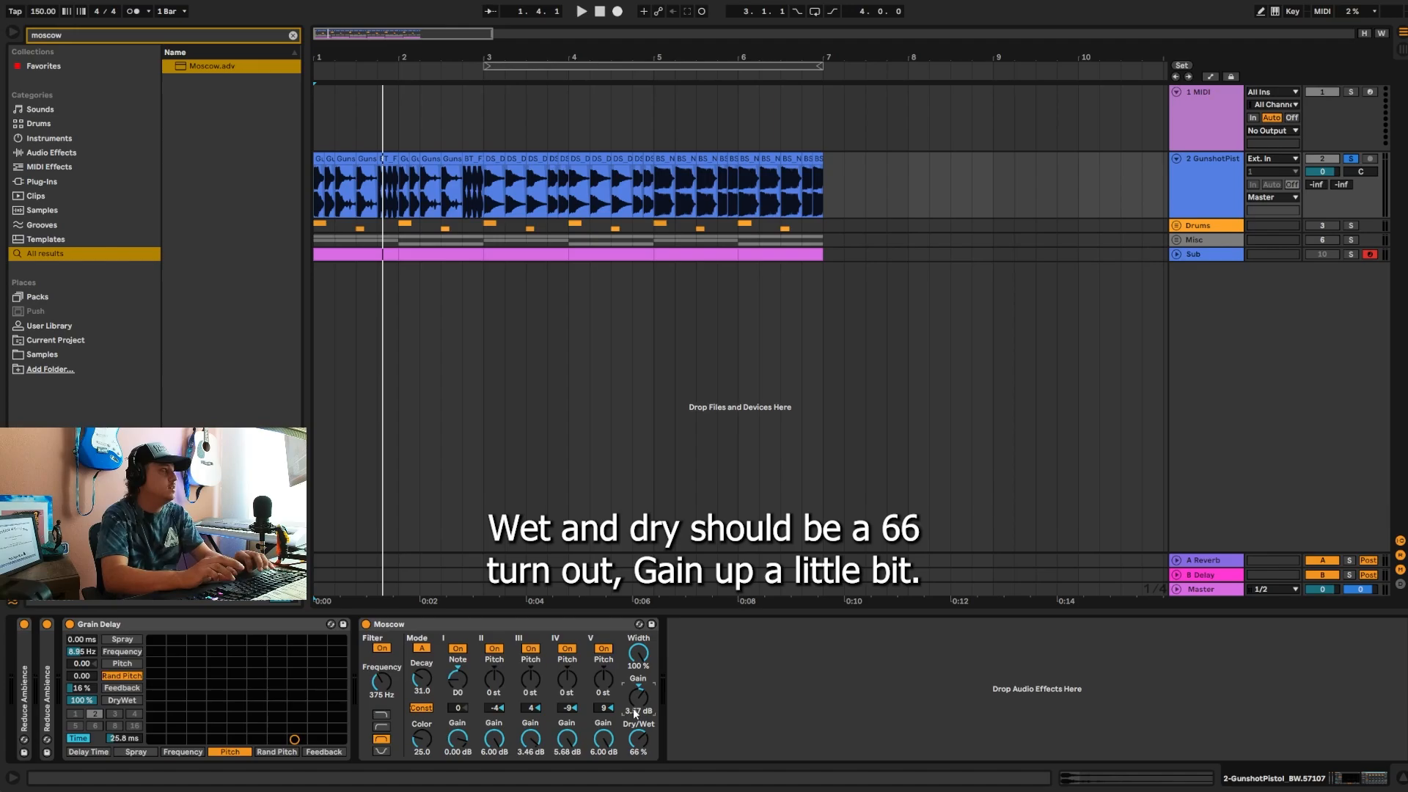
key("space")
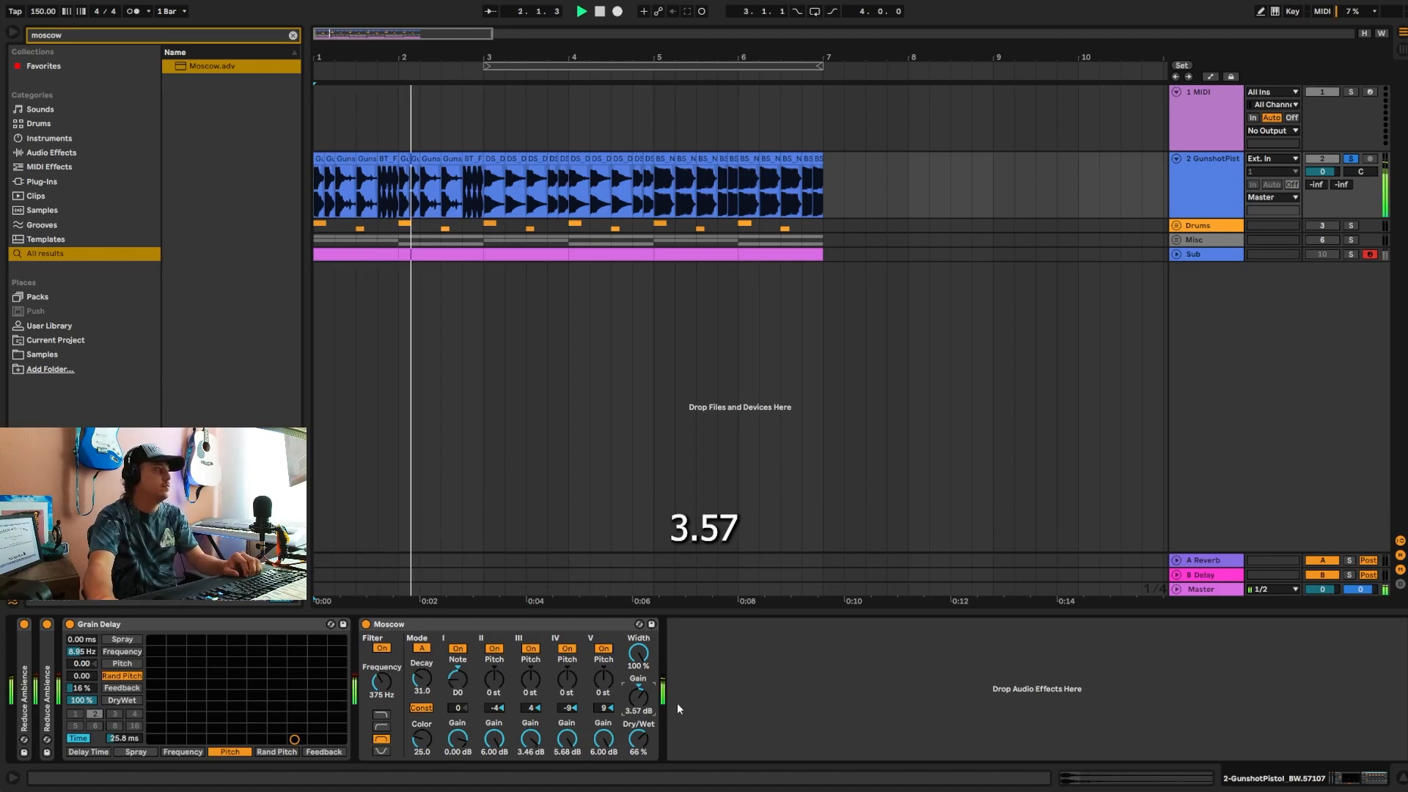
key("space")
scroll(415, 572, "up", 3)
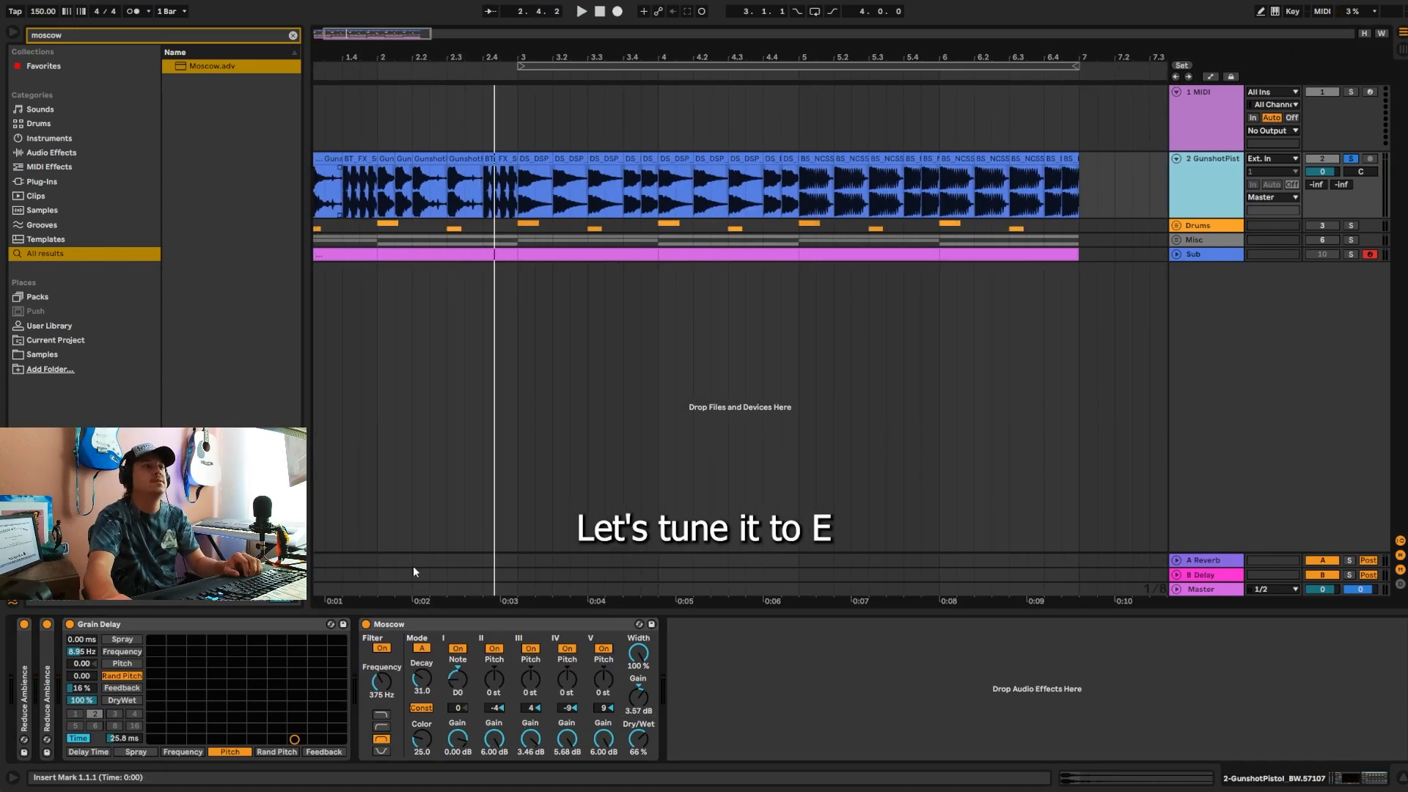
Step: Tune resonator I of Moscow to E0 and set resonator V's fine pitch offset to -5, listening to the track
left_click_drag(458, 679, 458, 674)
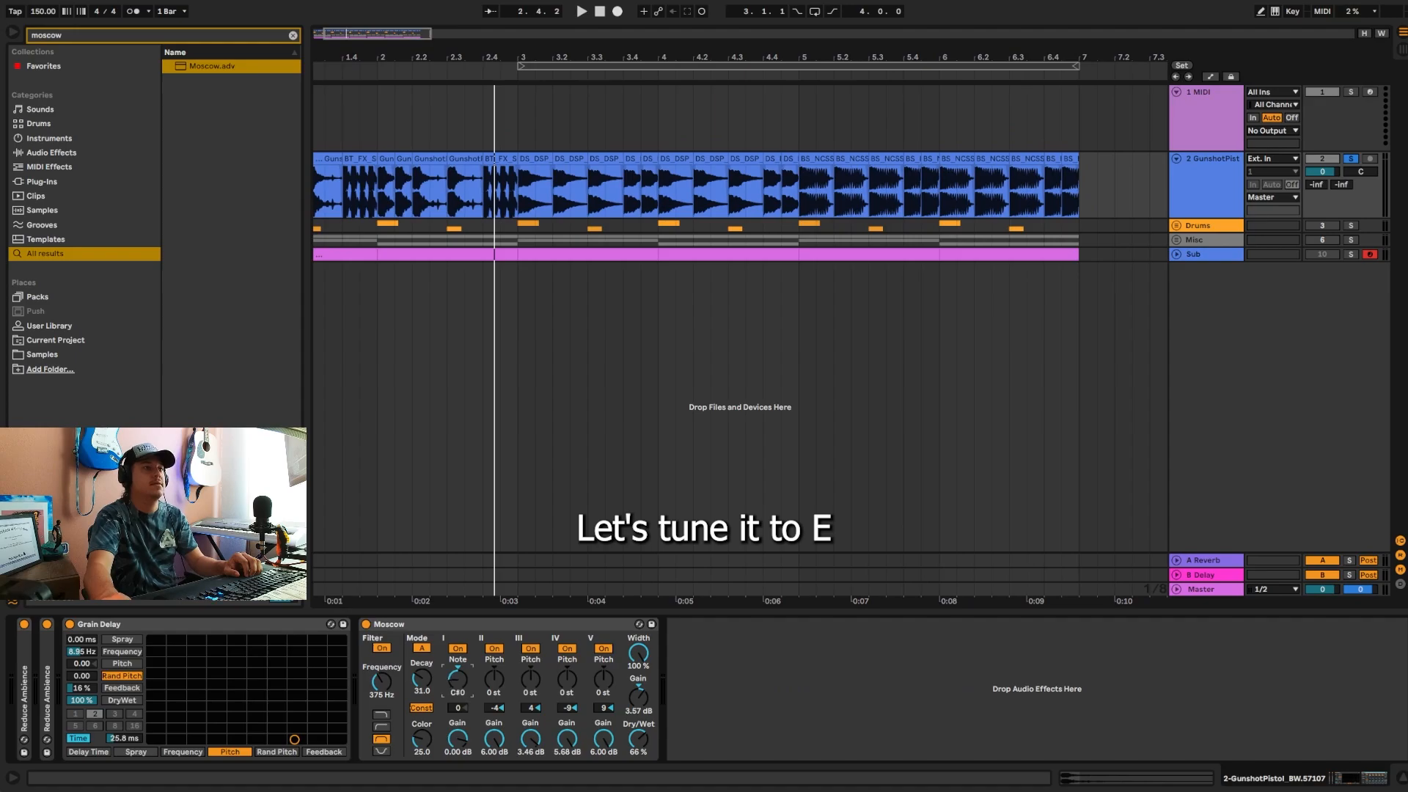
key("space")
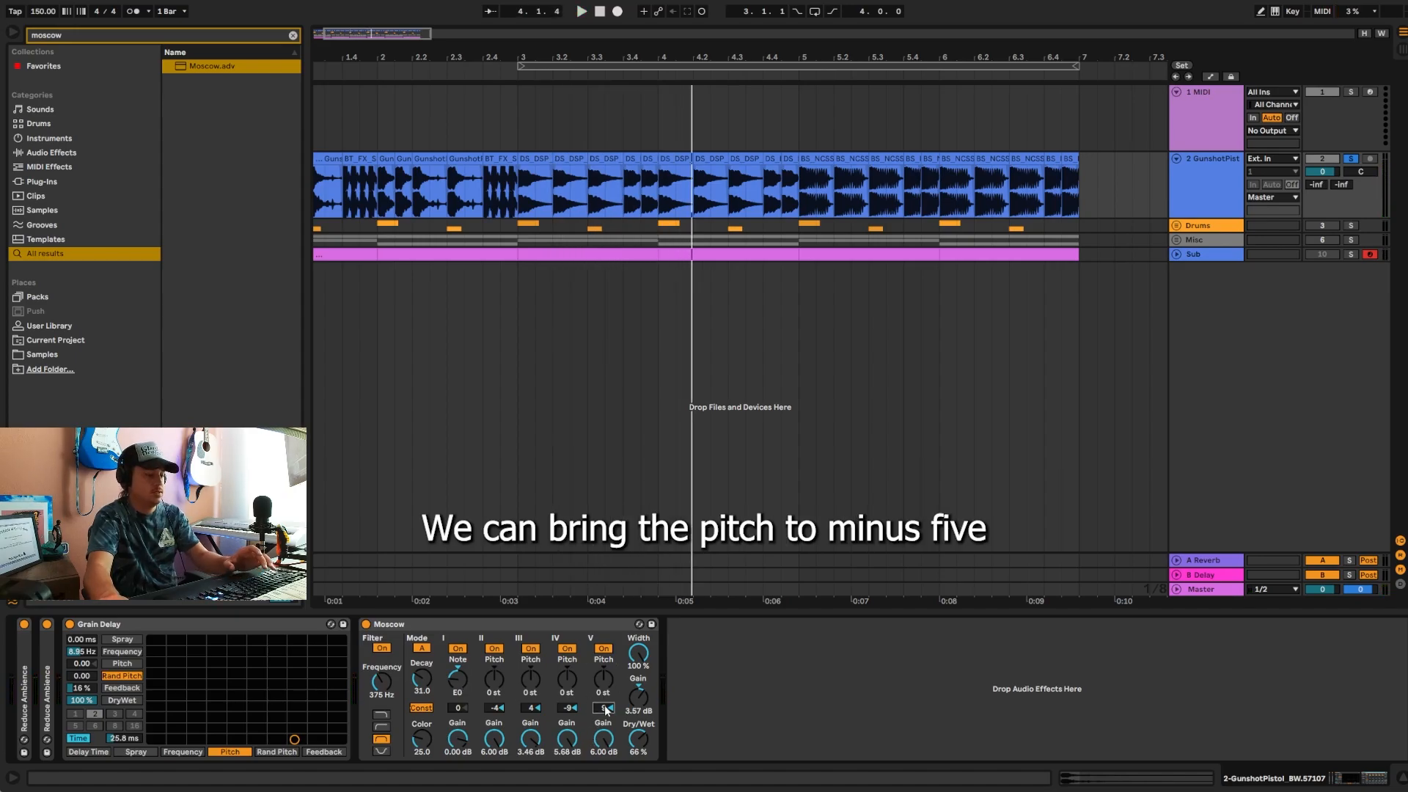
key("space")
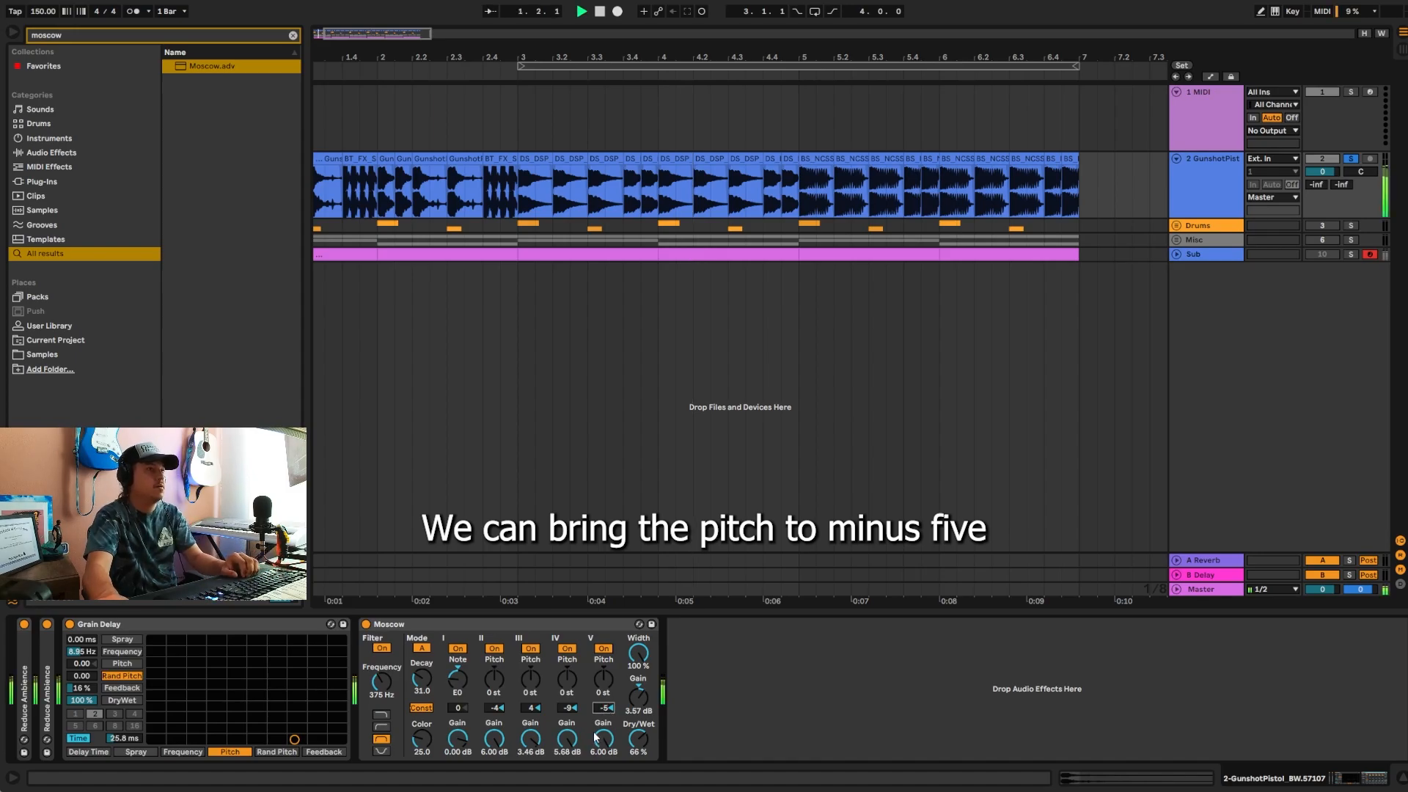
Step: Set the fine pitch offsets of Moscow's resonators IV to 12, III to -3 and II to 9, and play the track
left_click(568, 709)
type("12")
key("Return")
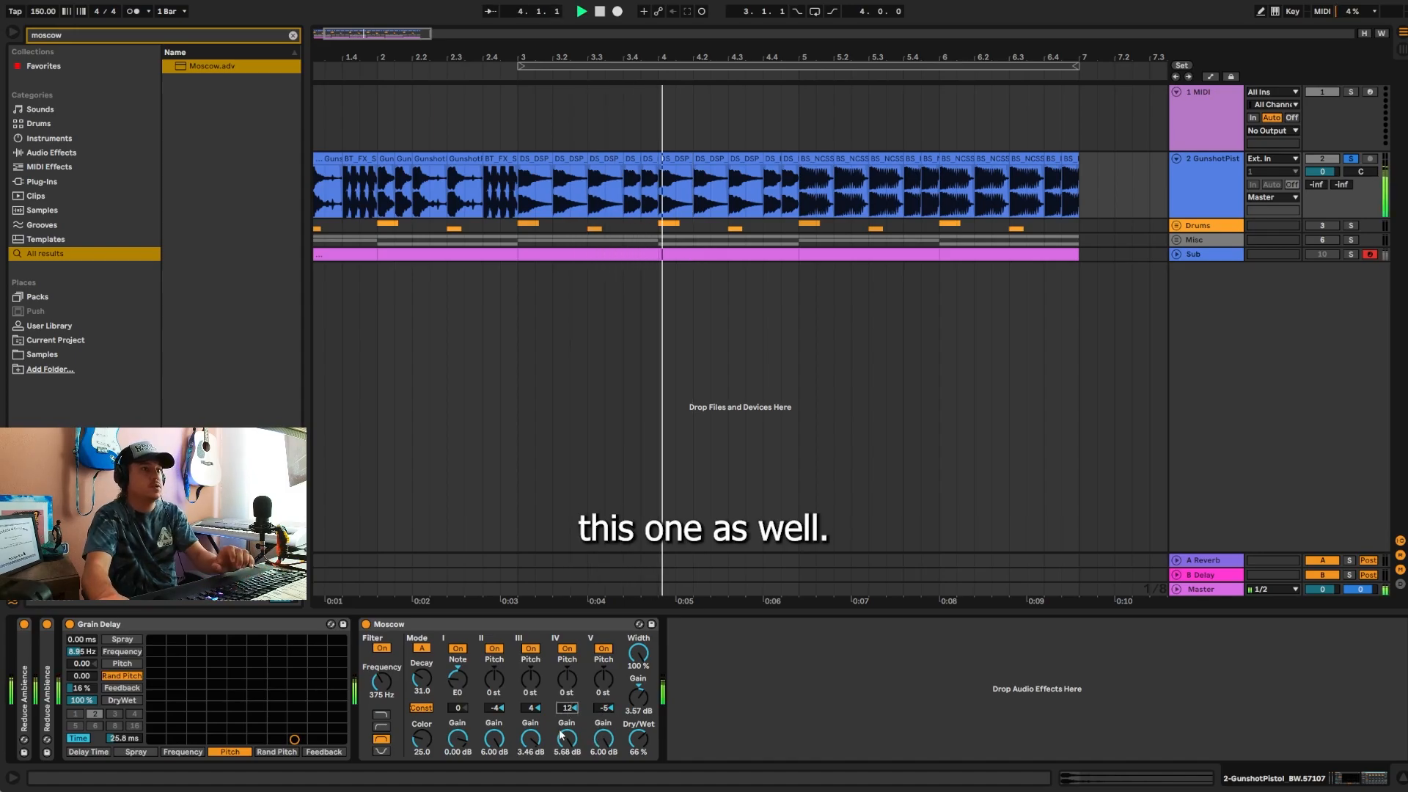
left_click(533, 708)
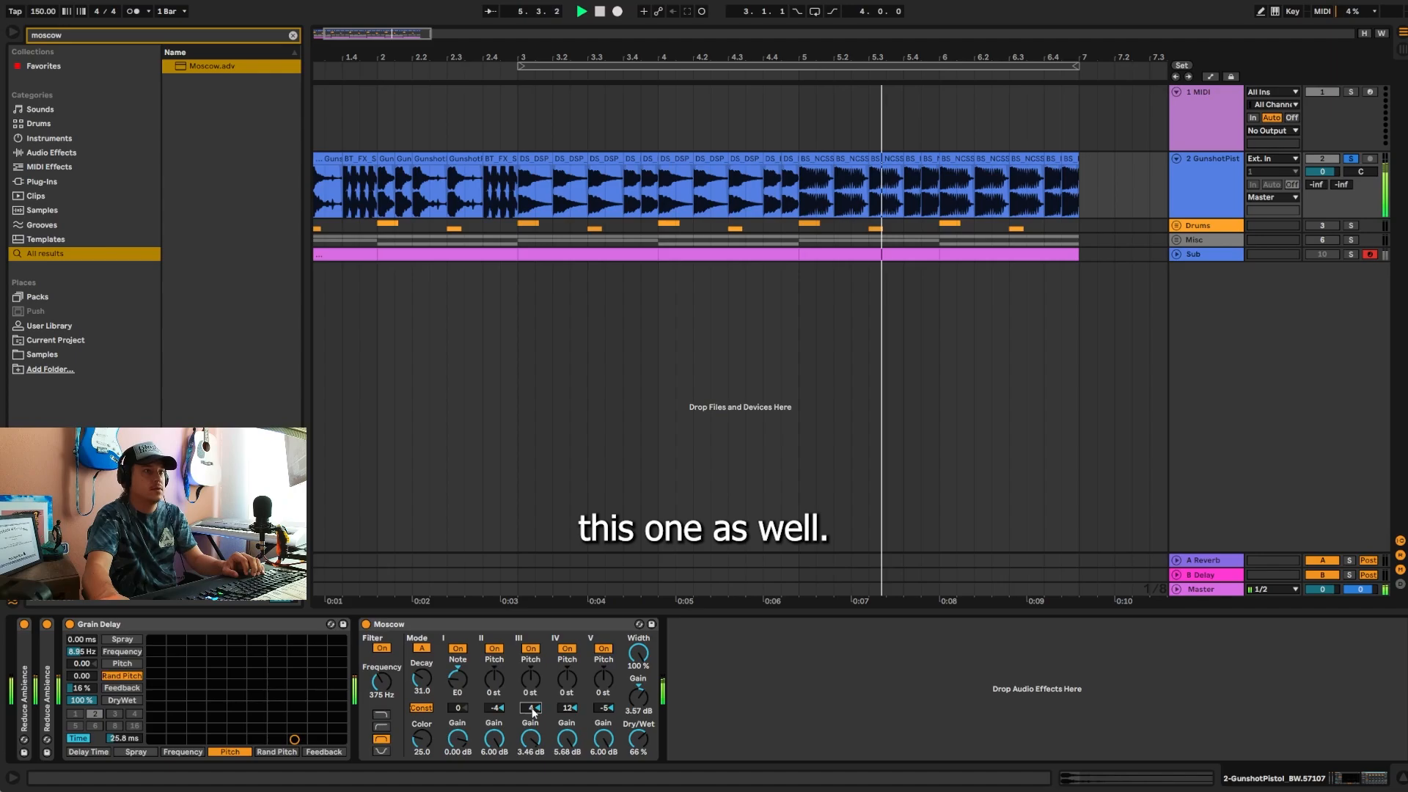
type("-3")
key("Return")
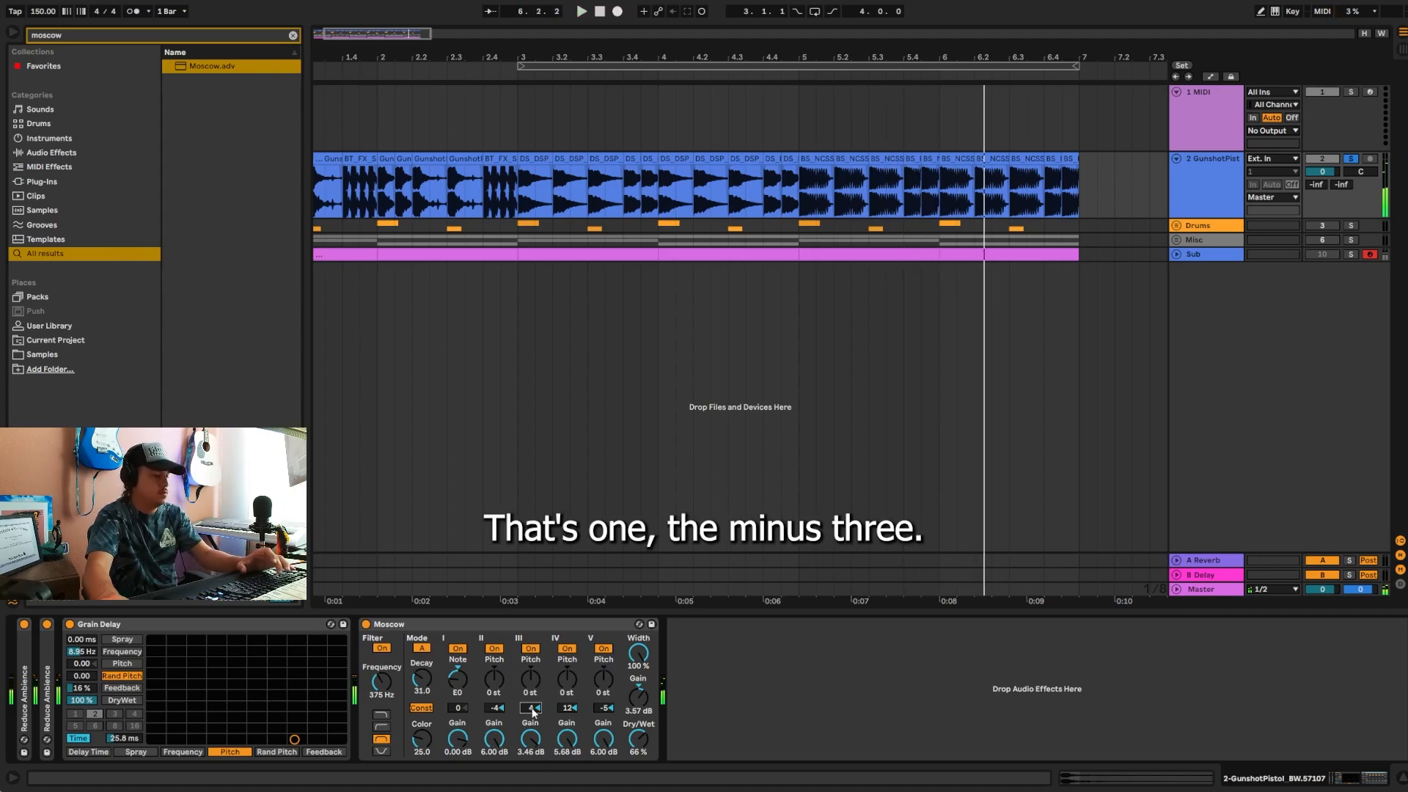
left_click(490, 710)
type("9")
key("Return")
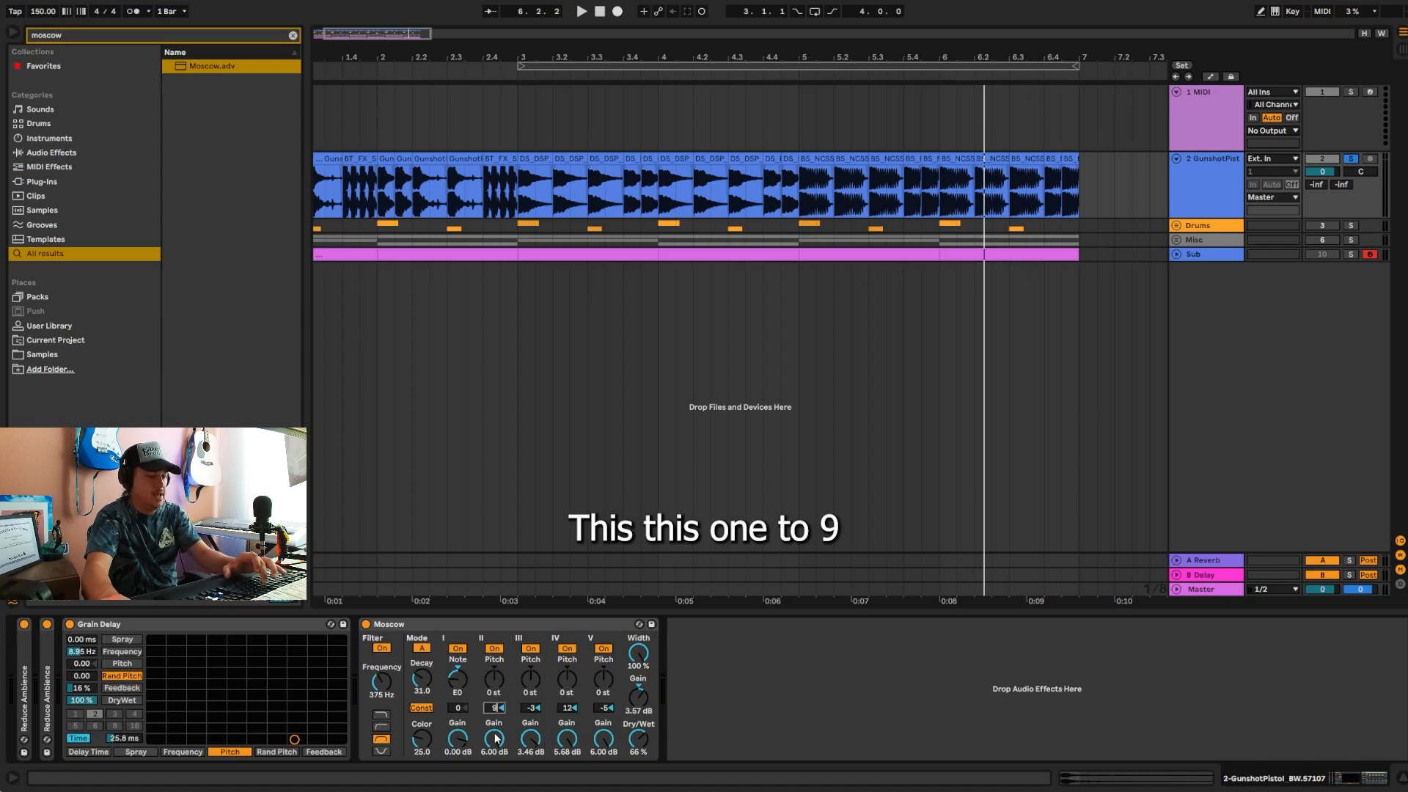
key("space")
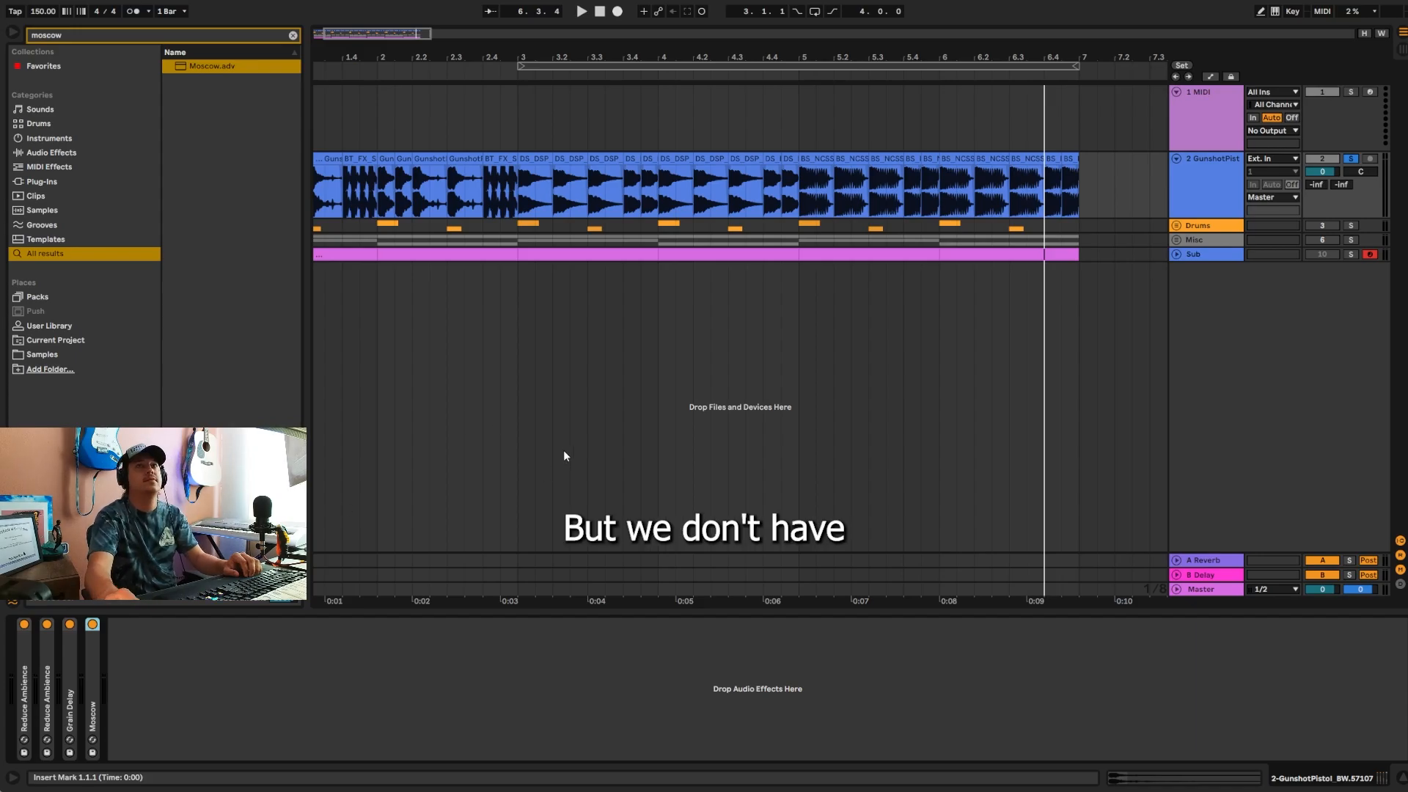
Step: Search the browser for "eq", add EQ Three after Moscow, and duplicate it twice for three in a row
left_click(293, 35)
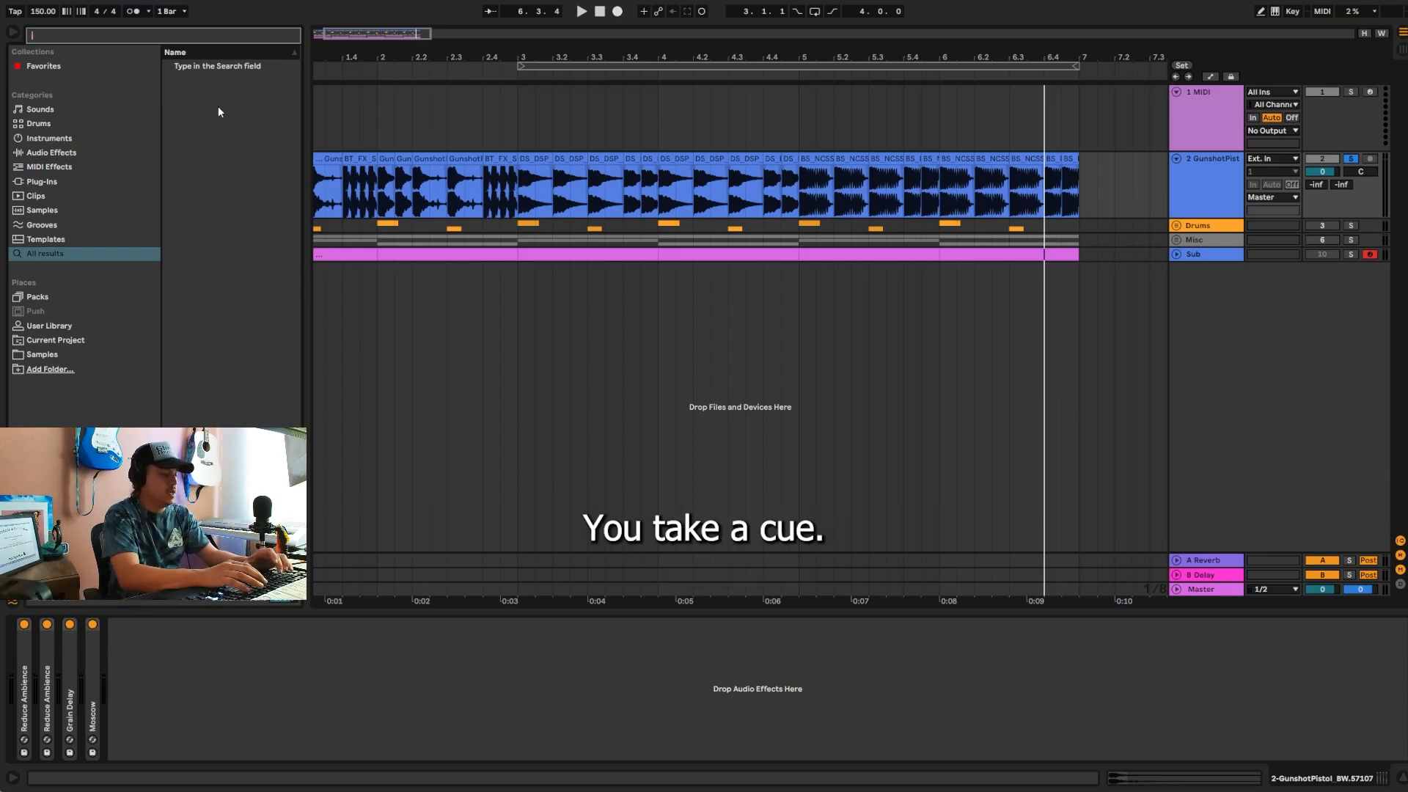
type("eq")
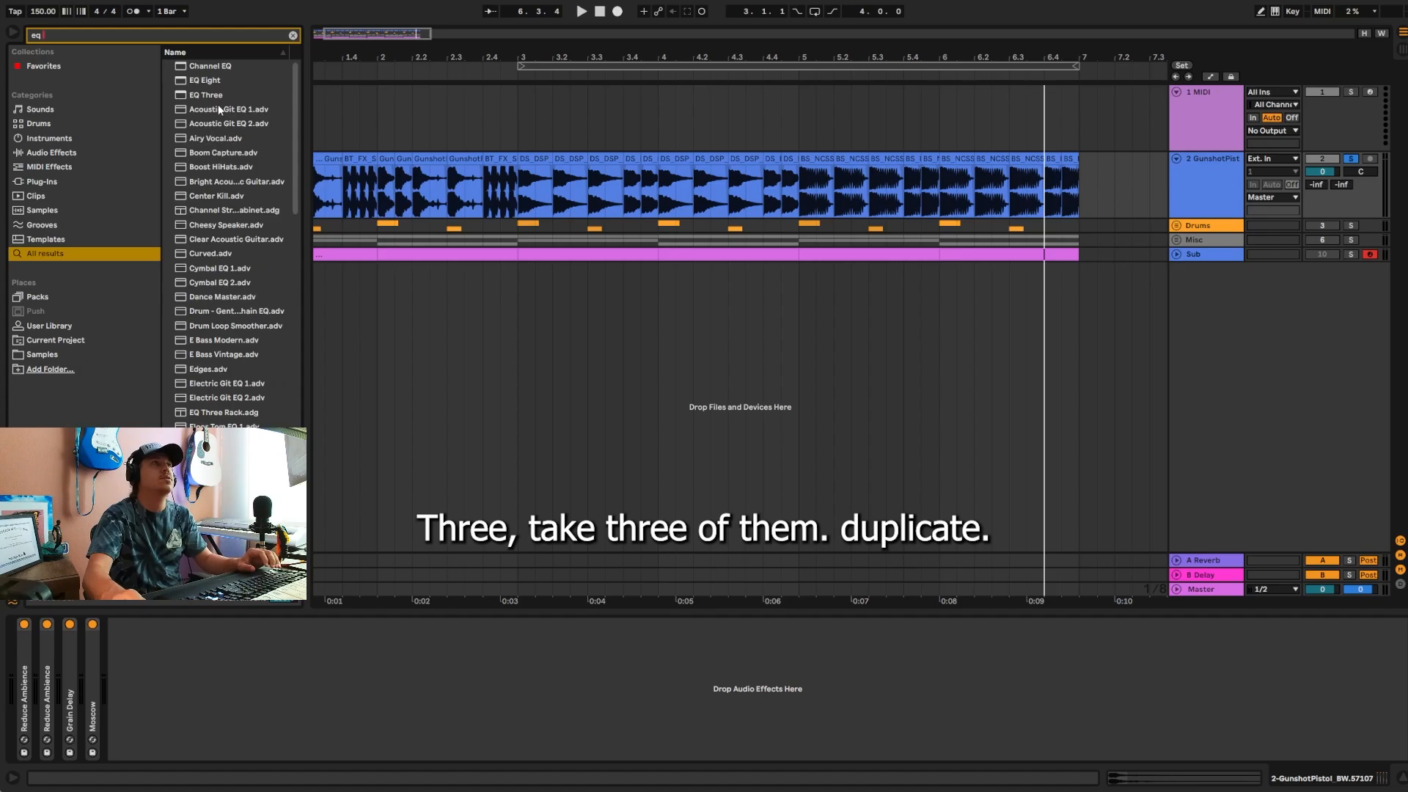
left_click_drag(211, 94, 182, 629)
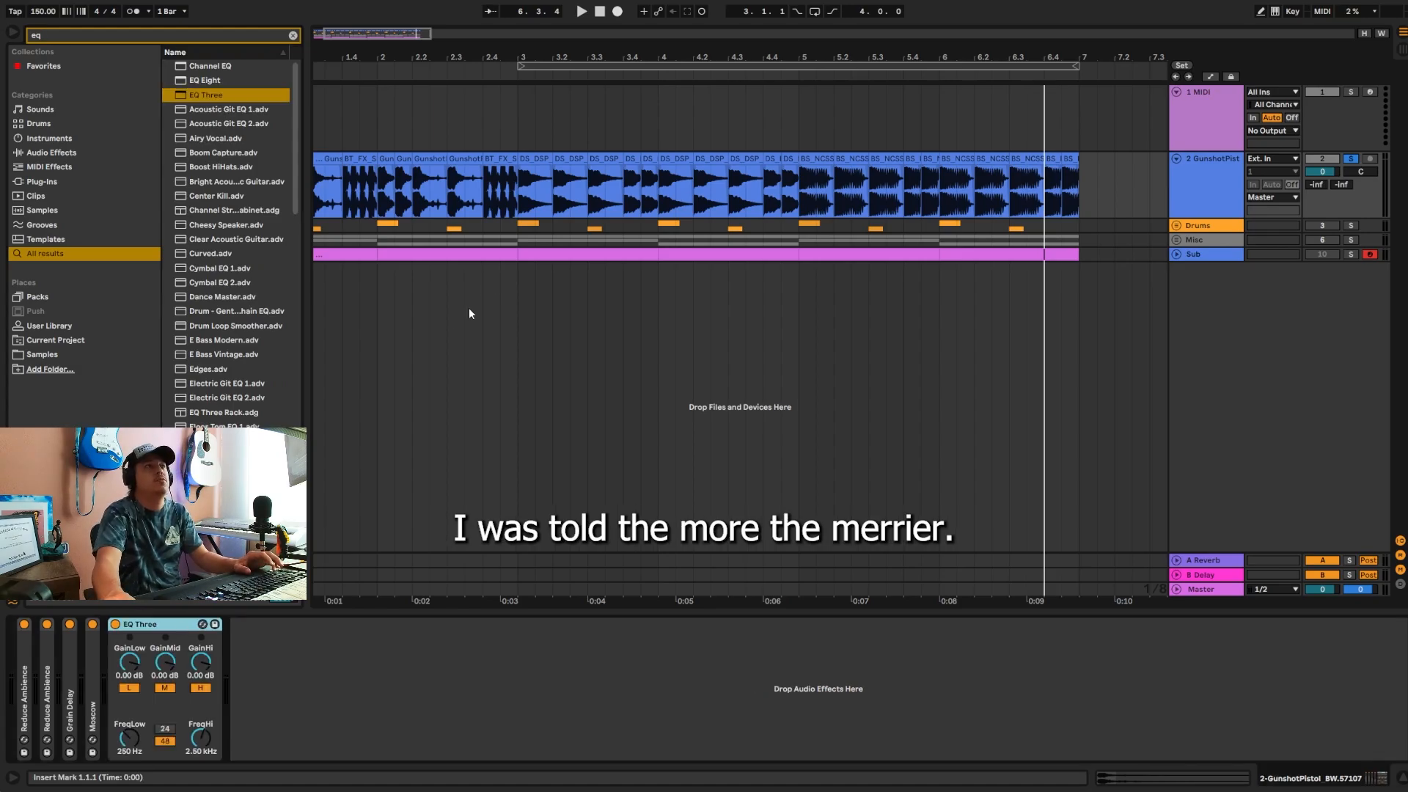
key("ctrl+d")
key("ctrl+d")
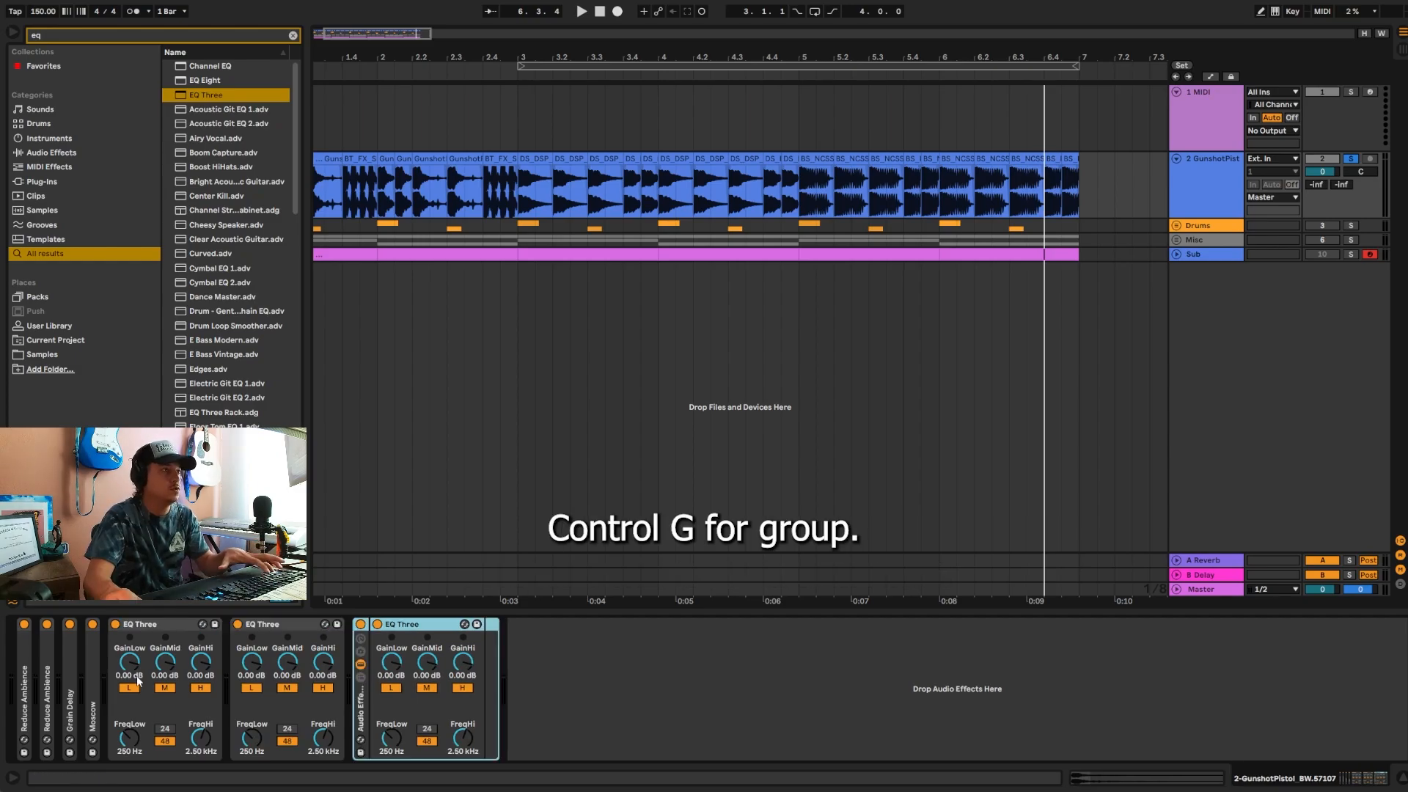
Step: Group the three EQ Three devices into one audio effect rack, play the track to check, and collapse the rack
left_click(156, 627, "shift")
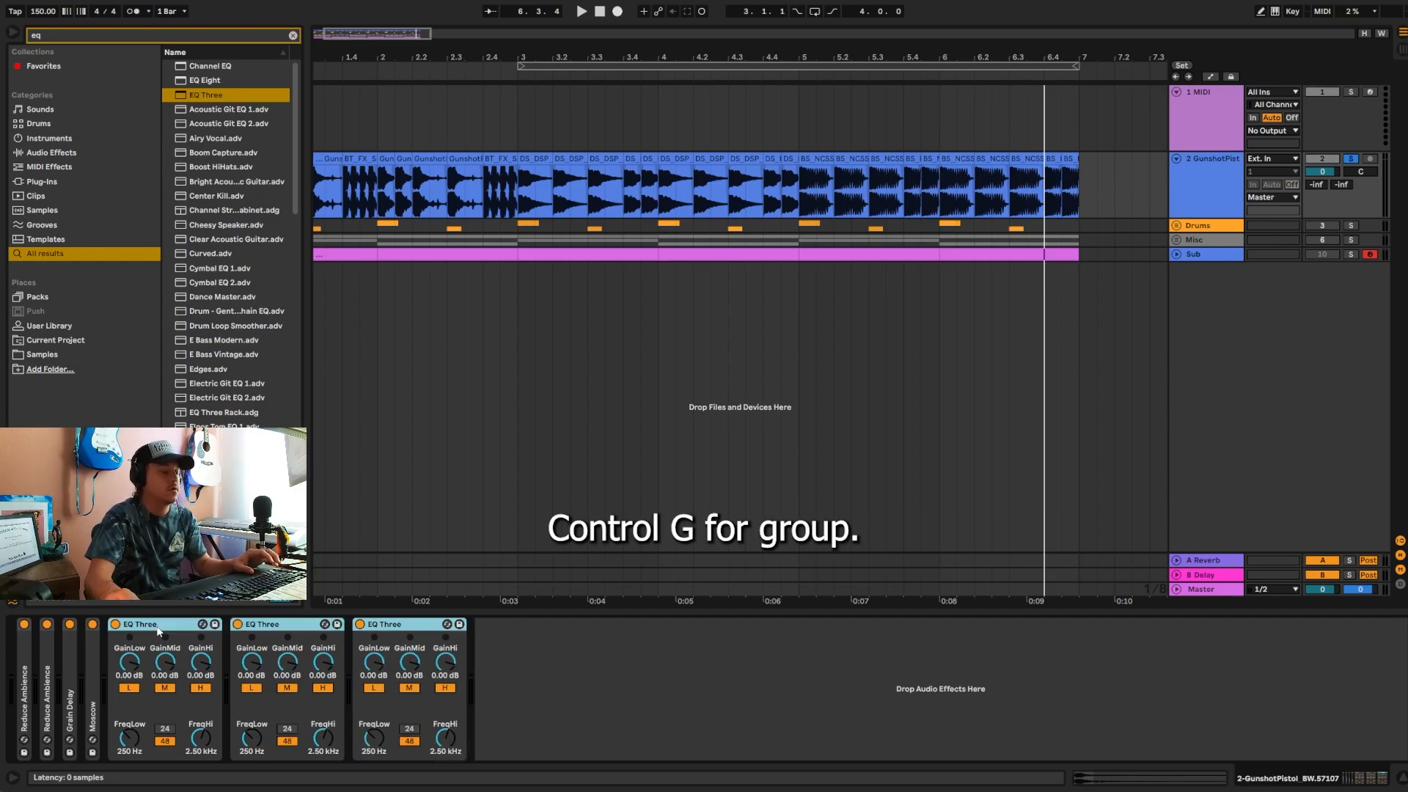
key("ctrl+g")
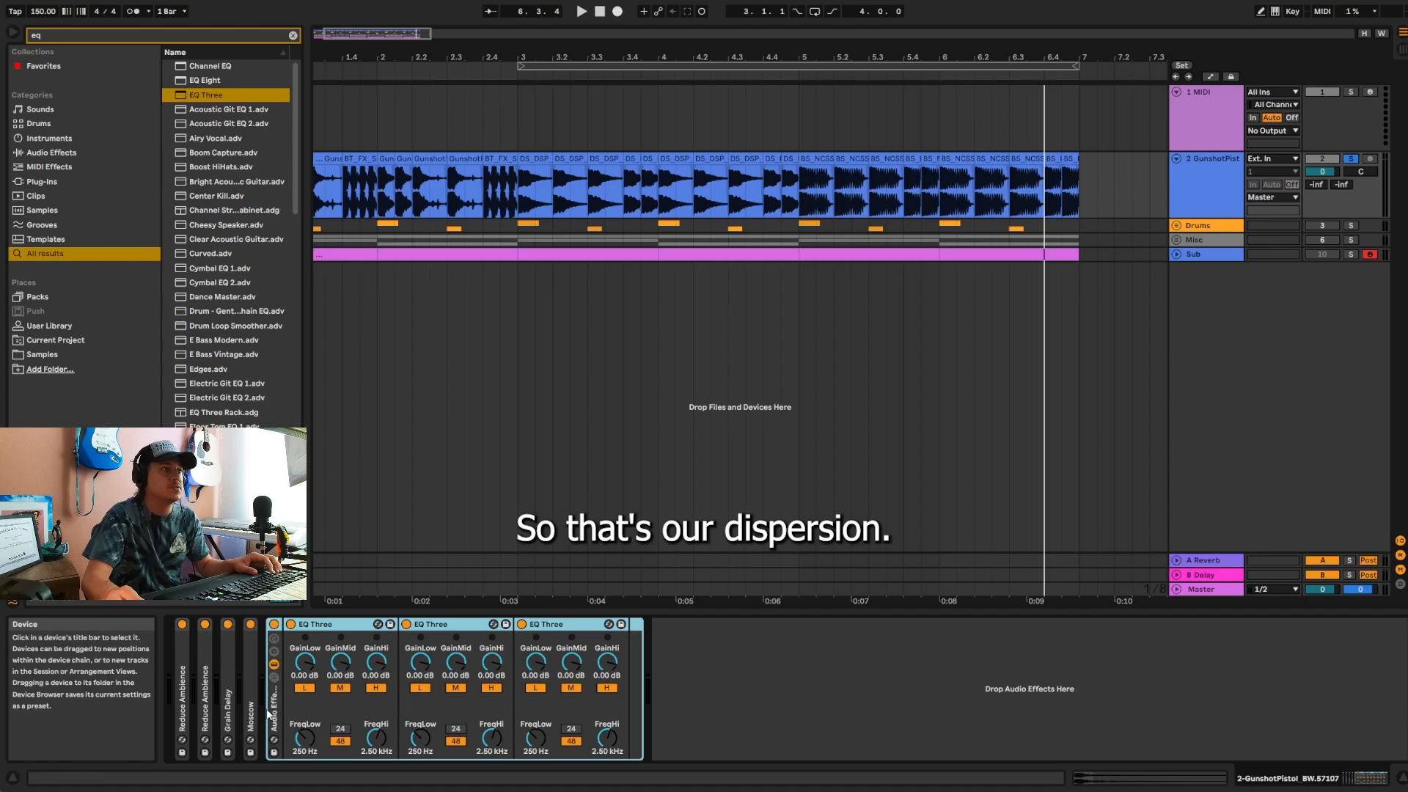
key("space")
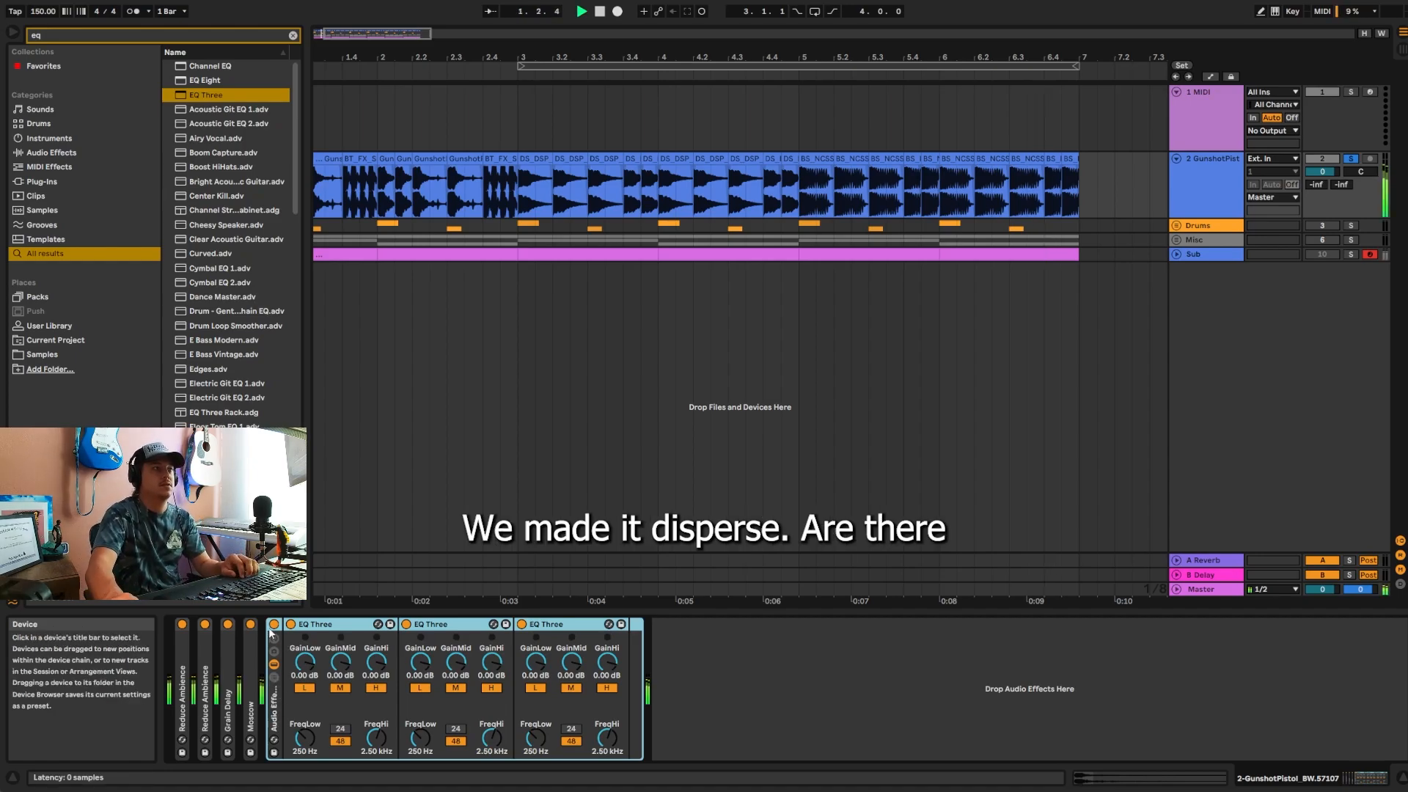
key("space")
left_click(274, 664)
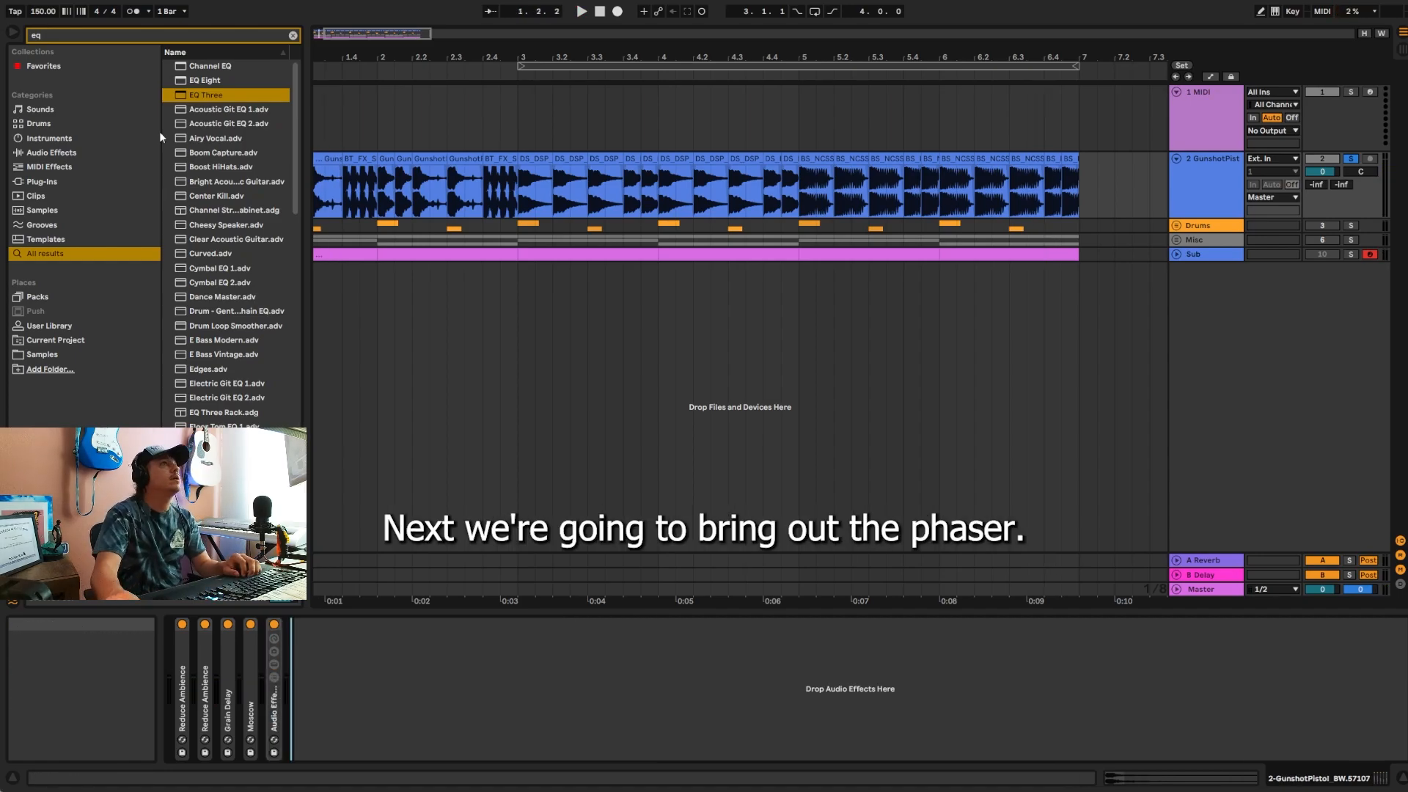
Step: Find the legacy Phaser among the Core Library's audio effect devices and add it after the EQ Three rack
left_click(214, 34)
left_click(292, 35)
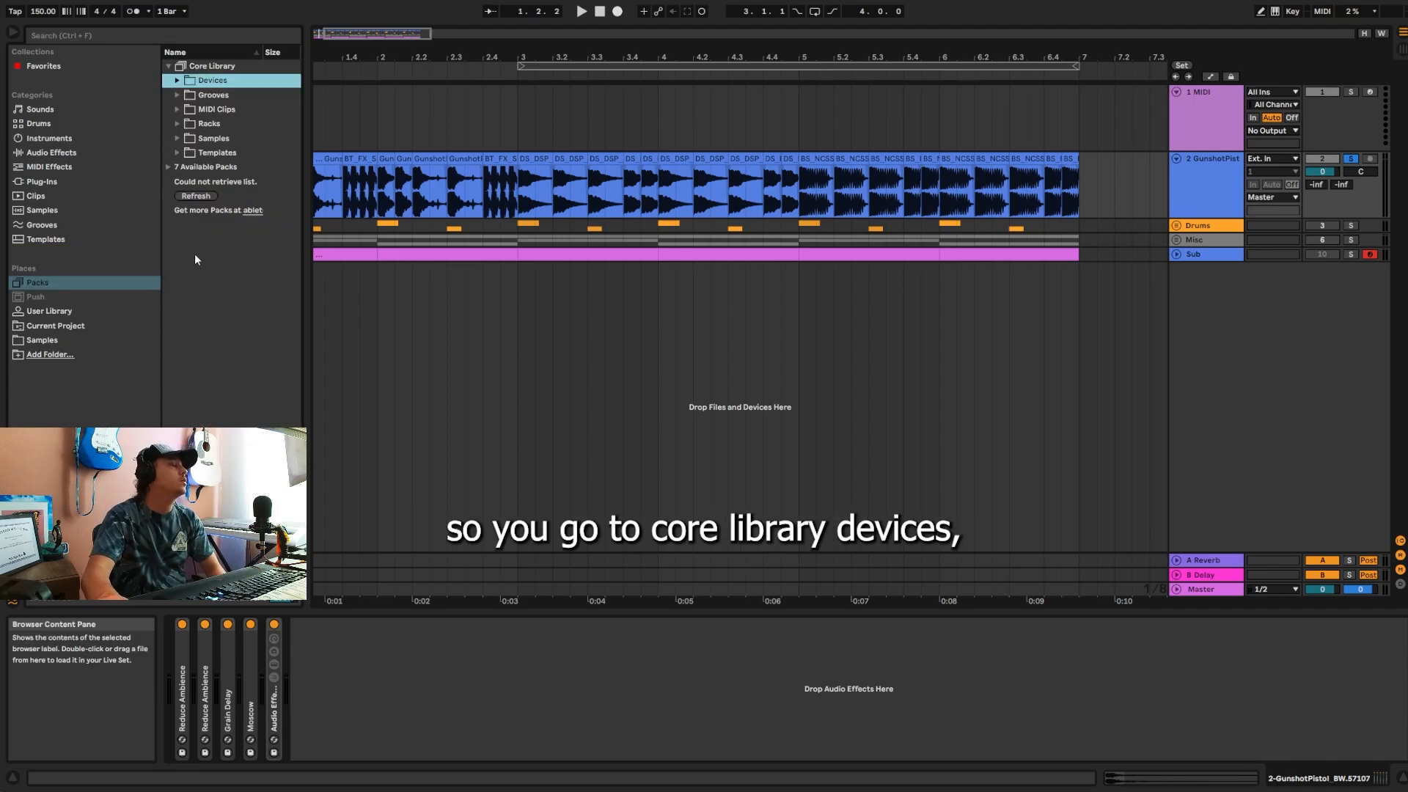
left_click(177, 80)
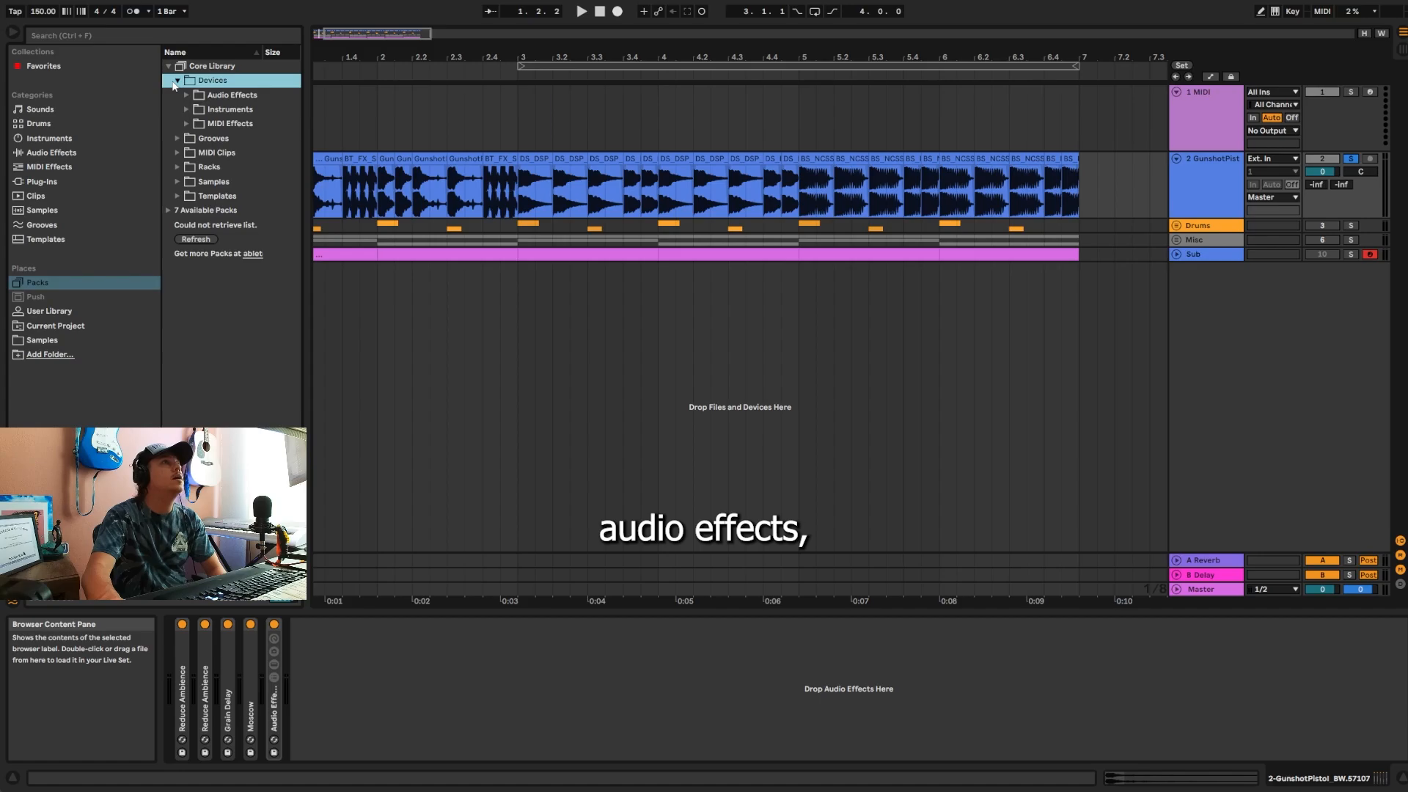
left_click(186, 94)
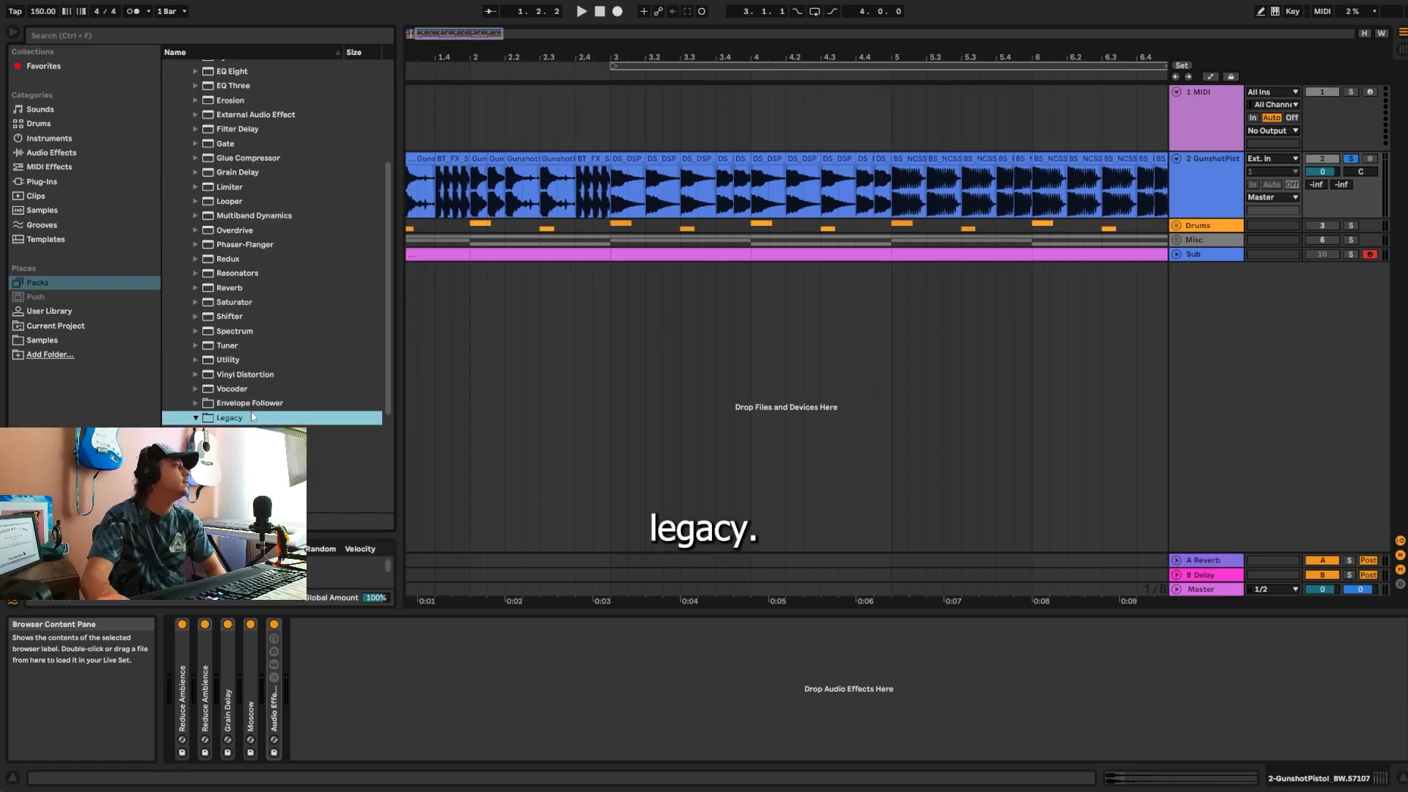
scroll(252, 416, "down", 1)
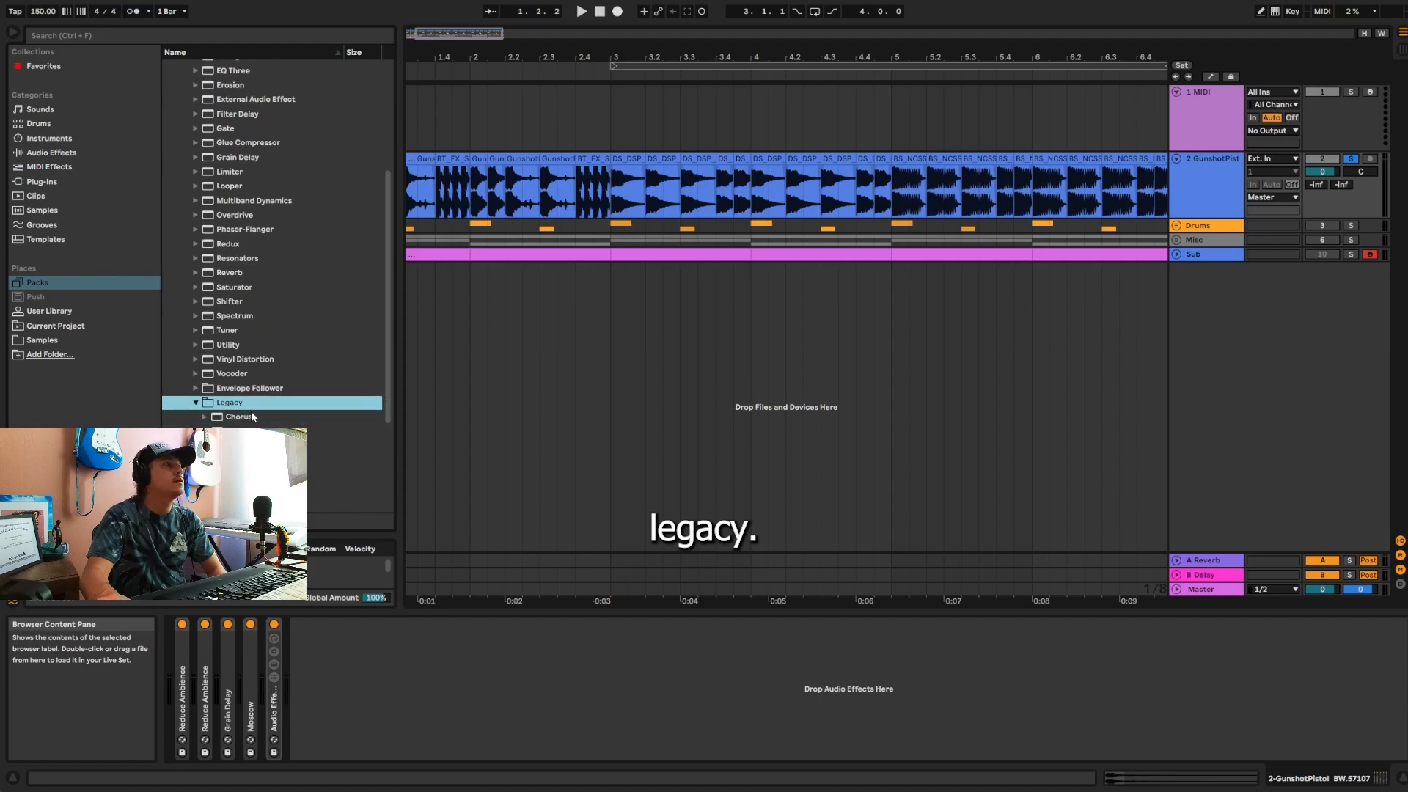
left_click(203, 416)
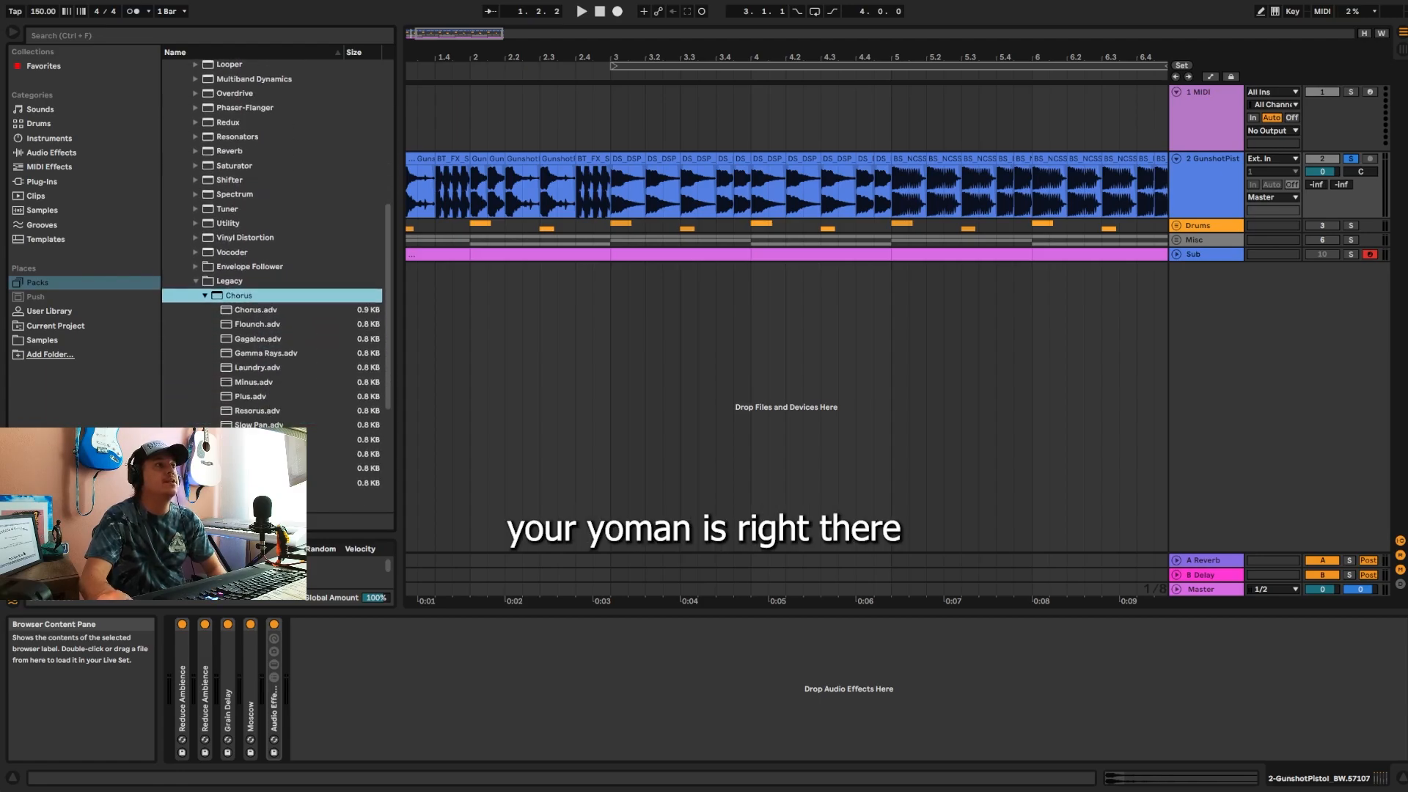
left_click(205, 296)
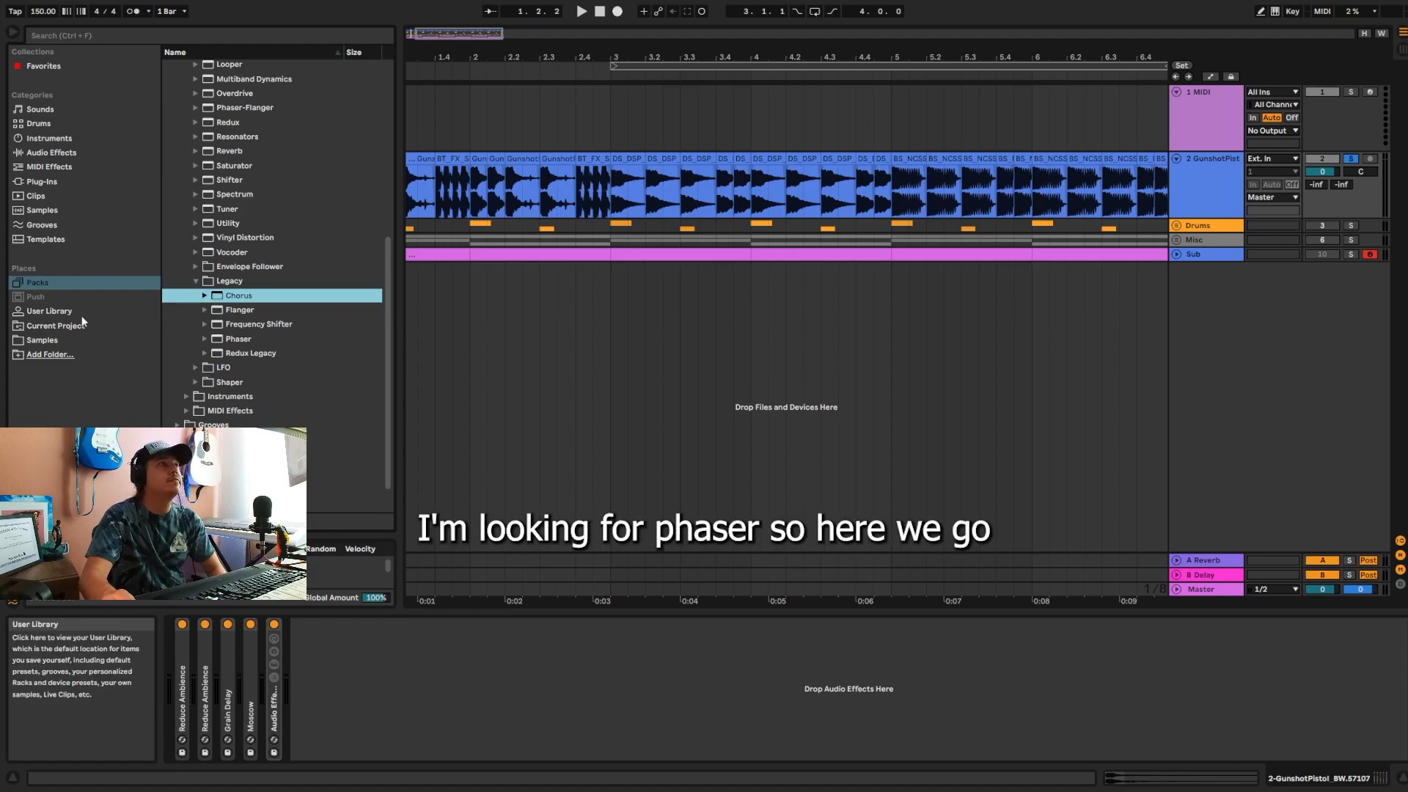
left_click_drag(228, 340, 356, 655)
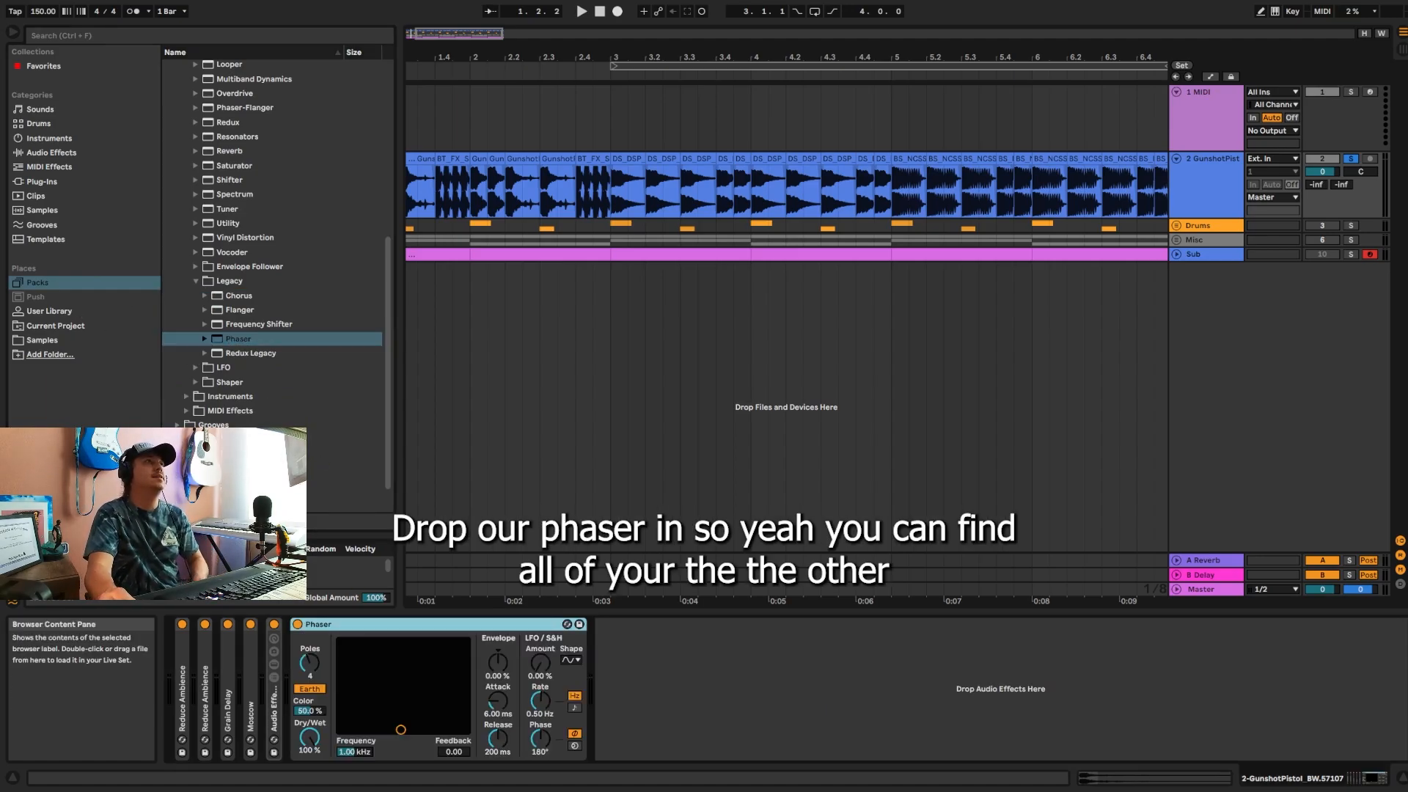
scroll(261, 407, "up", 3)
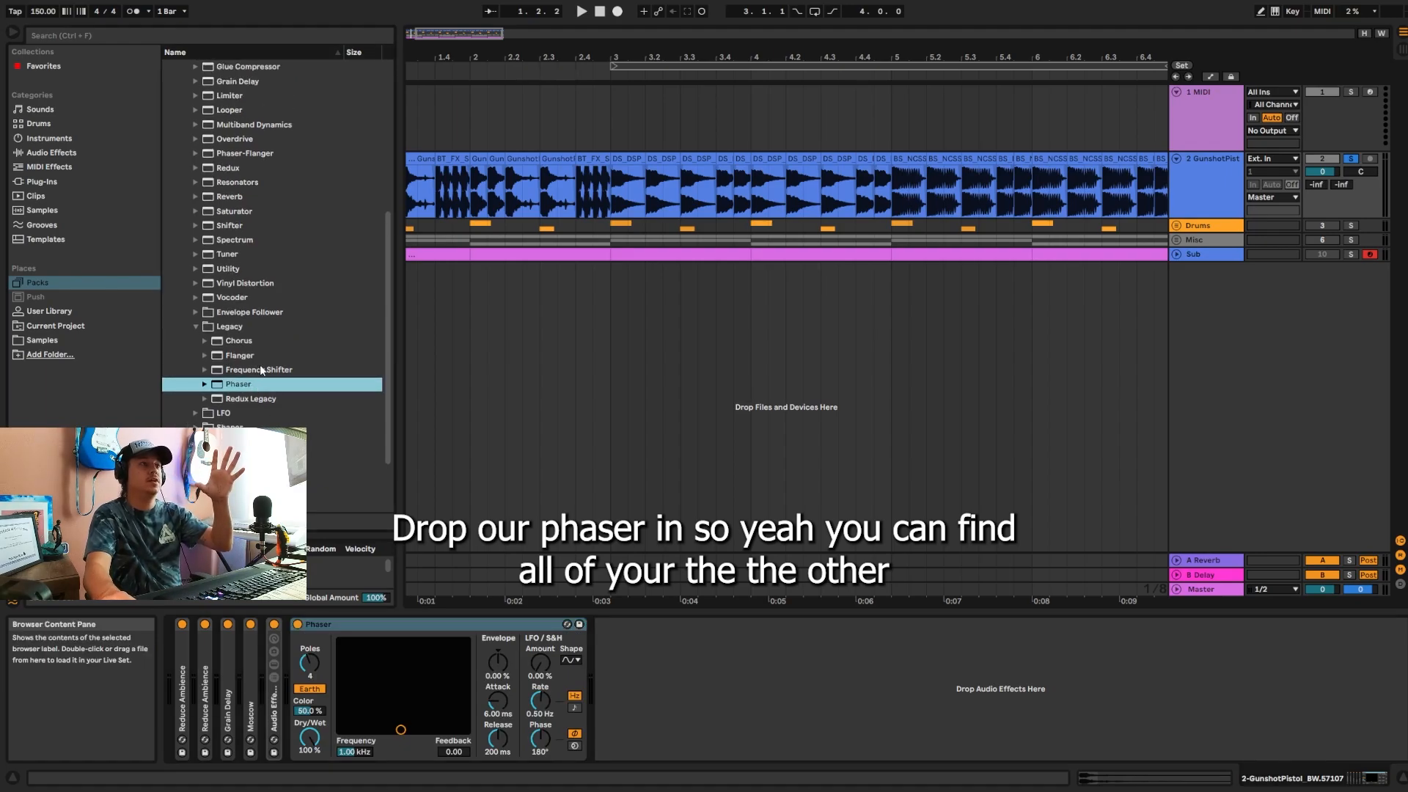
scroll(270, 375, "up", 10)
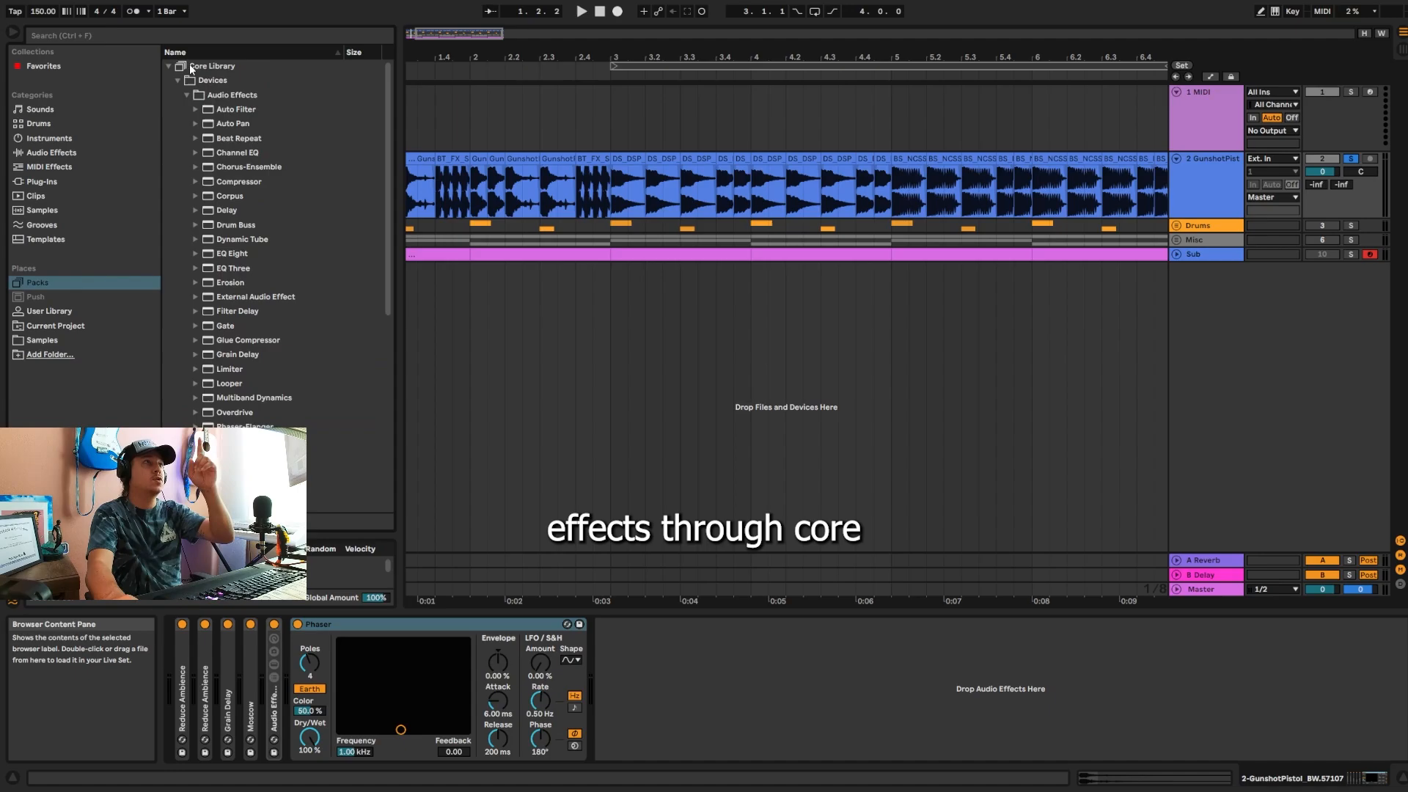
scroll(223, 275, "down", 7)
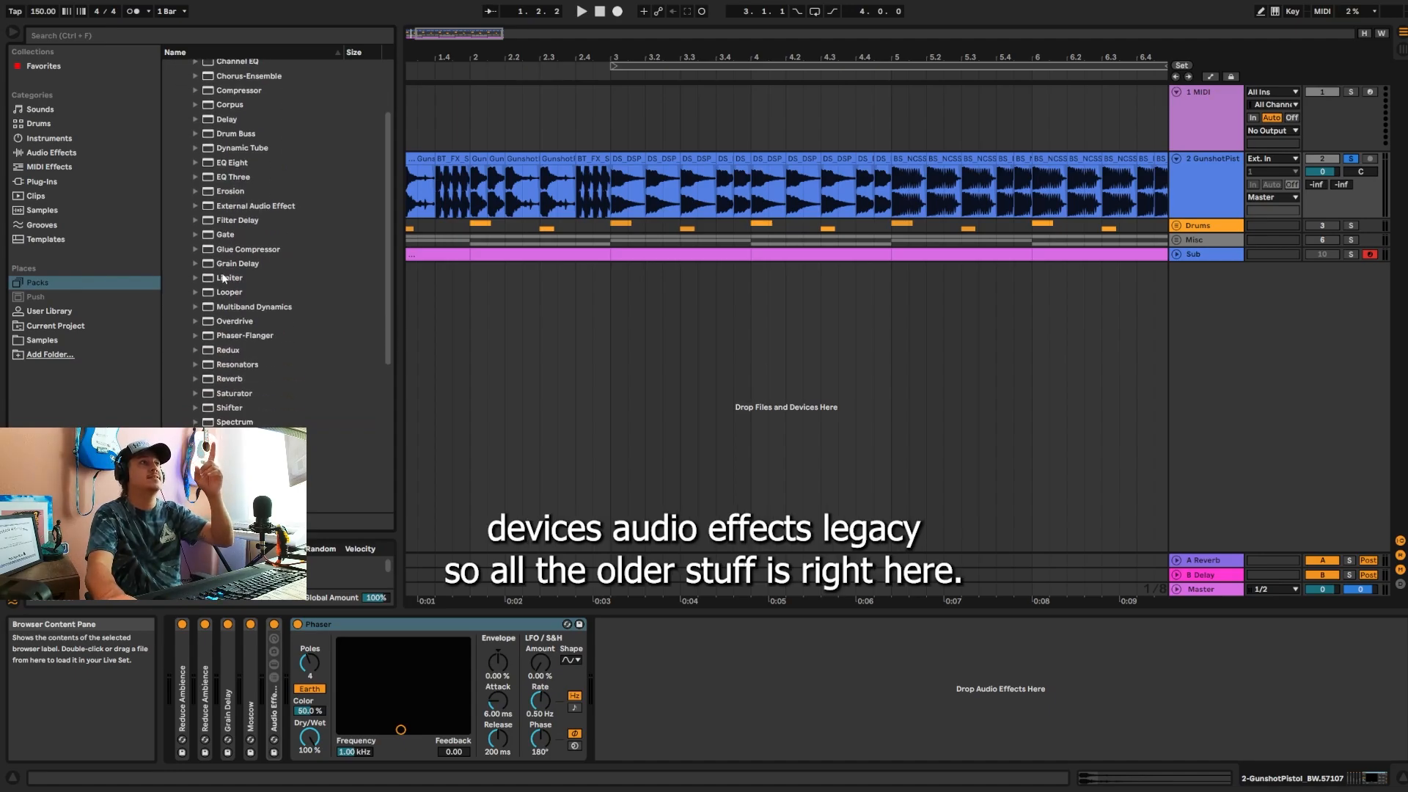
scroll(231, 382, "down", 3)
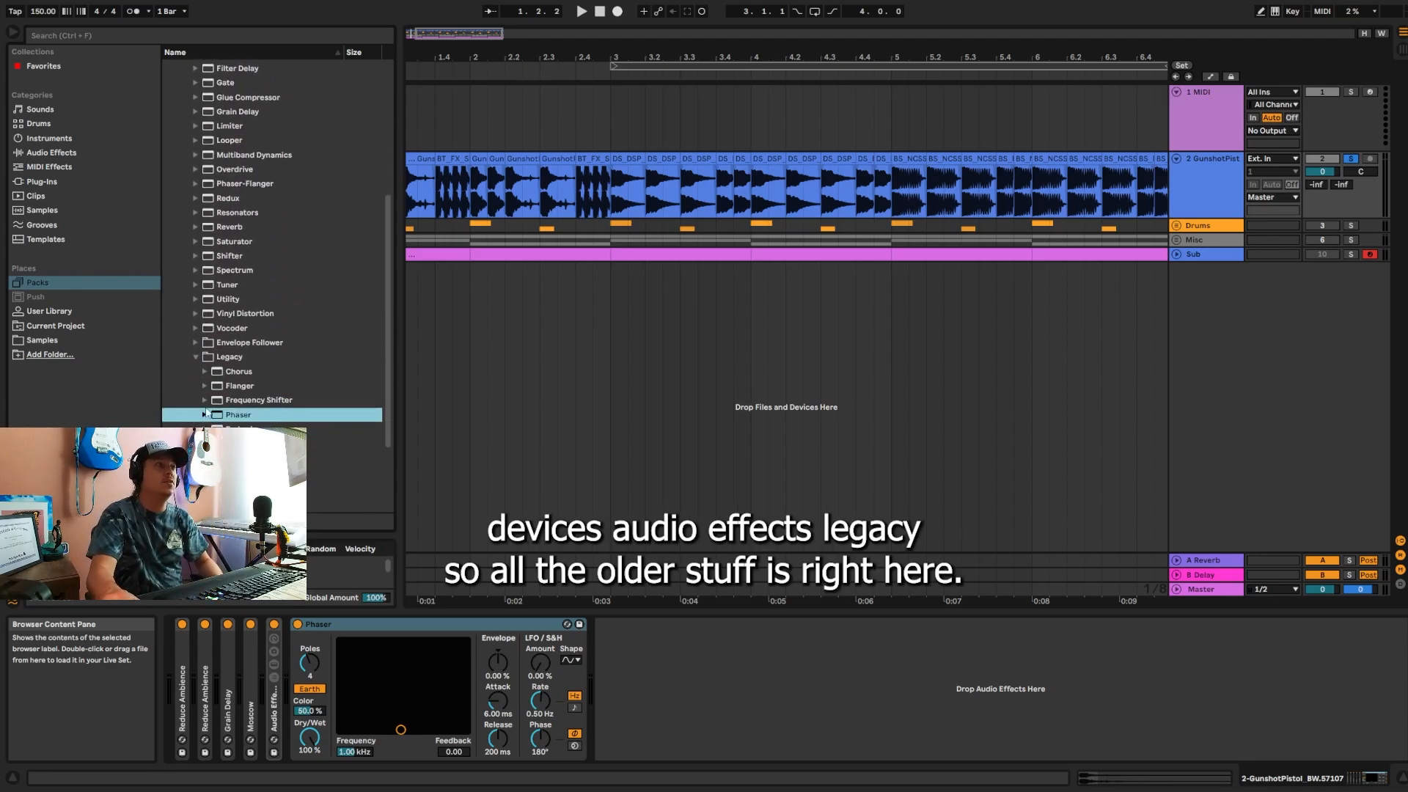
scroll(235, 330, "up", 10)
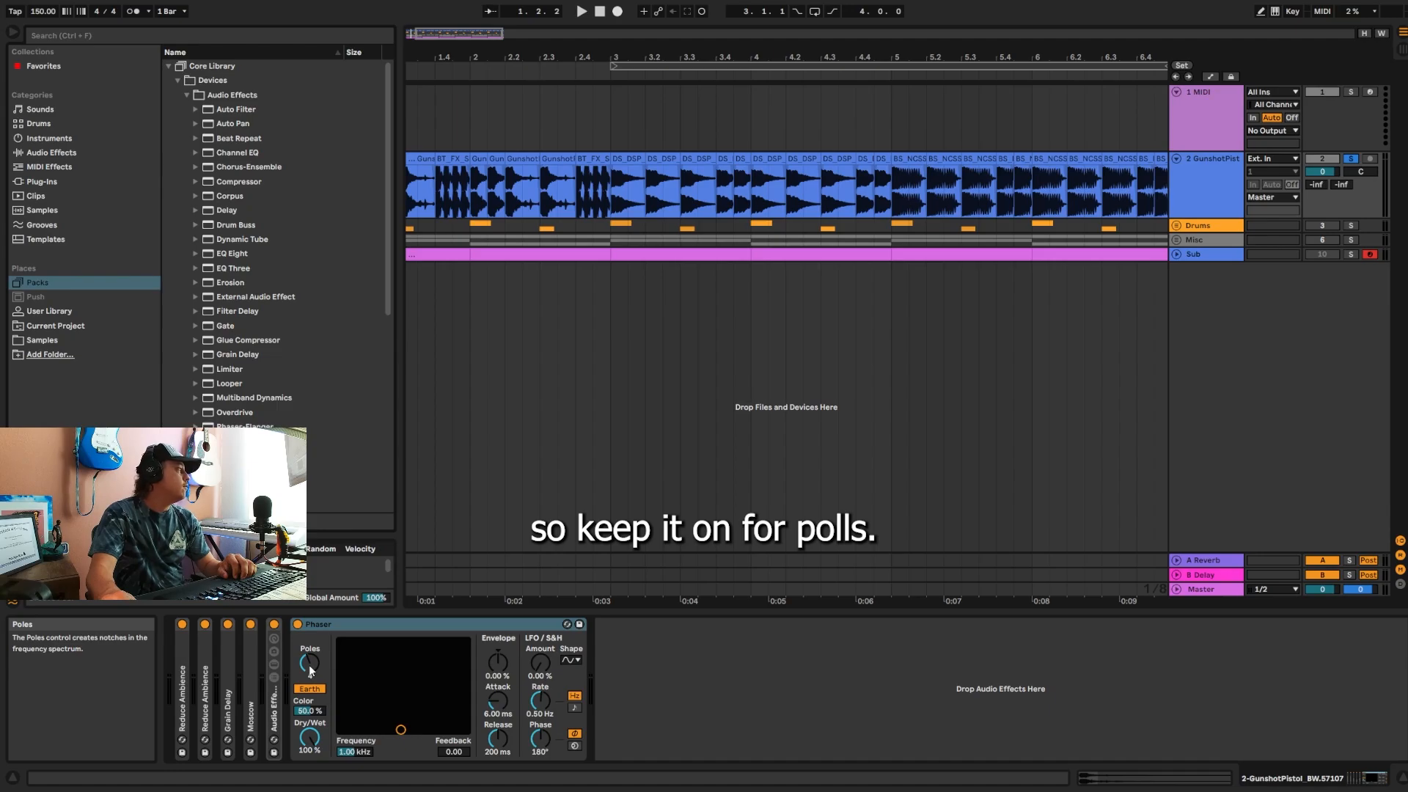
Step: Set the Phaser's dry/wet to 60%, frequency to 98.2 Hz and feedback to 0.83
left_click(303, 748)
type("60")
key("Return")
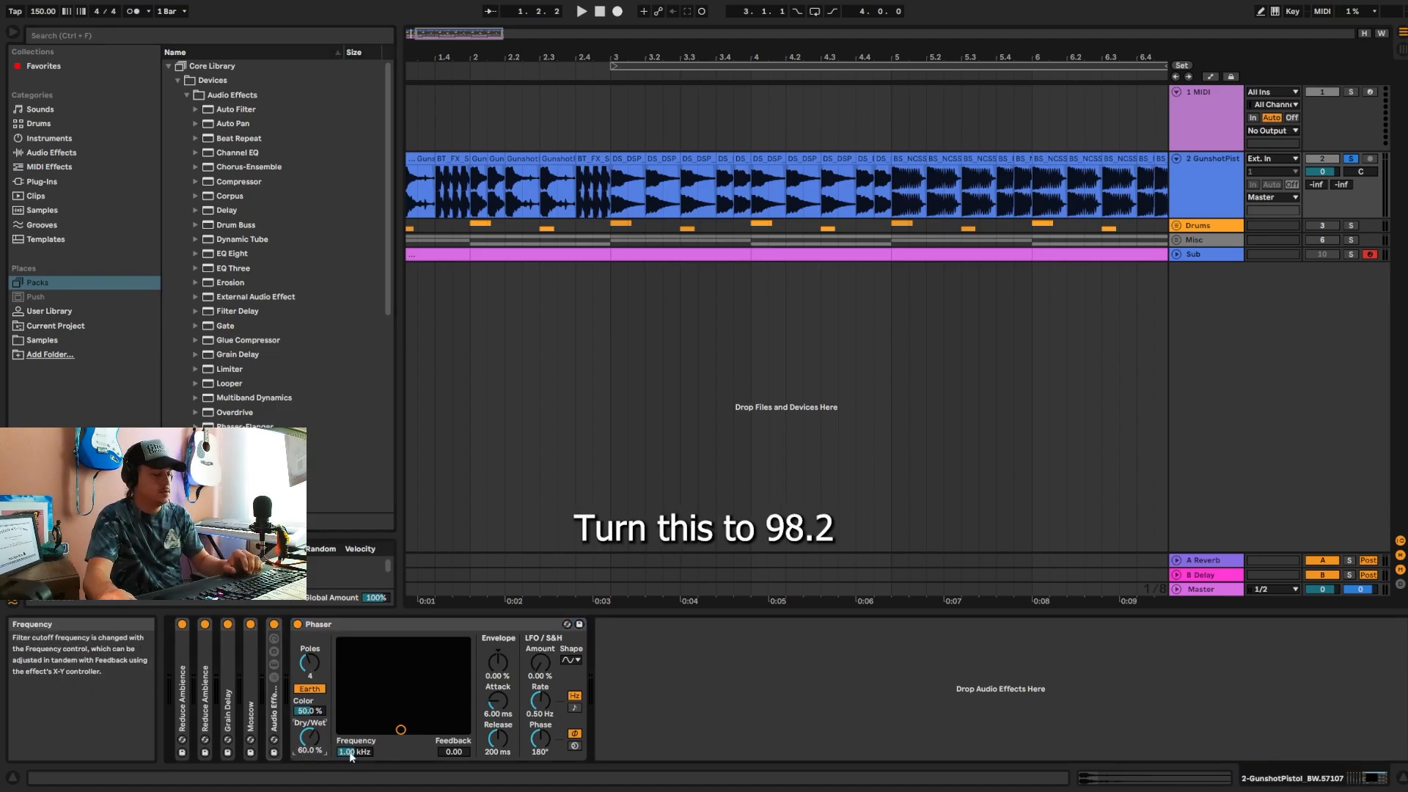
type("98.2")
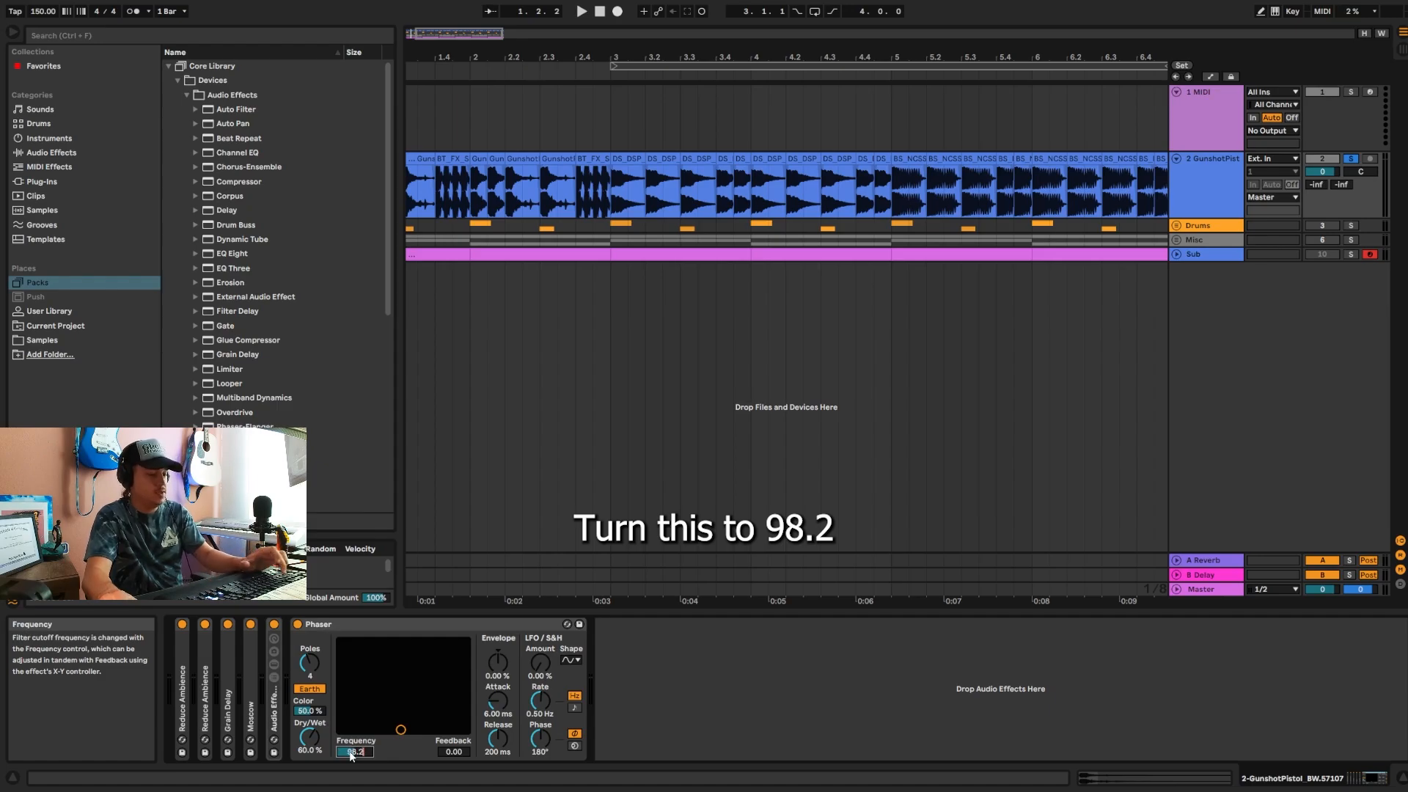
key("Return")
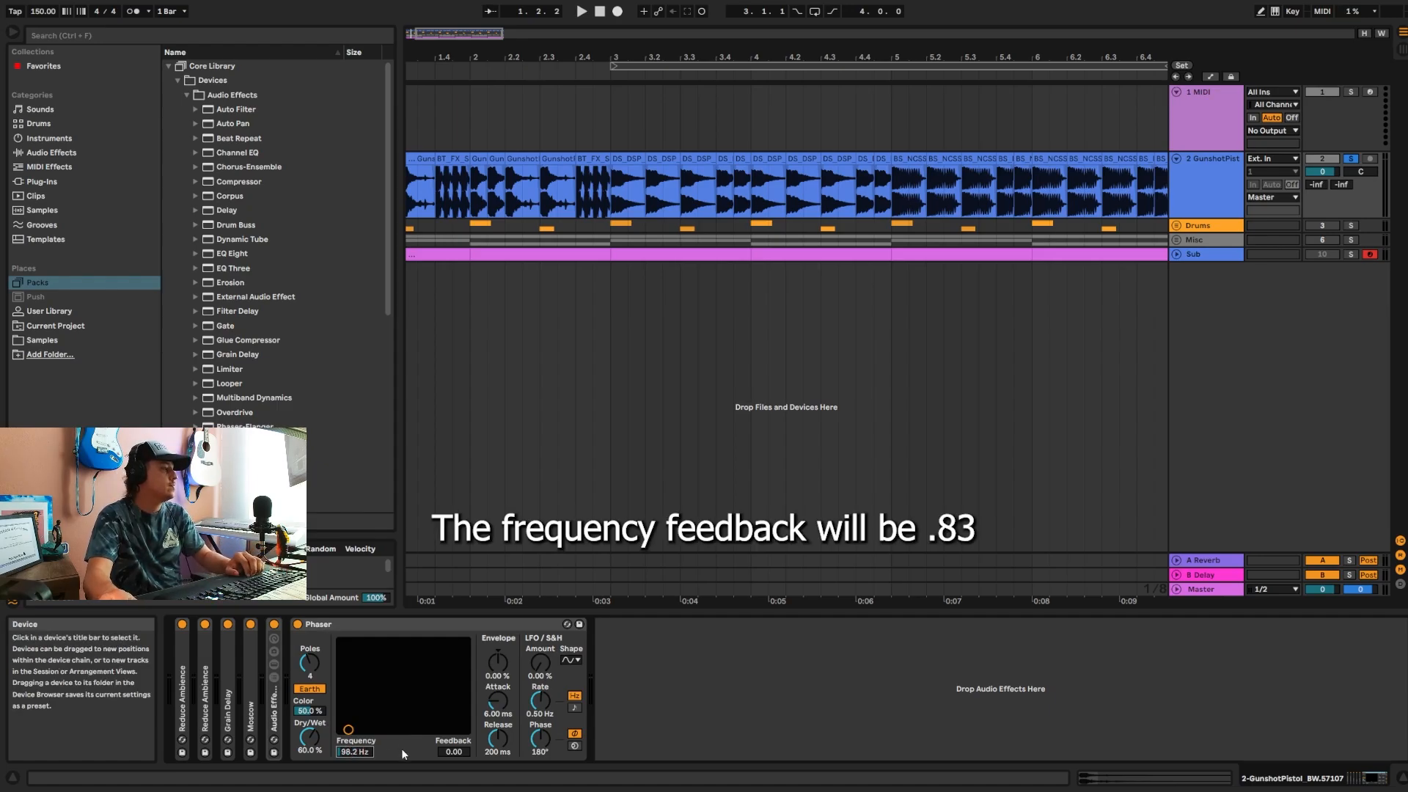
left_click(452, 750)
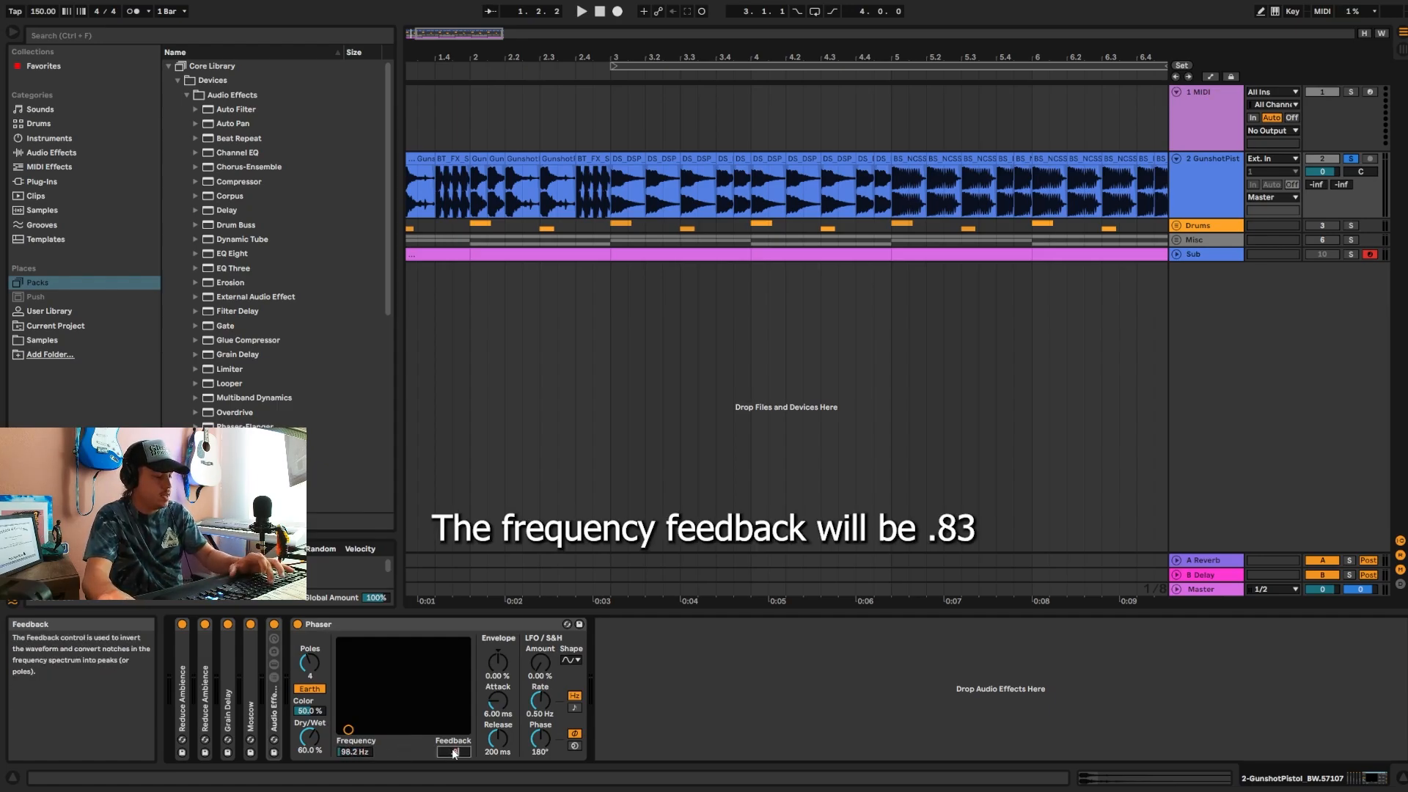
type(".83")
key("Return")
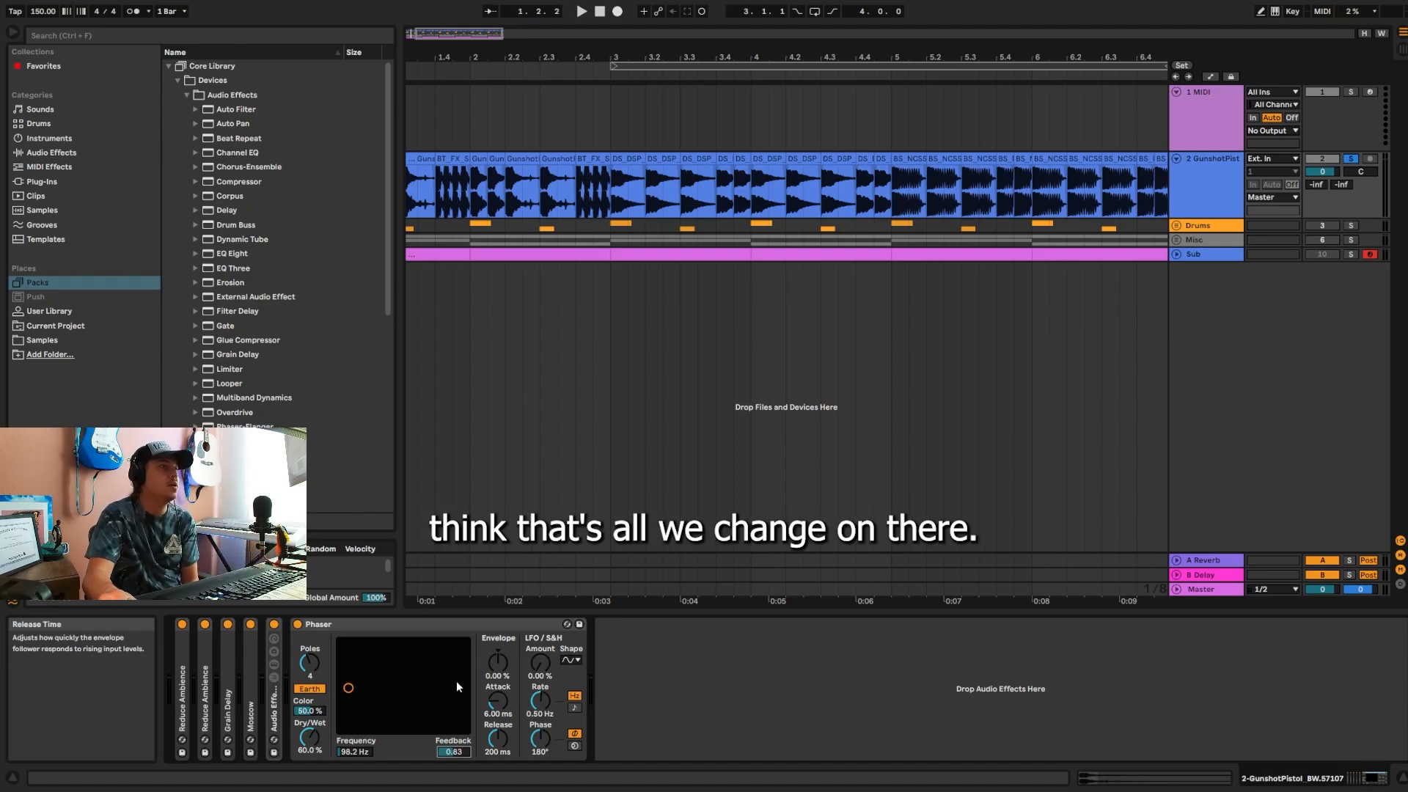
Step: Play the track from bar 1 to check the phaser's effect, and collapse the Phaser device
left_click_drag(499, 58, 525, 26)
left_click(413, 207)
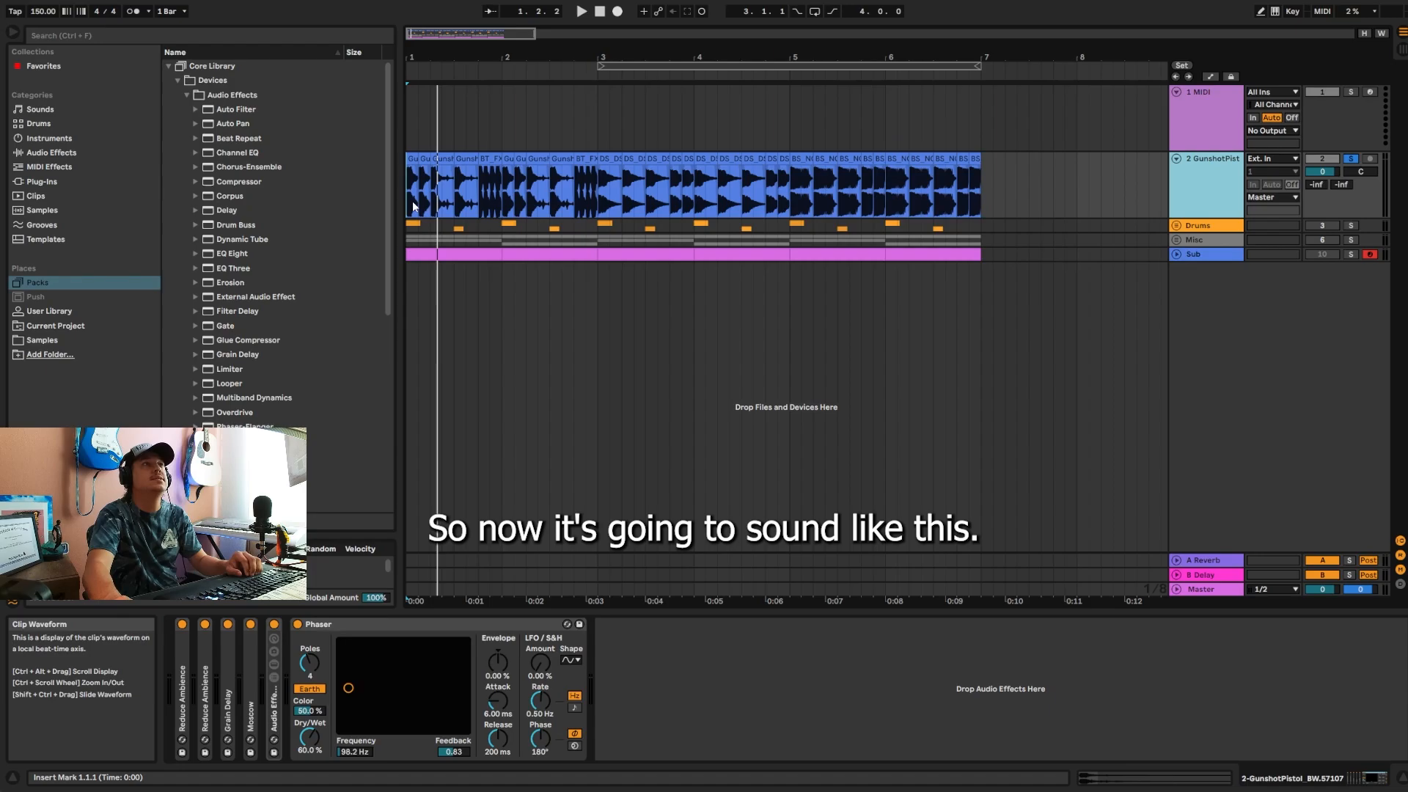
key("space")
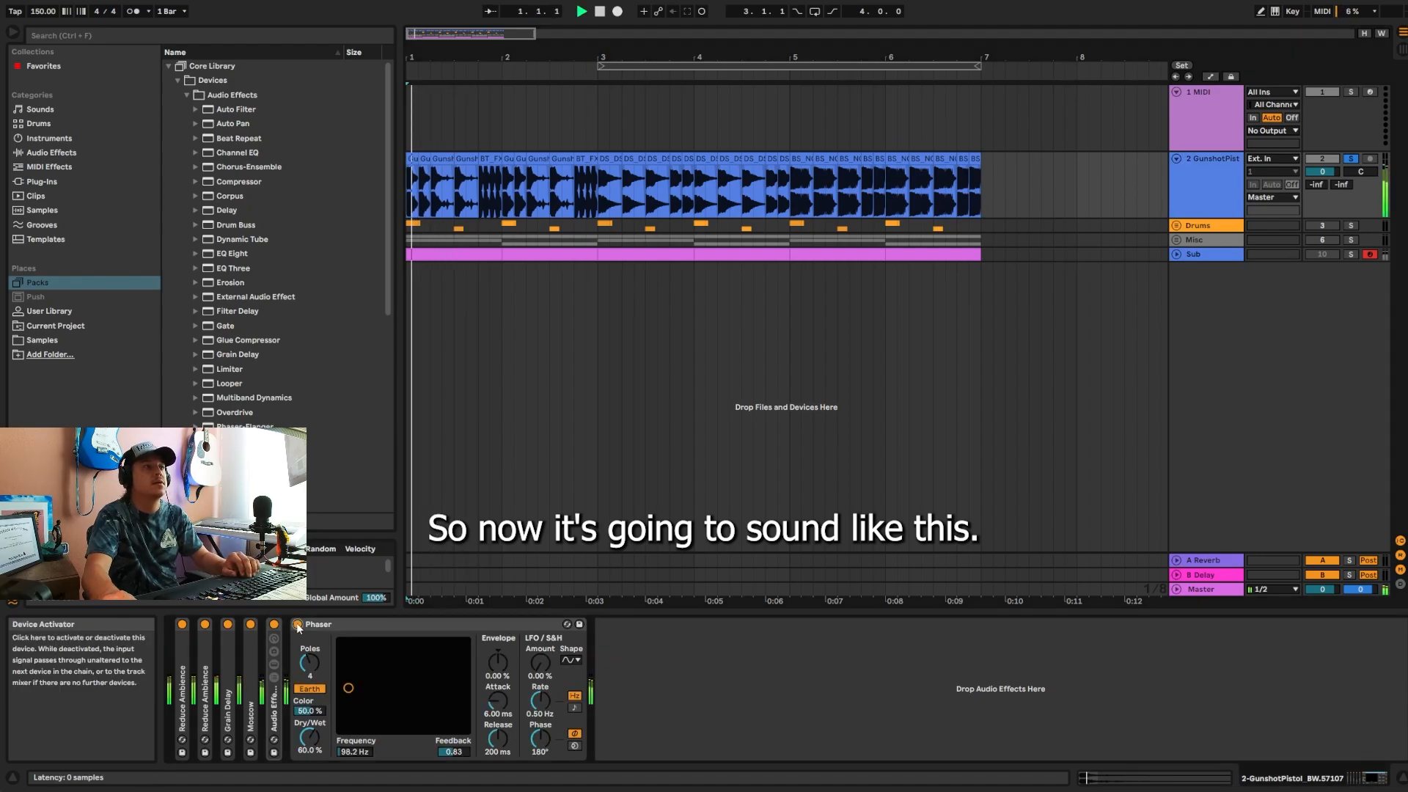
key("space")
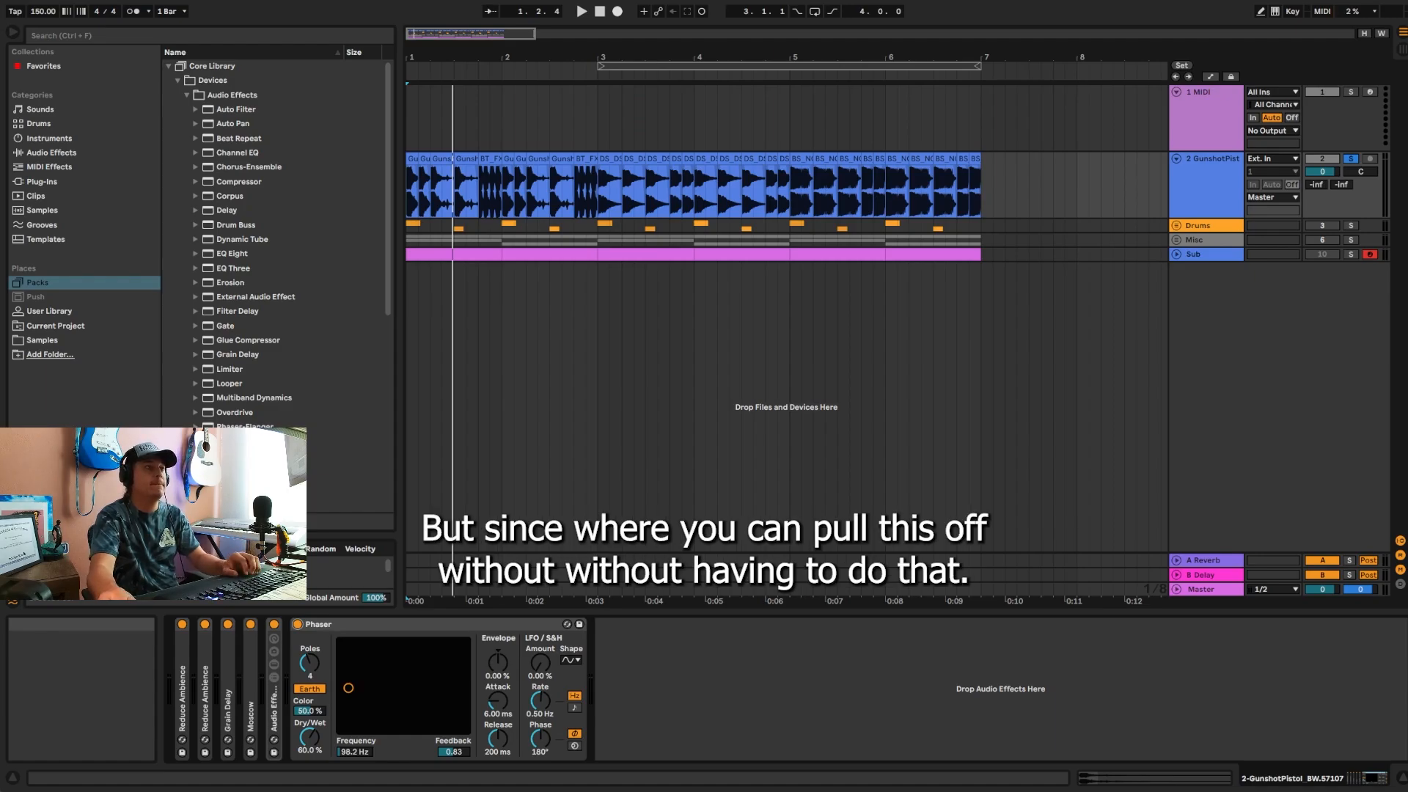
double_click(368, 624)
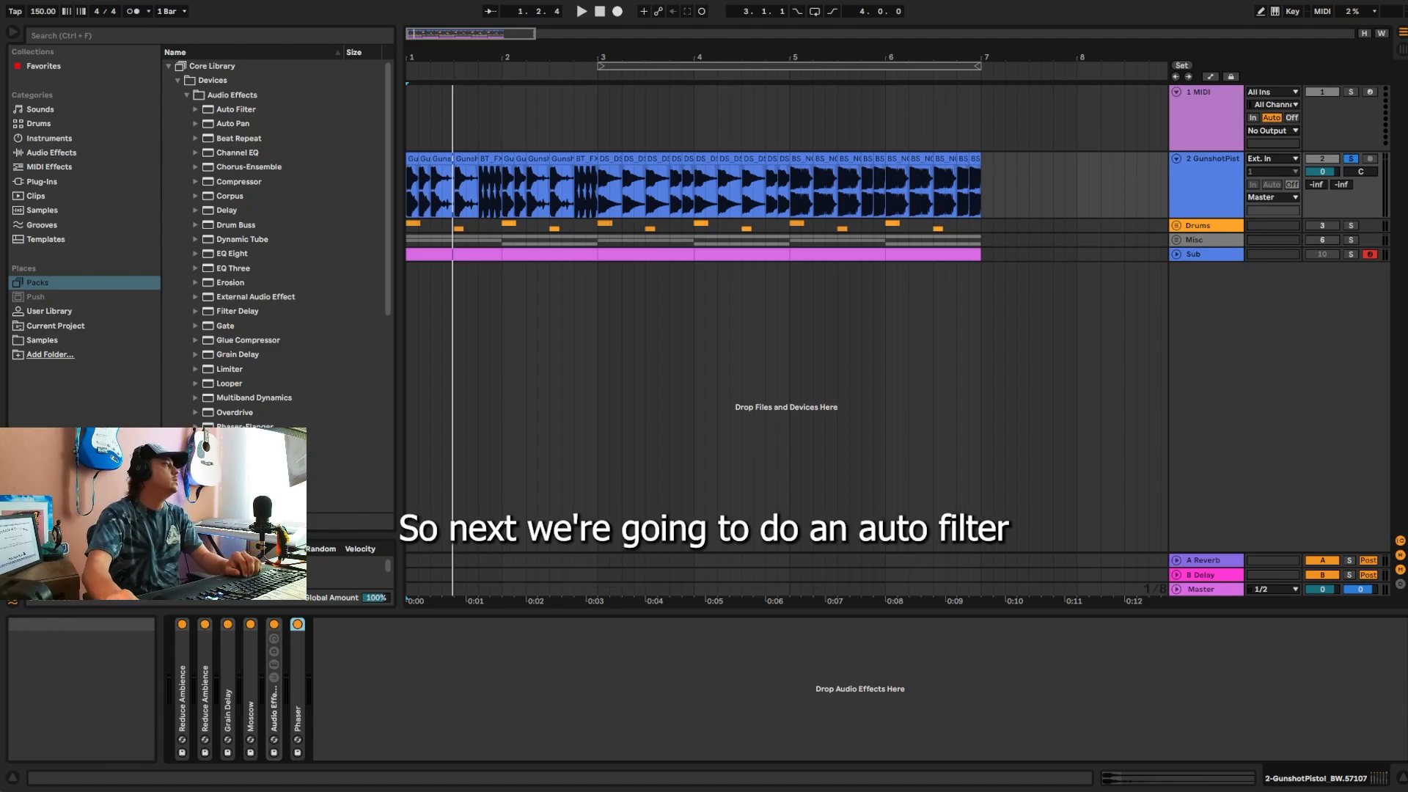
Step: Search the browser for "auto fi", add Auto Filter after the Phaser and switch it to the notch filter type
left_click(144, 34)
type("auto fi")
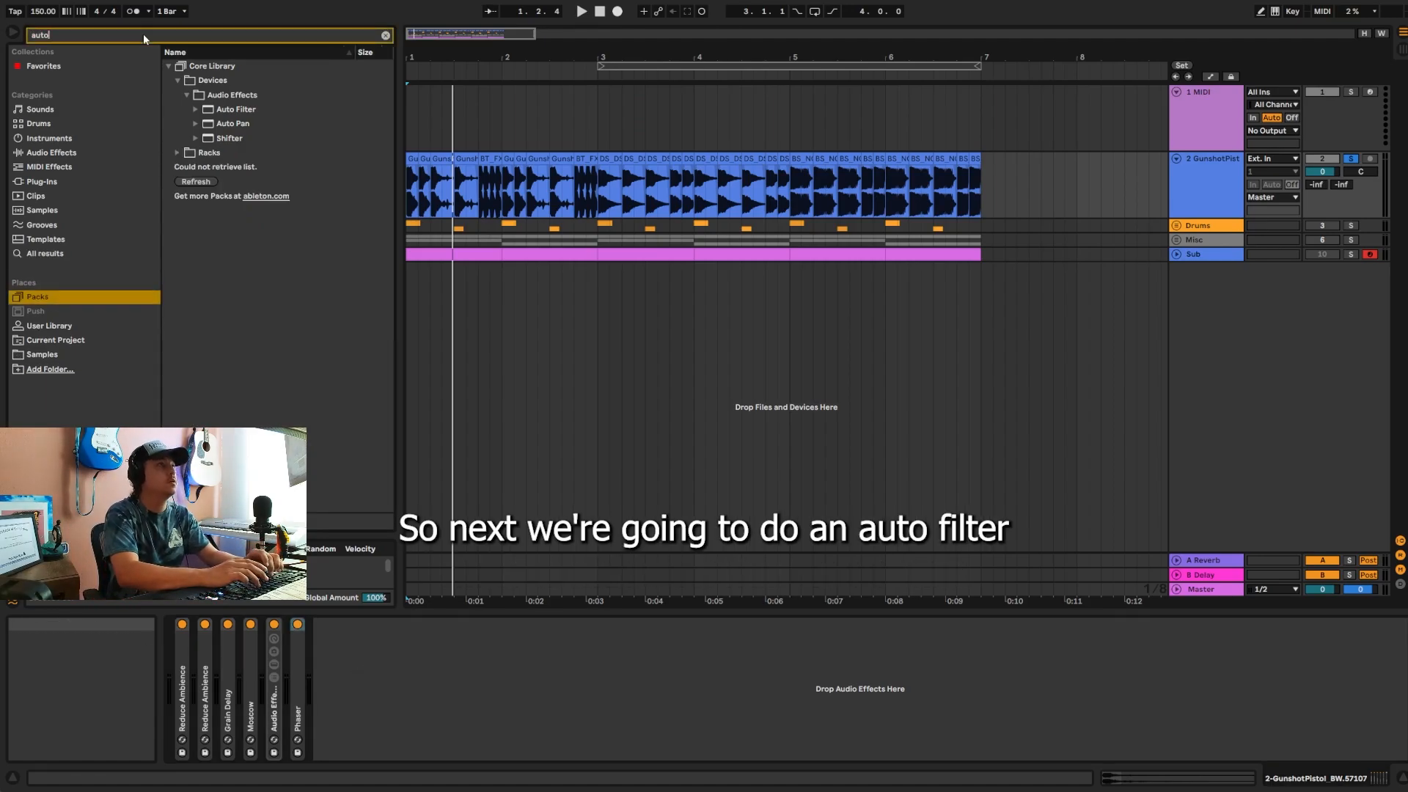
key("Return")
left_click(415, 724)
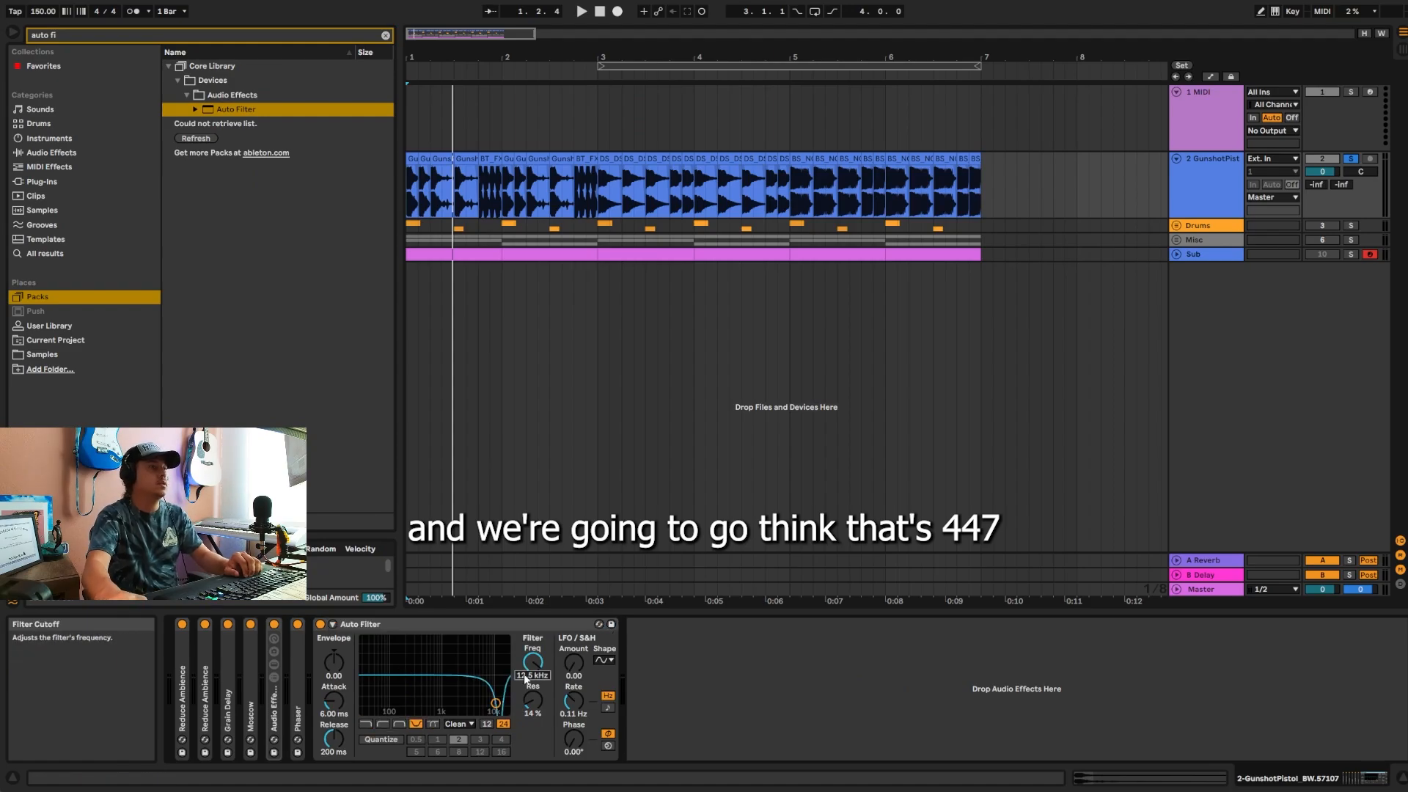
Step: Set the Auto Filter's frequency to 447 Hz and resonance to about 62%, and play the track while switching the filter off to compare
type("447")
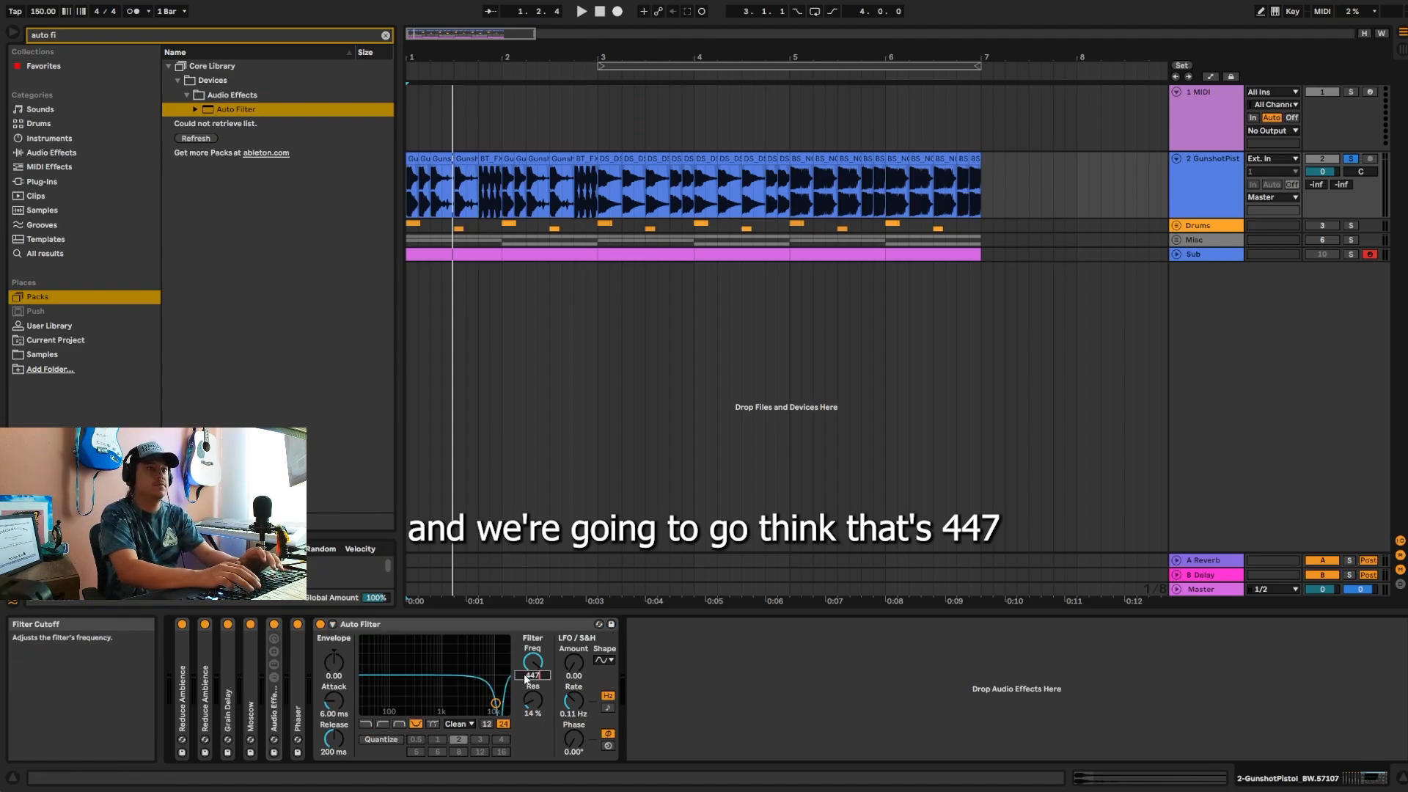
key("Return")
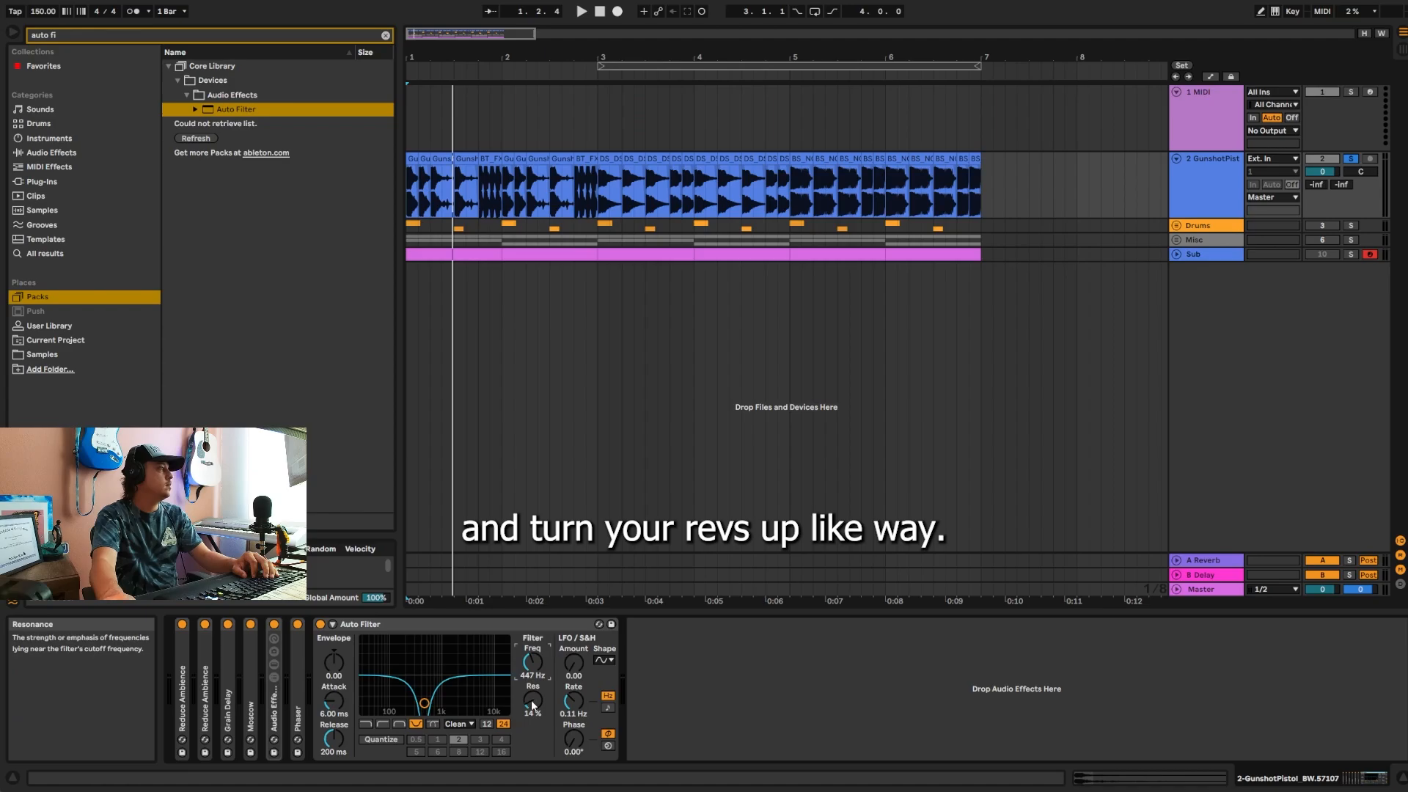
left_click_drag(533, 700, 533, 672)
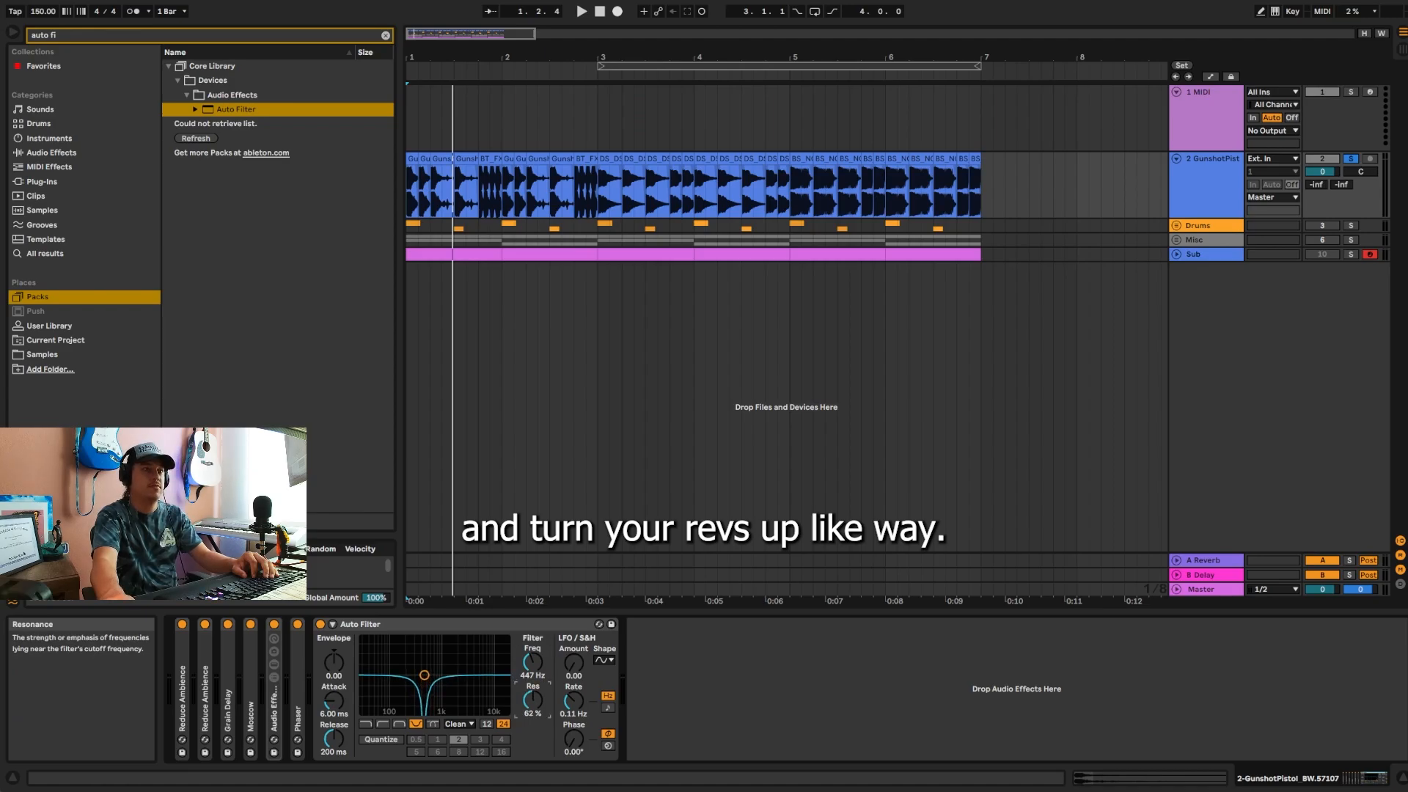
key("space")
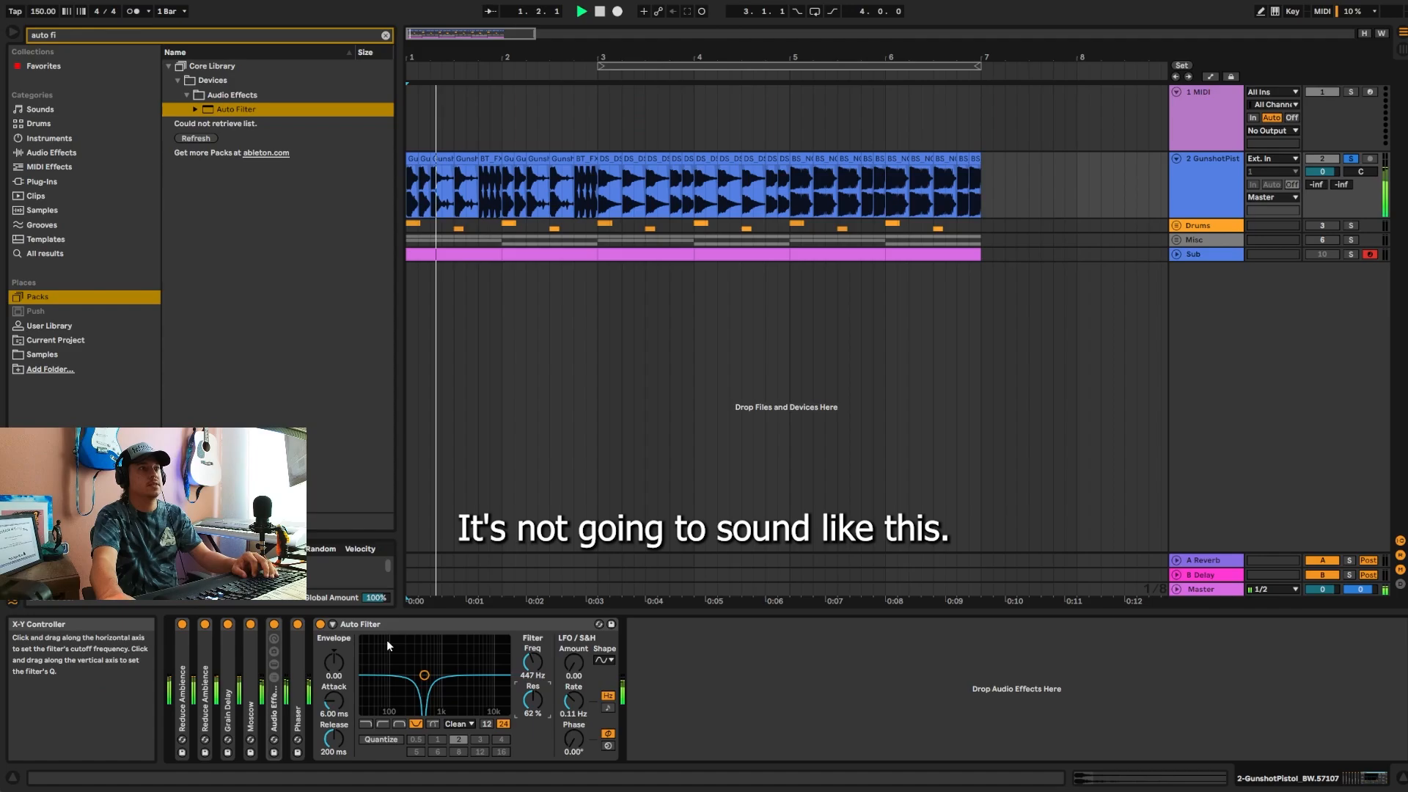
left_click(320, 624)
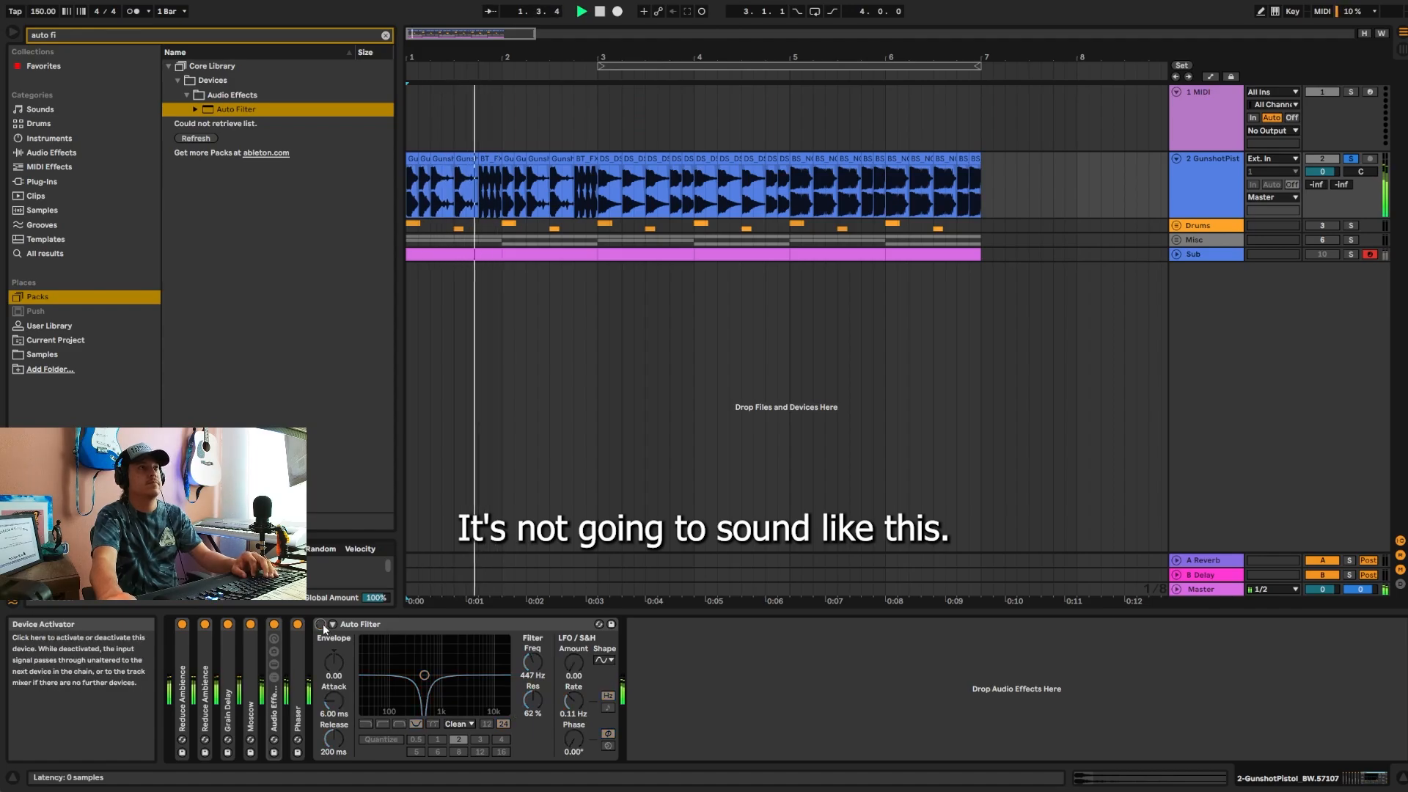
Step: Search for "eq", add EQ Eight after the Auto Filter, and make band 1 a low cut at about 11 Hz
key("ctrl+f")
type("eq")
double_click(209, 81)
left_click(390, 741)
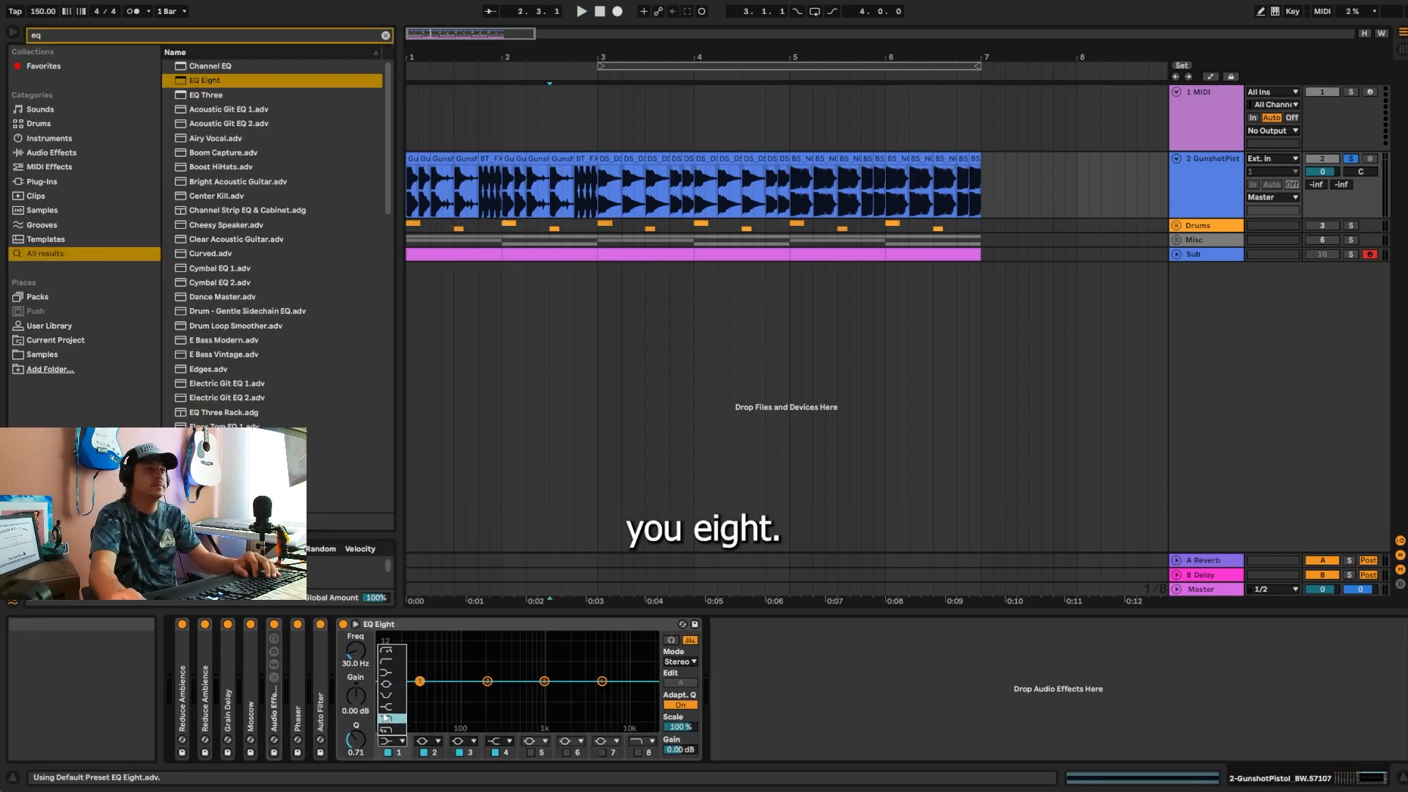
left_click(387, 651)
left_click_drag(419, 692, 385, 692)
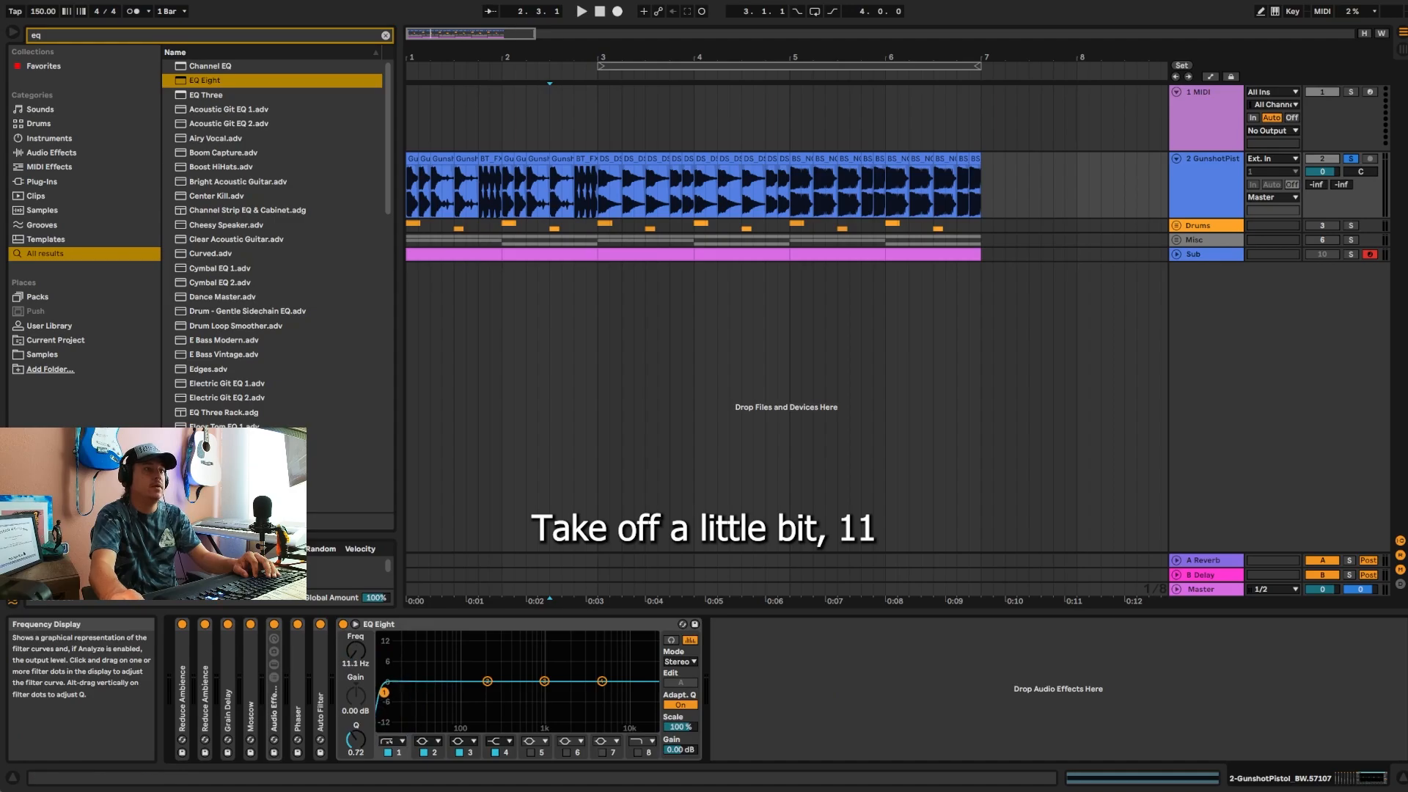
Step: Boost EQ Eight's band 2 slightly, lower band 3 to about -0.6 dB and band 4 to about -1.4 dB near 1.26 kHz, play the track and collapse the device
left_click_drag(488, 683, 548, 684)
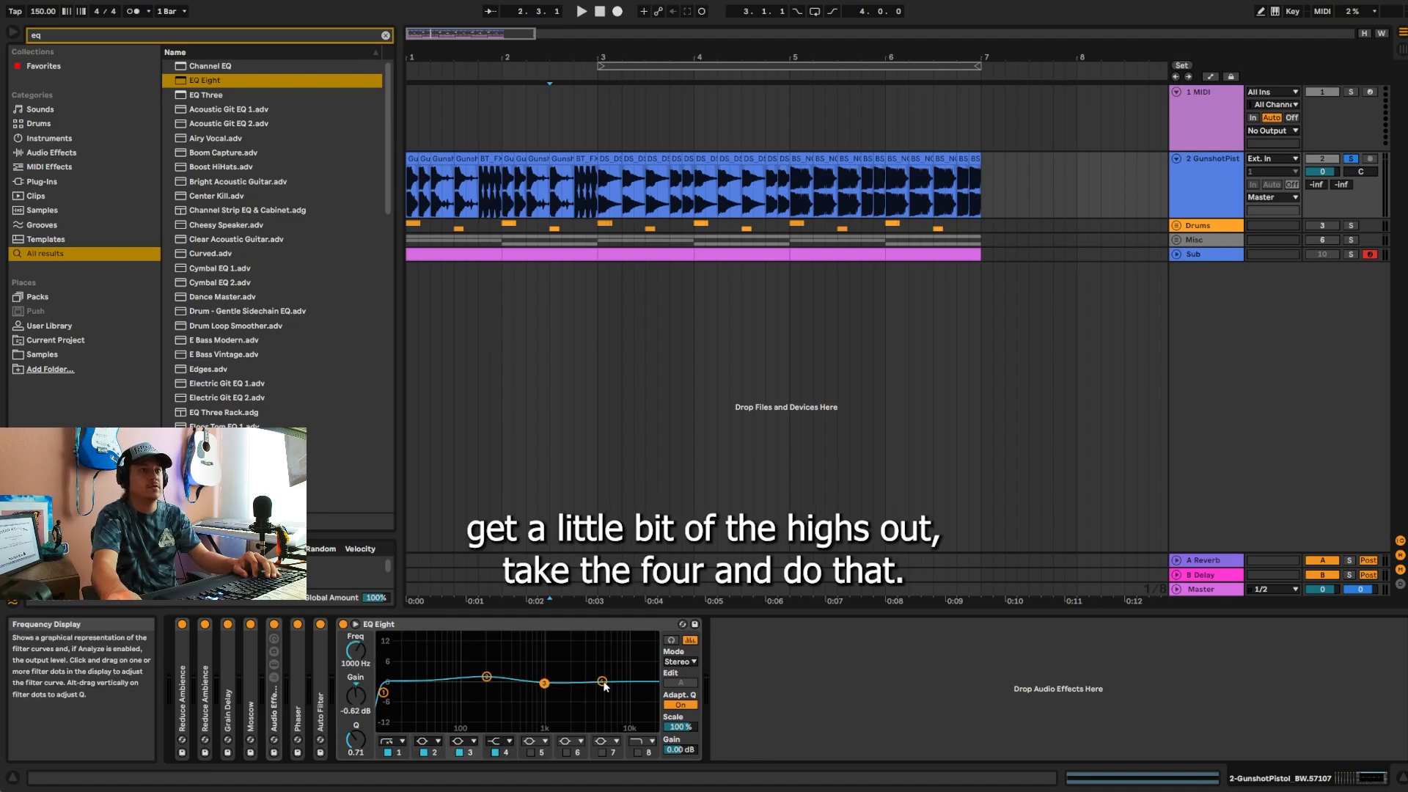
left_click_drag(604, 683, 554, 687)
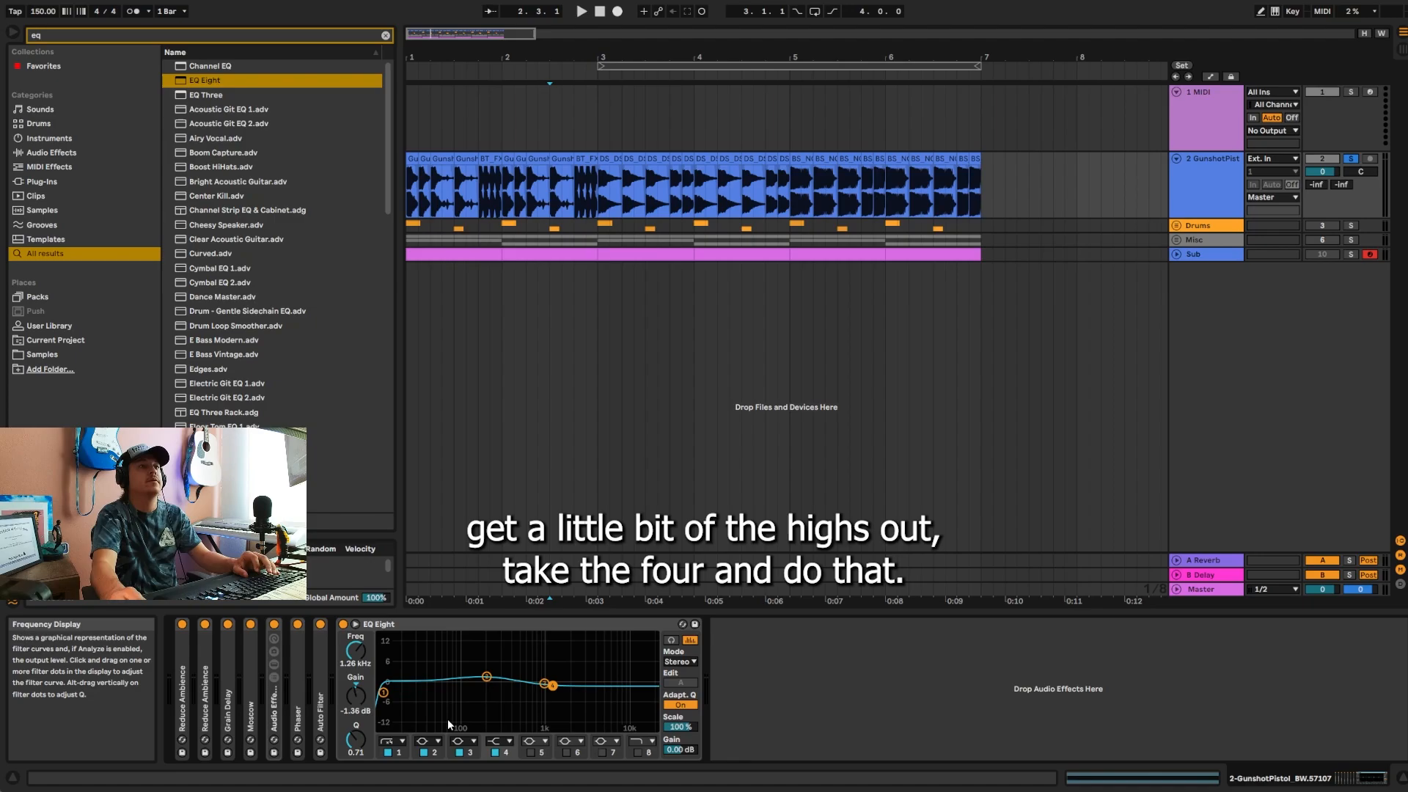
key("space")
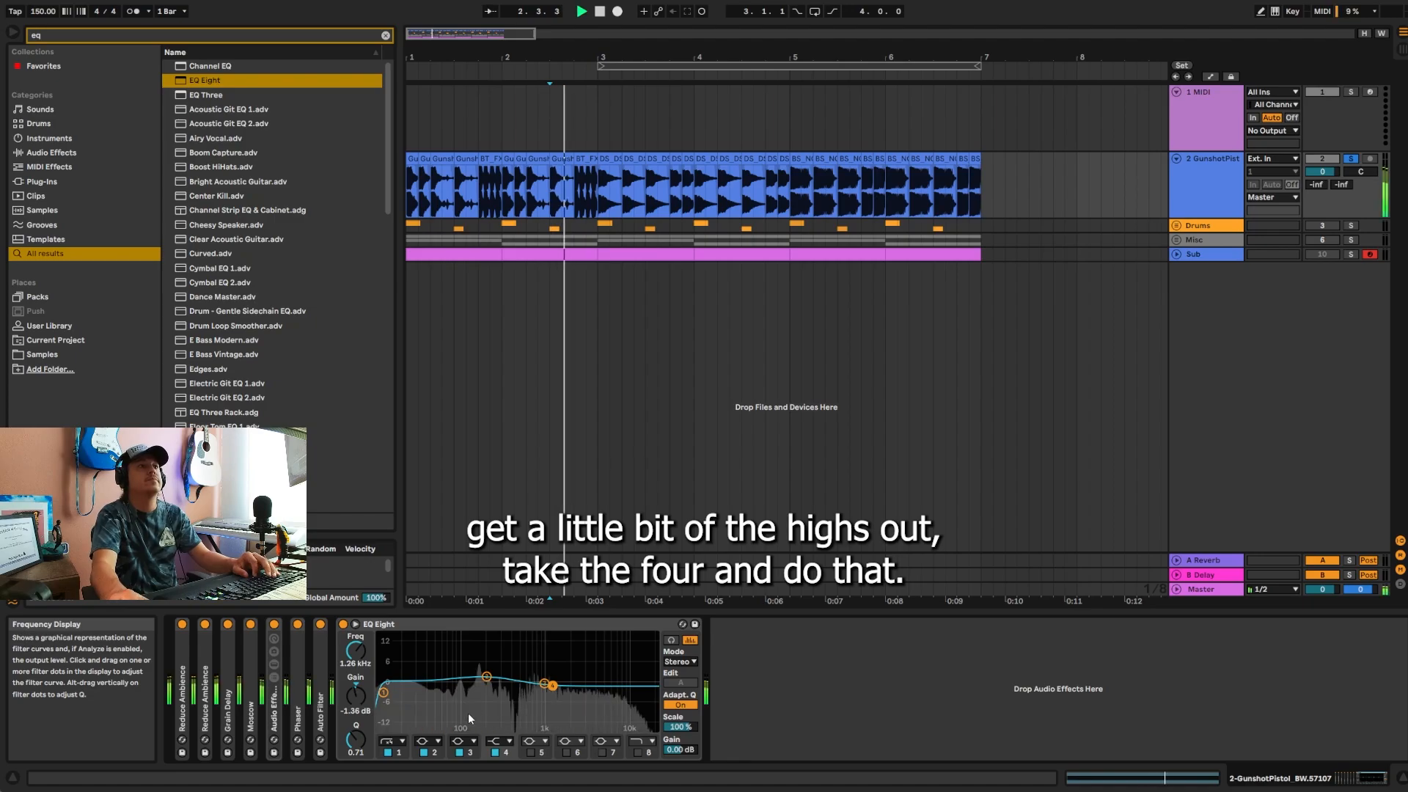
double_click(350, 624)
key("space")
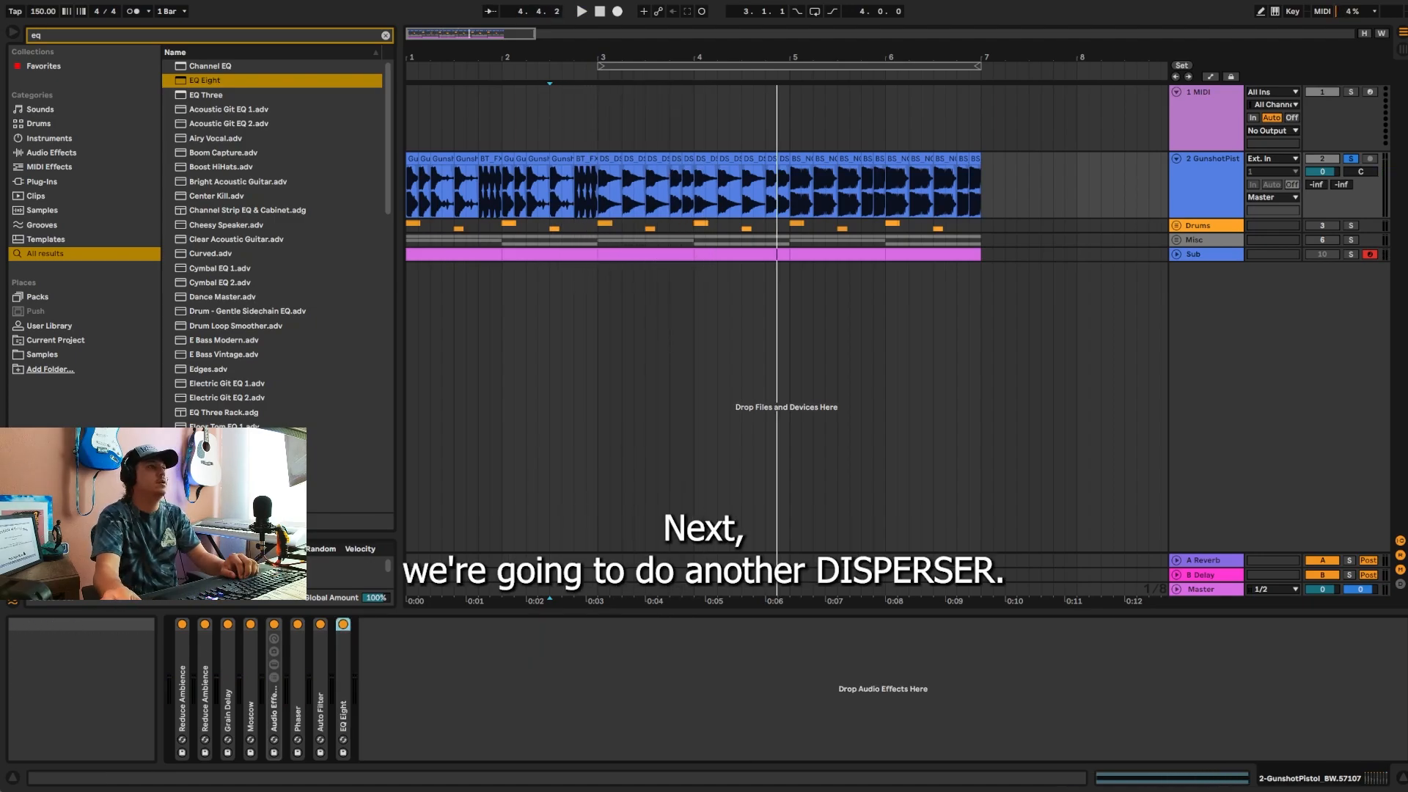
Step: Duplicate the EQ Three rack at the end of the device chain and search the browser for "ott"
left_click(273, 722)
key("ctrl+d")
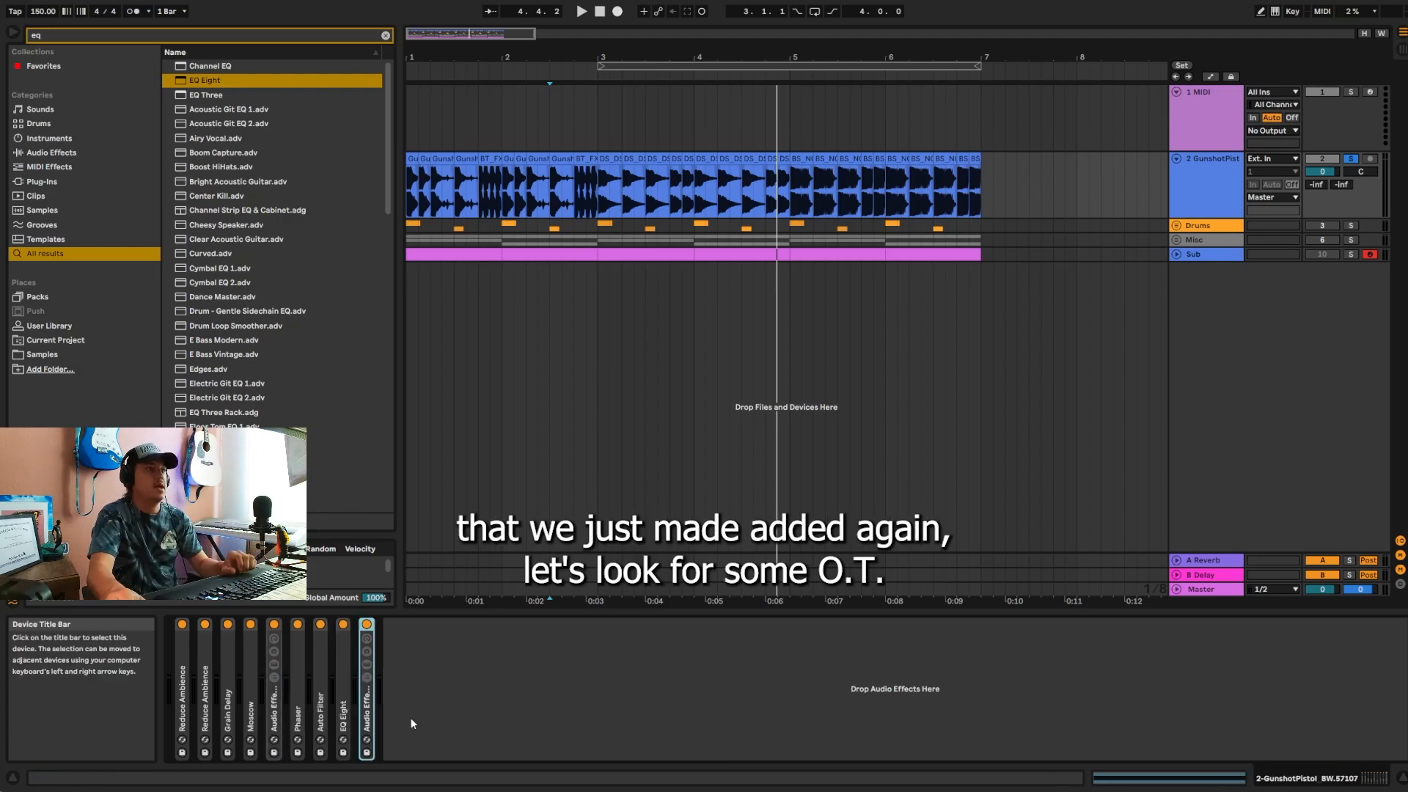
left_click(338, 38)
type("ott")
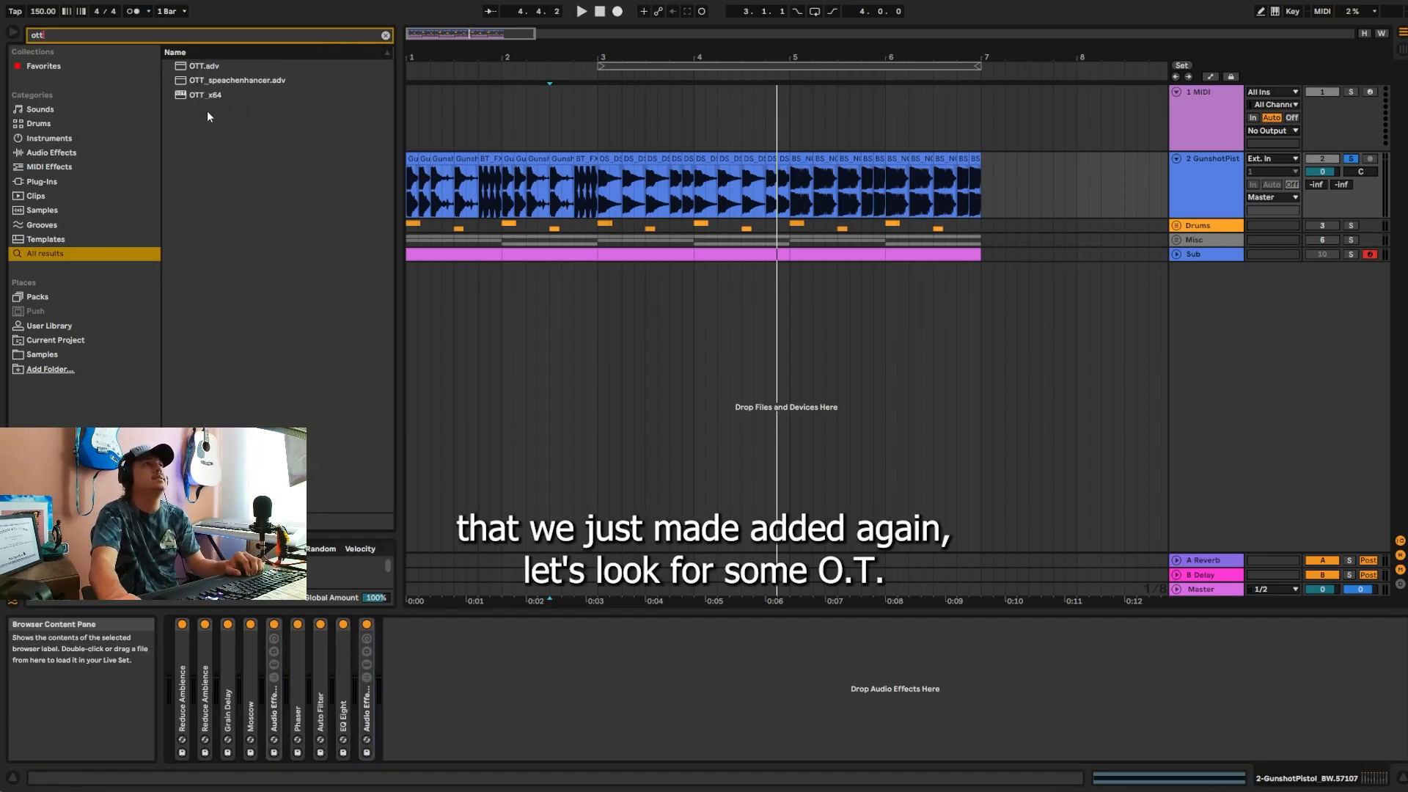
left_click_drag(198, 96, 426, 644)
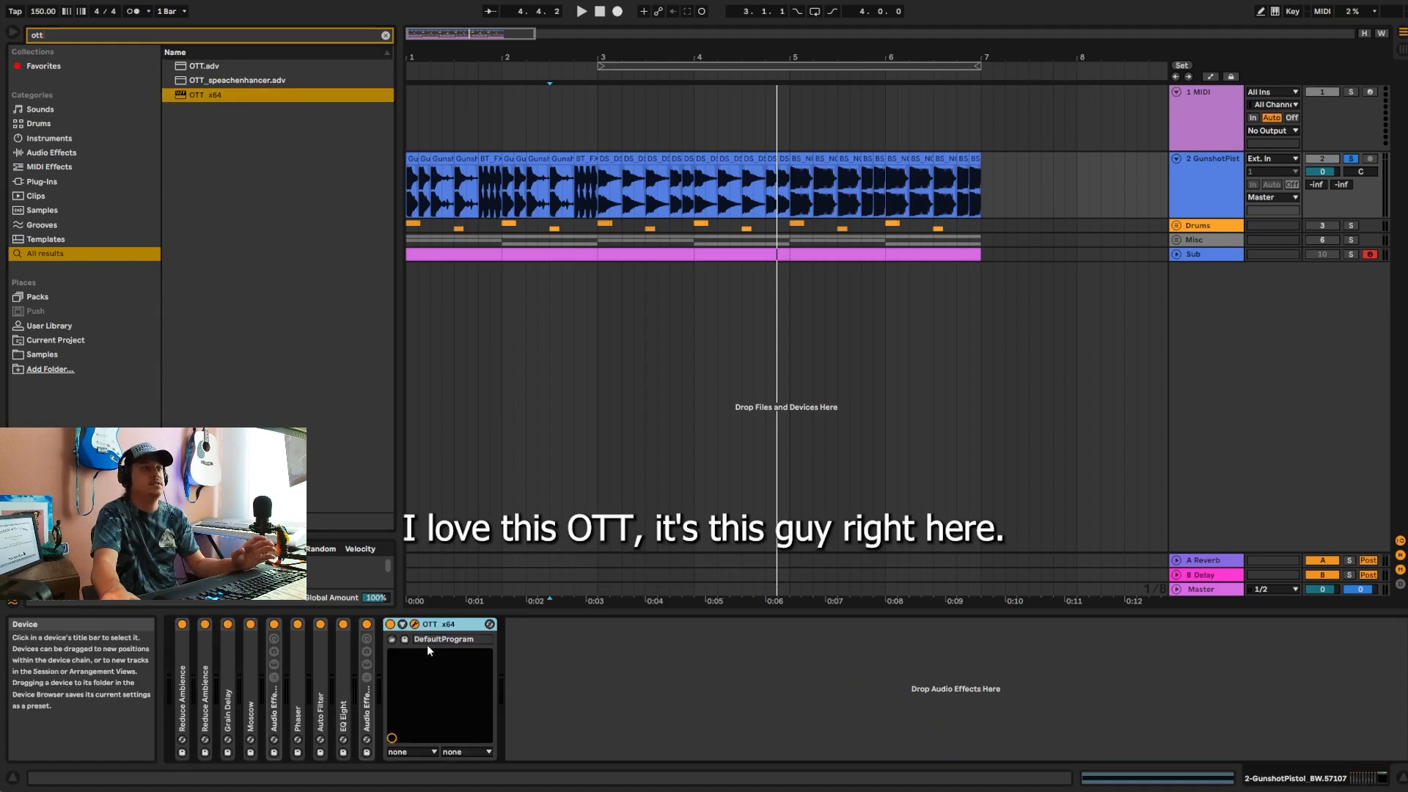
left_click_drag(356, 455, 646, 316)
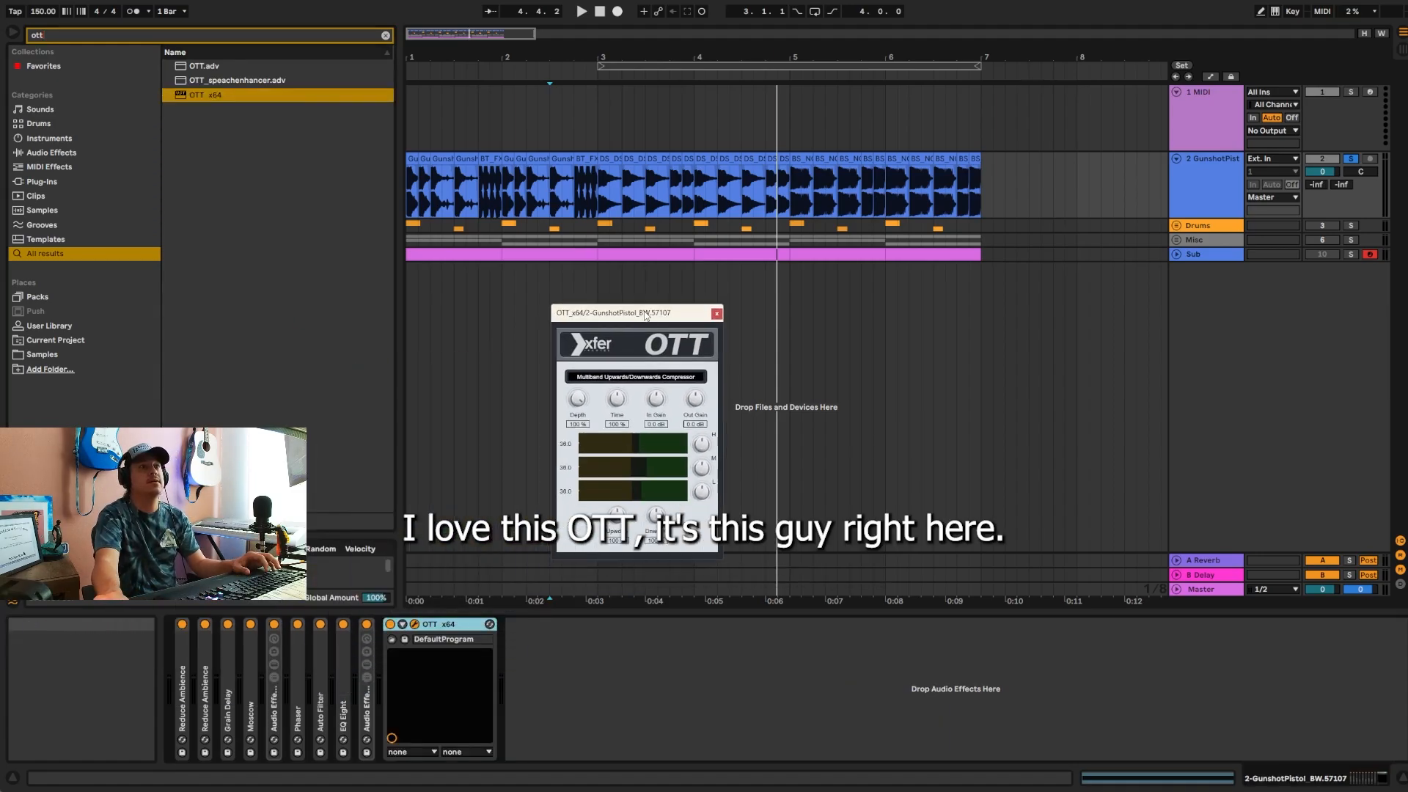
left_click(717, 314)
key("Delete")
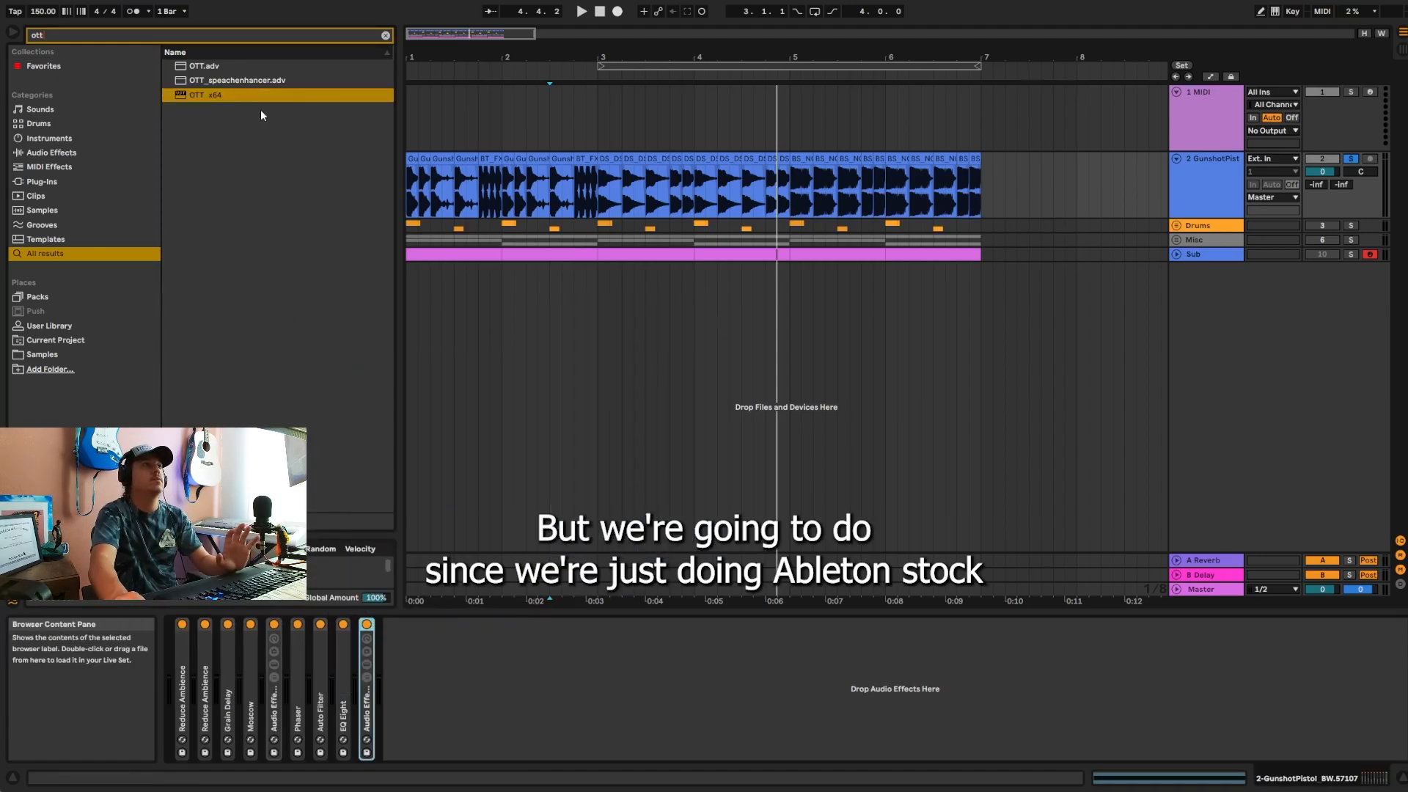
Step: Add the stock OTT.adv preset after the duplicated rack and set its output gains to 7.60 dB high, 3.20 dB mid and 0.88 dB low
left_click_drag(212, 68, 475, 652)
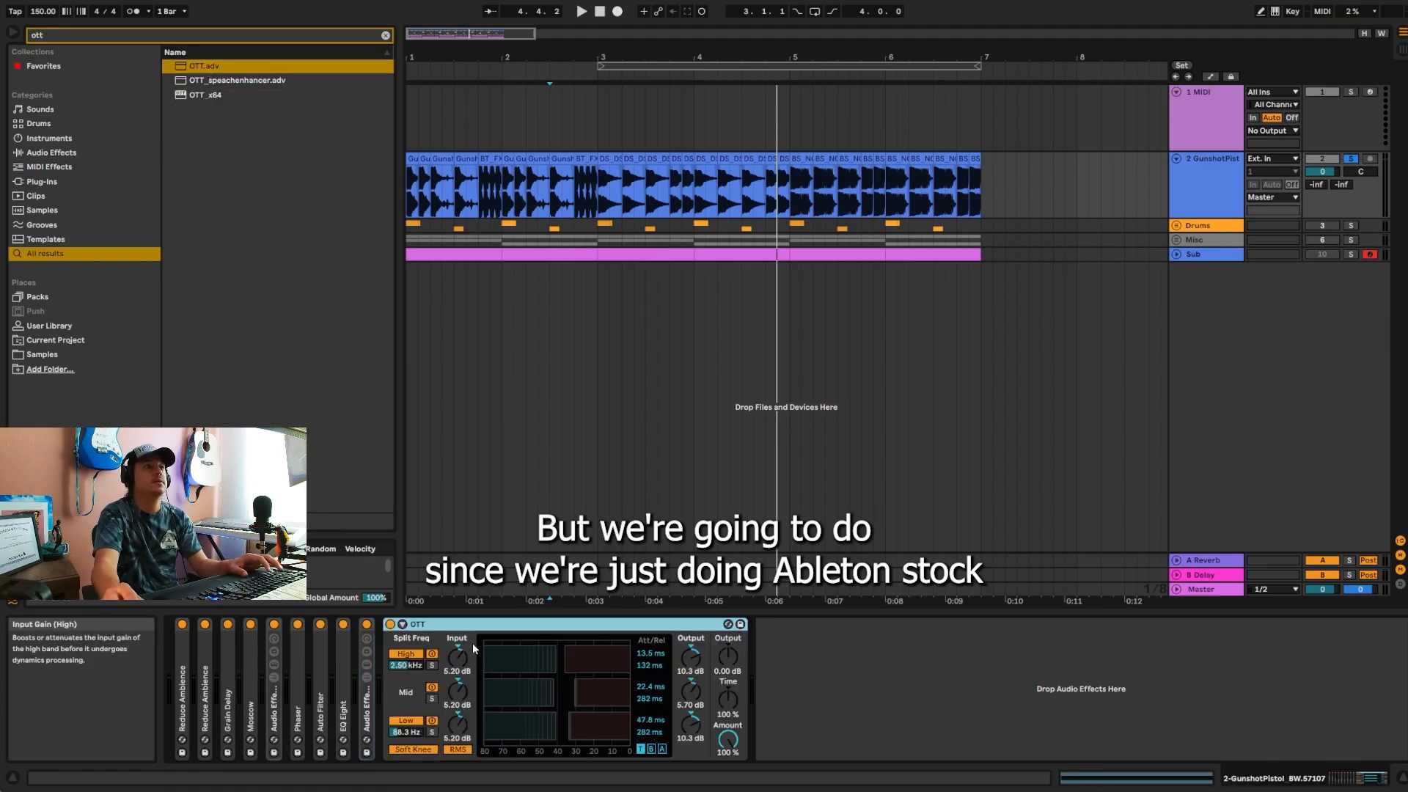
left_click(683, 672)
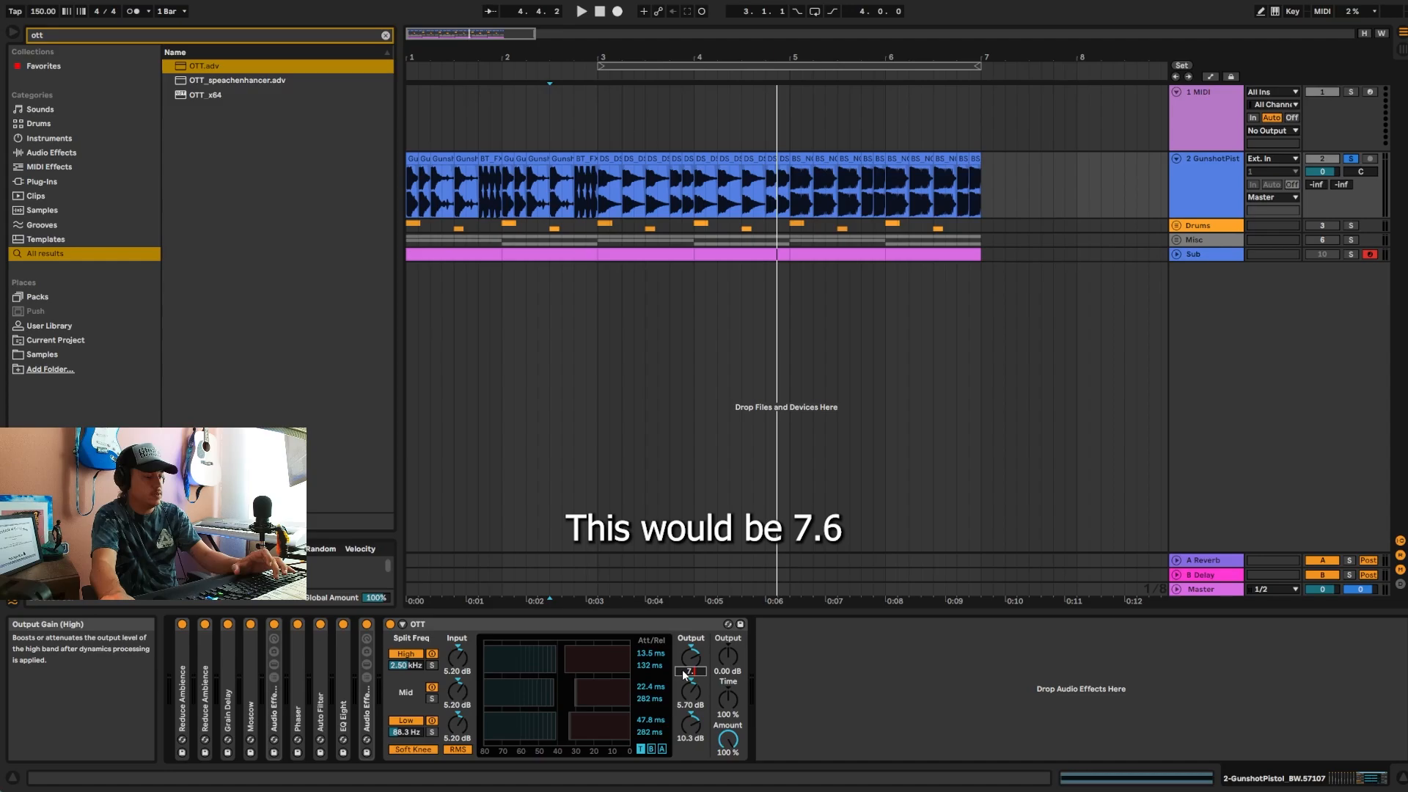
left_click(689, 706)
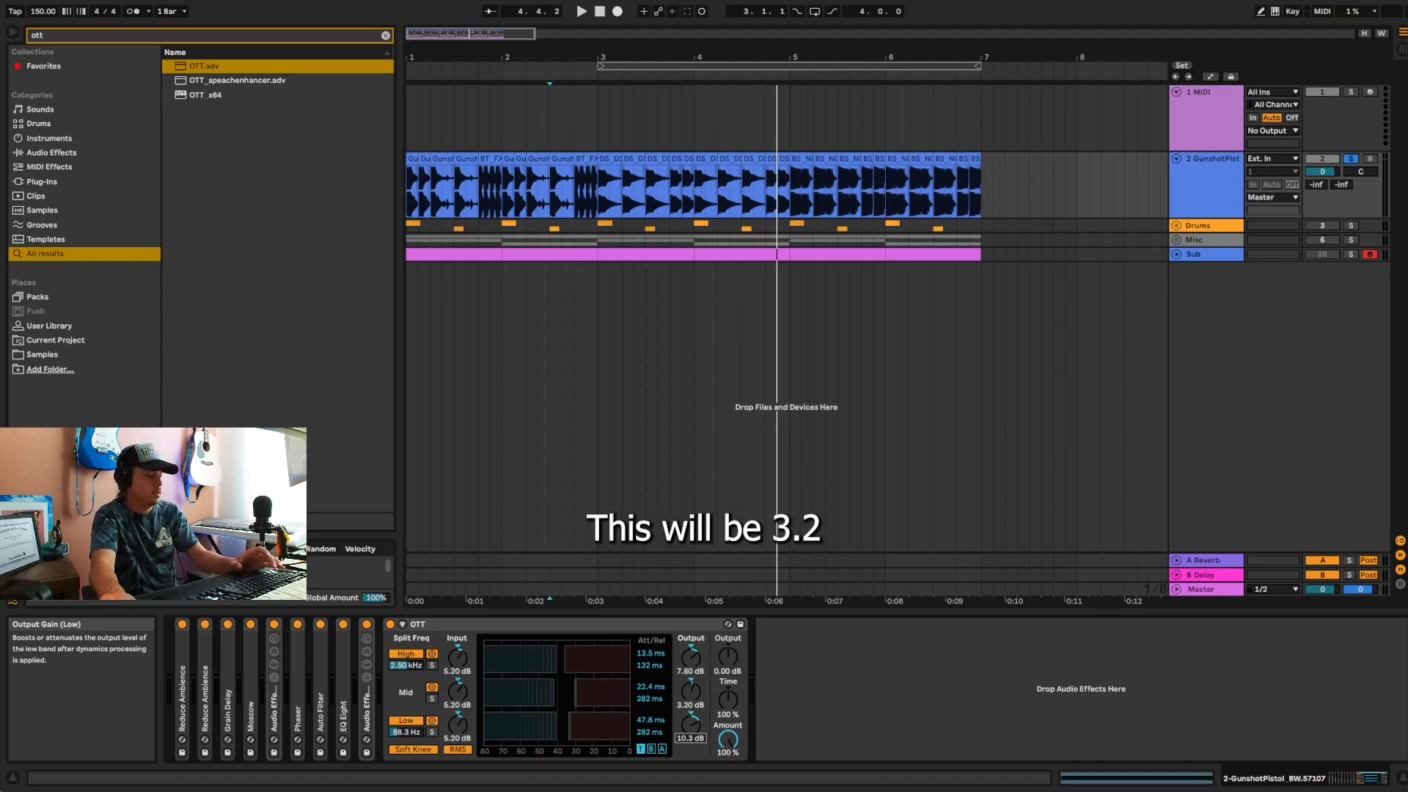
type("7")
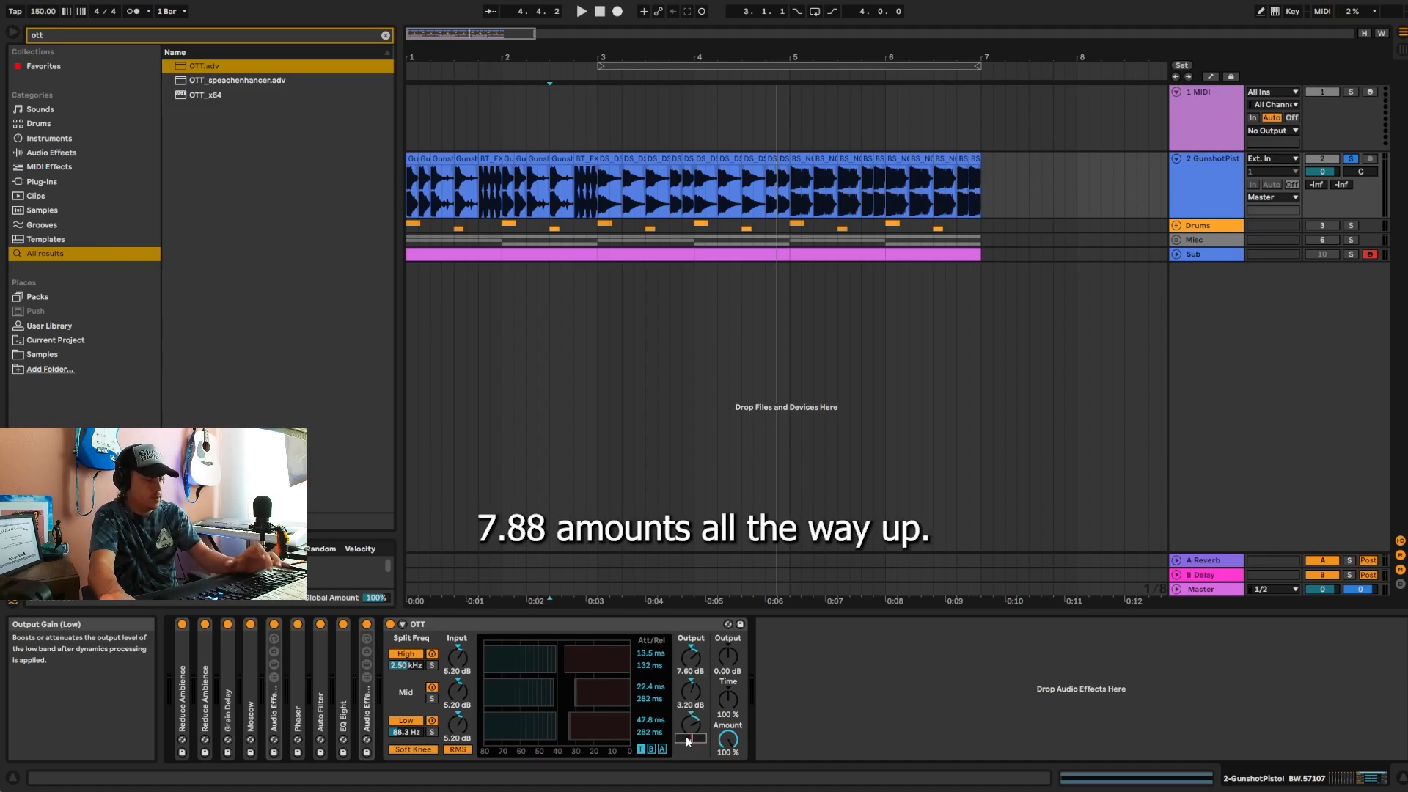
type(".88")
key("Return")
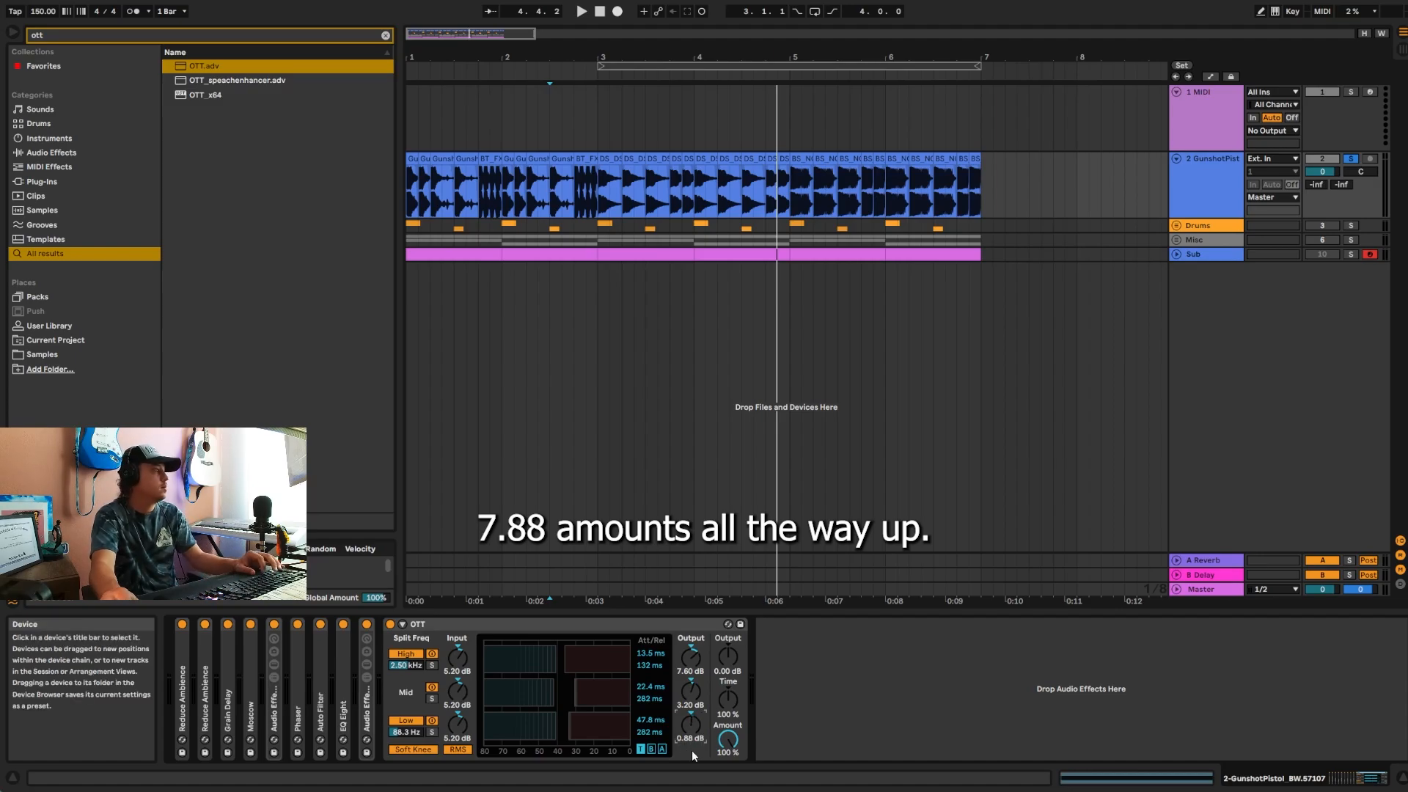
Step: Set OTT's Time to 1000% and raise the thresholds of the high, mid and low bands to around -20 dB
left_click_drag(729, 703, 734, 699)
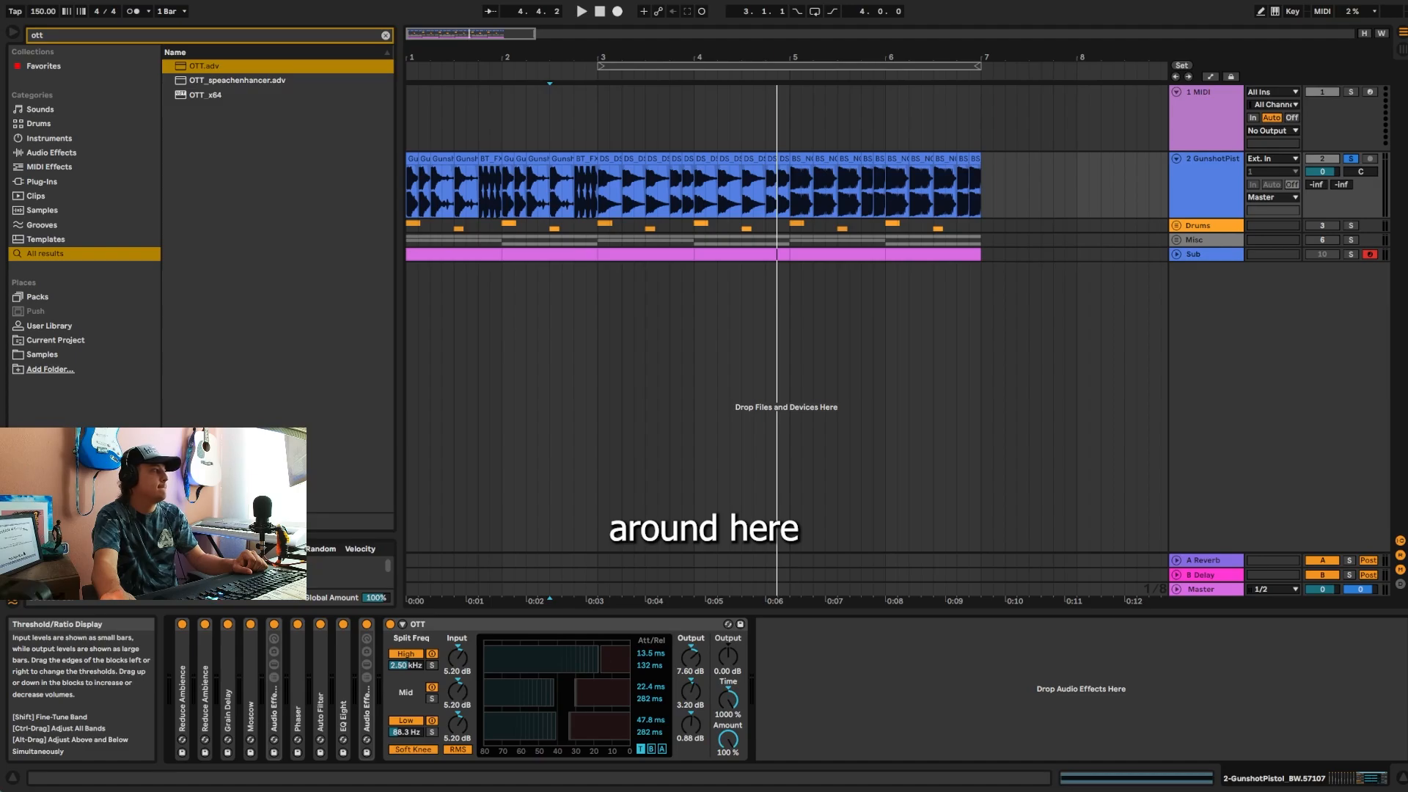
left_click_drag(575, 701, 593, 698)
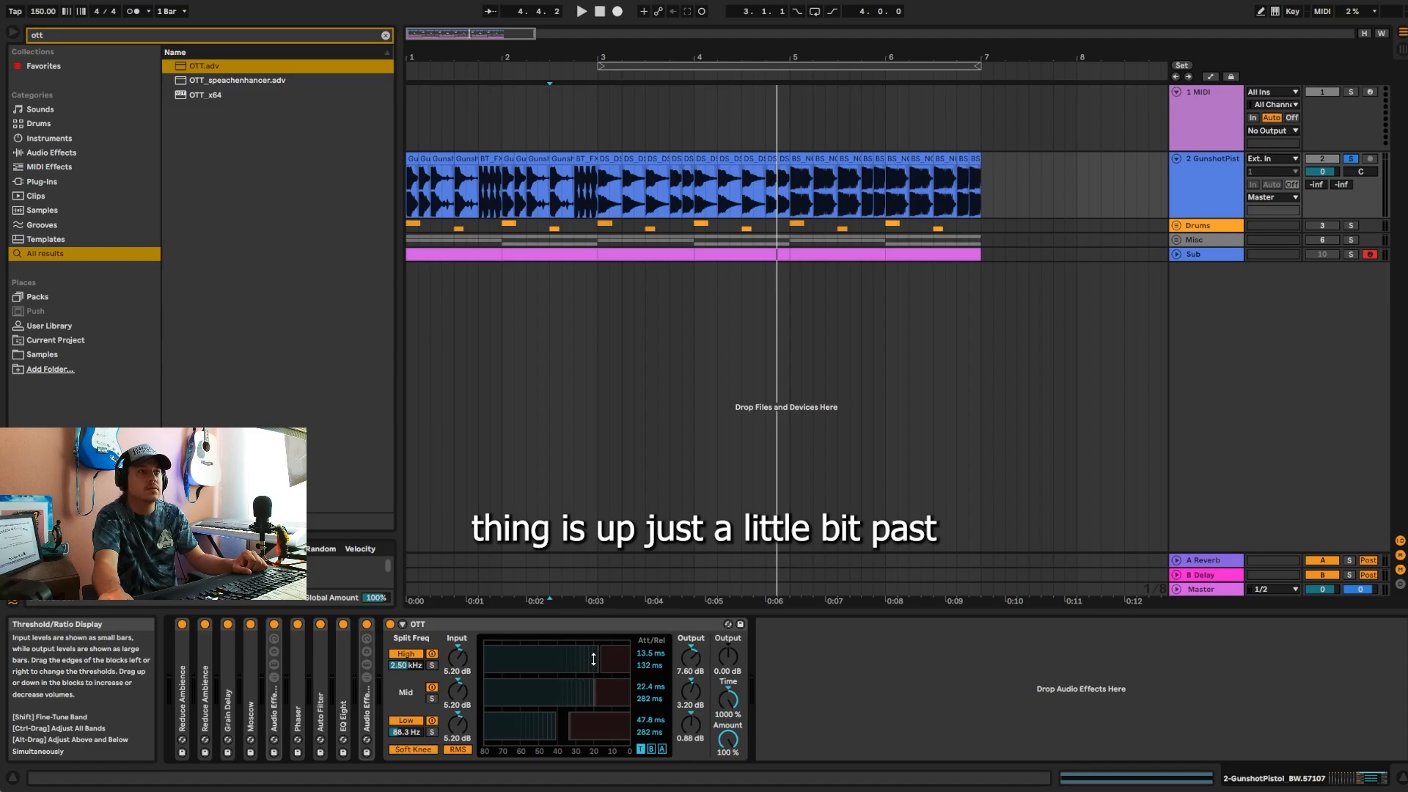
left_click_drag(571, 727, 571, 727)
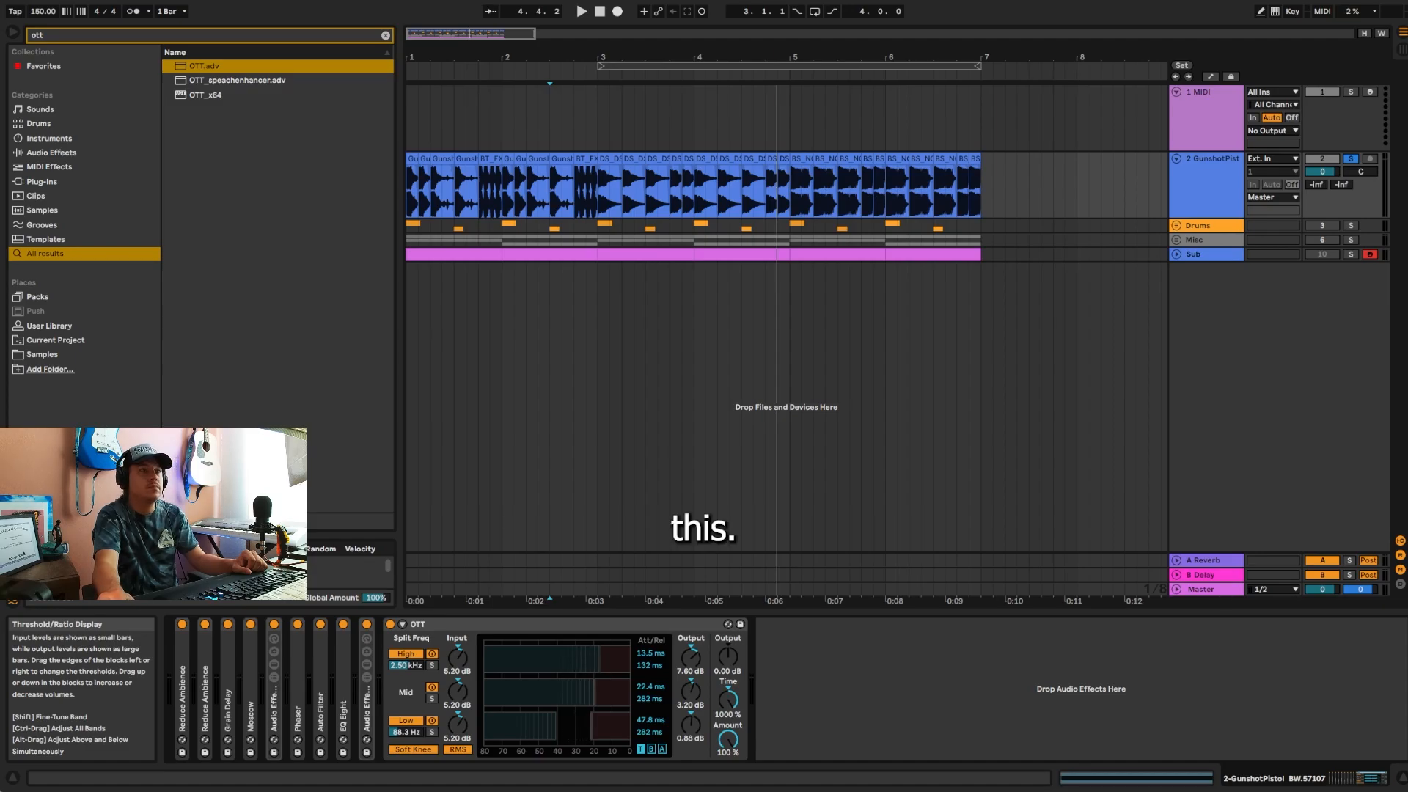
Step: Raise the low band threshold in OTT to about -15 dB, audition the track and collapse the device
mouse_move(596, 727)
left_mouse_down()
mouse_move(571, 731)
mouse_move(605, 731)
left_mouse_up()
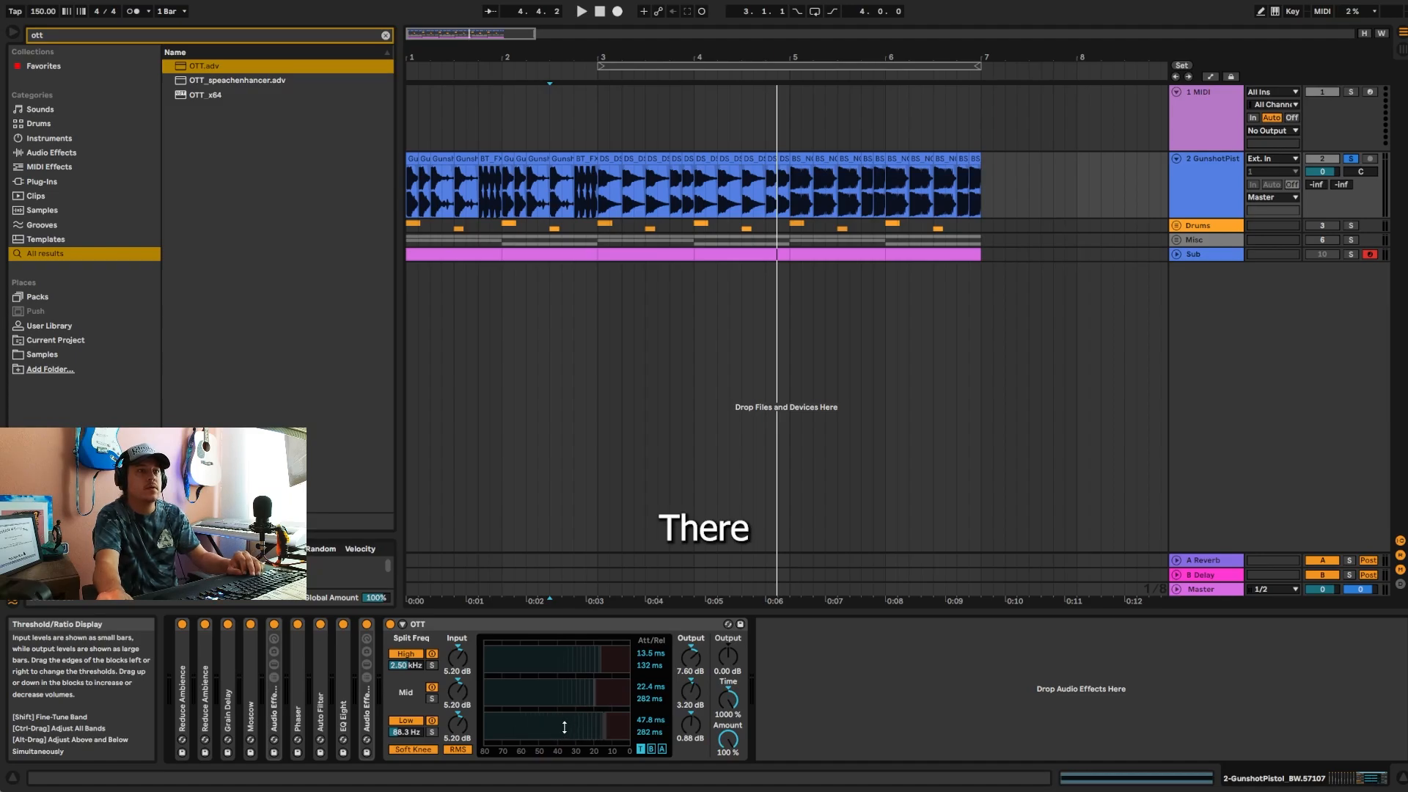
key("space")
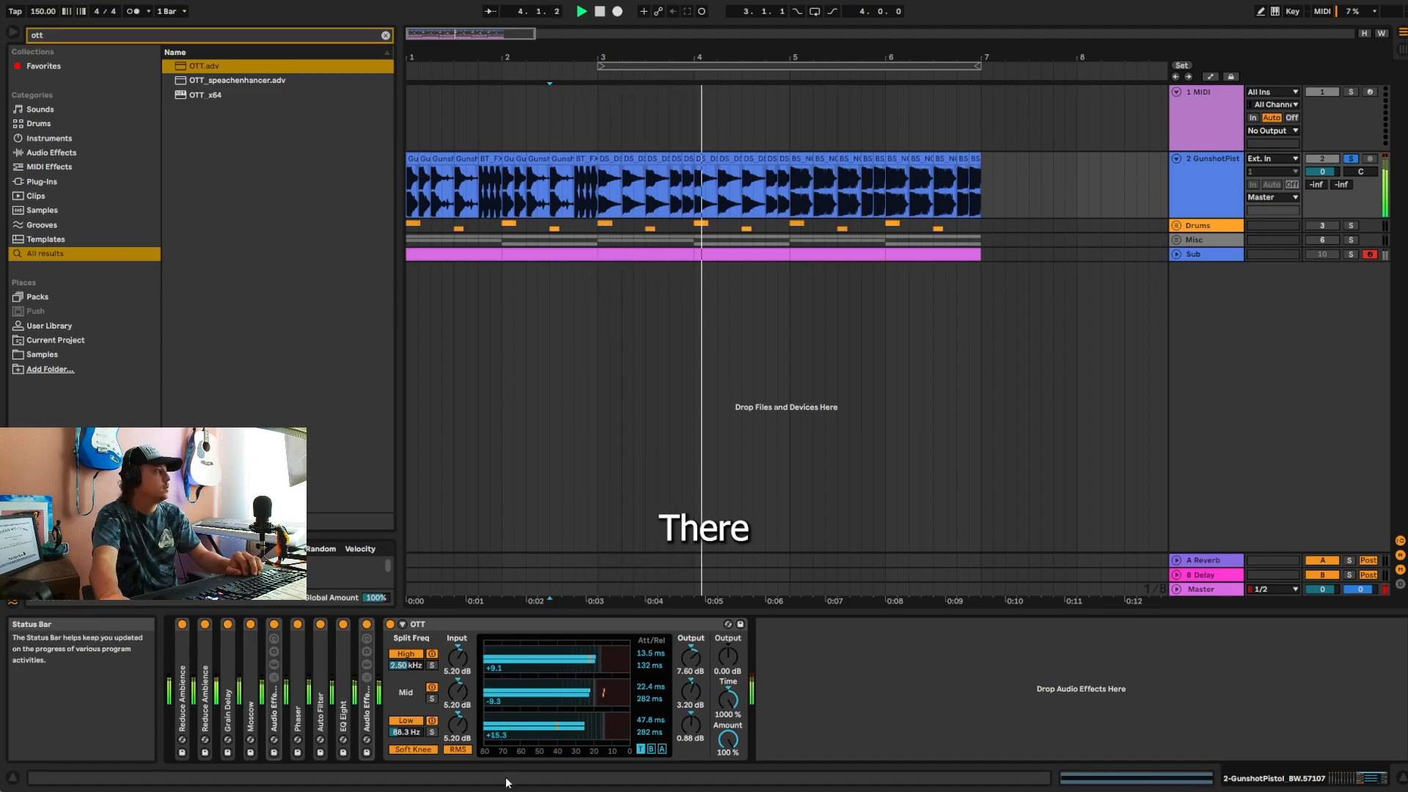
key("space")
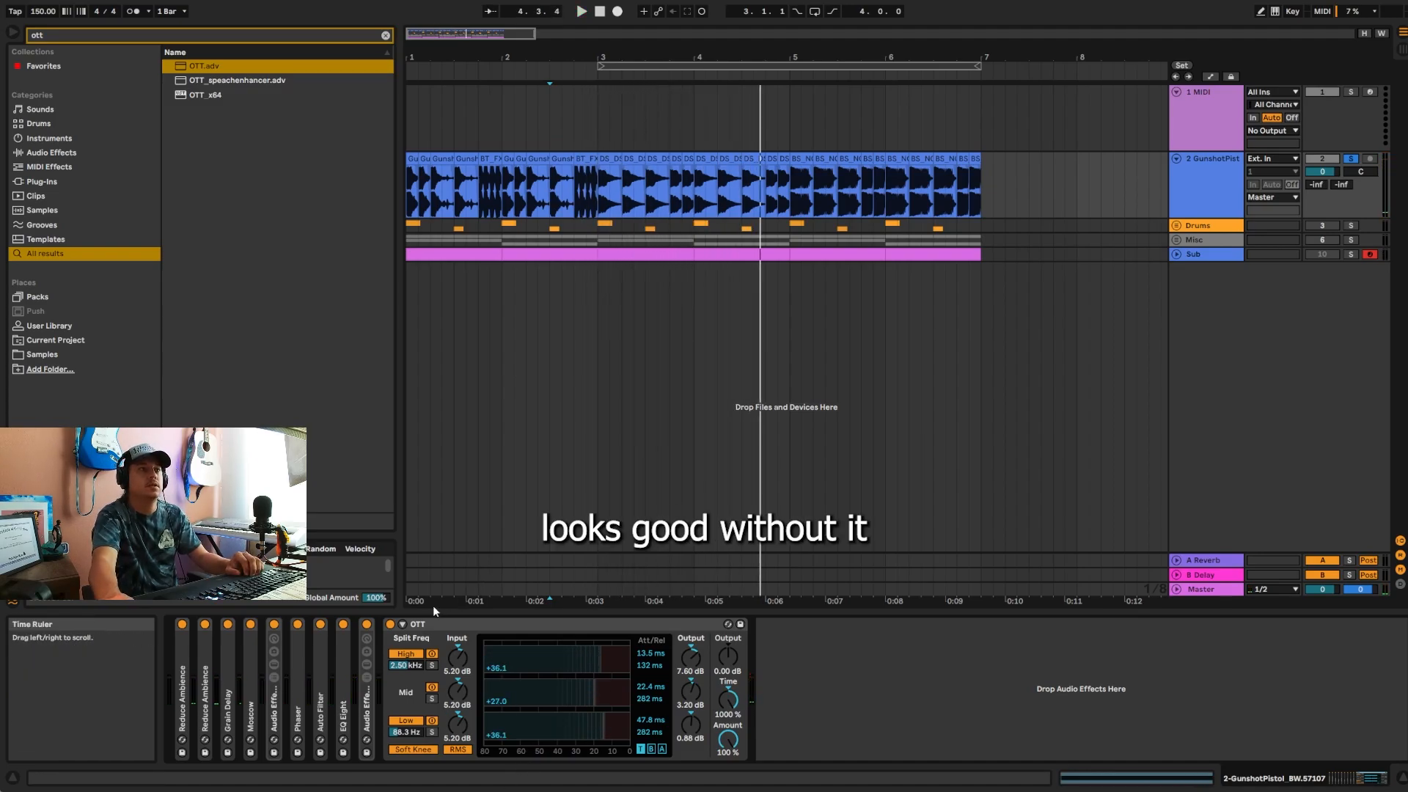
key("space")
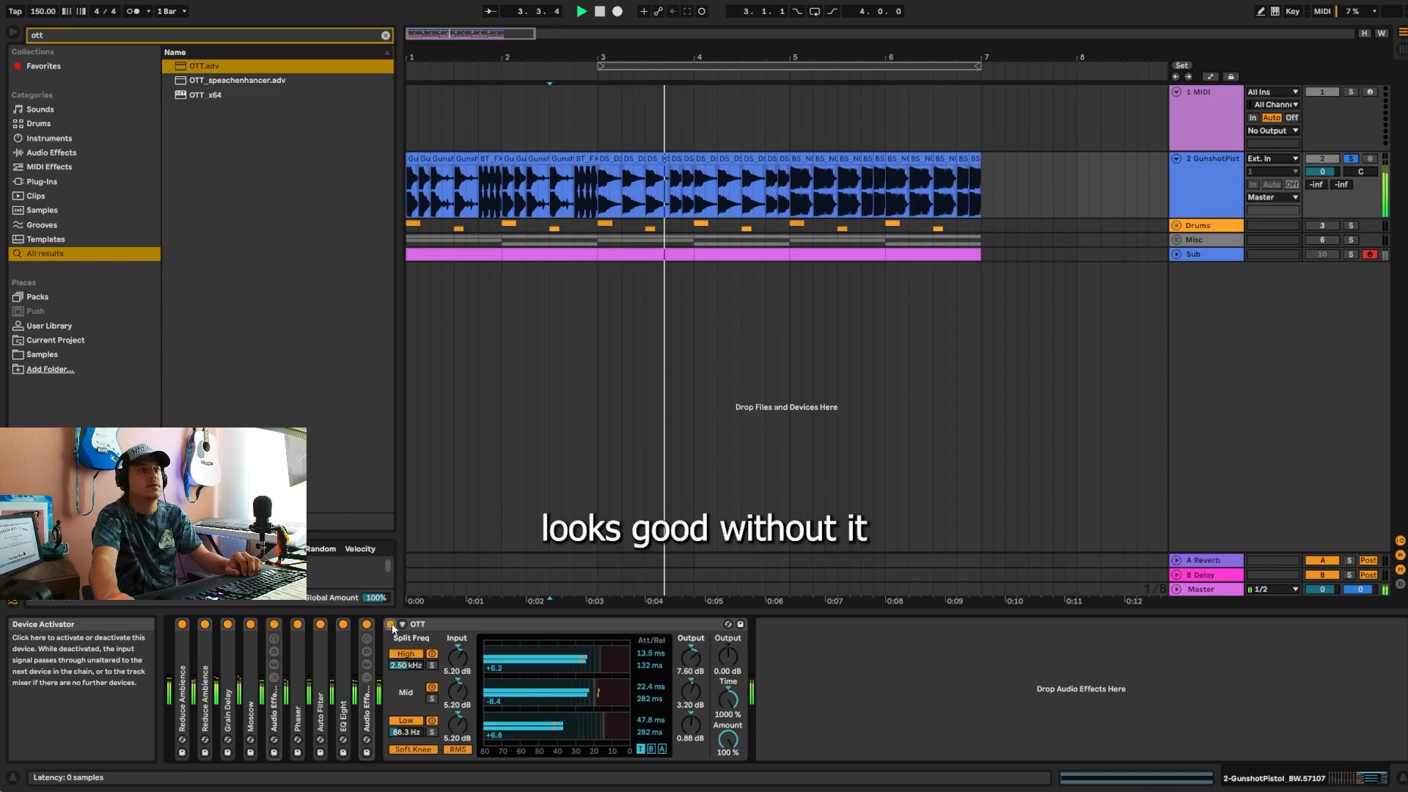
double_click(460, 625)
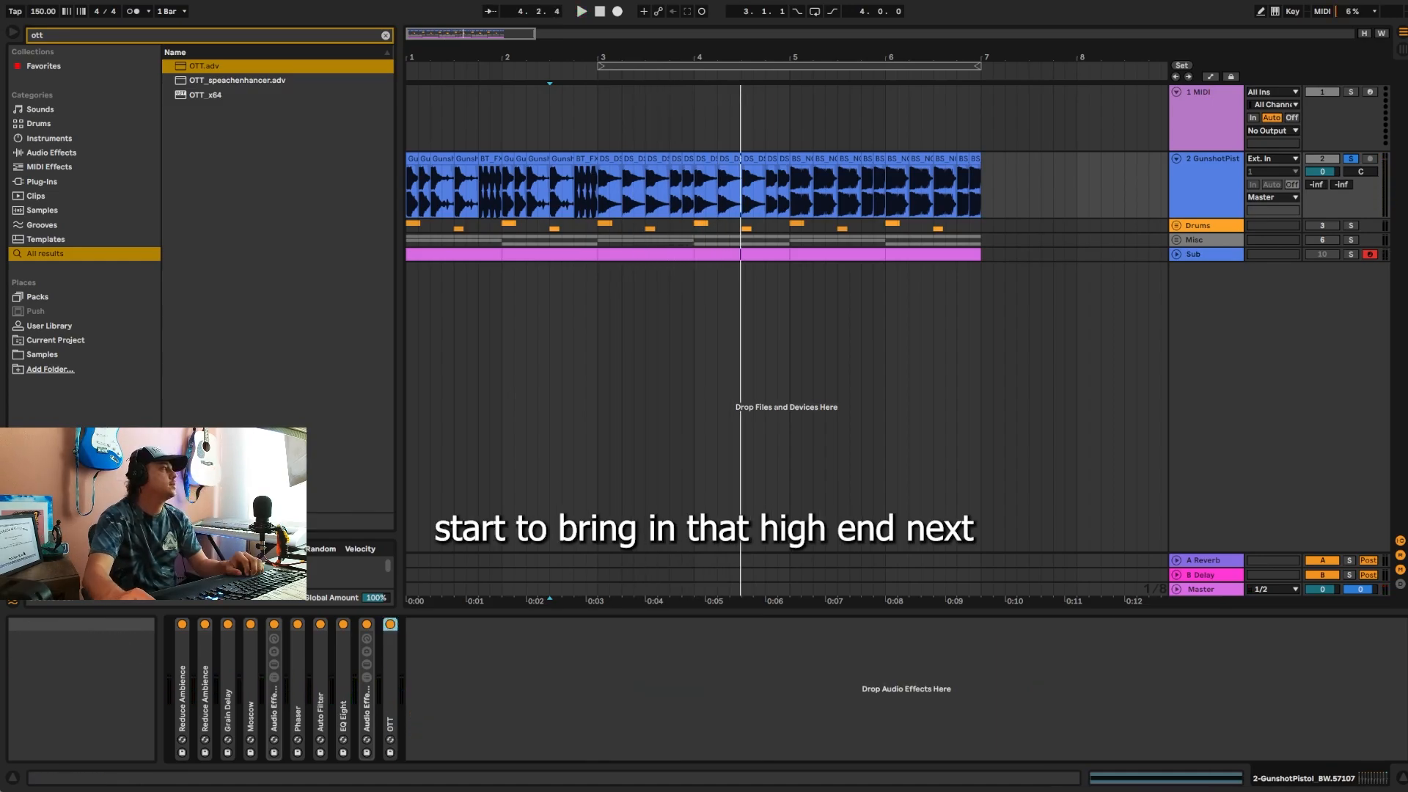
Step: Stop playback, paste another copy of the EQ Three rack after OTT and audition the track briefly
key("space")
left_click(453, 710)
key("ctrl+v")
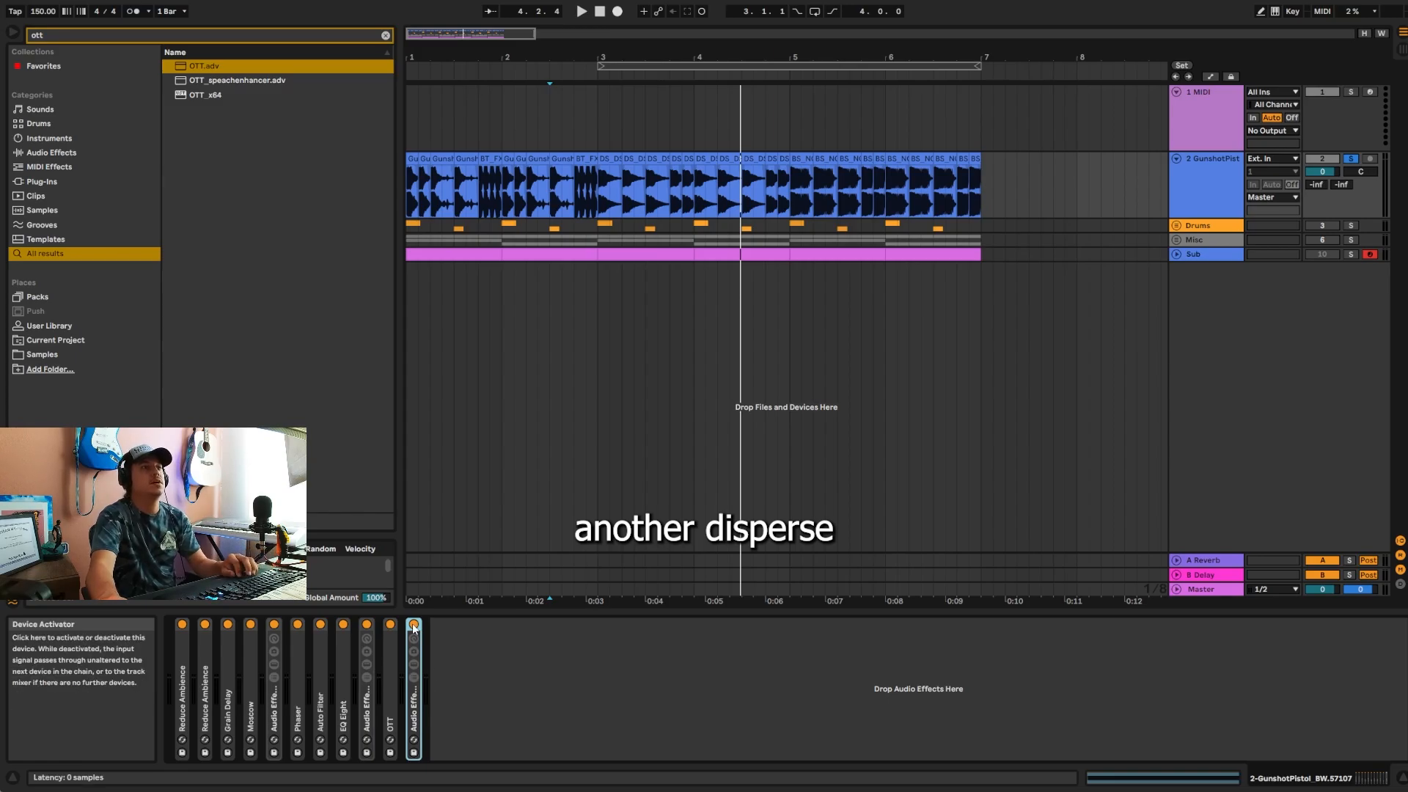
key("space")
key("space")
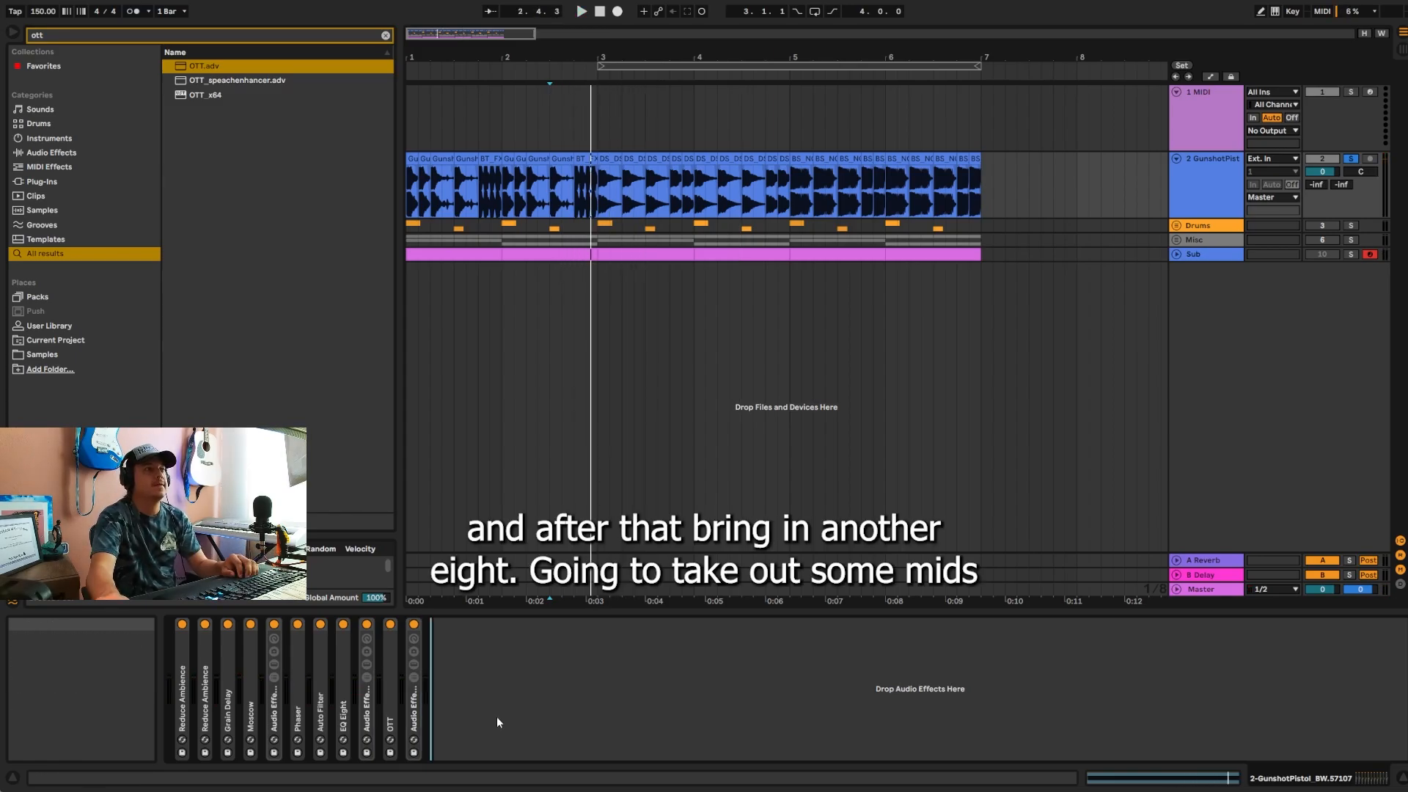
Step: Add an EQ Eight at the end of the chain and cut band 2 by 6.32 dB at 303 Hz
key("ctrl+f")
type("eq")
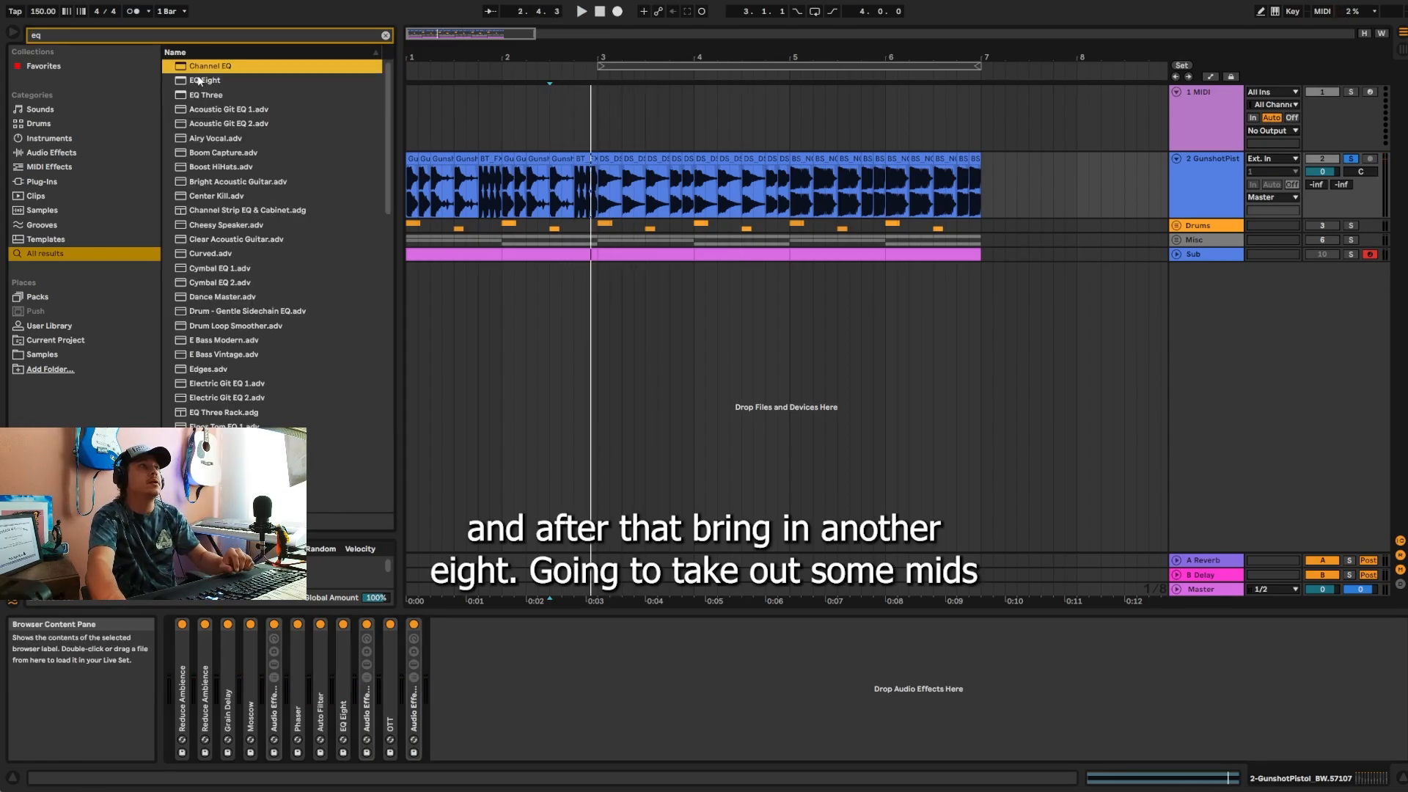
key("Down")
key("Return")
left_click_drag(583, 689, 593, 709)
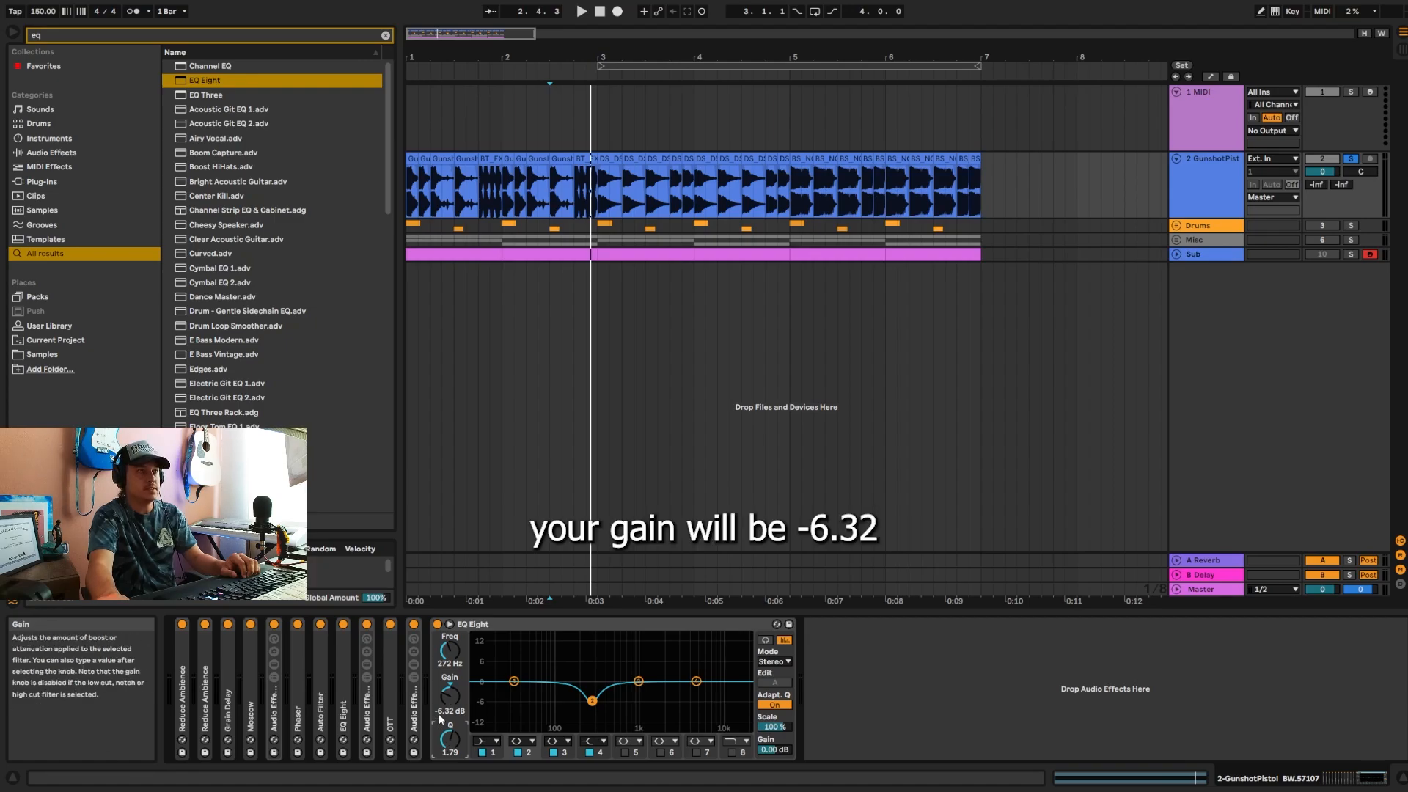
left_click(447, 664)
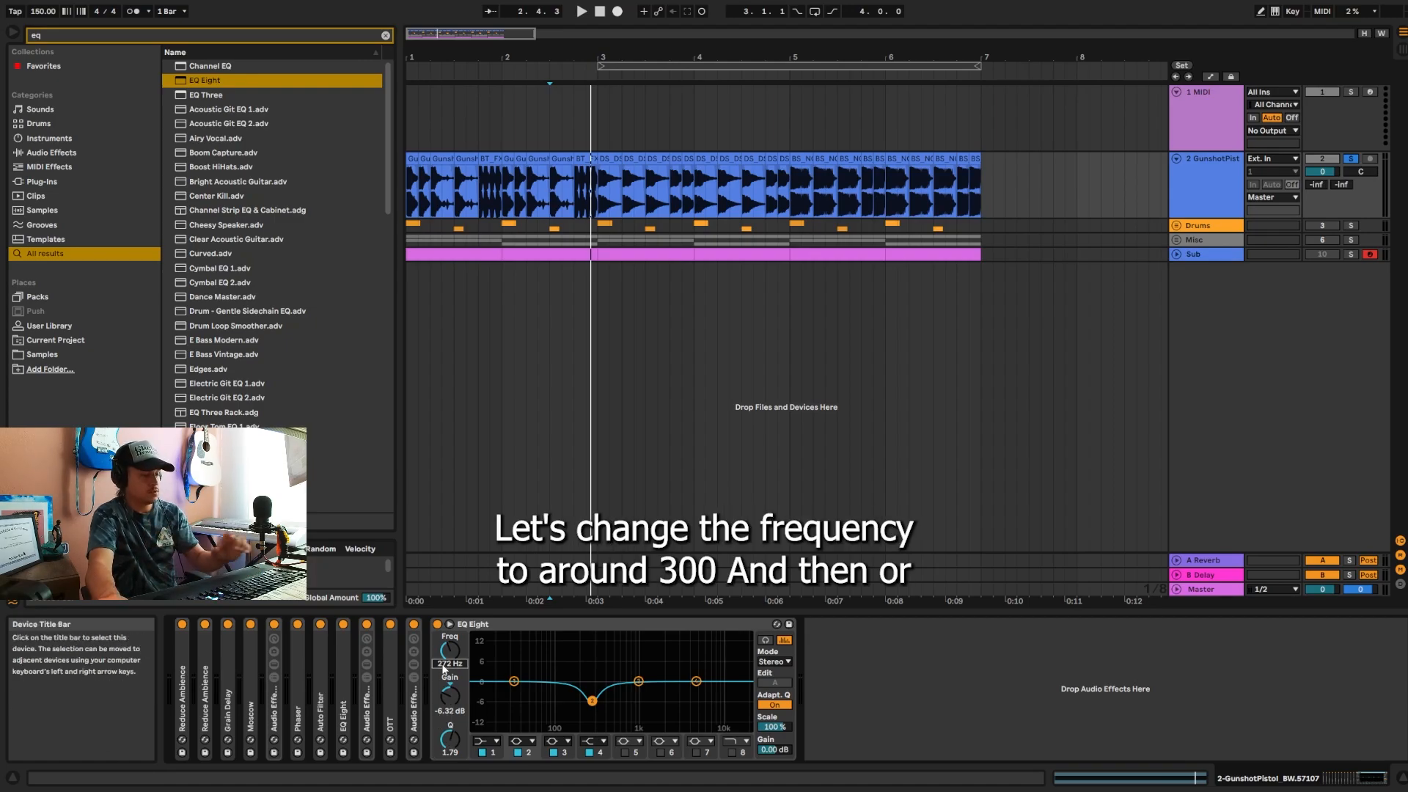
type("303")
key("Return")
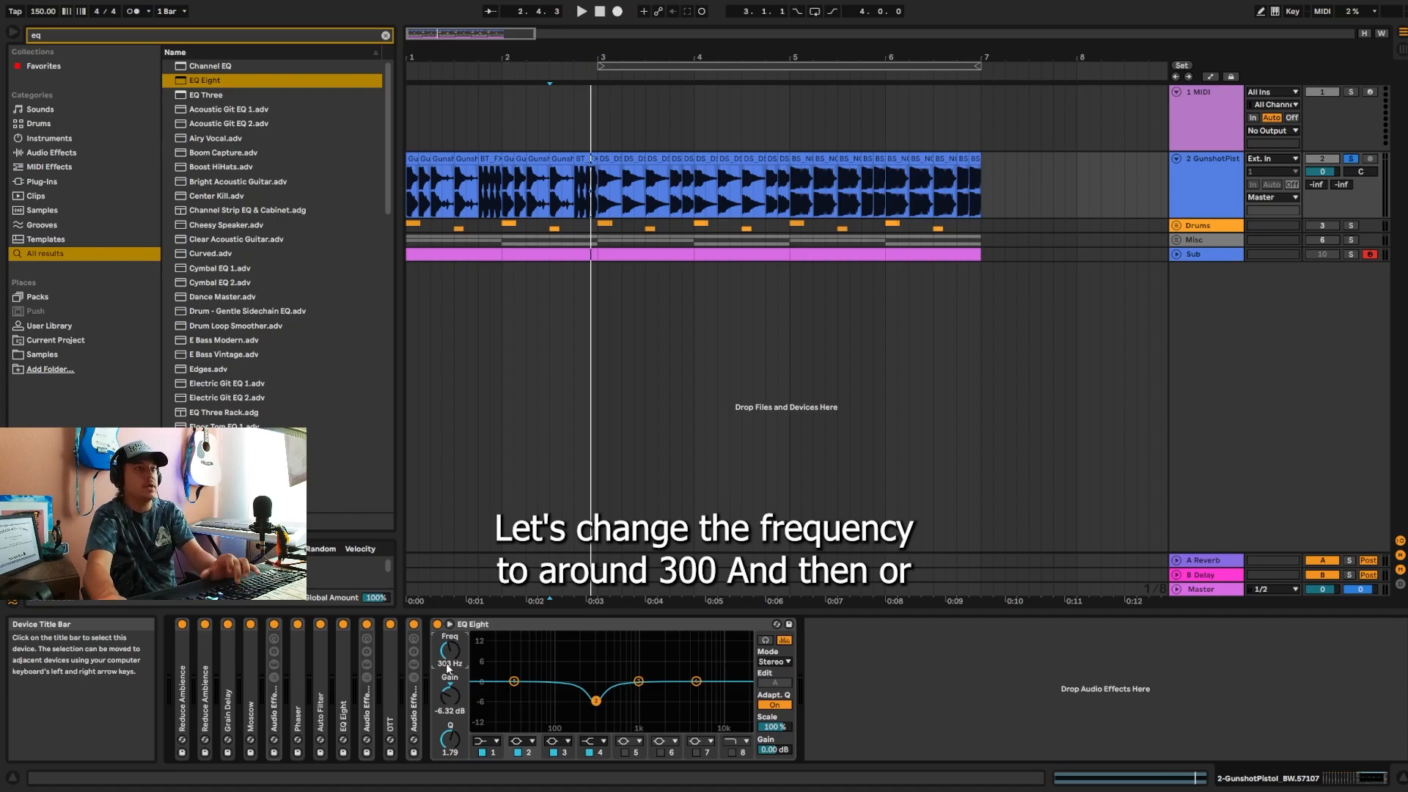
Step: Boost the new EQ Eight's band 4 by 3.84 dB at 4.54 kHz with Q 2.70, audition it and collapse the device
left_click_drag(697, 682, 692, 668)
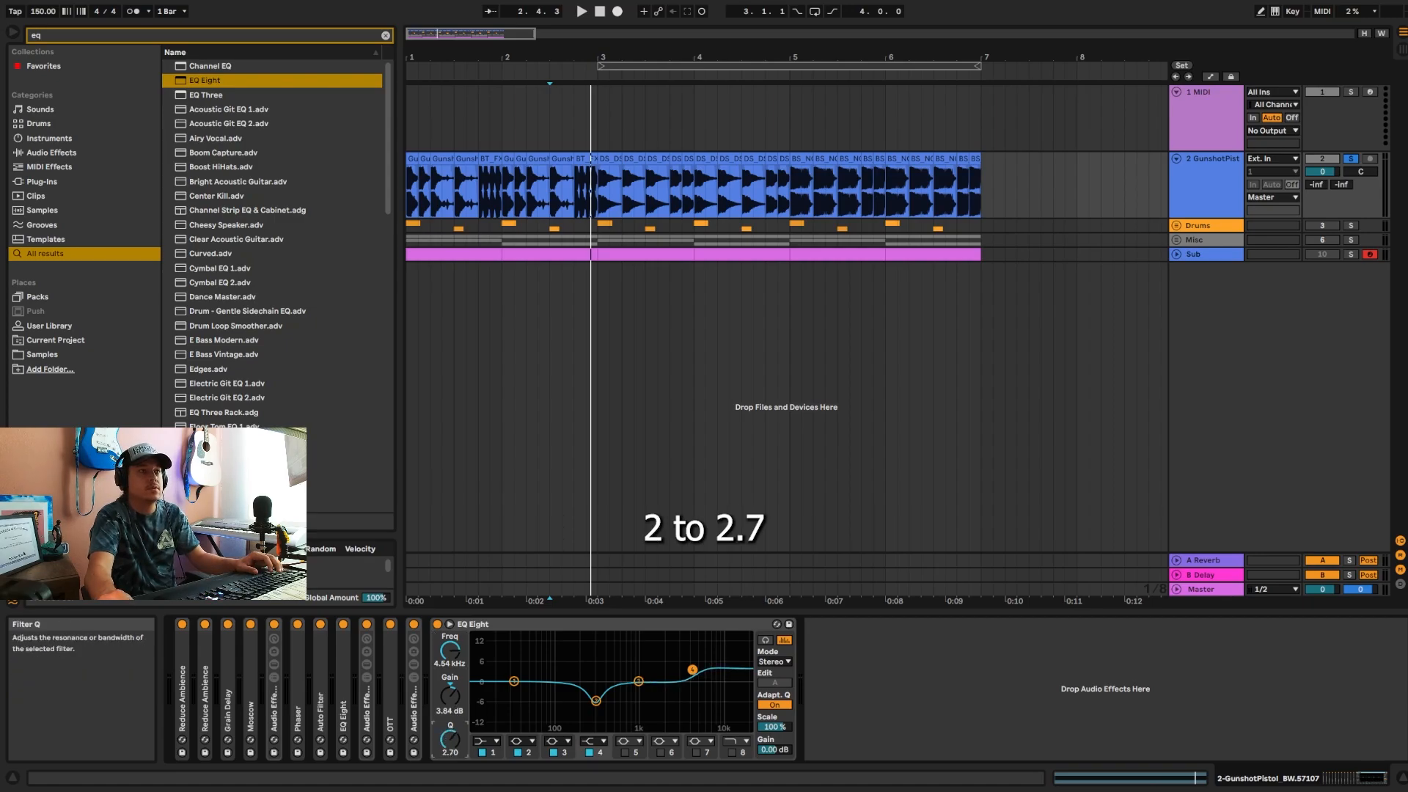
key("space")
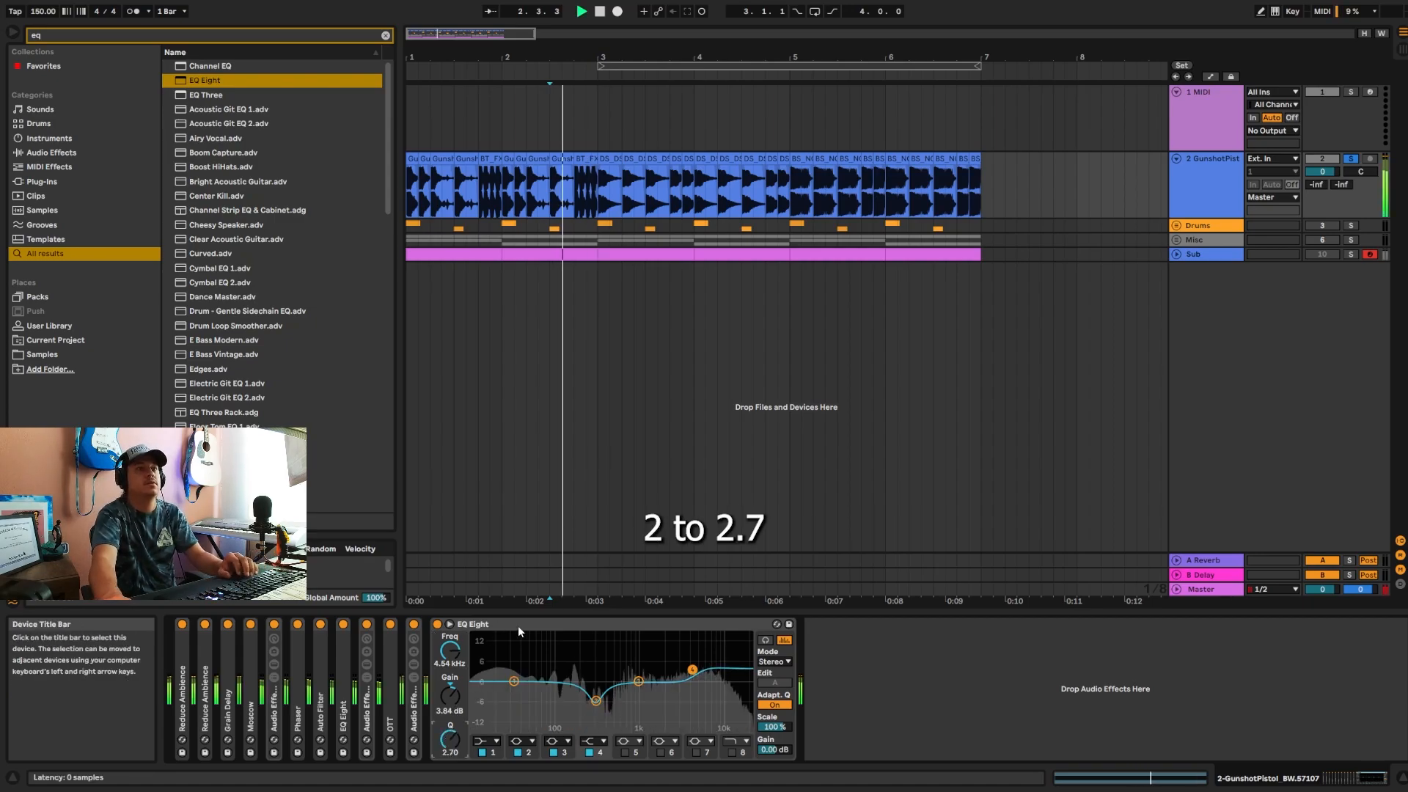
double_click(490, 625)
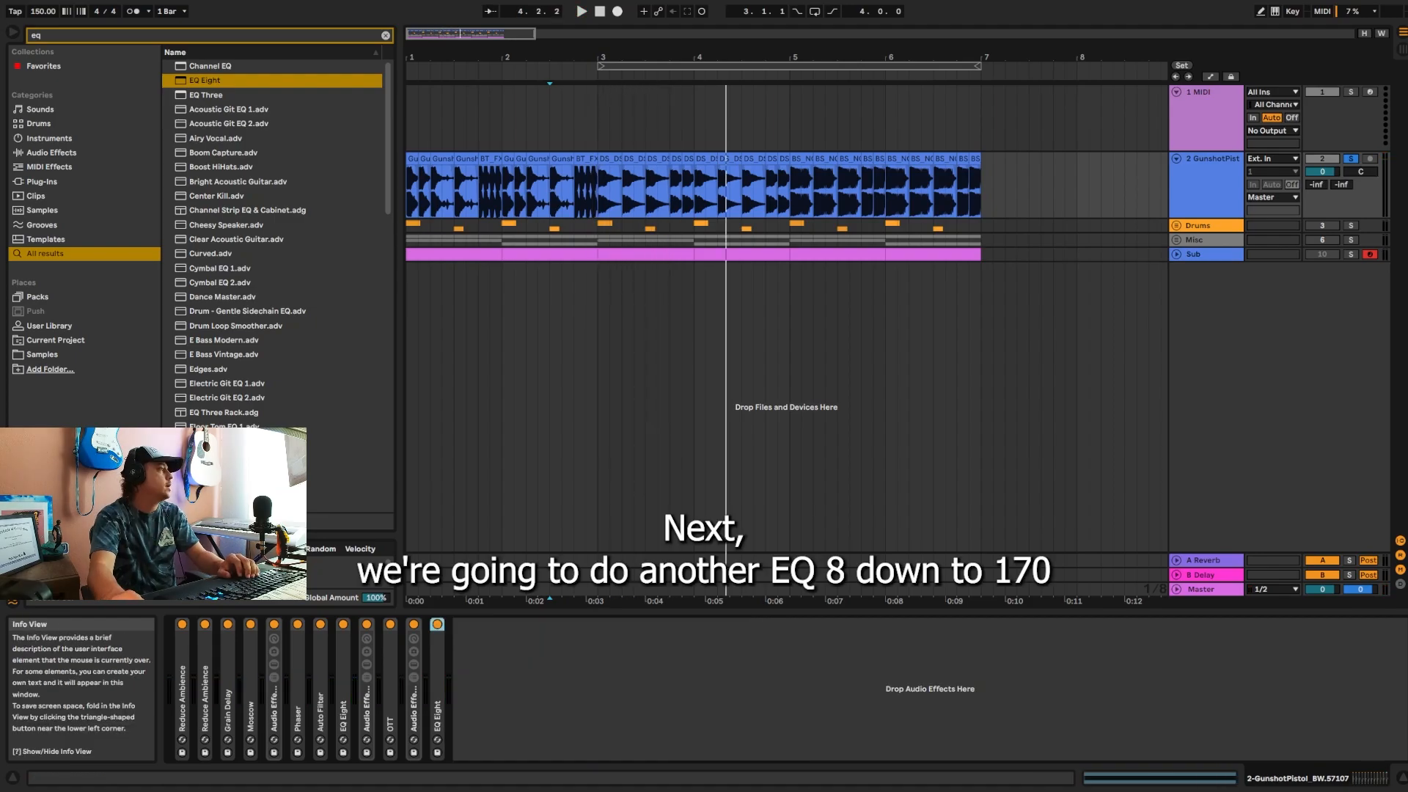
Step: Add another EQ Eight with band 2 cut about 2.85 dB at 170 Hz and Q 1.19, audition it and collapse the device
left_click_drag(211, 82, 598, 691)
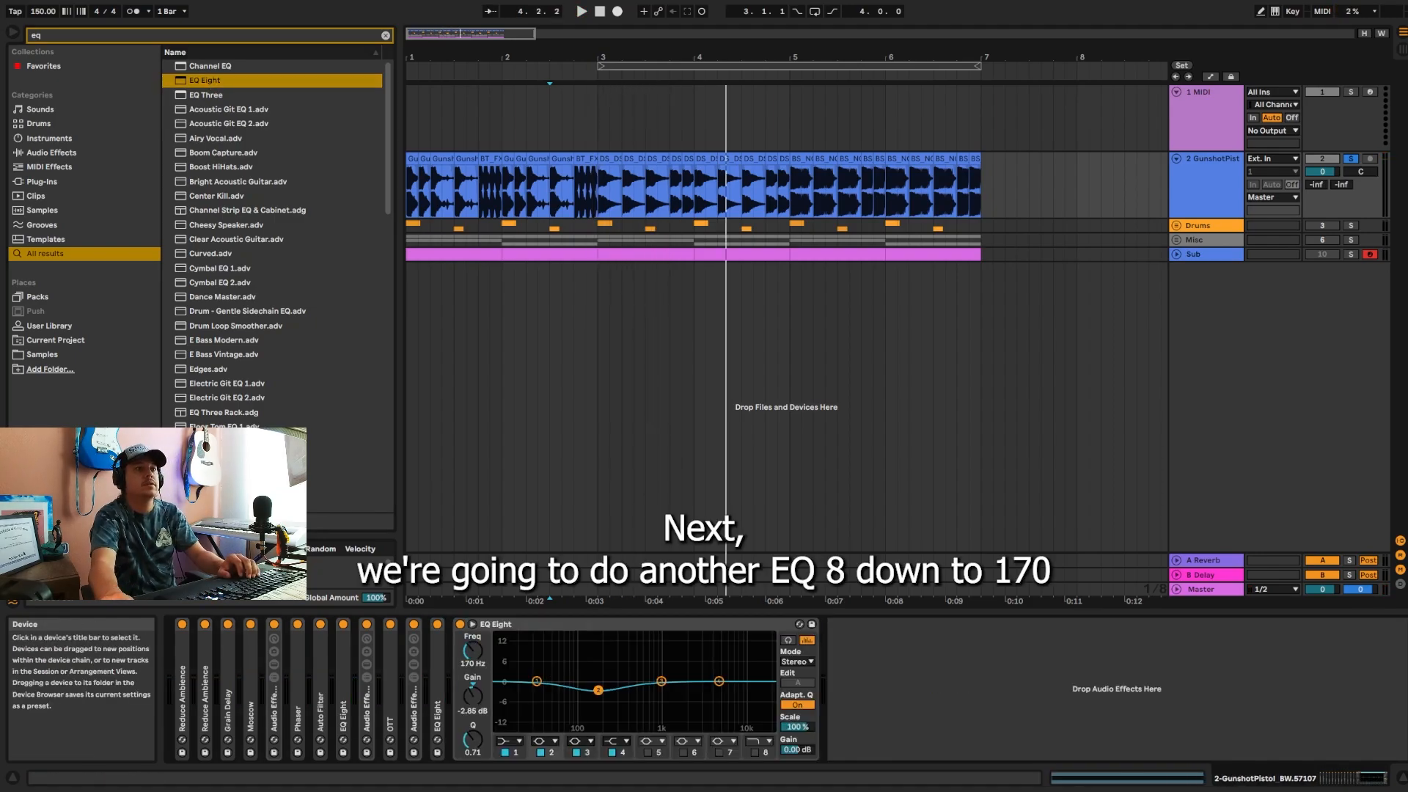
left_click_drag(473, 740, 472, 732)
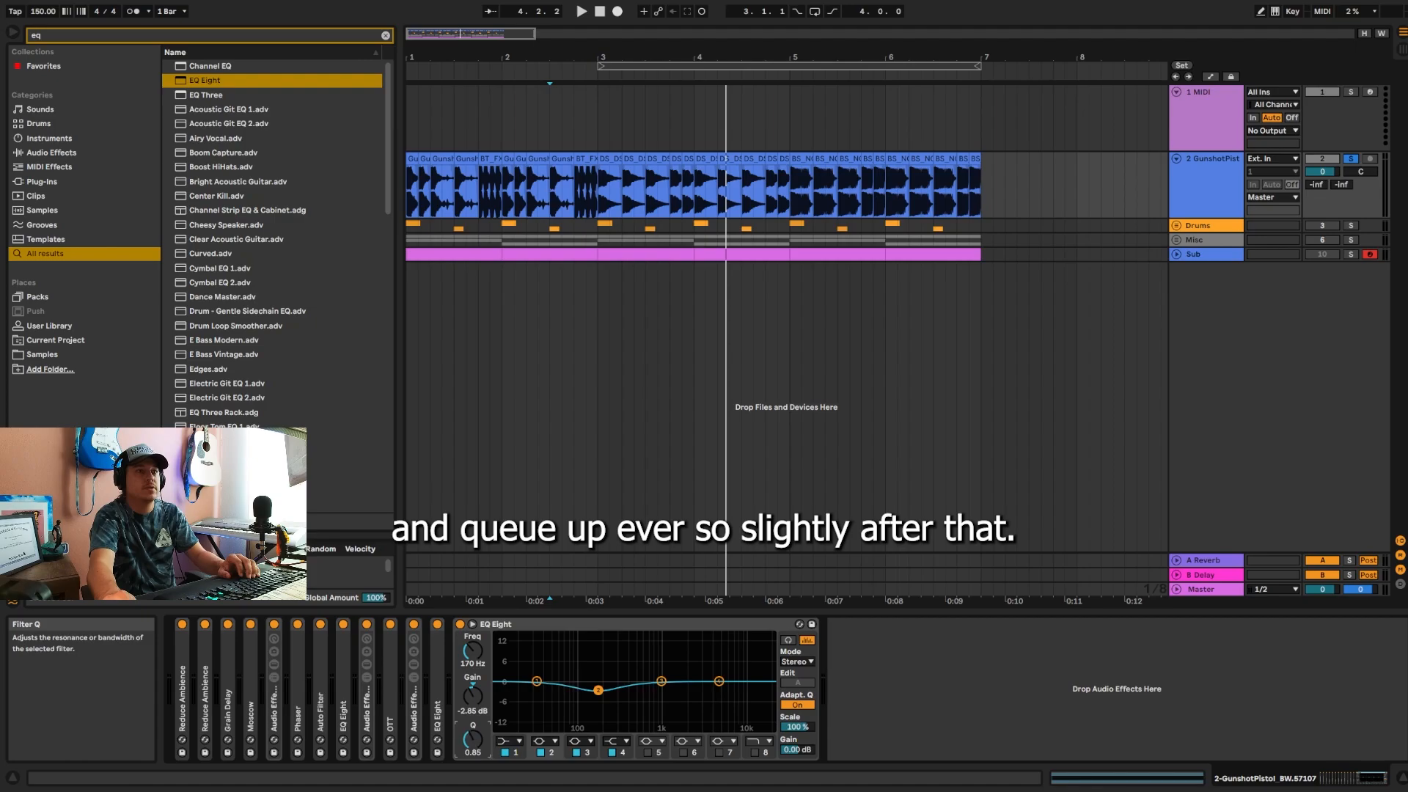
key("space")
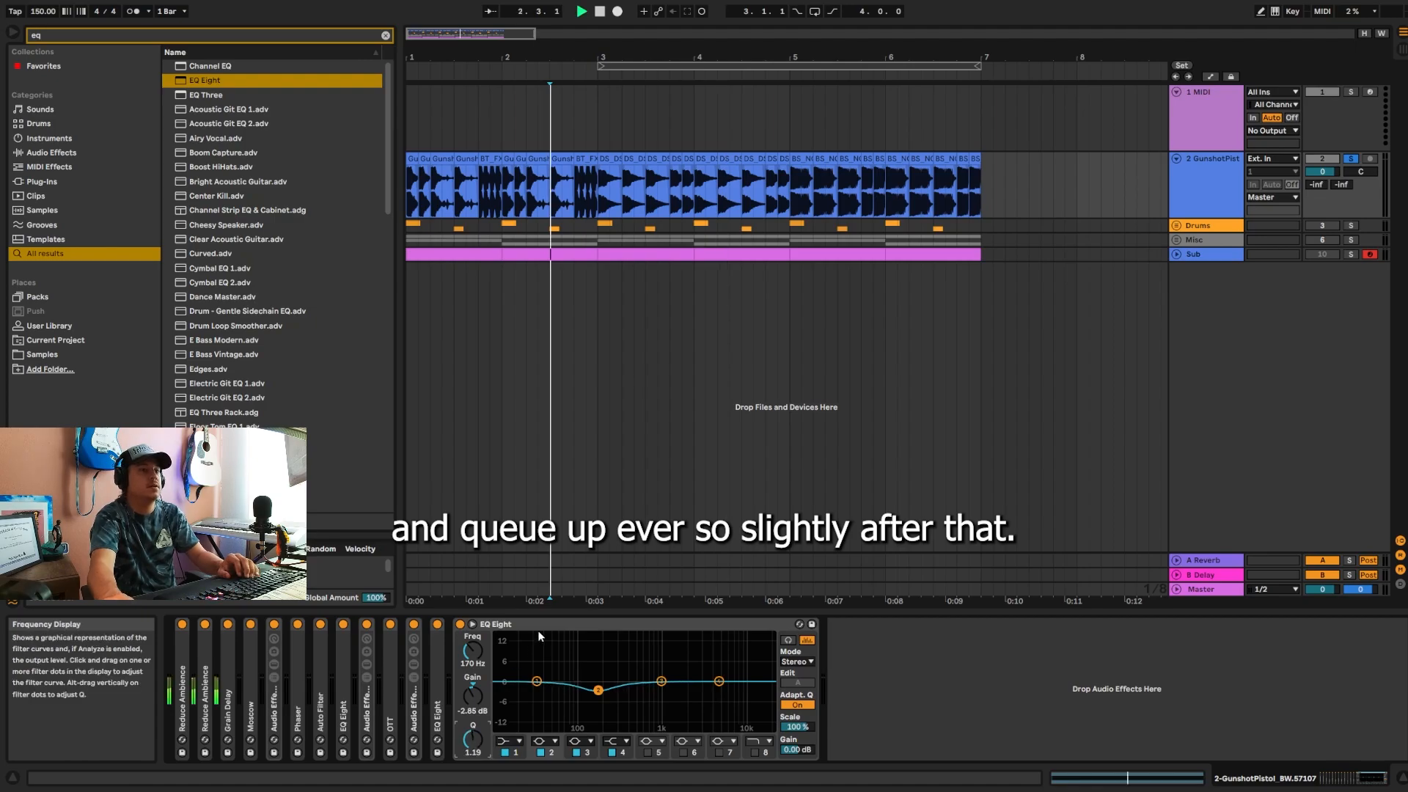
double_click(538, 626)
key("space")
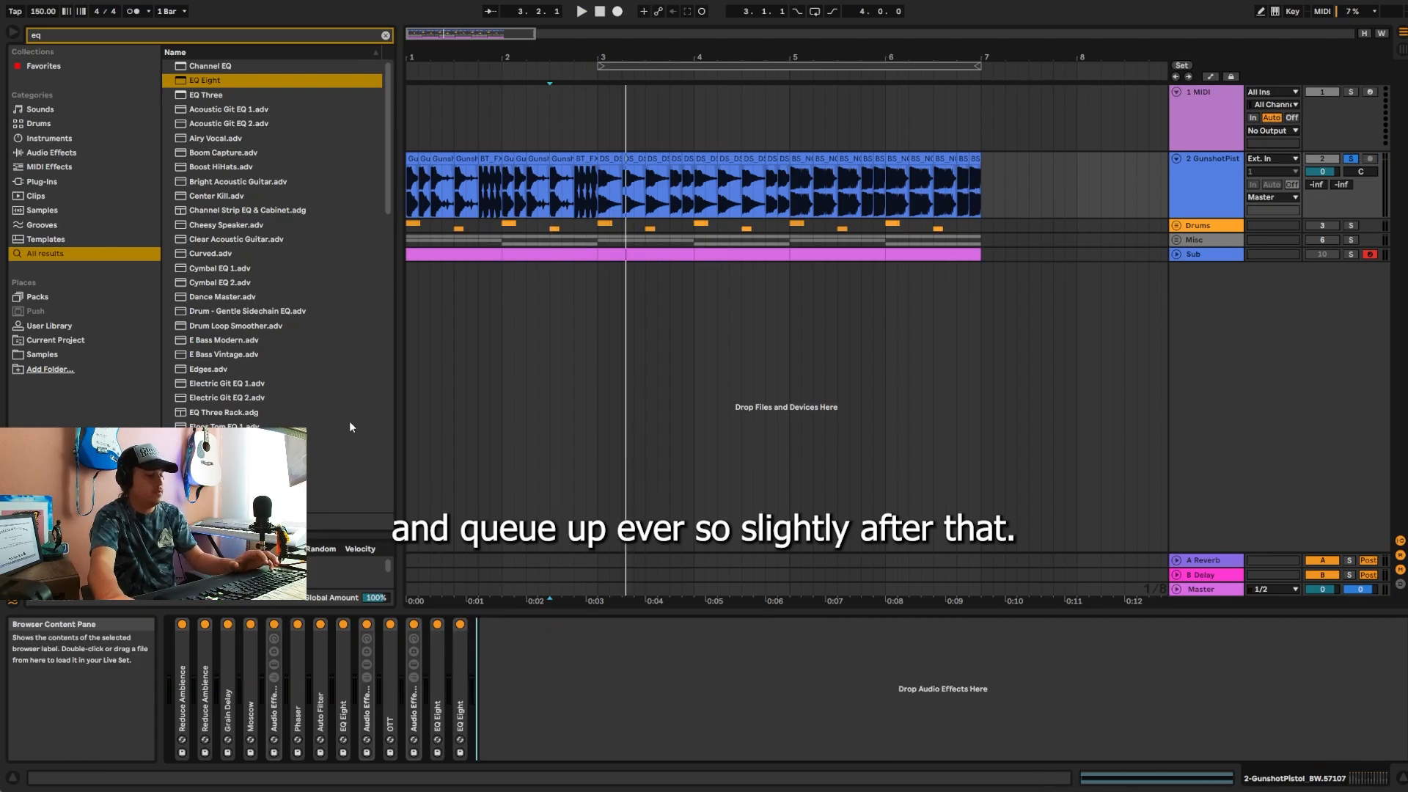
Step: Add Saturator at the end of the chain, turn on Soft Clip, choose the Waveshaper curve and open its Drive value for editing
key("ctrl+f")
left_click(290, 255)
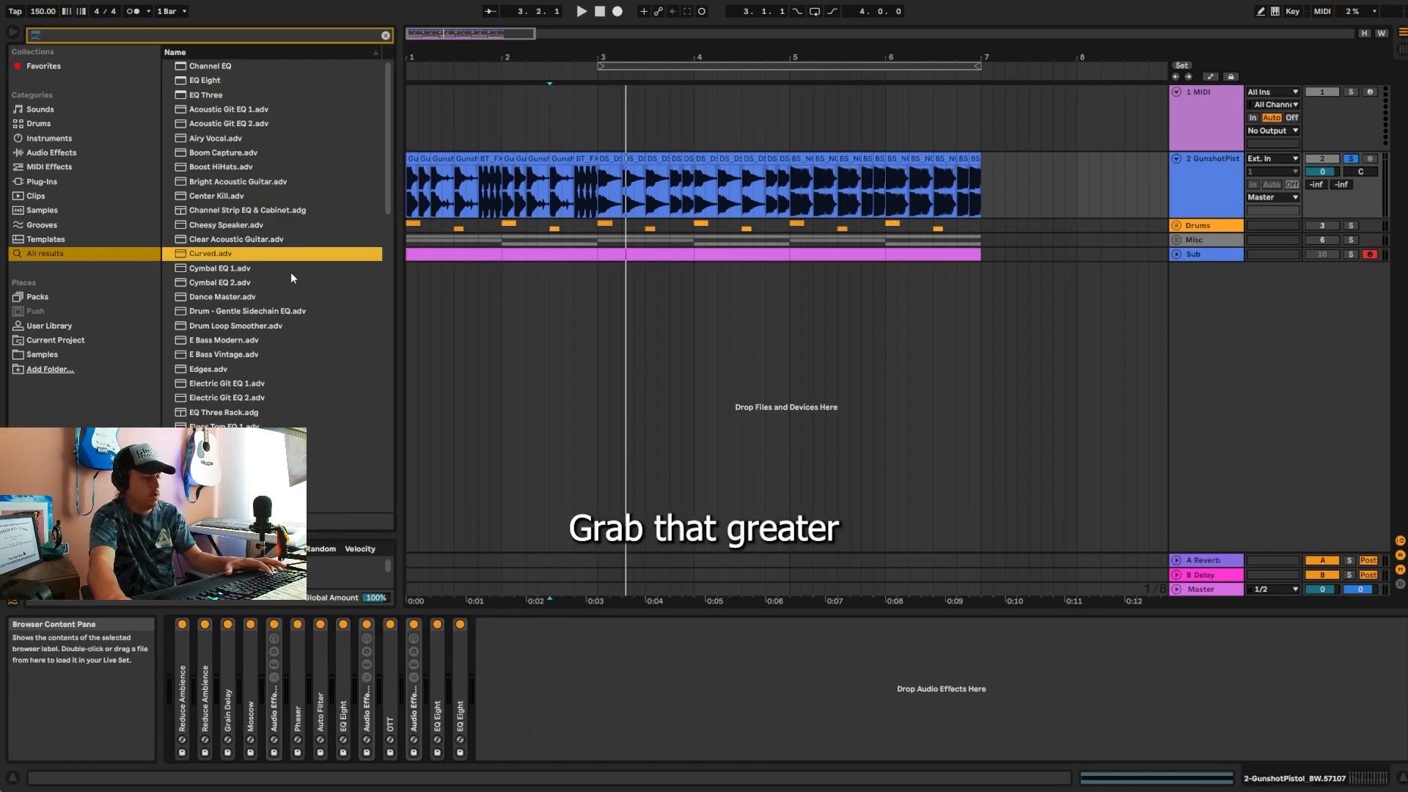
type("sat")
left_click_drag(206, 66, 656, 661)
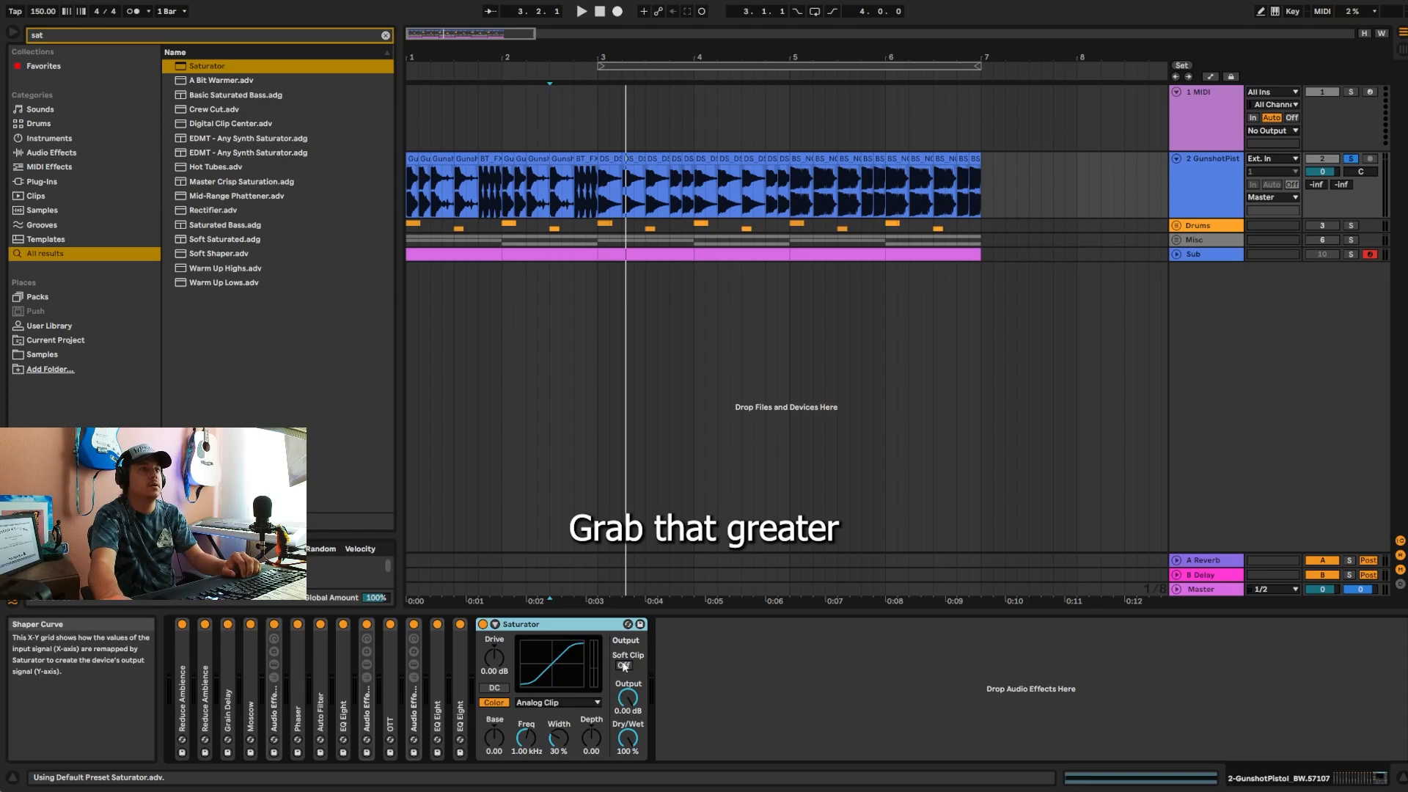
left_click(625, 666)
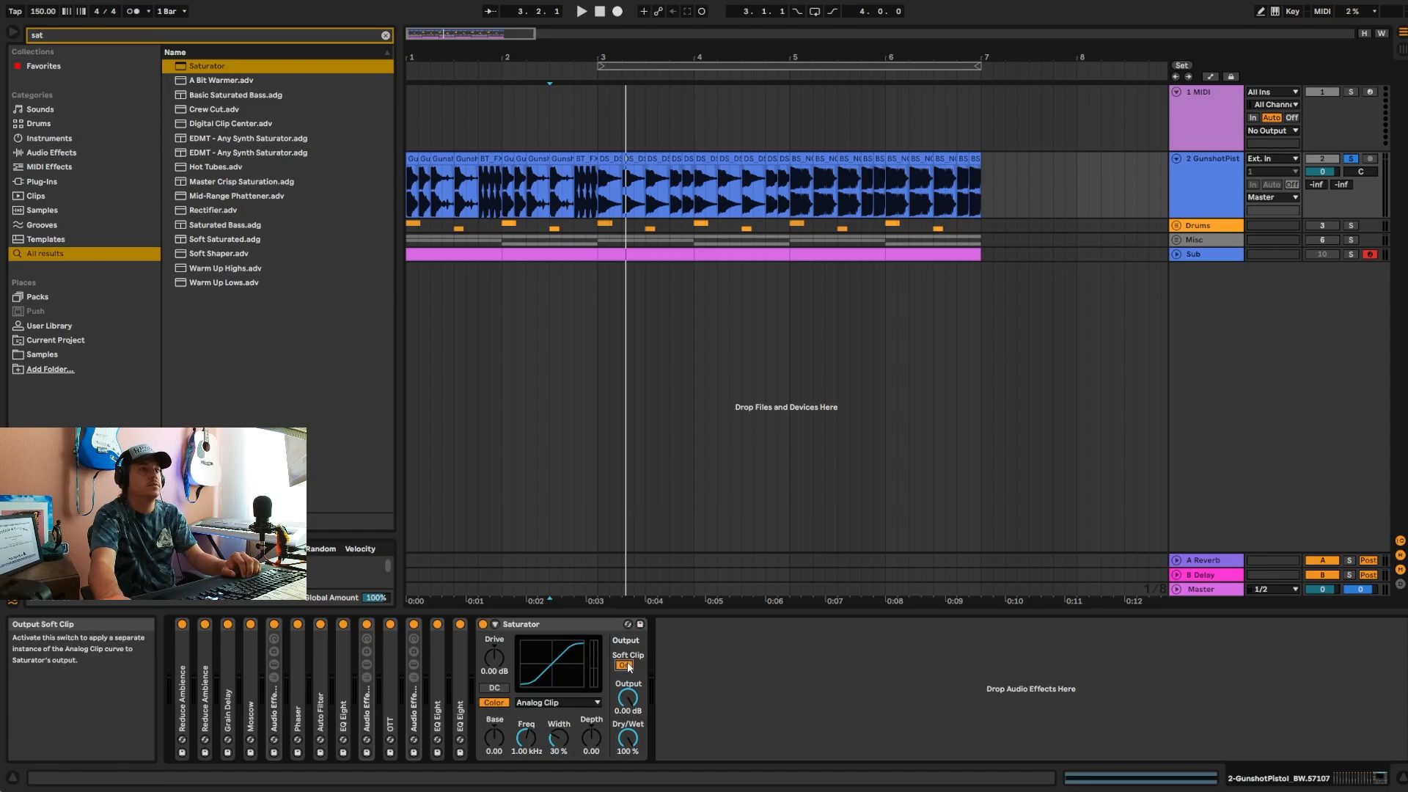
left_click(569, 704)
left_click(544, 782)
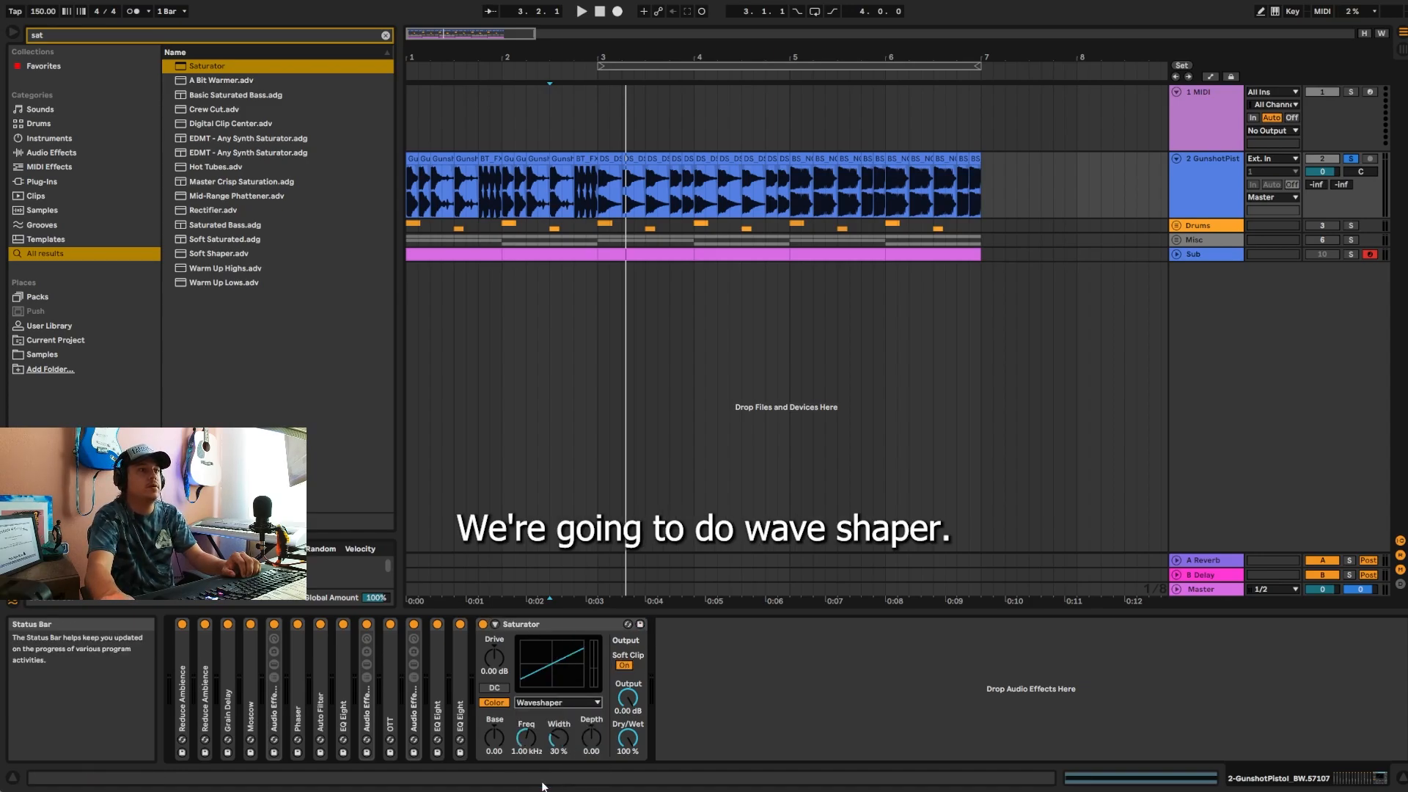
left_click(487, 671)
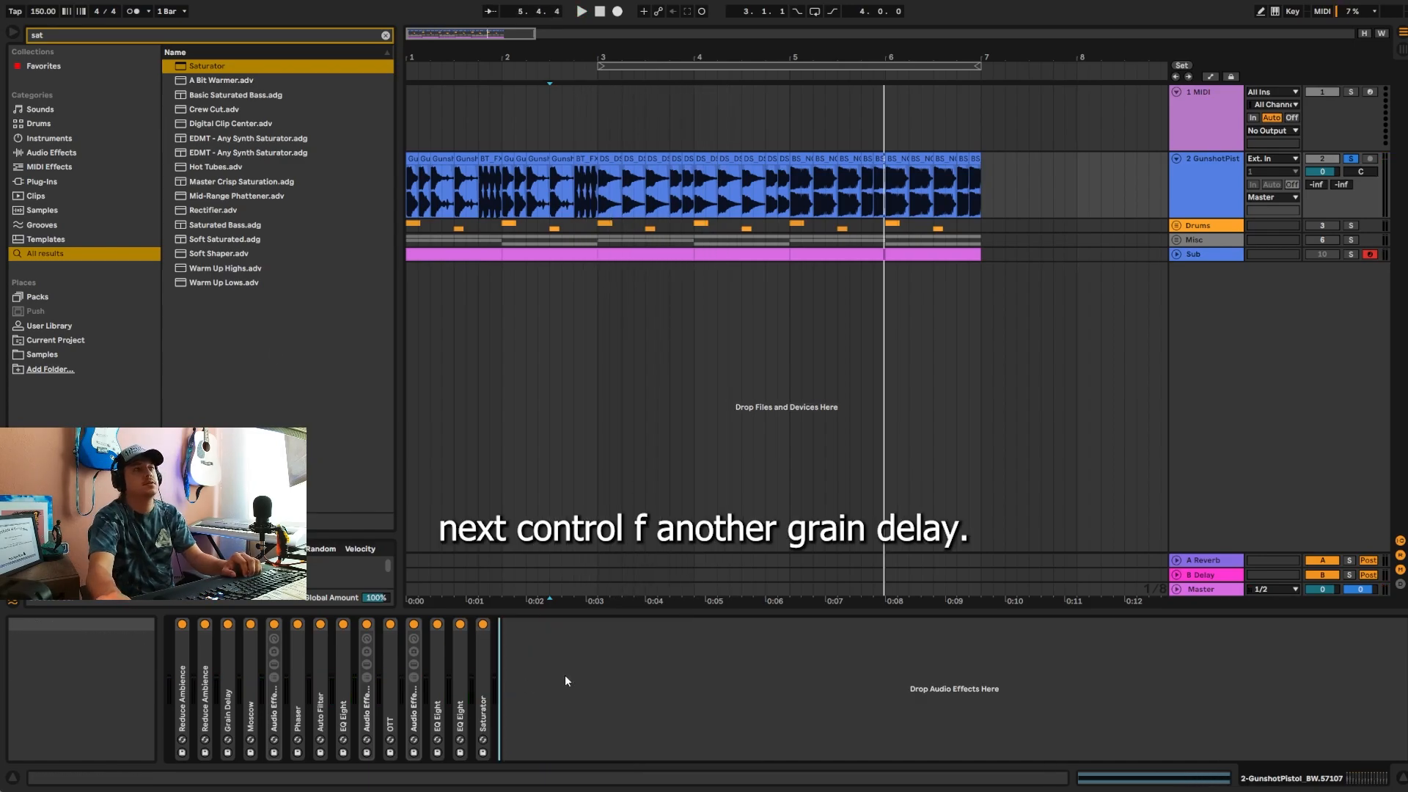
Step: Add another Grain Delay after Saturator and set its Feedback to 48%
key("ctrl+f")
type("gr")
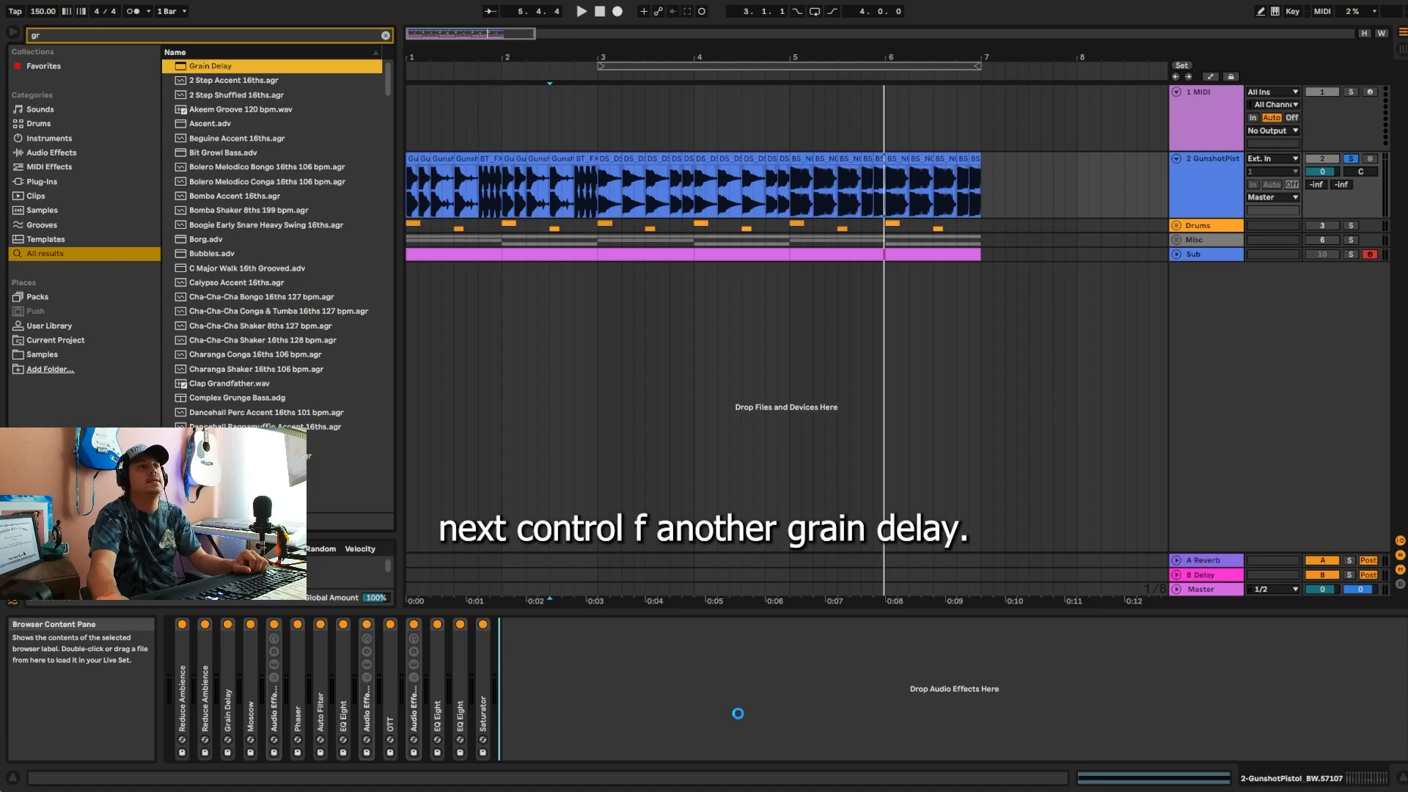
key("Return")
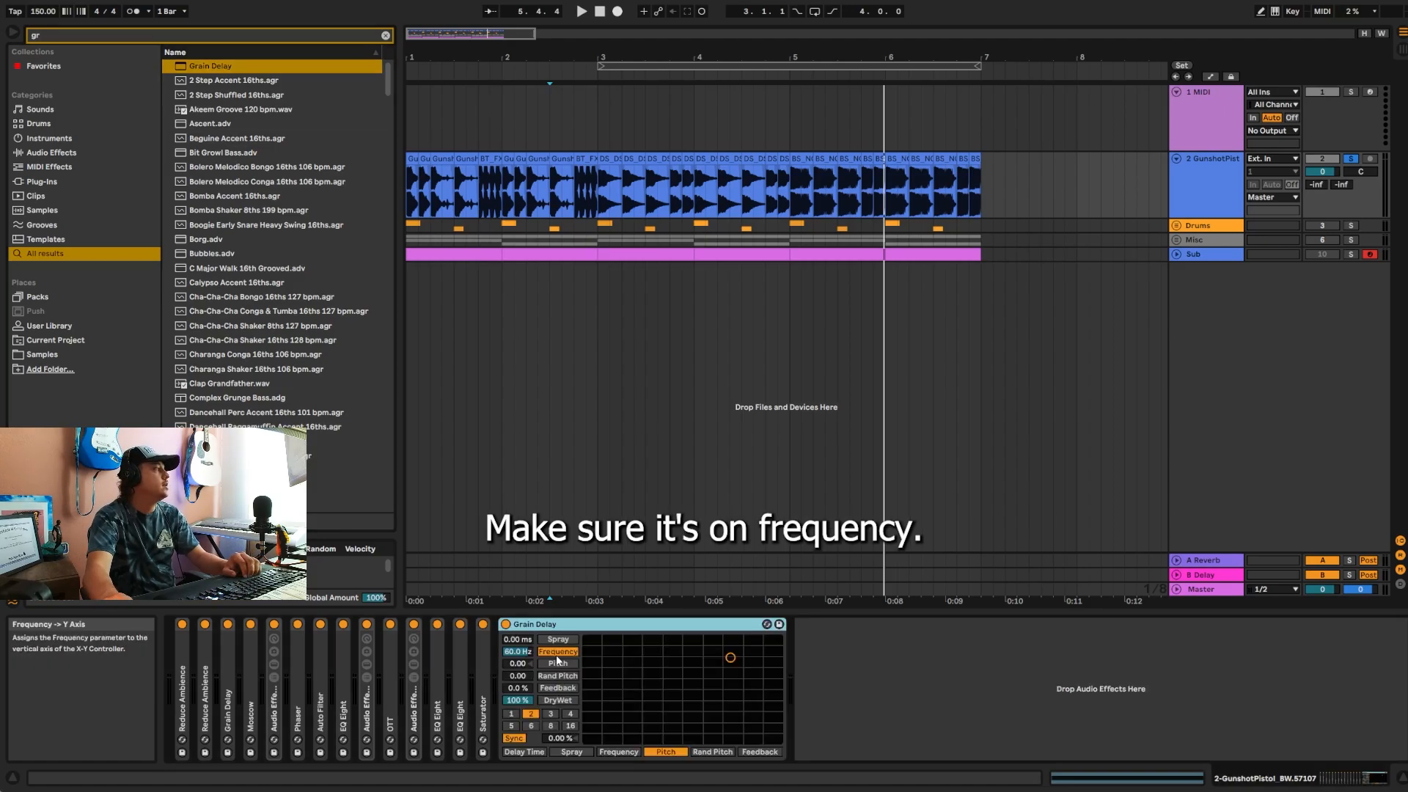
left_click(513, 688)
type("48")
key("Return")
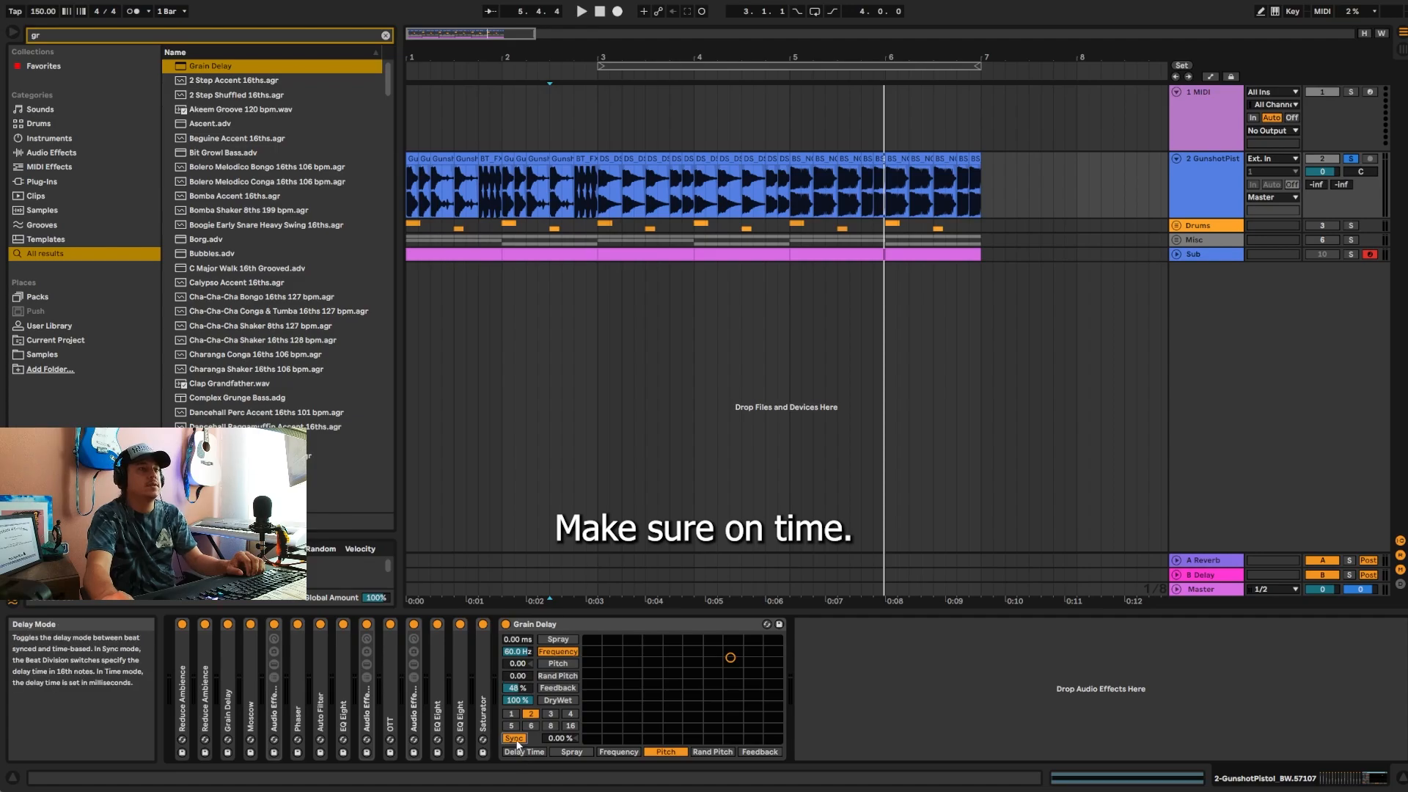
Step: Switch the new Grain Delay to Time mode with a 36.7 ms delay, compare it bypassed during playback and collapse it
left_click_drag(559, 738, 559, 748)
key("space")
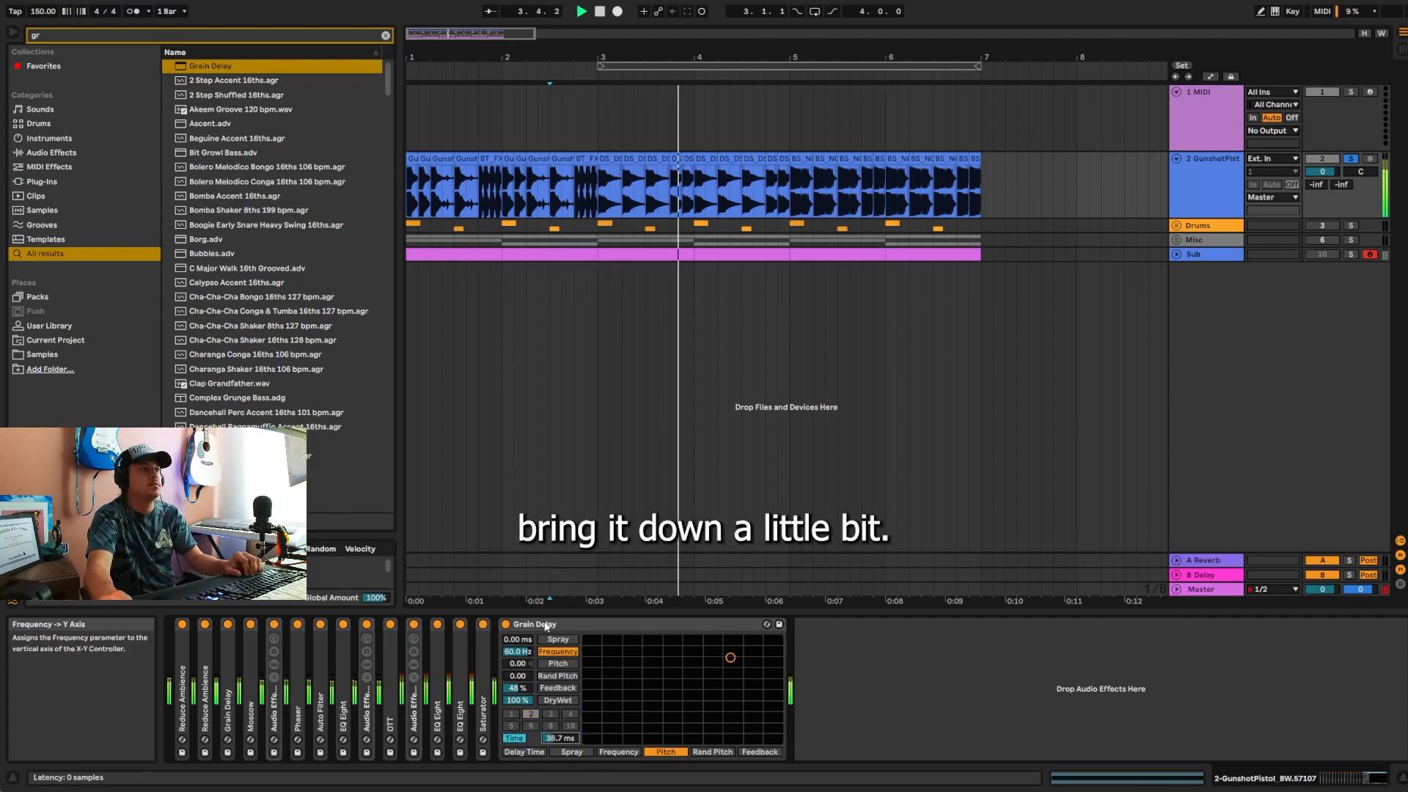
left_click(506, 625)
left_click(506, 624)
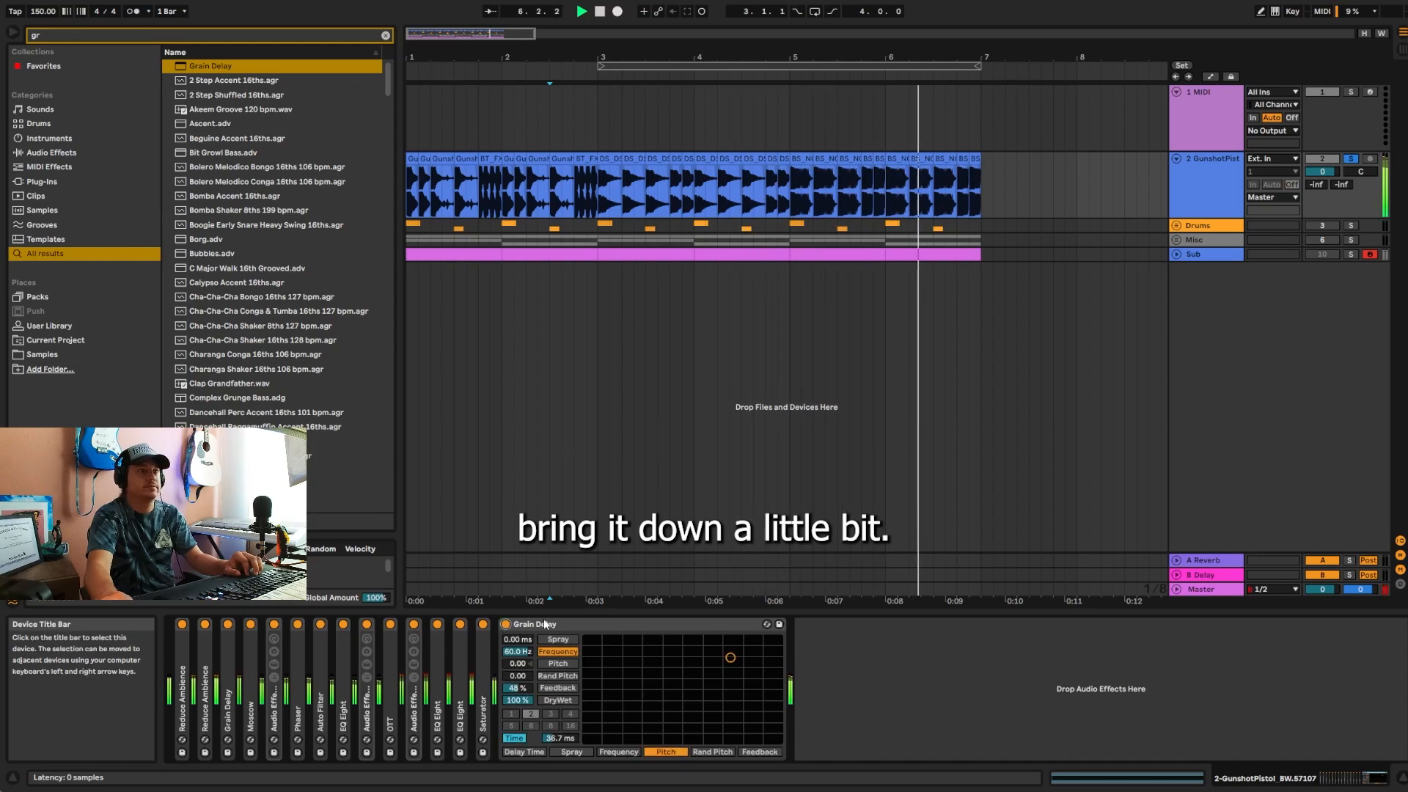
double_click(522, 624)
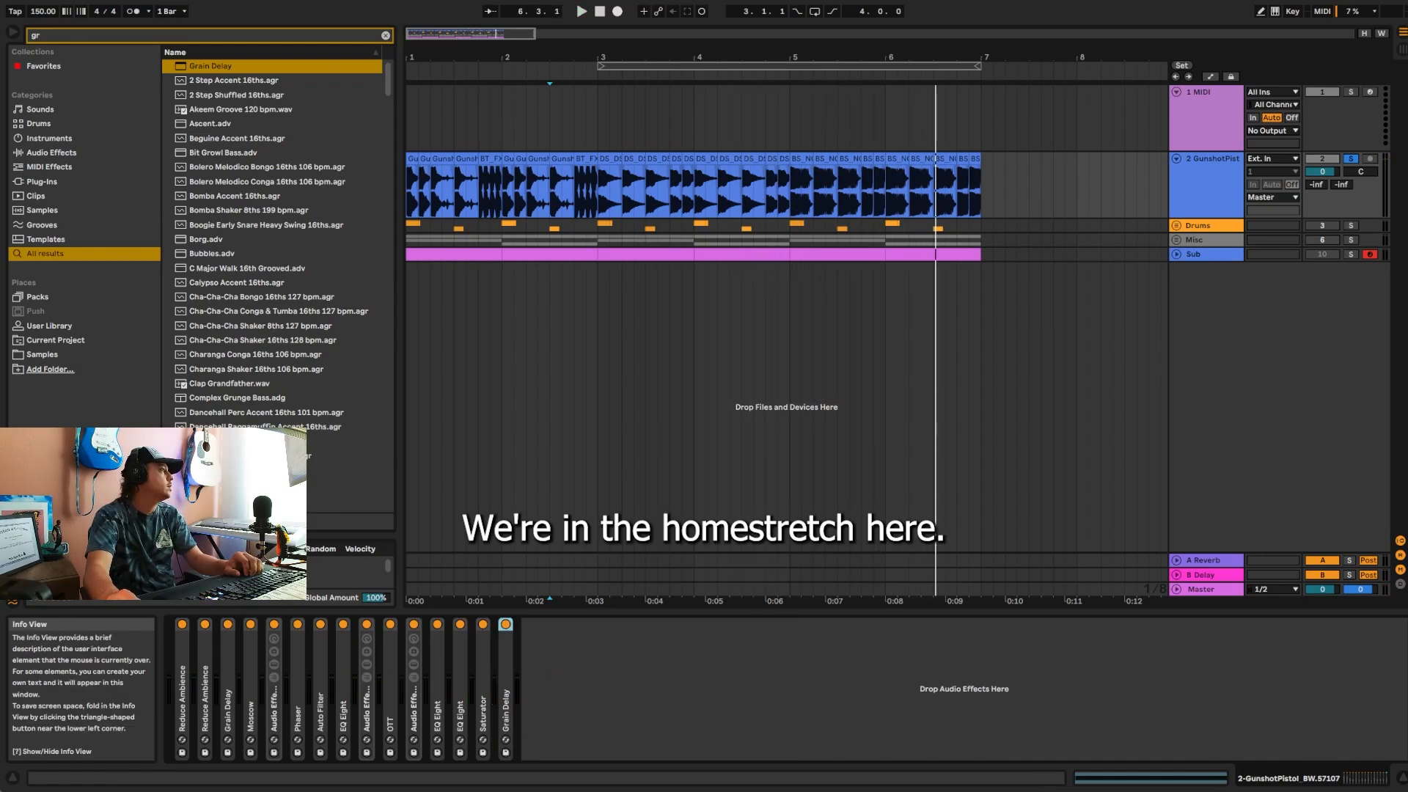
Step: Add a Glue Compressor after Grain Delay, enable its Soft clip and audition the track
key("BackSpace")
key("BackSpace")
type("glue")
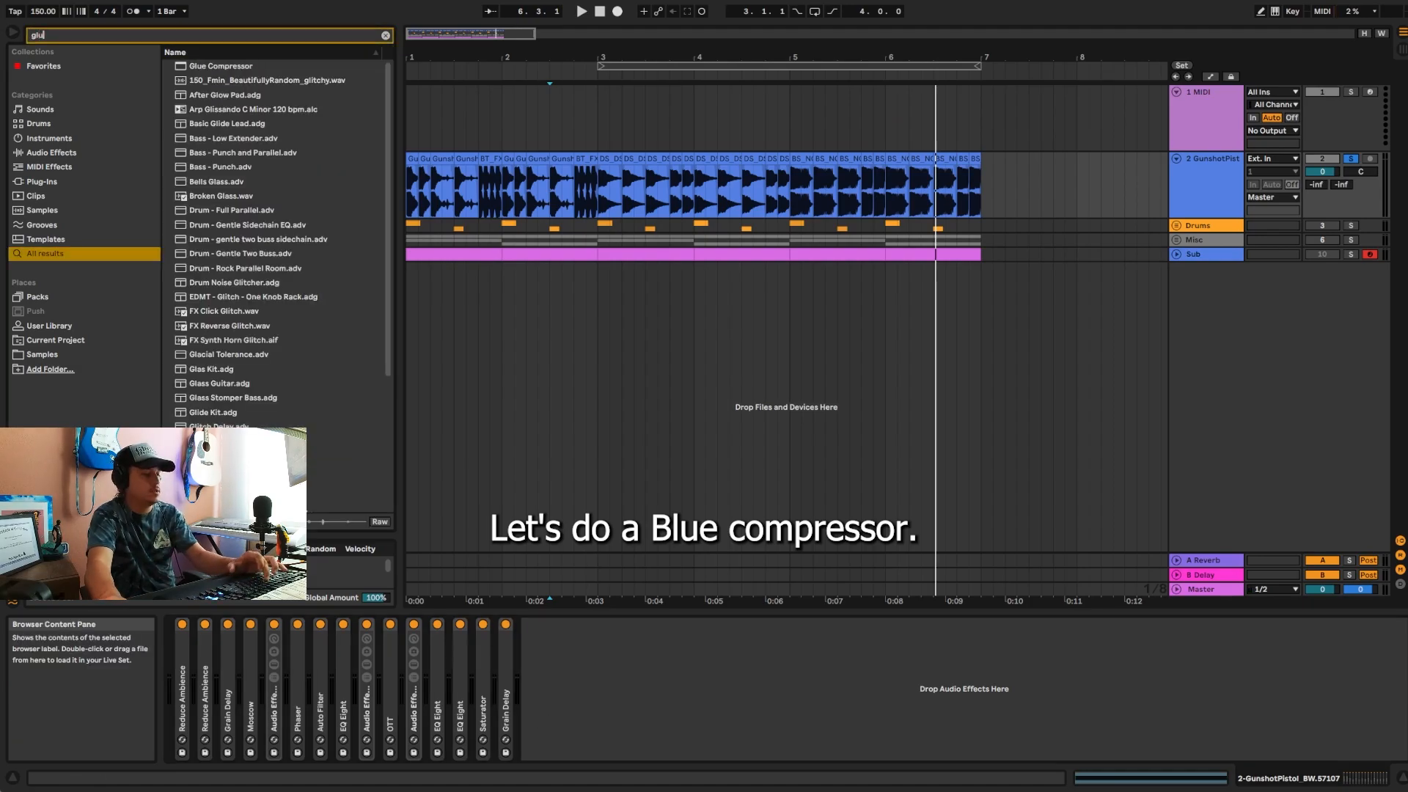
key("Return")
left_click(708, 651)
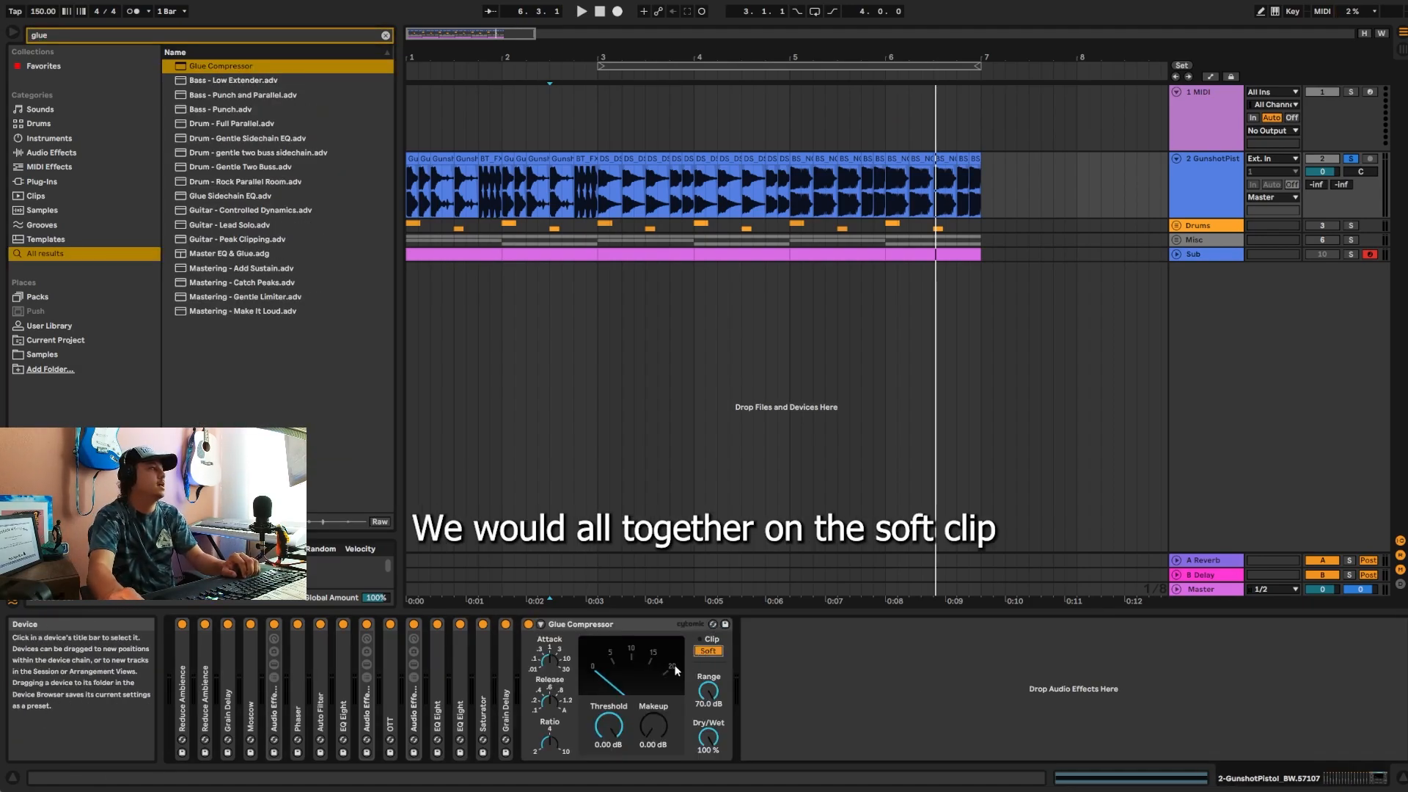
key("space")
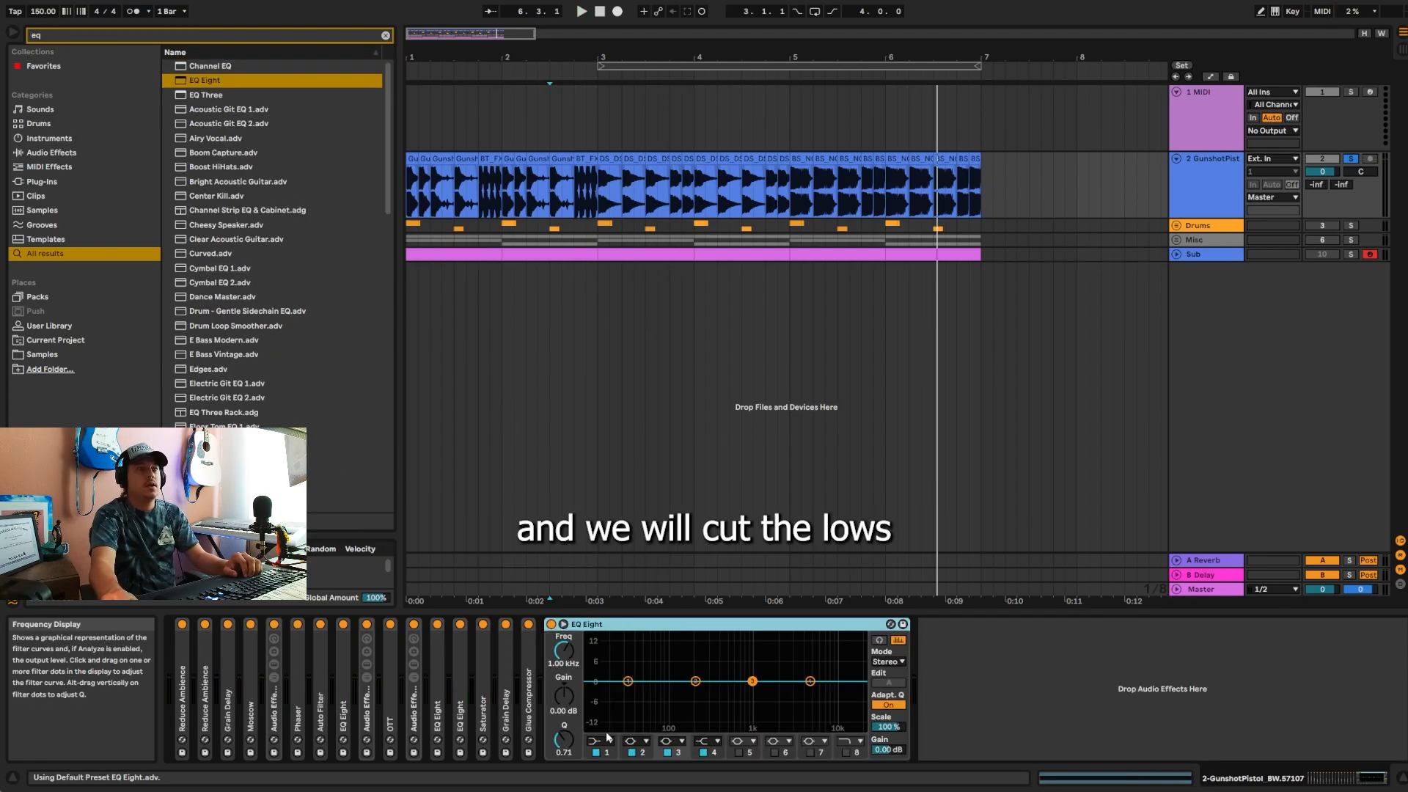
Step: Change band 1 of the EQ Eight after Glue Compressor to a low cut at 206 Hz with Q 0.66
left_click(600, 741)
left_click(600, 652)
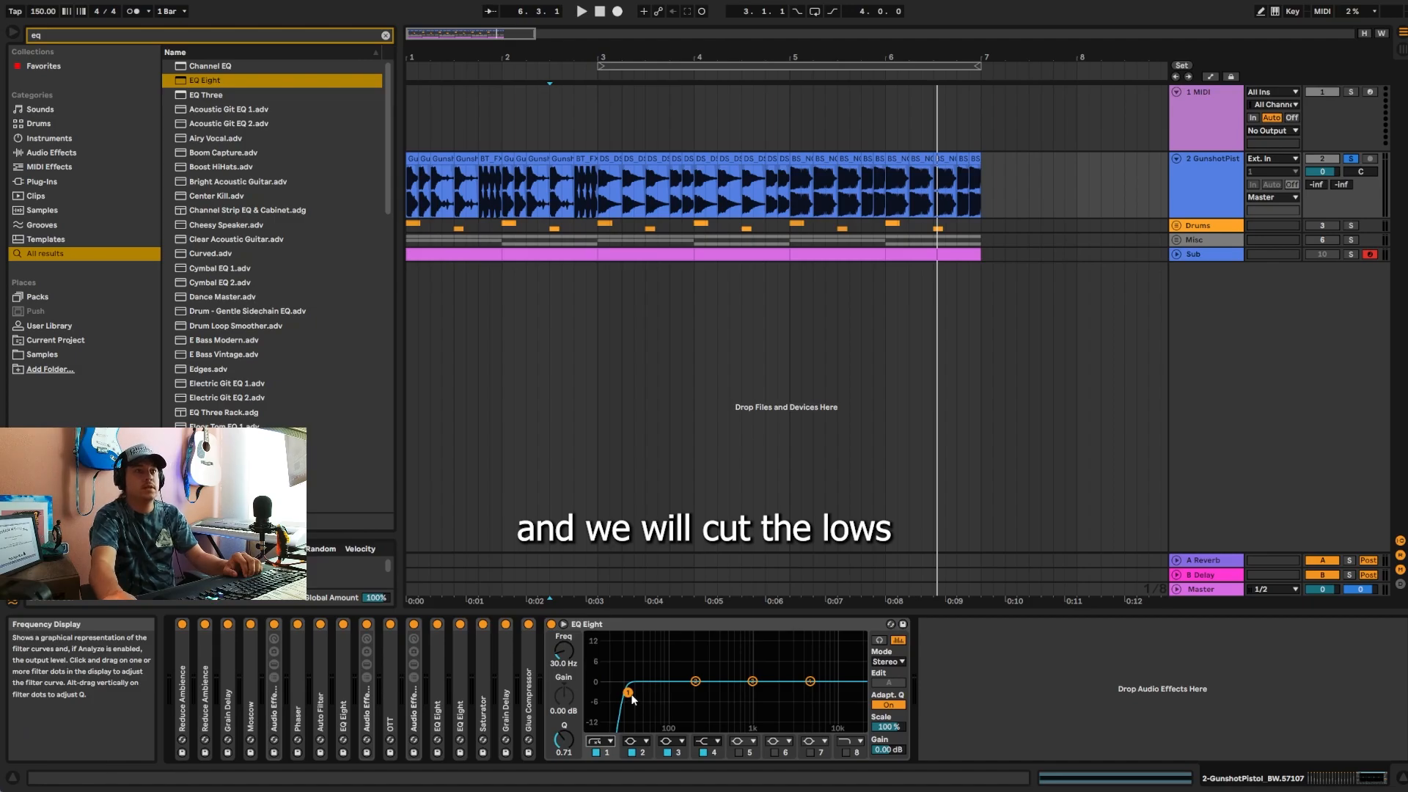
left_click_drag(696, 694, 697, 694)
left_click(584, 624)
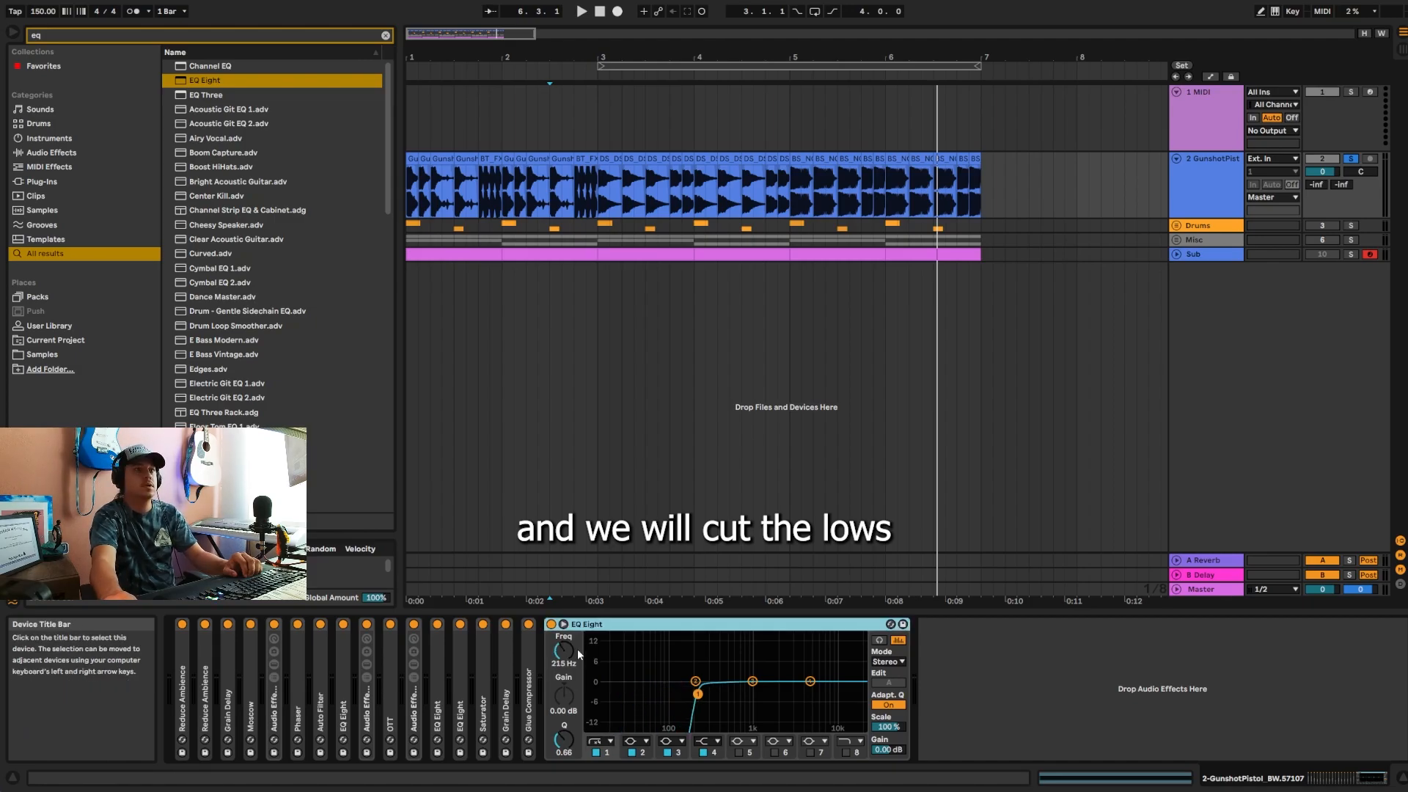
left_click(558, 664)
type("206")
key("Return")
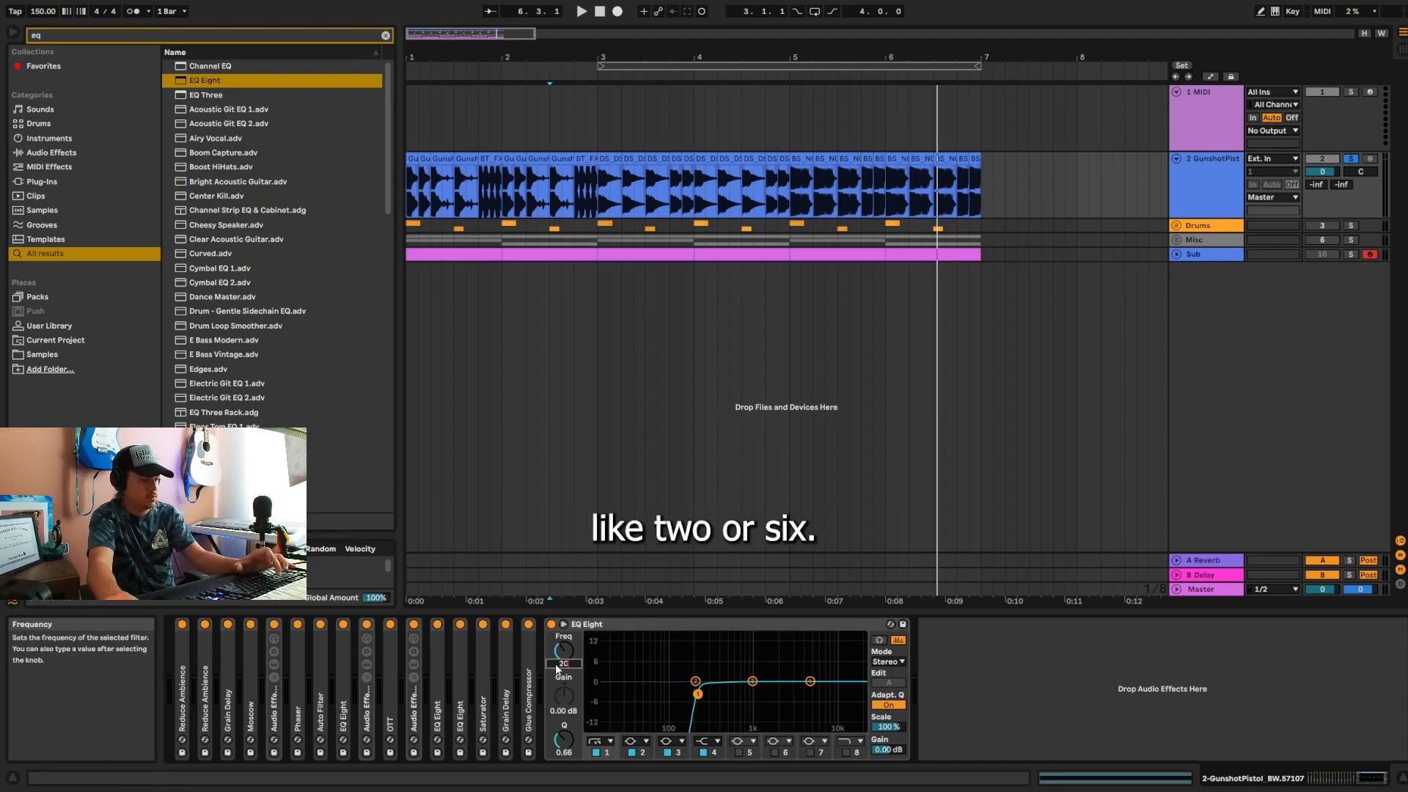
Step: Add a second Glue Compressor after the low-cut EQ Eight with Soft clip on
left_click(96, 37)
type("glue")
key("Down")
key("Return")
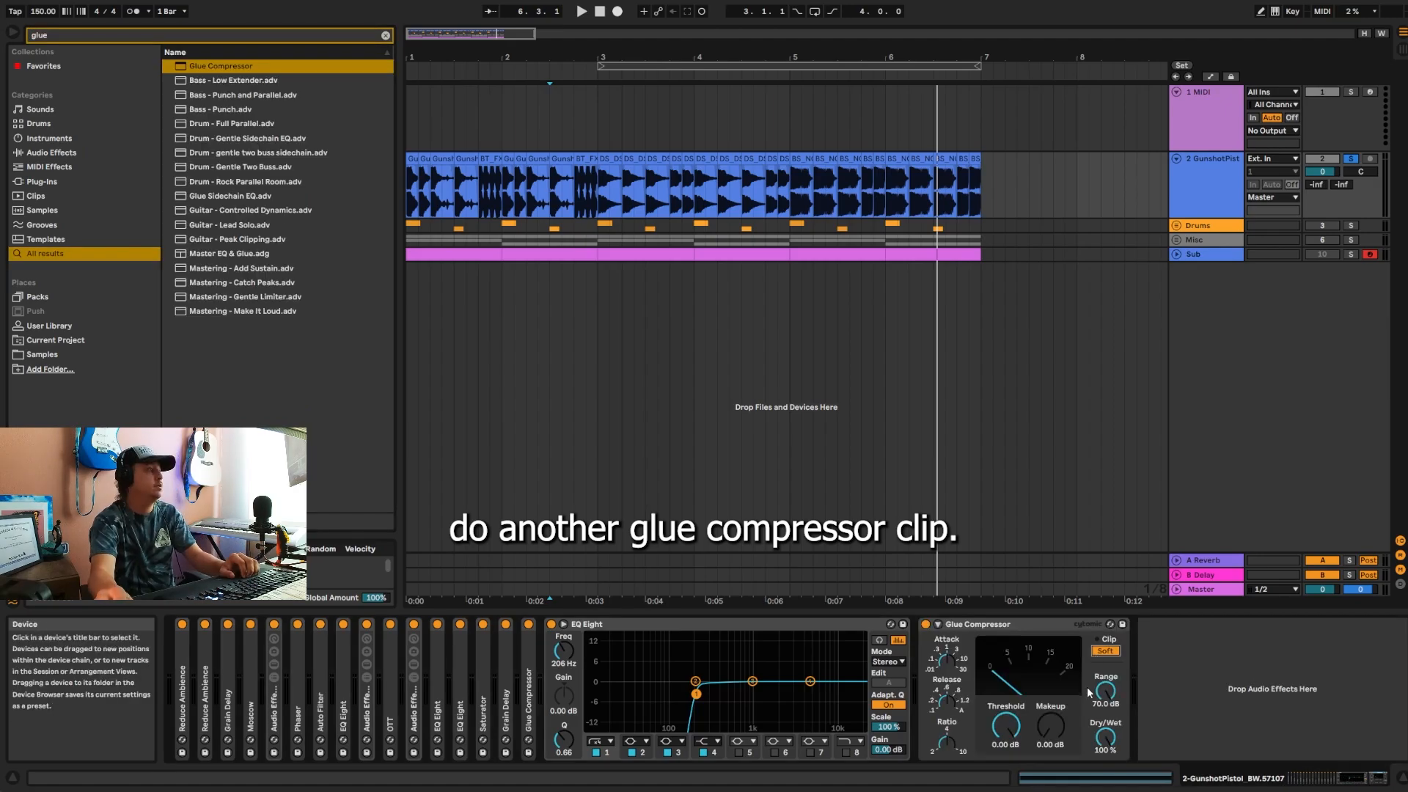
Step: Audition the GunshotPistol track and collapse the last EQ Eight and the final Glue Compressor in its chain
key("space")
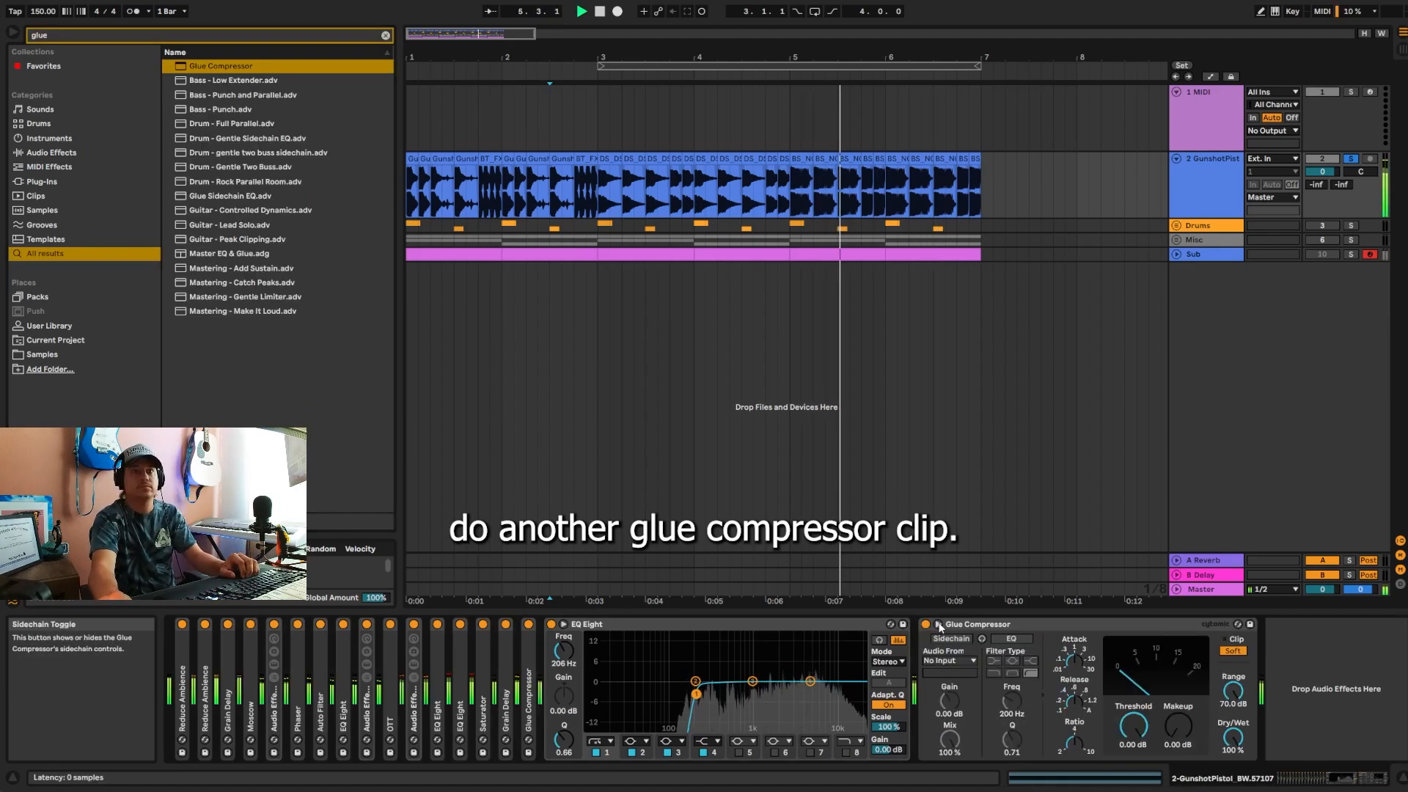
double_click(612, 624)
double_click(633, 624)
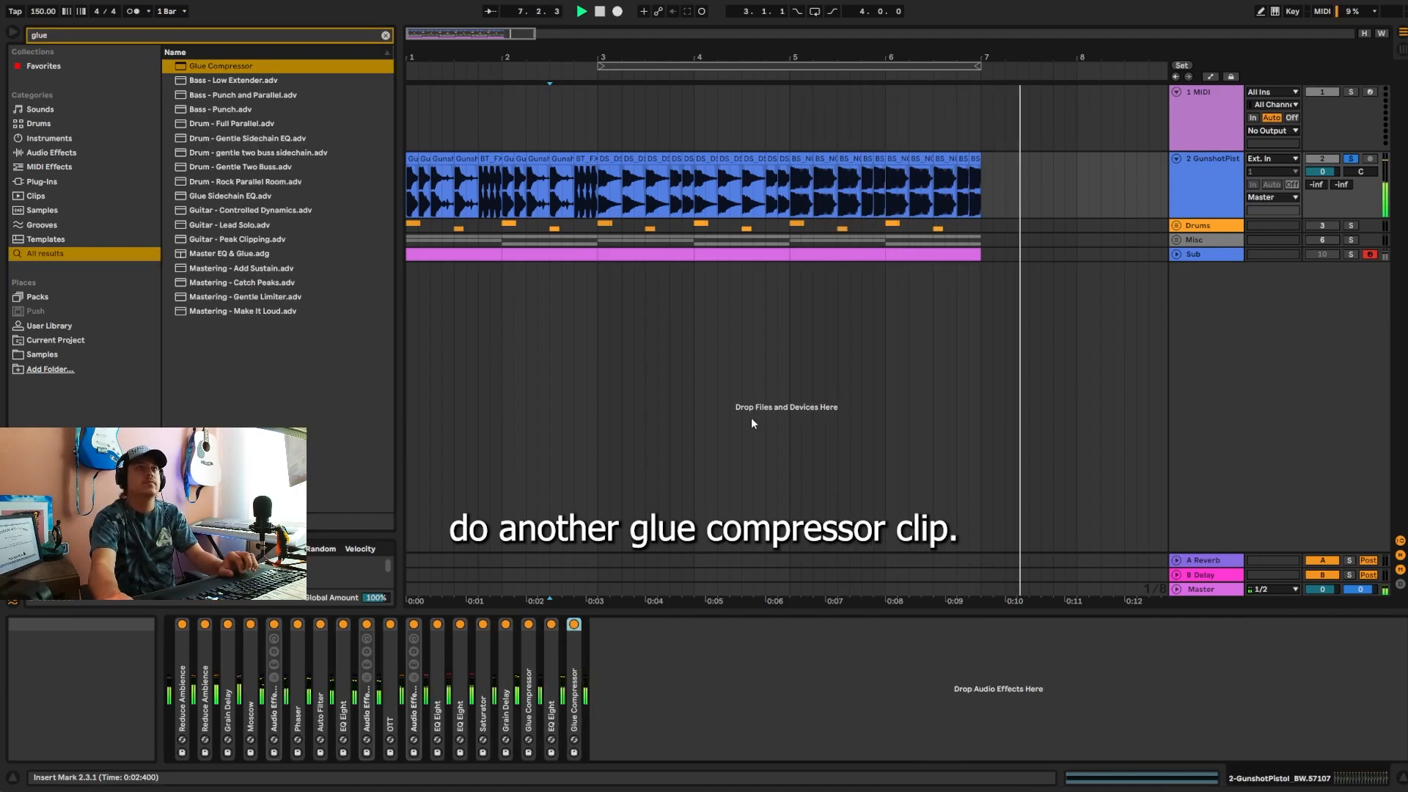
key("space")
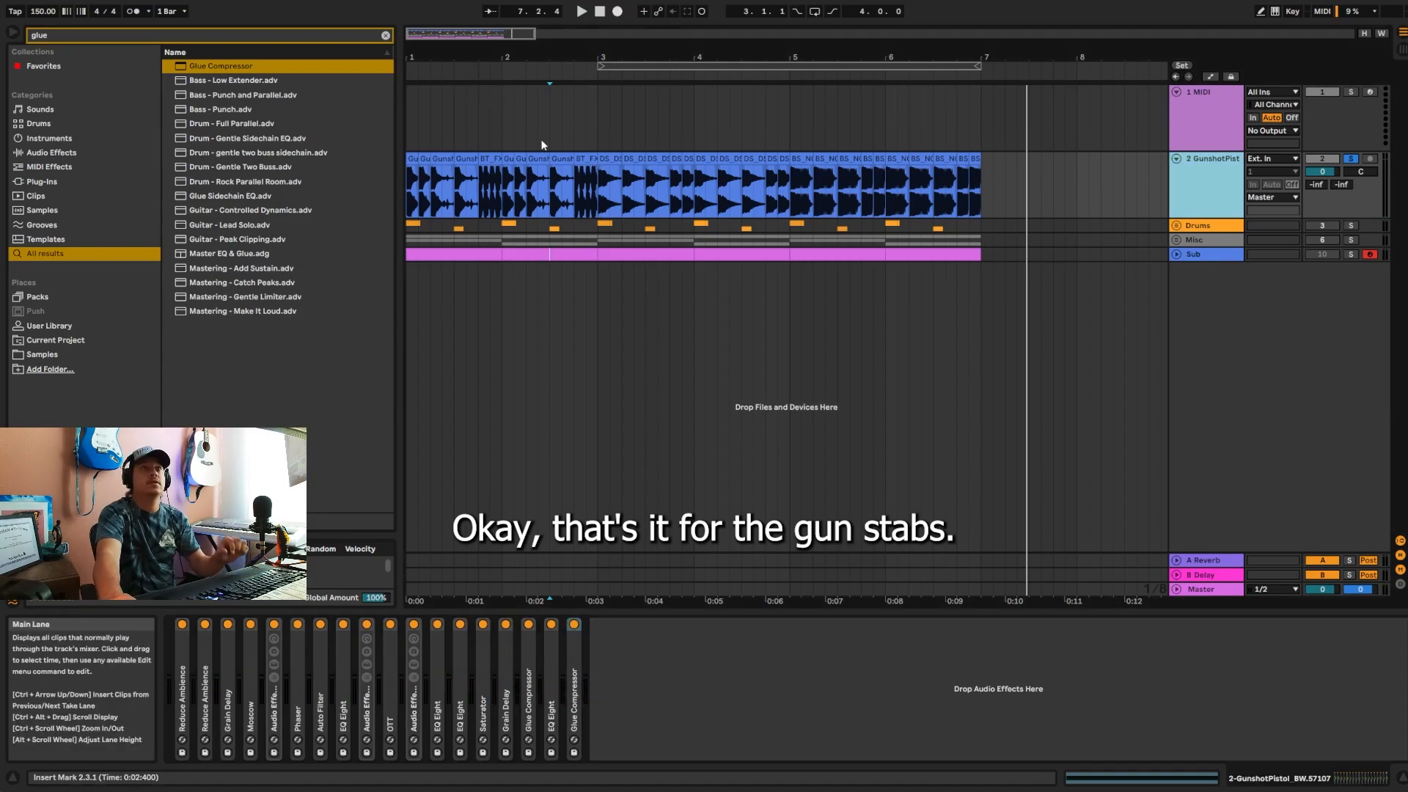
Step: Return playback to the start and group every device from the first Reduce Ambience to the last Glue Compressor into one Audio Effect Rack
left_click(600, 11)
left_click(182, 696)
left_click(573, 674, "shift")
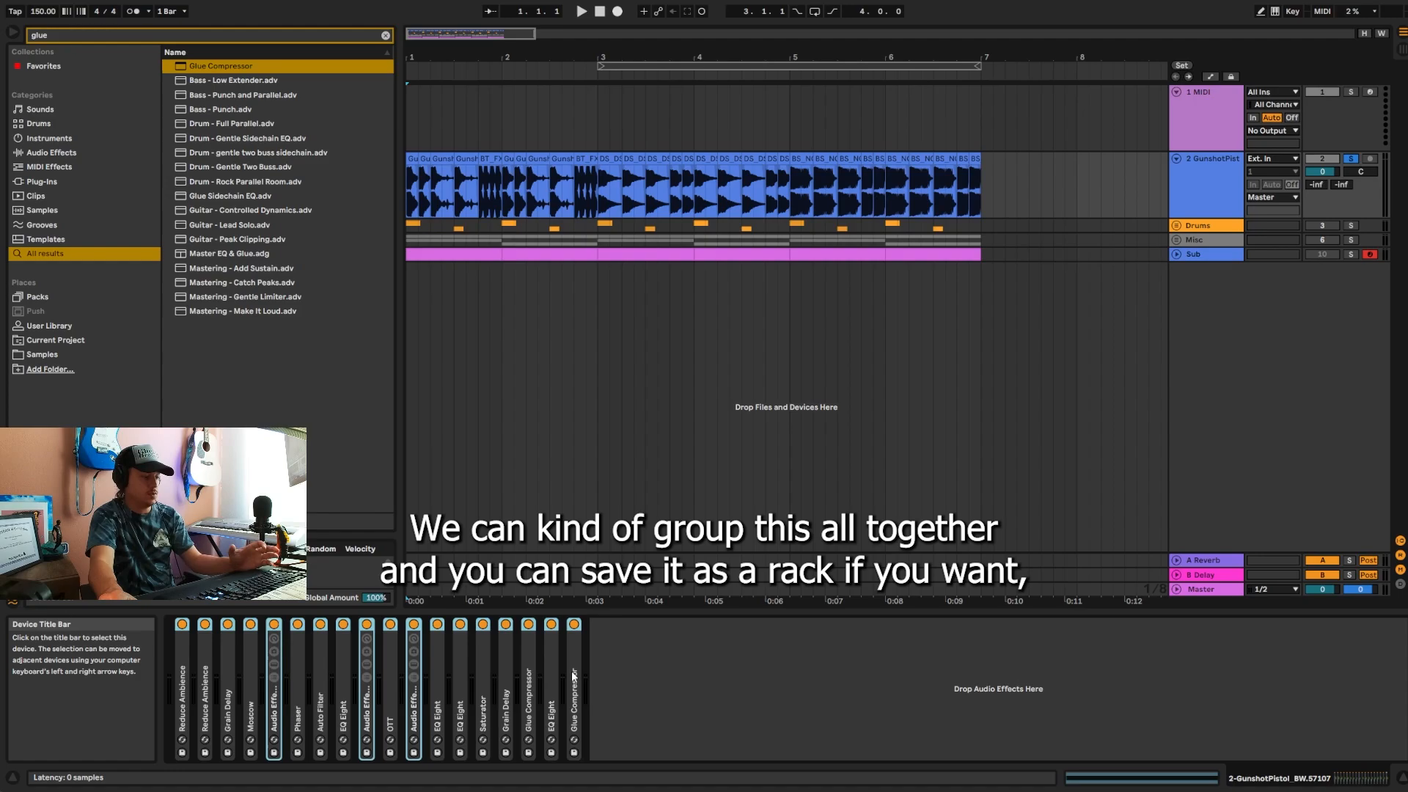
key("ctrl+g")
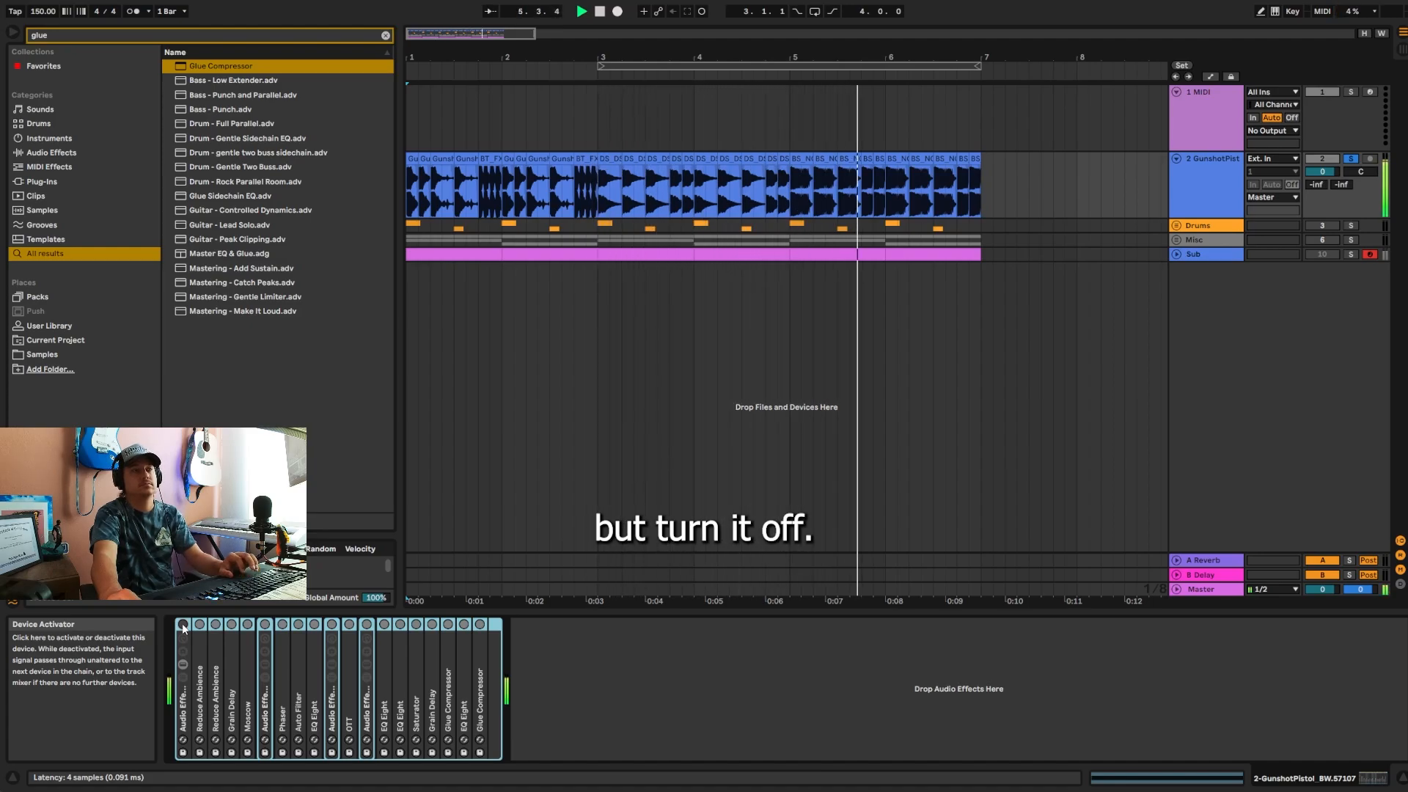
Step: Audition the GunshotPistol track with the whole rack bypassed and active, leaving the rack switched off
key("space")
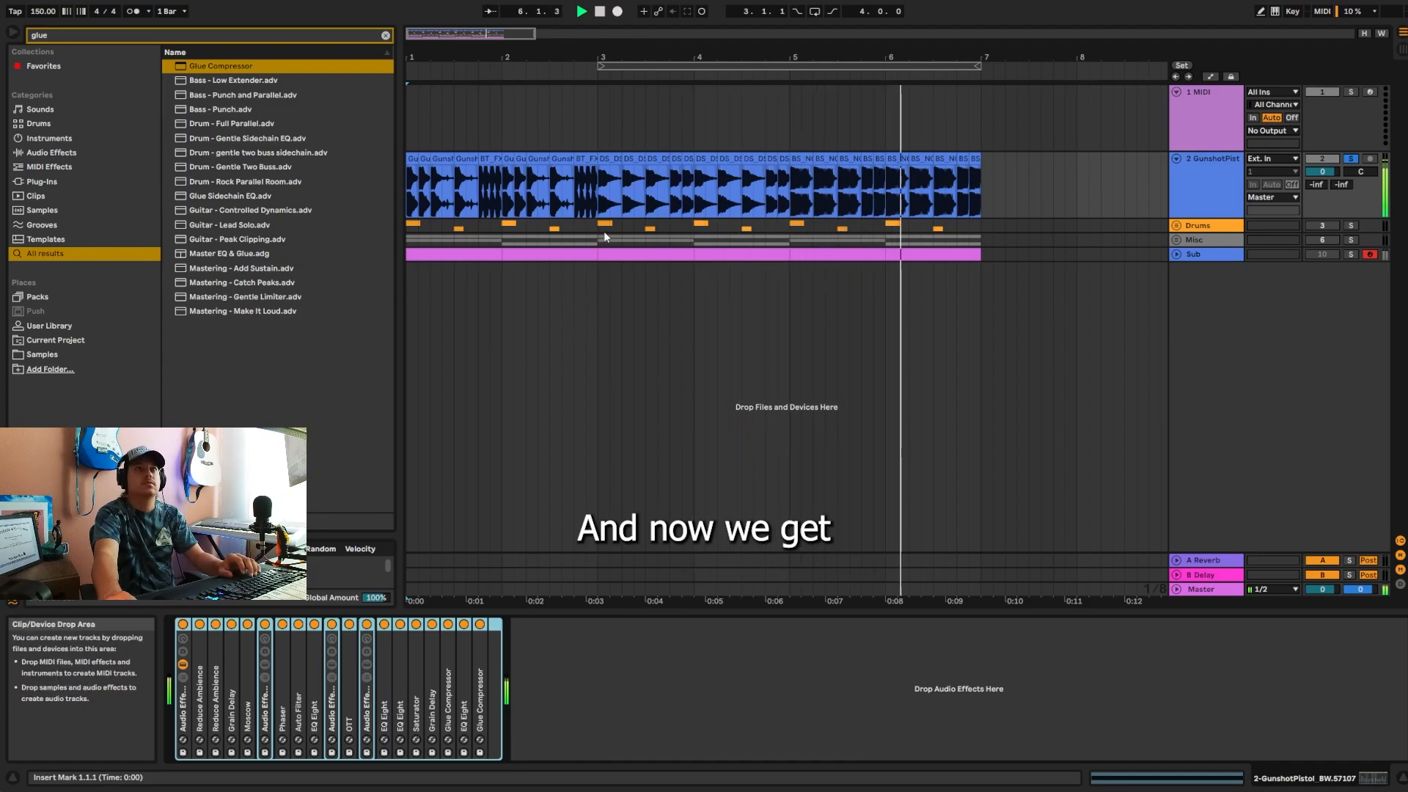
key("space")
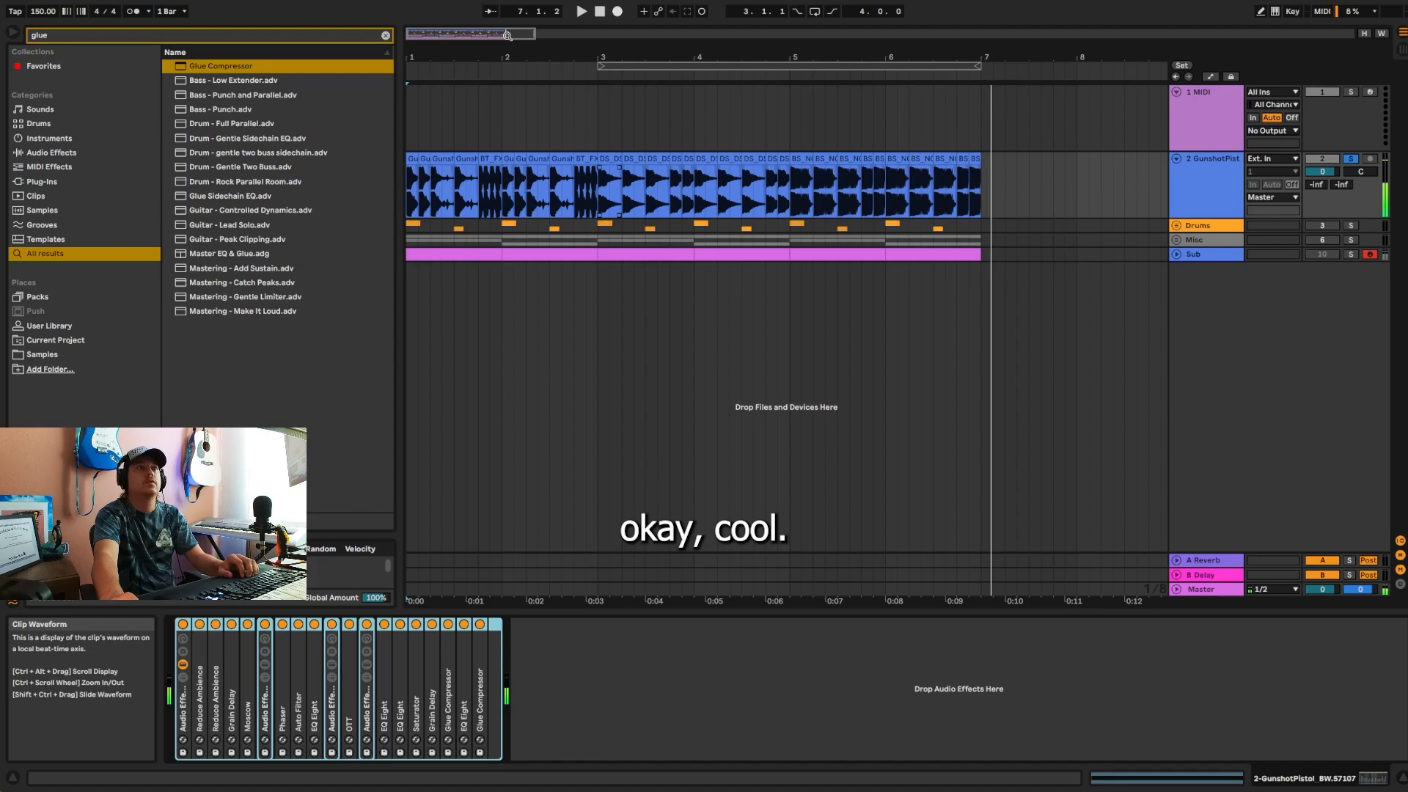
left_click_drag(454, 53, 454, 92)
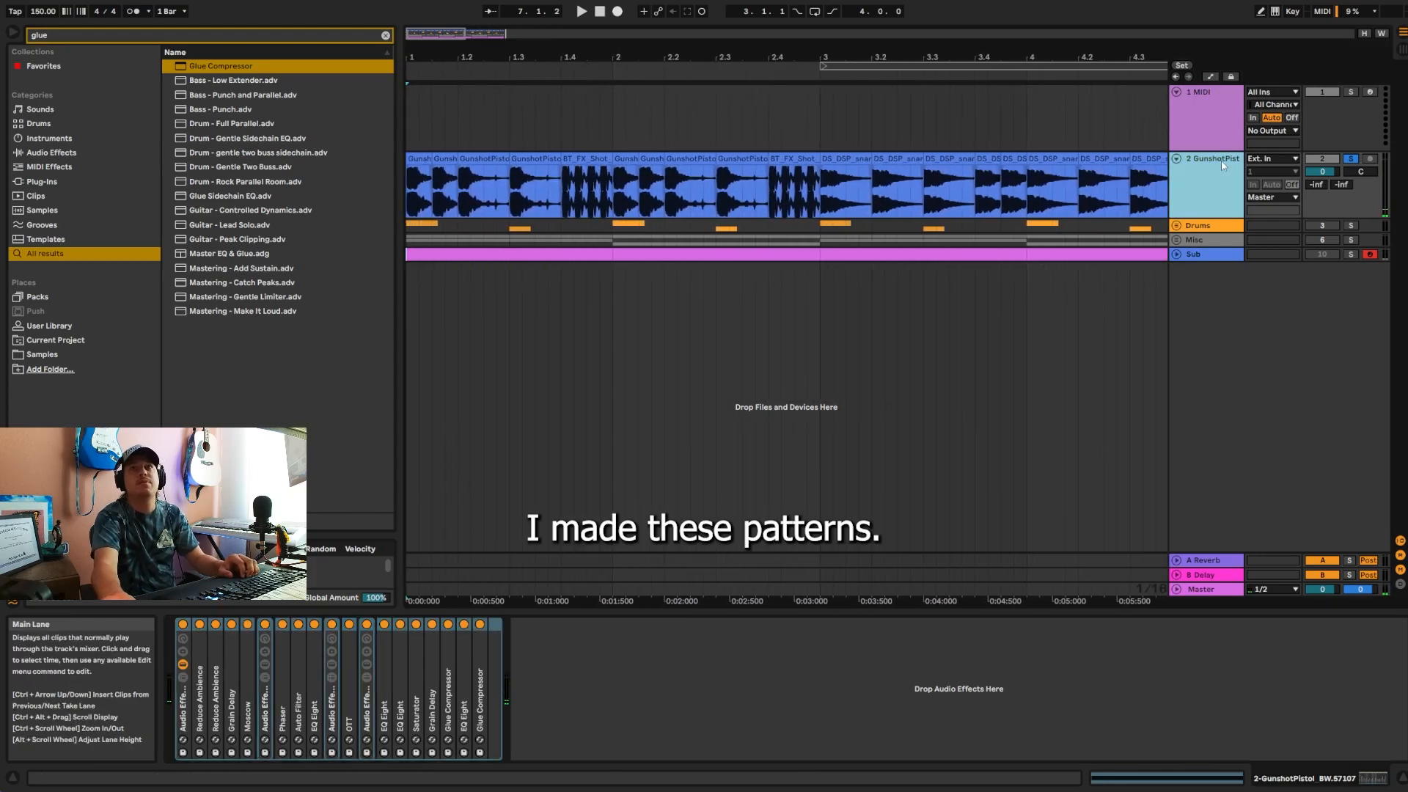
left_click(183, 624)
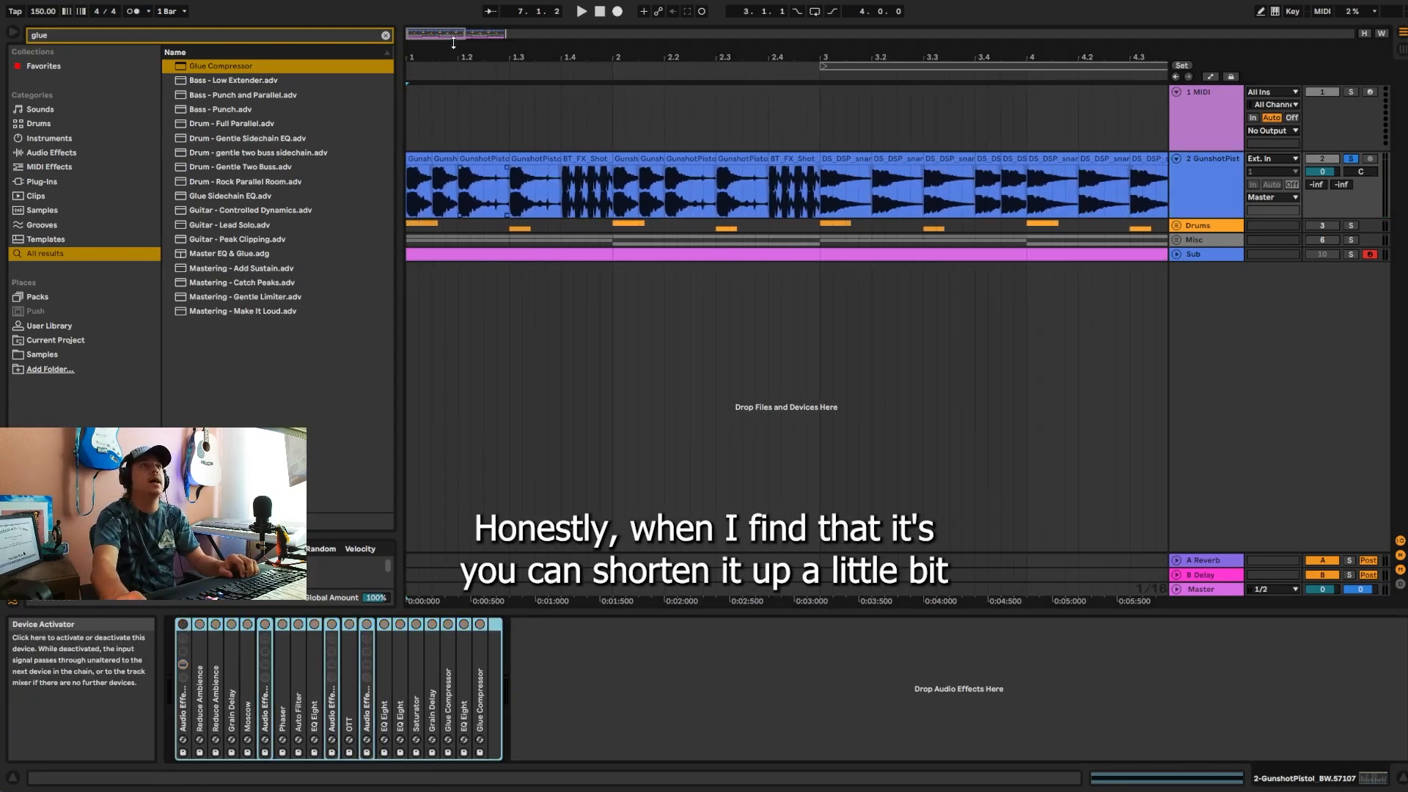
Step: Shorten the first GunshotPistol clip to about a 32nd note and replace the second one at 1.1.3 with a copy of it
left_click_drag(465, 56, 465, 89)
left_click(428, 162)
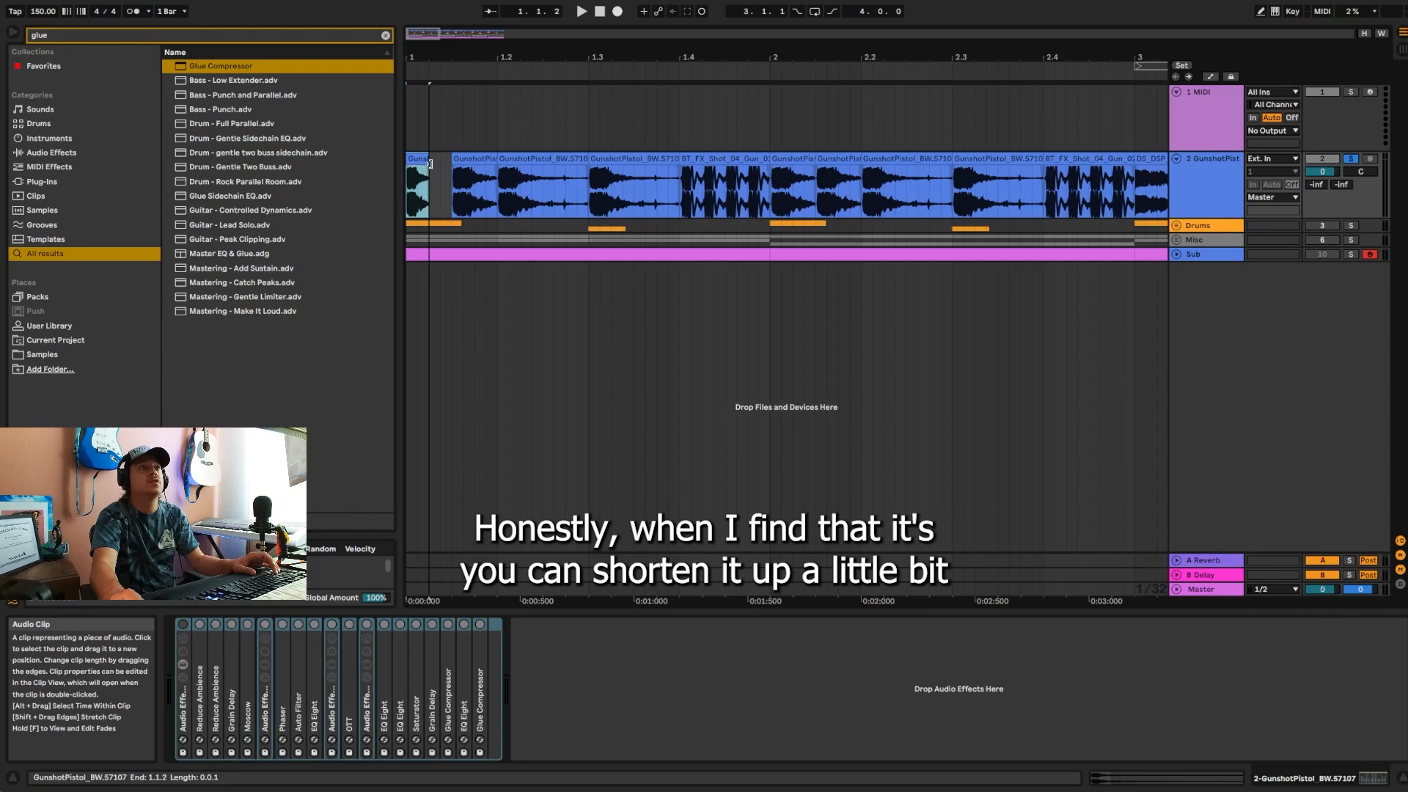
left_click_drag(431, 164, 421, 166)
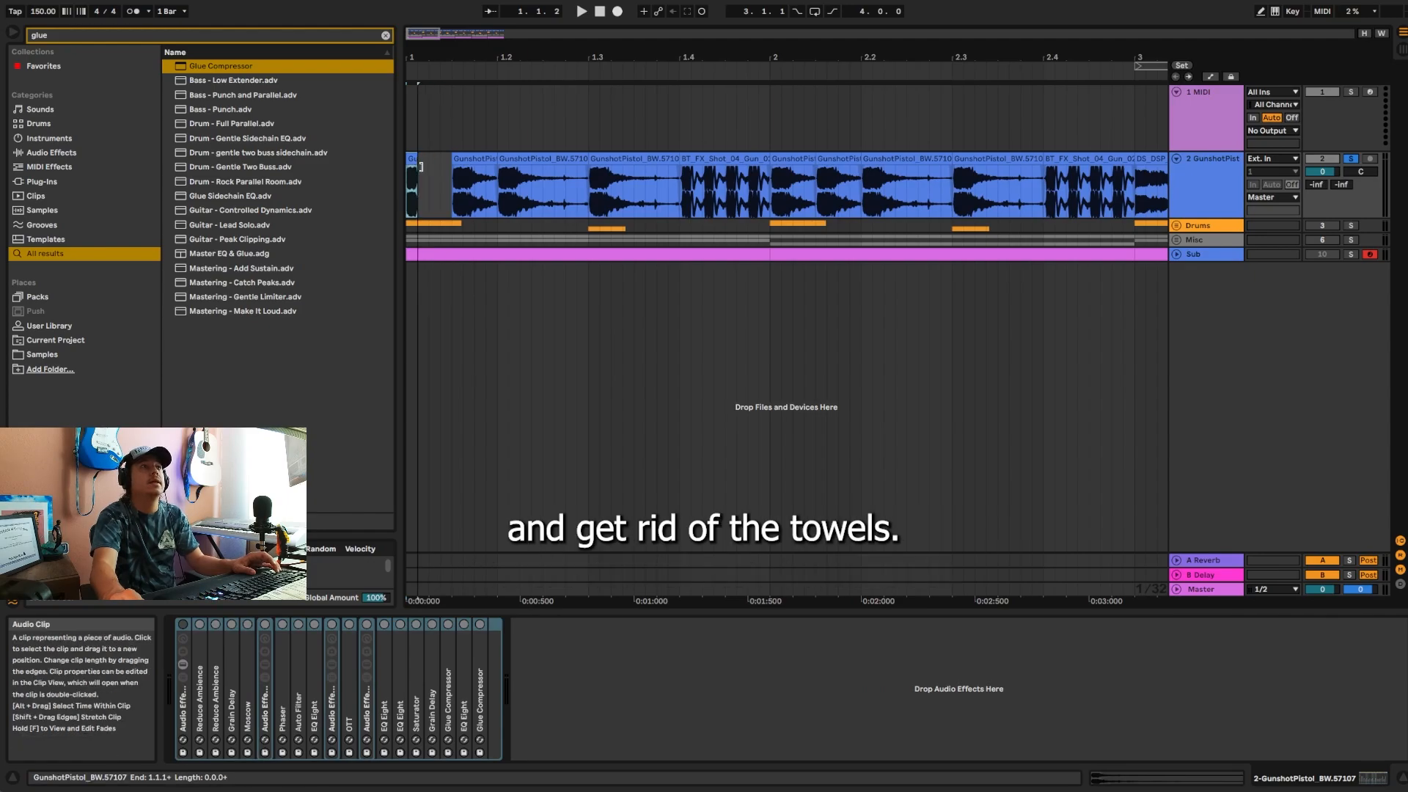
left_click(493, 162)
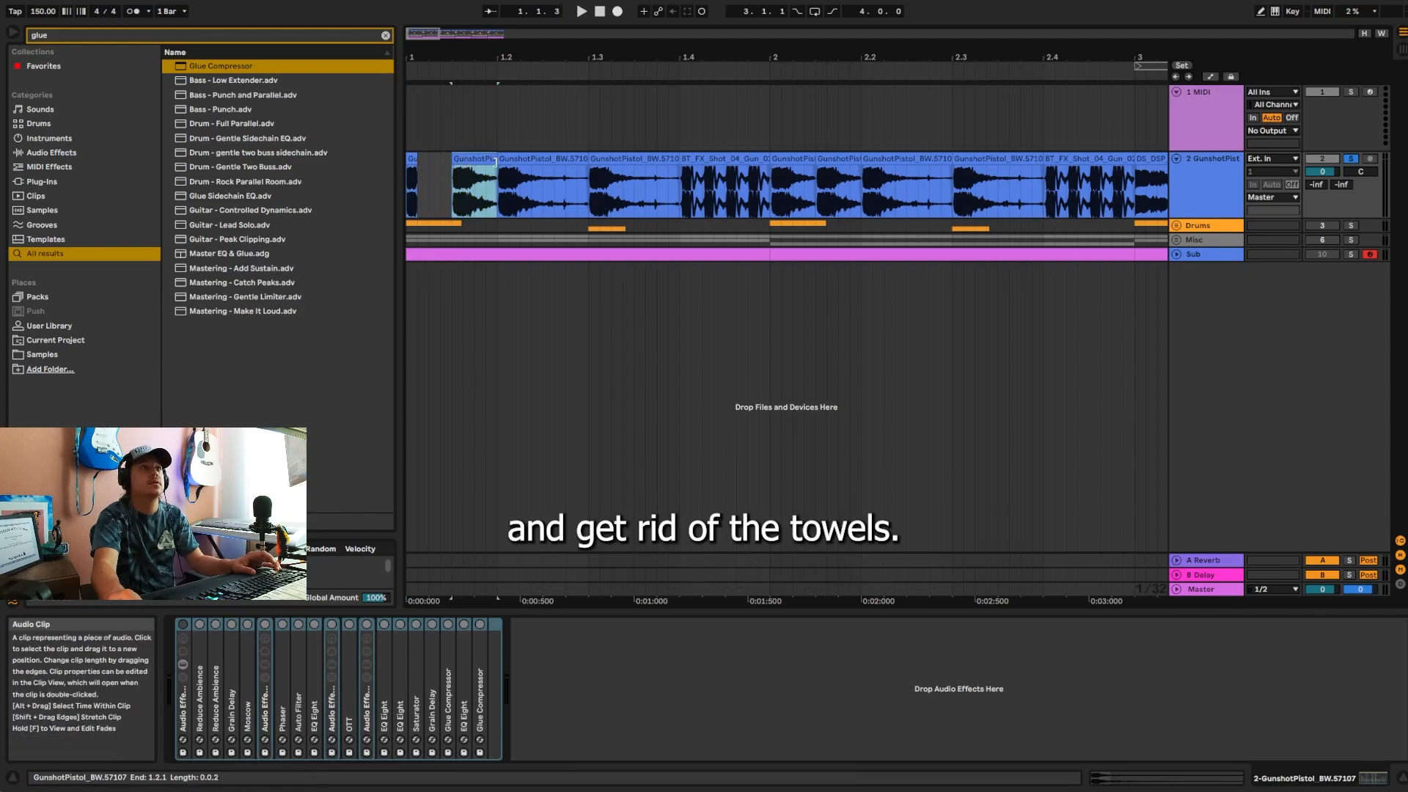
key("Delete")
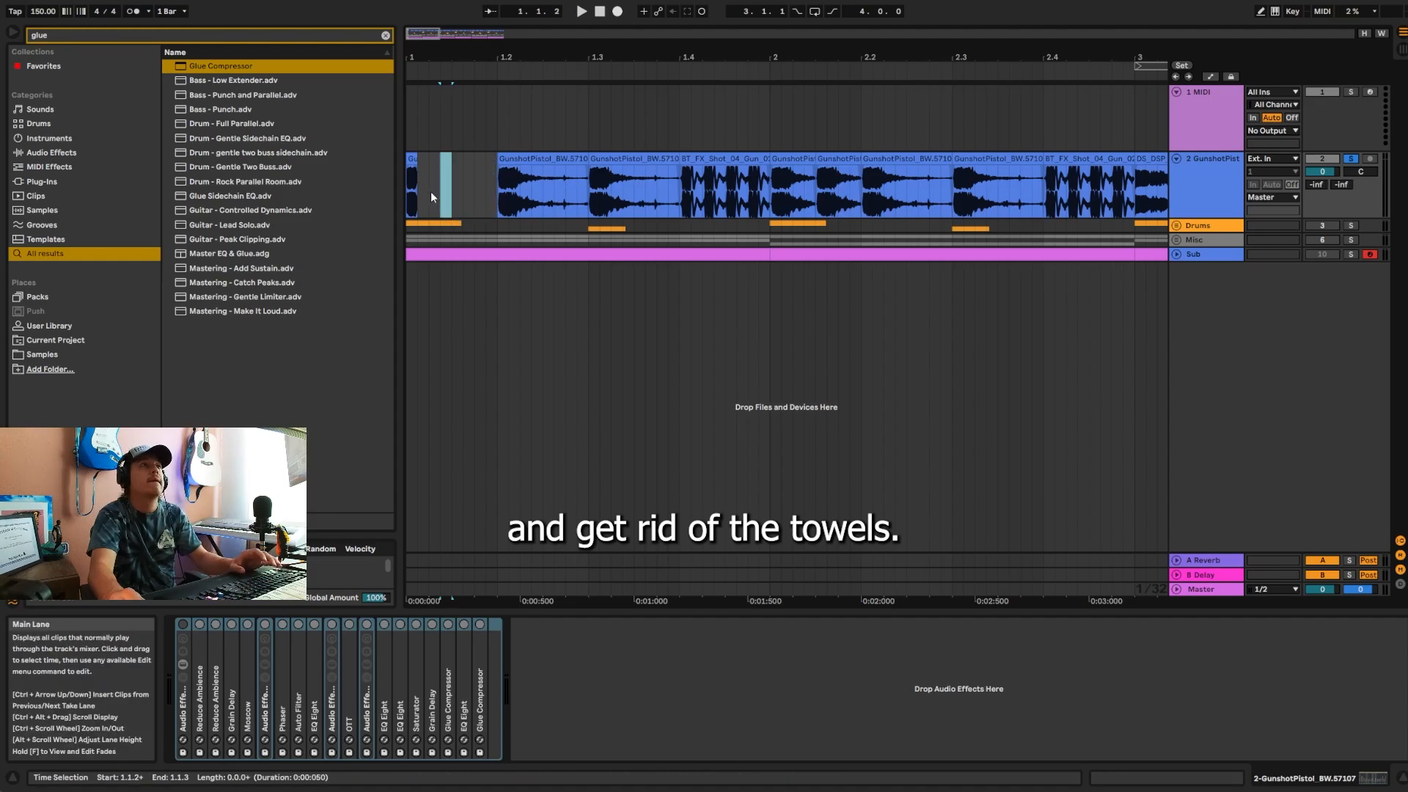
key("ctrl+d")
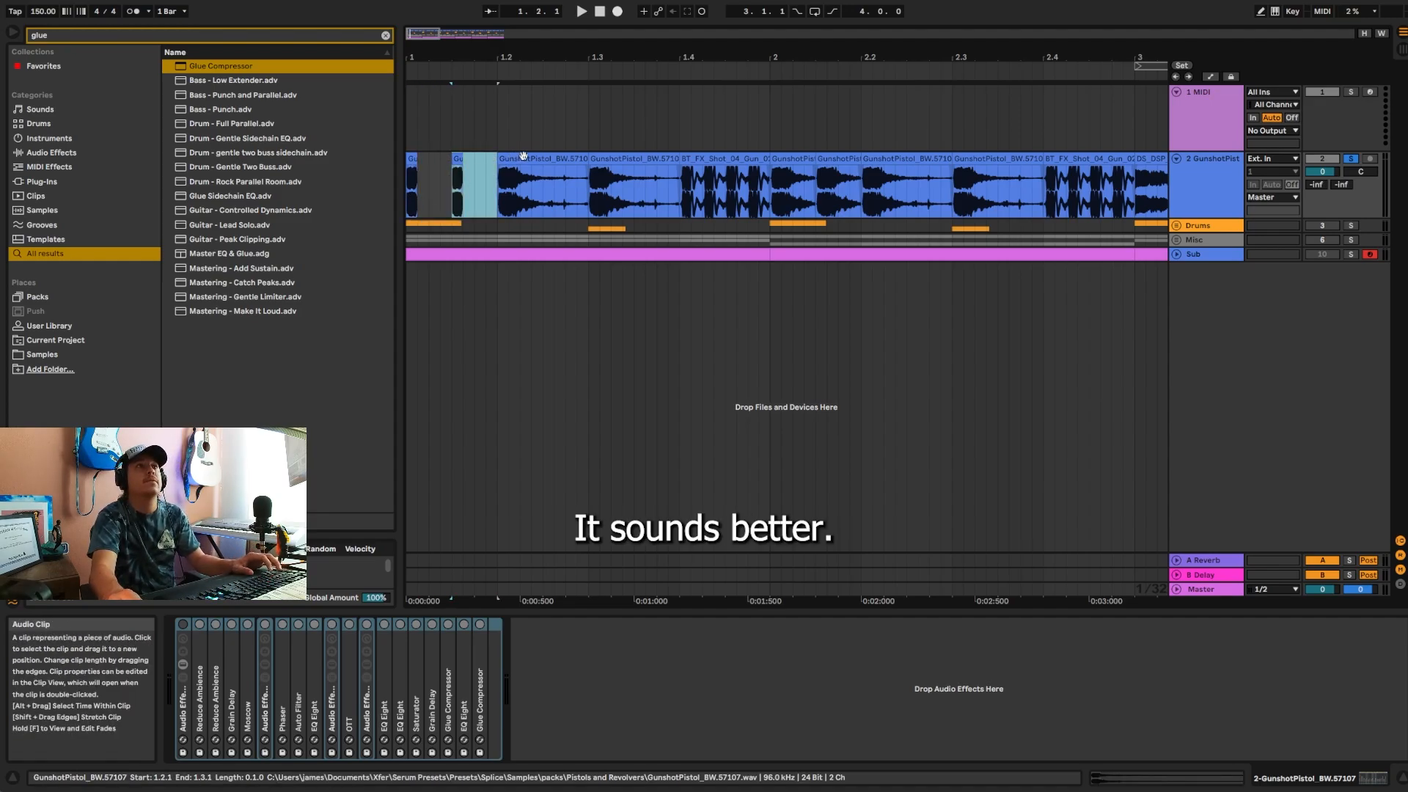
Step: Trim the tails of the GunshotPistol clips at 1.2 and 1.3 down to about a 32nd note each
left_click(526, 158)
left_click_drag(554, 166, 509, 167)
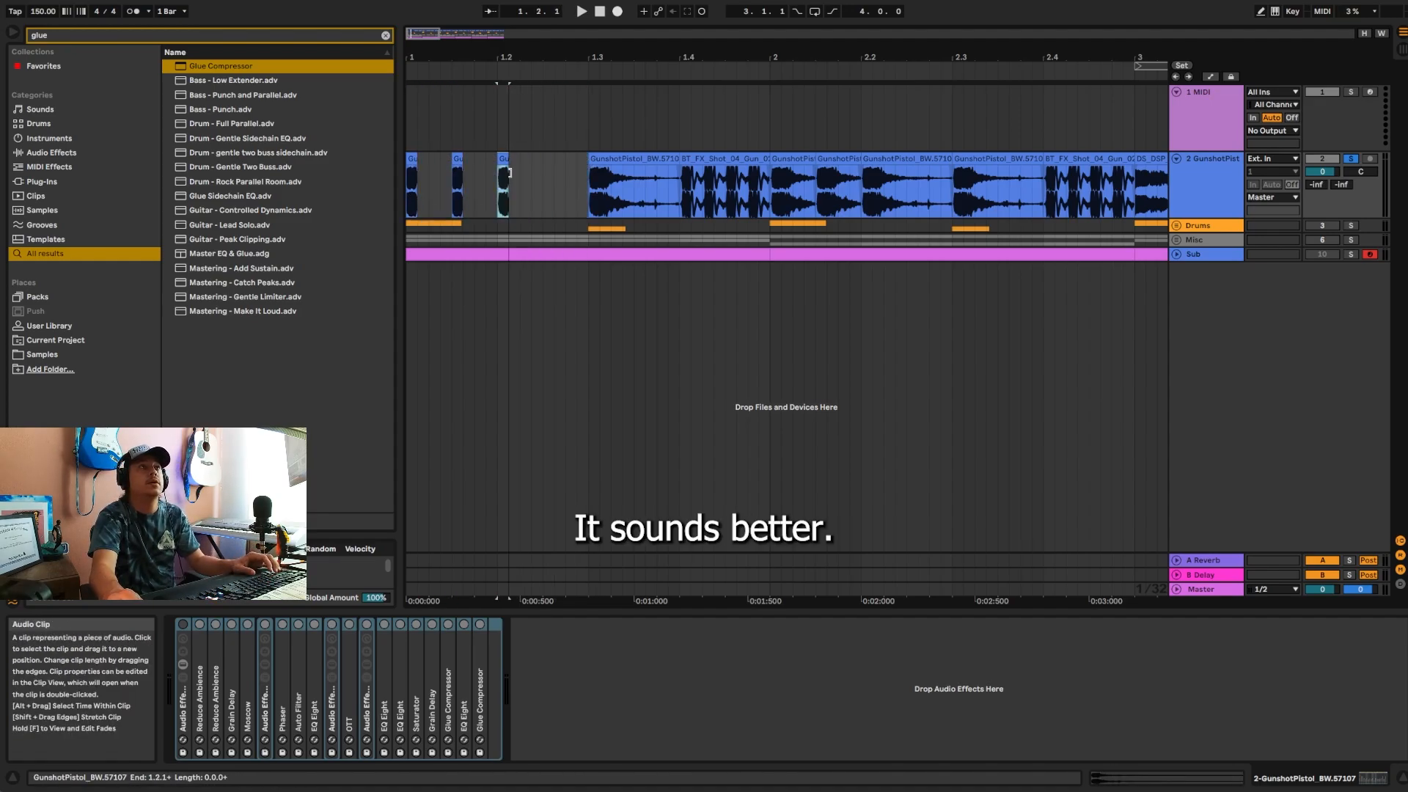
left_click(637, 157)
left_click_drag(681, 159, 600, 167)
Step: Split the BT_FX_Shot_04_Gun_02 clip at the end of bar 1 just before its second shot
left_click_drag(727, 57, 726, 124)
left_click(620, 160)
left_click(638, 198)
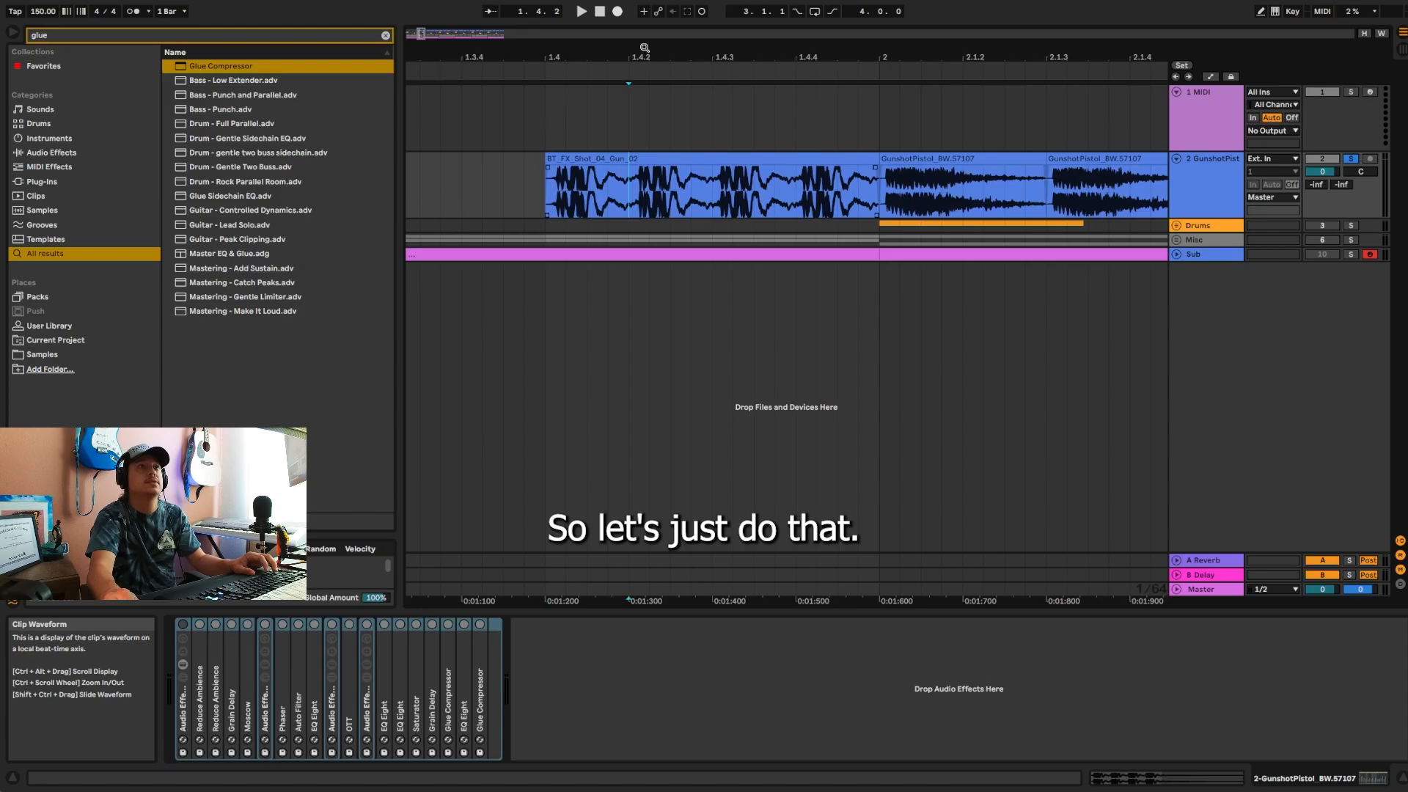
mouse_move(645, 42)
left_mouse_down()
mouse_move(641, 88)
mouse_move(641, 45)
left_mouse_up()
left_click(633, 194)
mouse_move(640, 58)
left_mouse_down()
mouse_move(639, 117)
mouse_move(678, 41)
left_mouse_up()
key("ctrl+e")
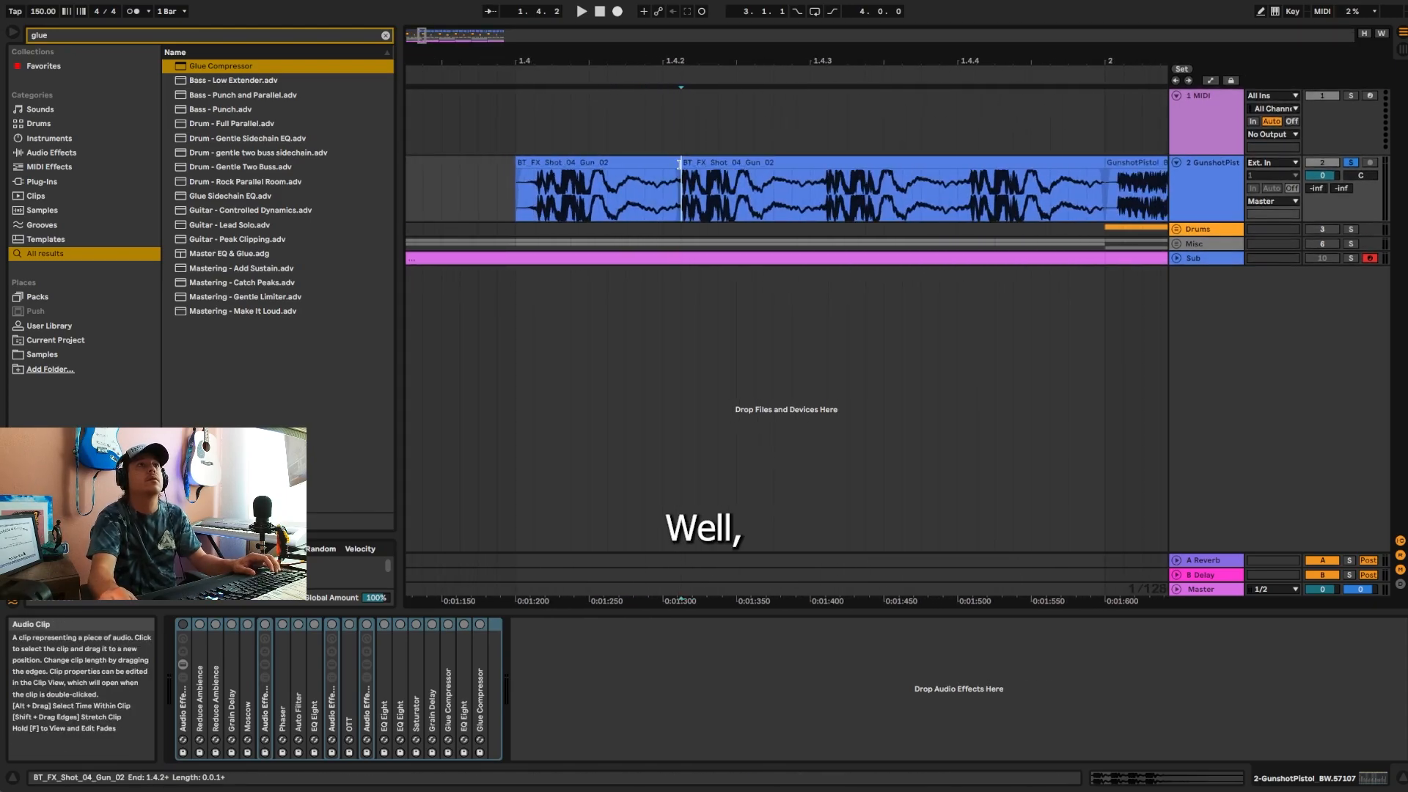
Step: Trim the first BT_FX_Shot_04_Gun_02 shot, delete the remaining part of the clip and duplicate the shortened shot three times up to bar 2
left_click_drag(680, 164, 589, 165)
left_click_drag(518, 165, 526, 163)
left_click_drag(550, 62, 487, 40)
key("Delete")
left_click_drag(819, 195, 456, 195)
key("ctrl+d")
key("ctrl+d")
key("ctrl+d")
Step: Trim the tails of the GunshotPistol clips at 2.1.1 and 2.1.3 so only short hits remain
left_click_drag(872, 62, 664, 48)
left_click(668, 159)
left_click_drag(763, 164, 658, 176)
left_click_drag(907, 166, 799, 185)
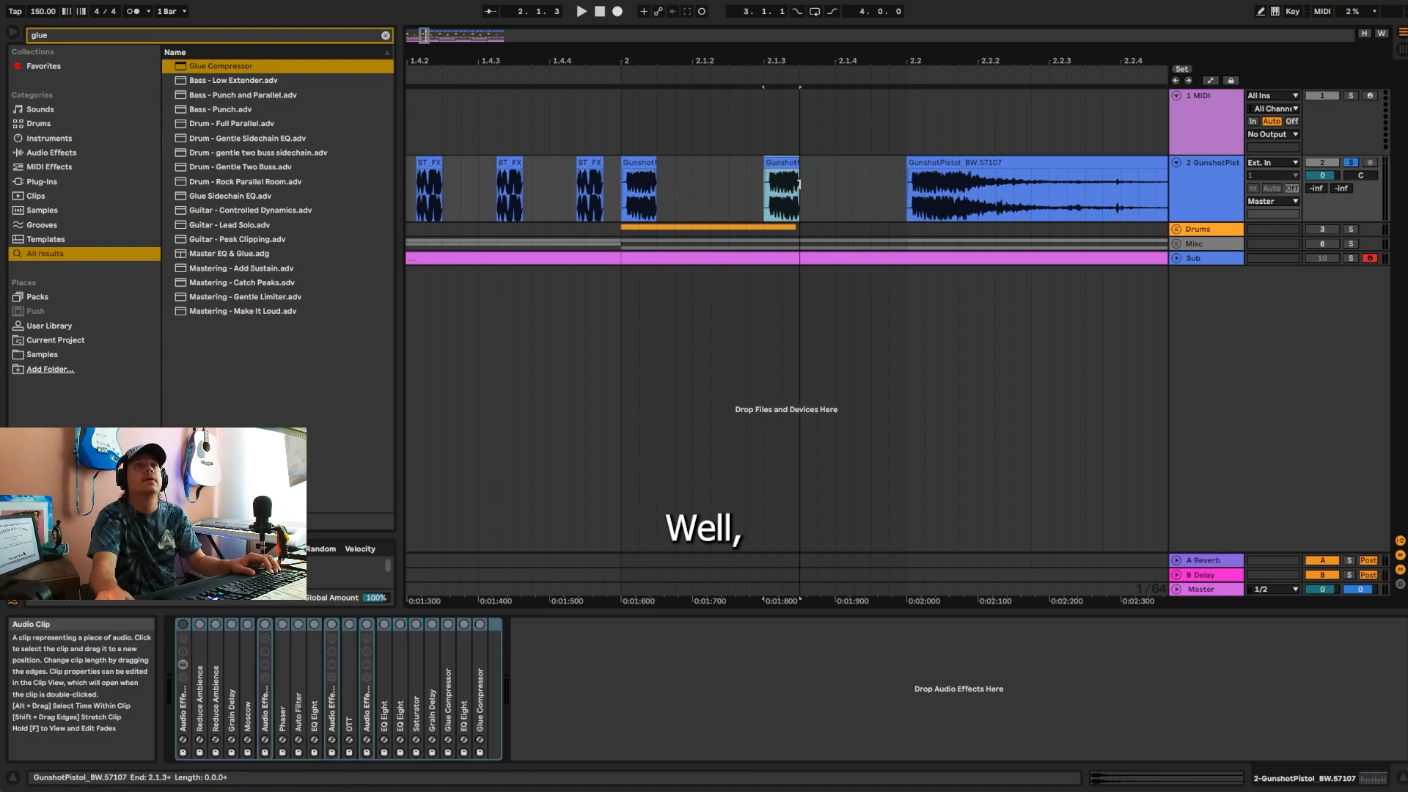
Step: Trim the tails of the GunshotPistol clips at 2.2 and 2.3 so only short hits remain
left_click_drag(800, 52, 583, 41)
left_click(873, 159)
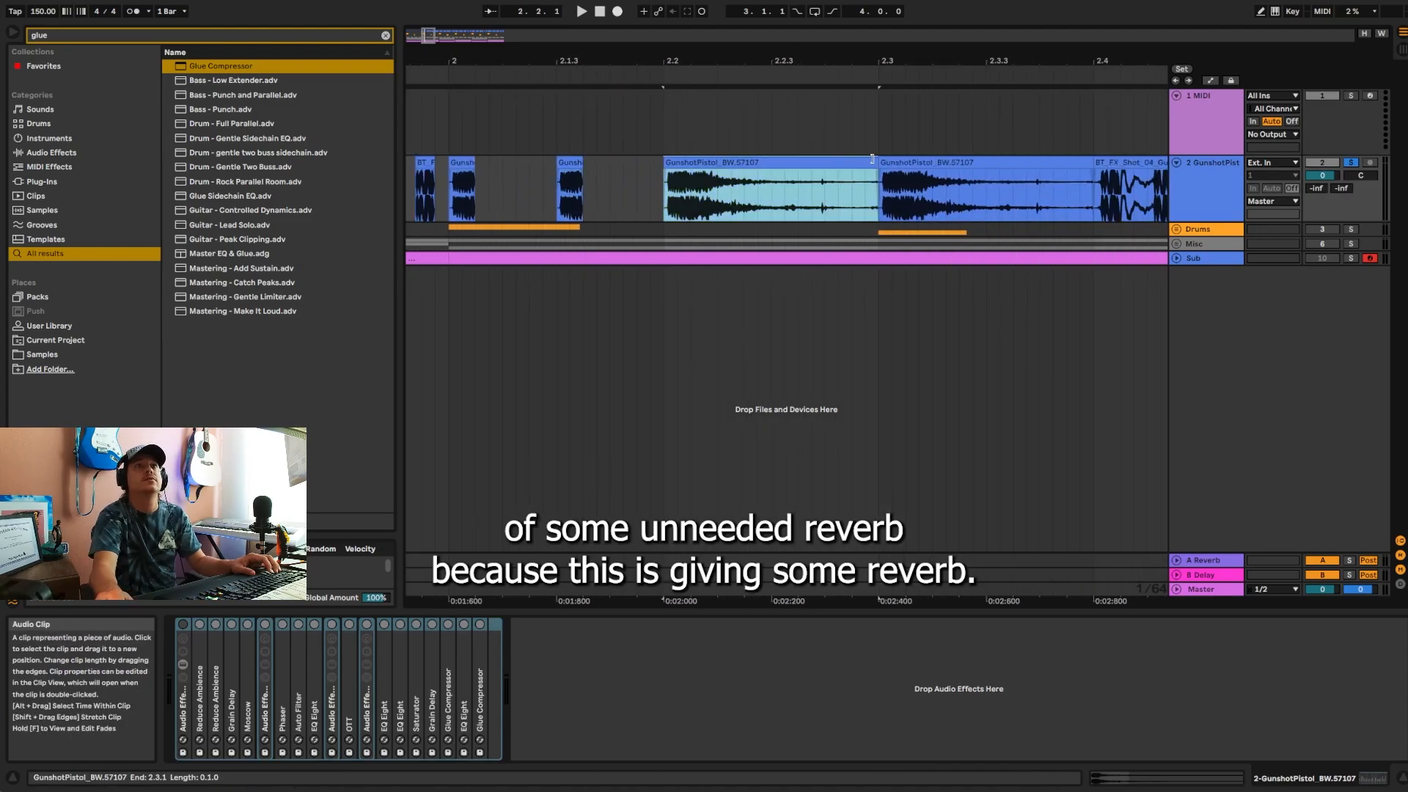
left_click_drag(873, 159, 691, 163)
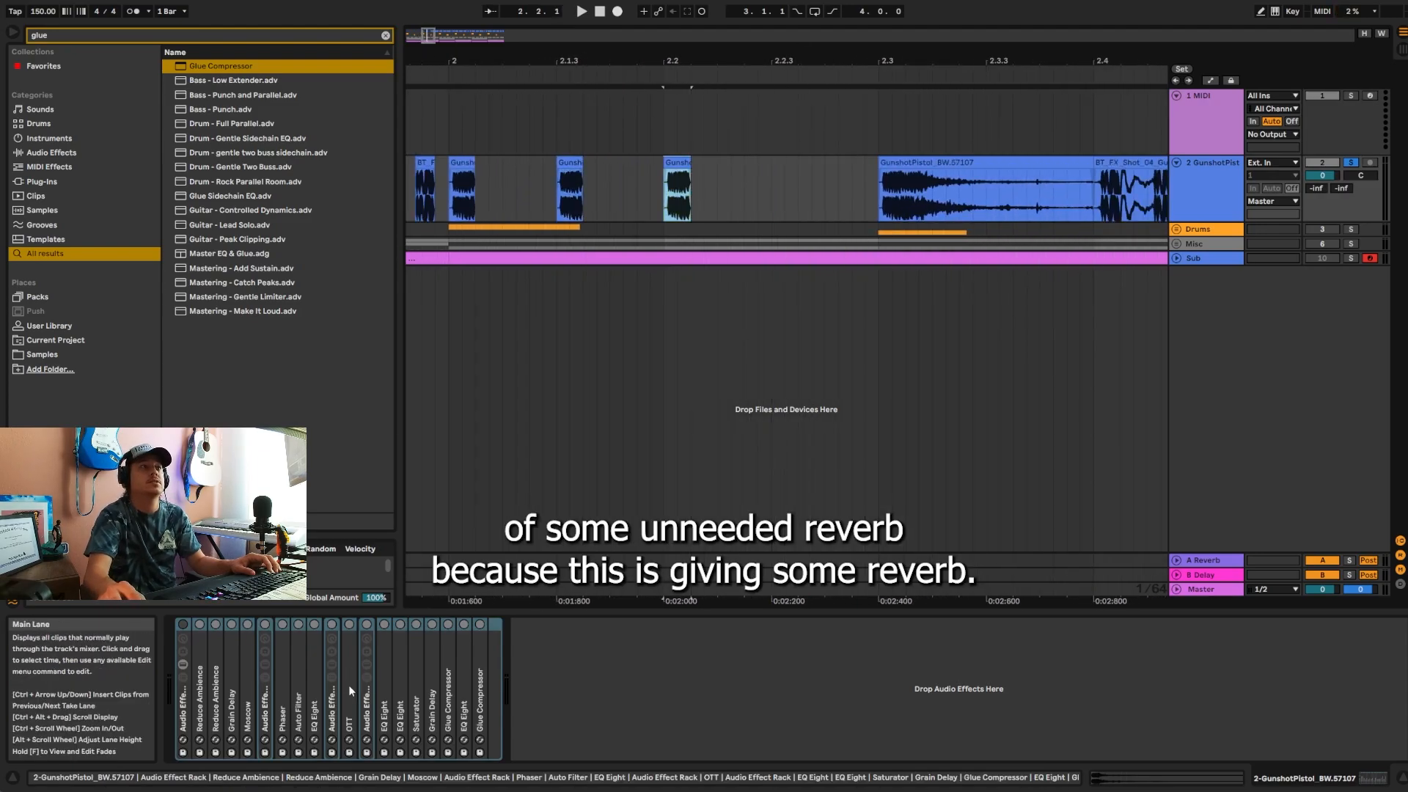
left_click_drag(930, 61, 782, 58)
left_click(922, 162)
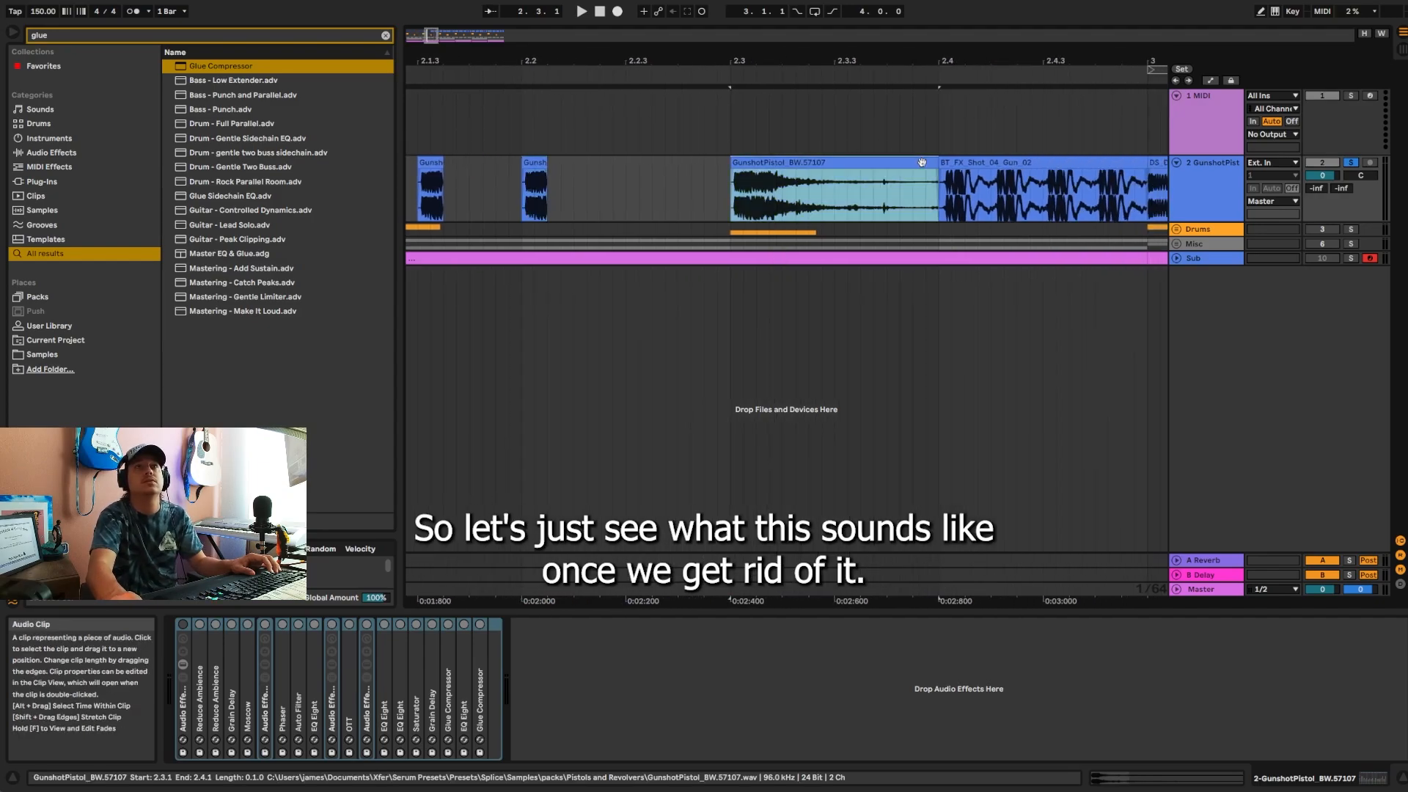
left_click_drag(936, 162, 768, 177)
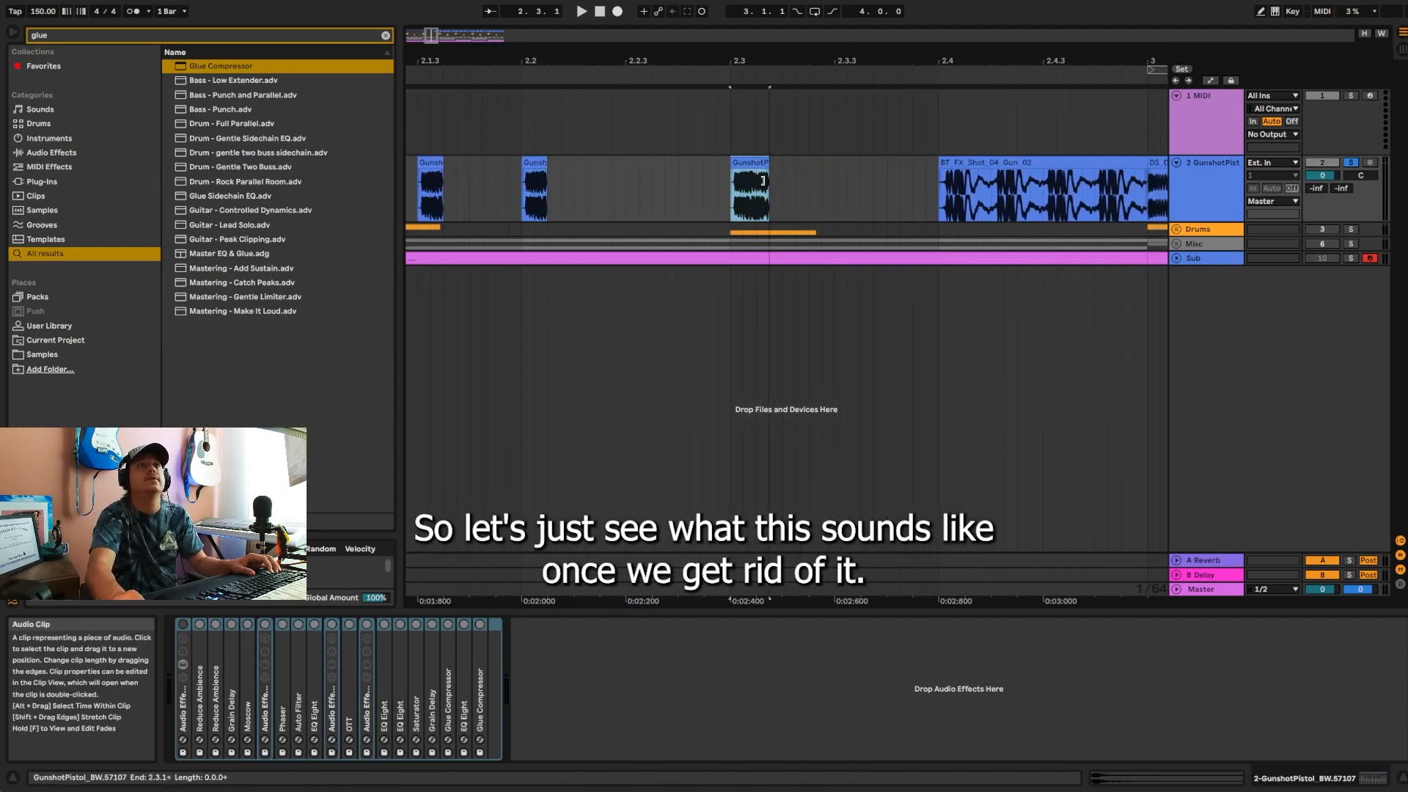
Step: Play the shortened pattern from bar 1 with the rack bypassed, and switch the rack back on to hear it processed
left_click_drag(725, 58, 700, 19)
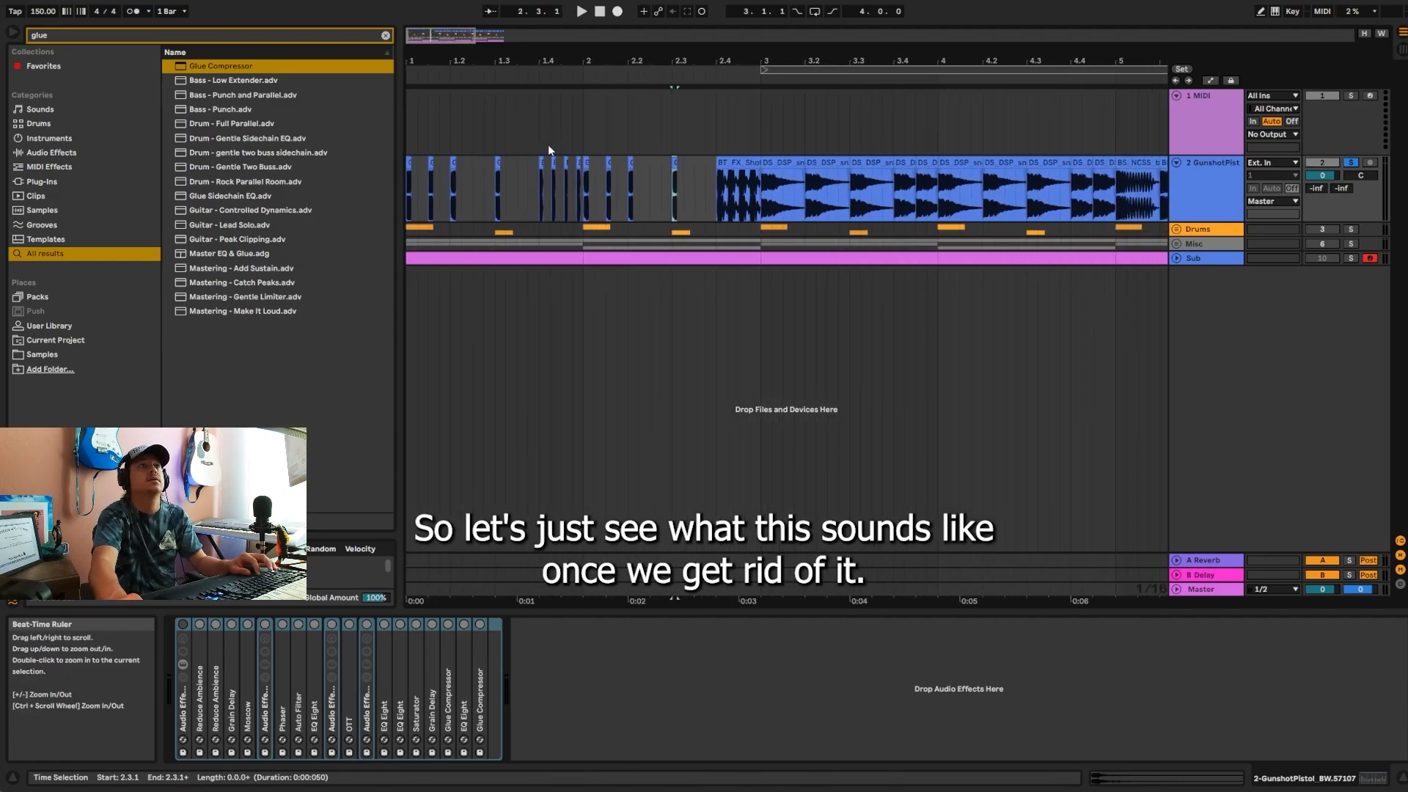
left_click(406, 197)
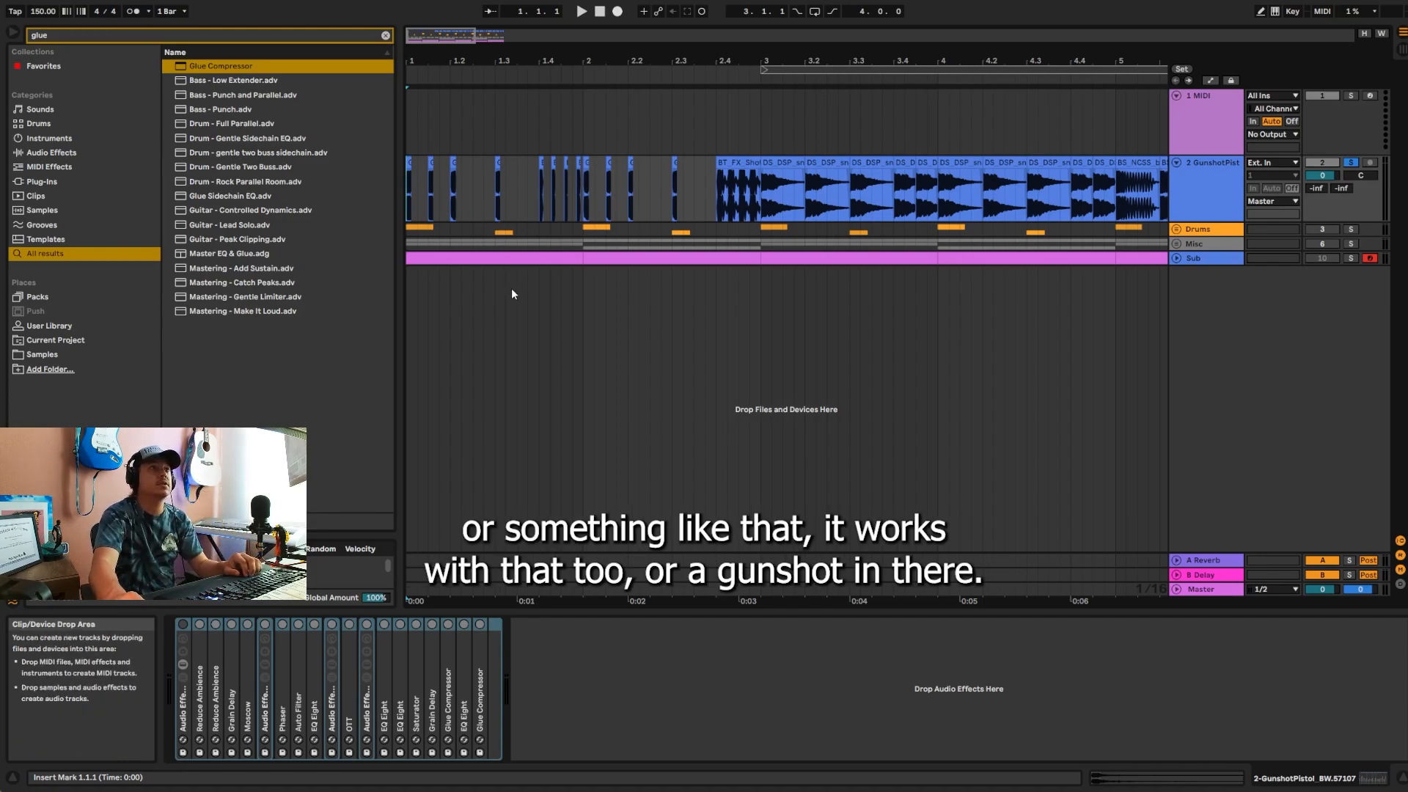
left_click_drag(465, 61, 470, 70)
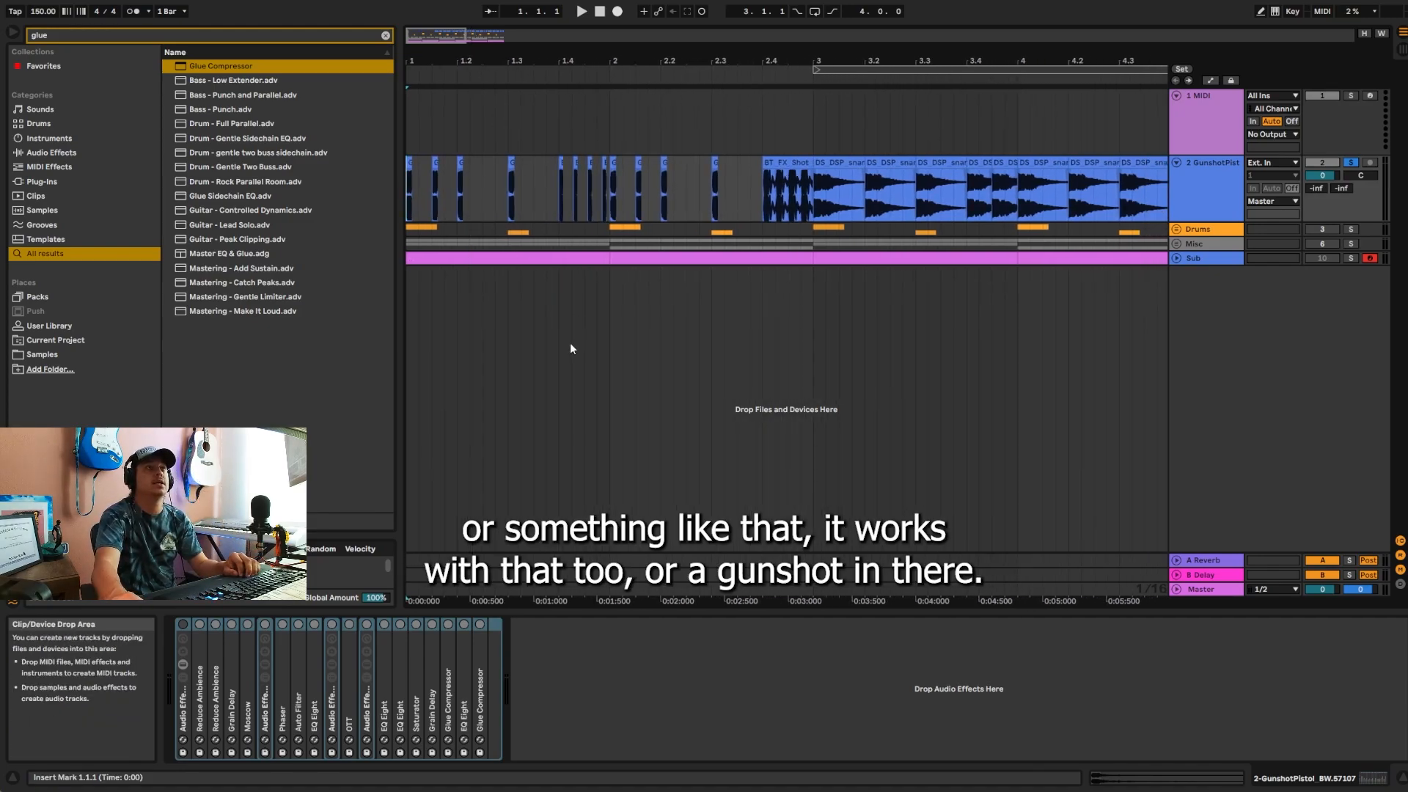
key("space")
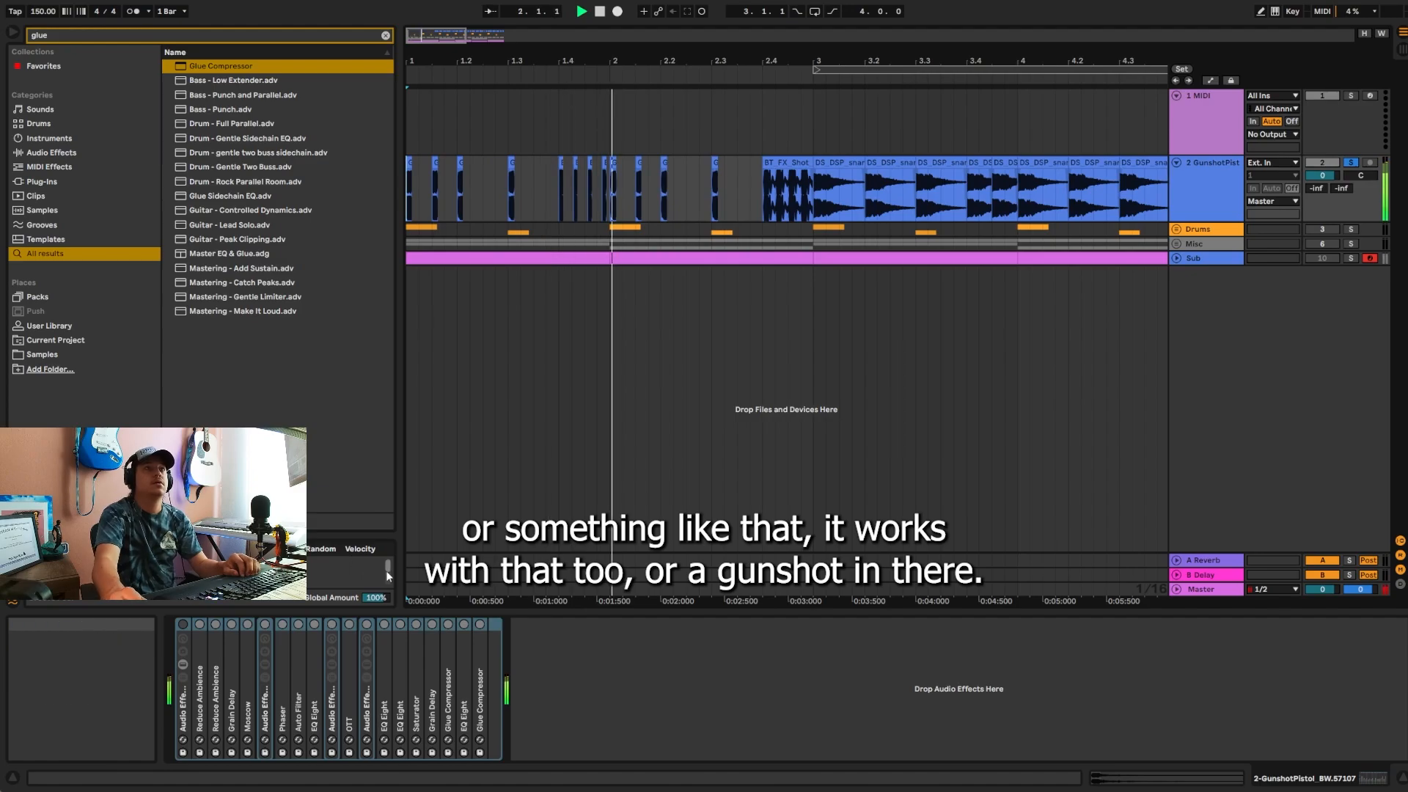
left_click(183, 625)
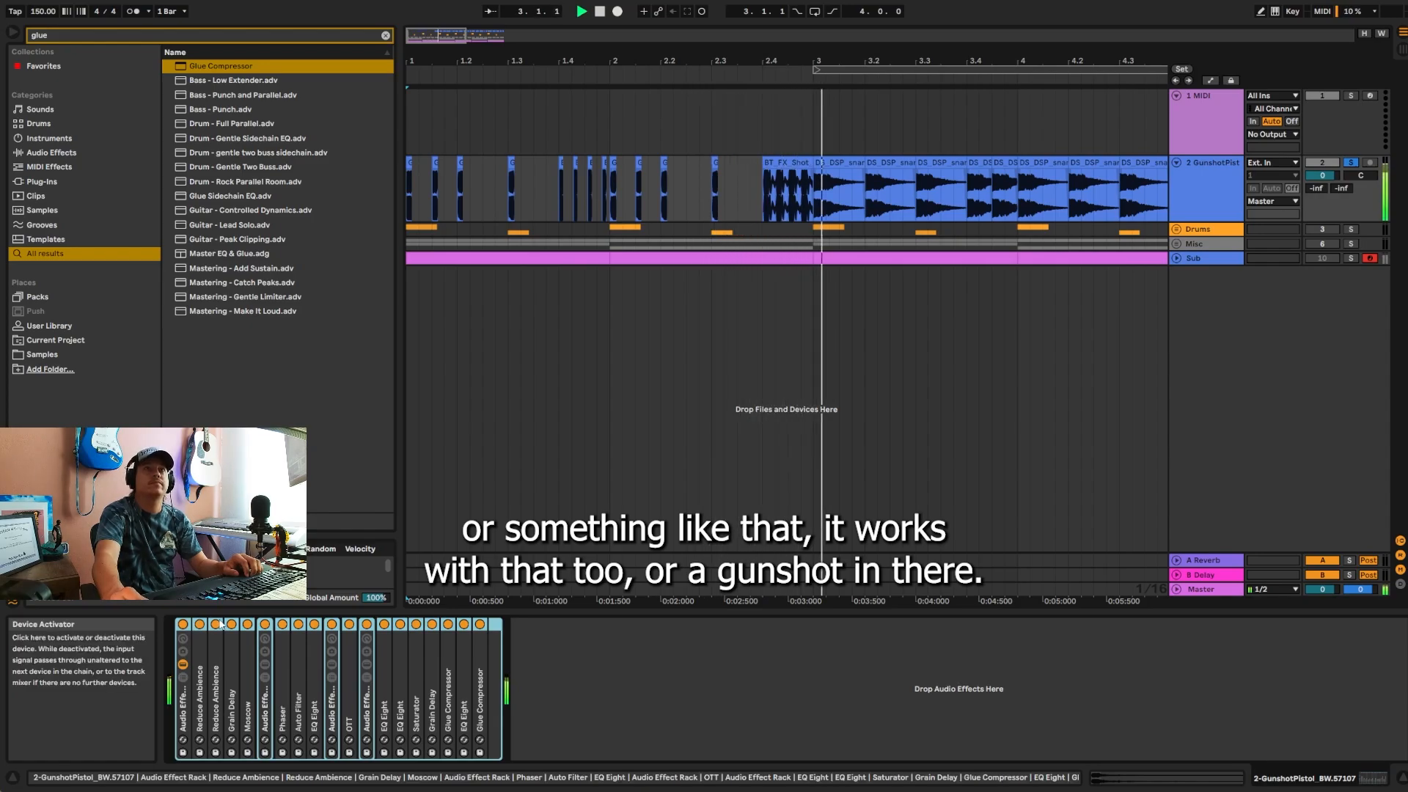
left_click_drag(718, 51, 717, 59)
key("space")
Step: Shorten the DS_DSP_snare_one_shot_crash clips at 3.1, 3.2 and 3.3 by cutting off their tails
left_click(660, 162)
left_click_drag(673, 163, 578, 163)
left_click(795, 164)
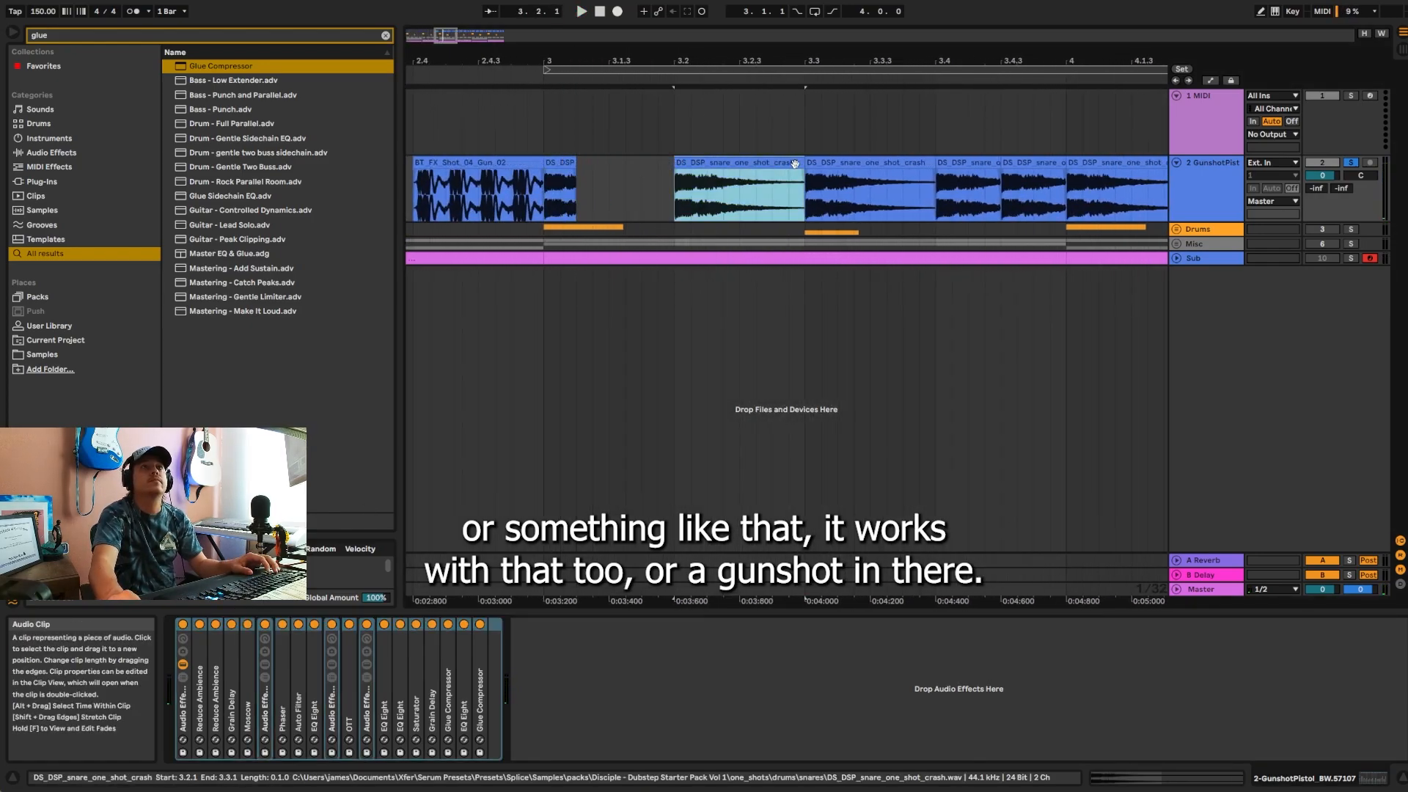
left_click_drag(805, 163, 706, 163)
left_click(882, 163)
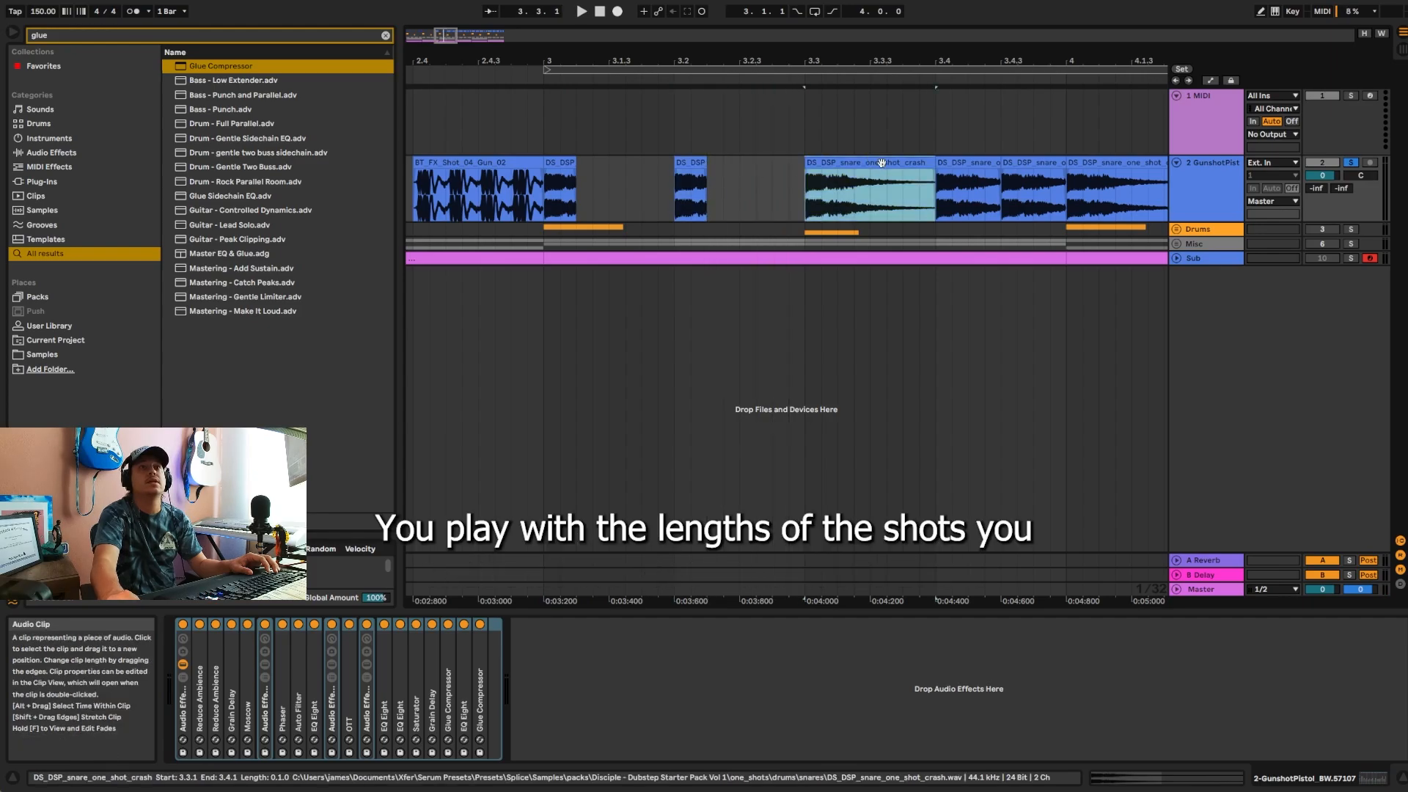
left_click_drag(926, 164, 854, 164)
Step: Trim the ends of the two snare one-shot clips within beat 3.4
left_click(968, 163)
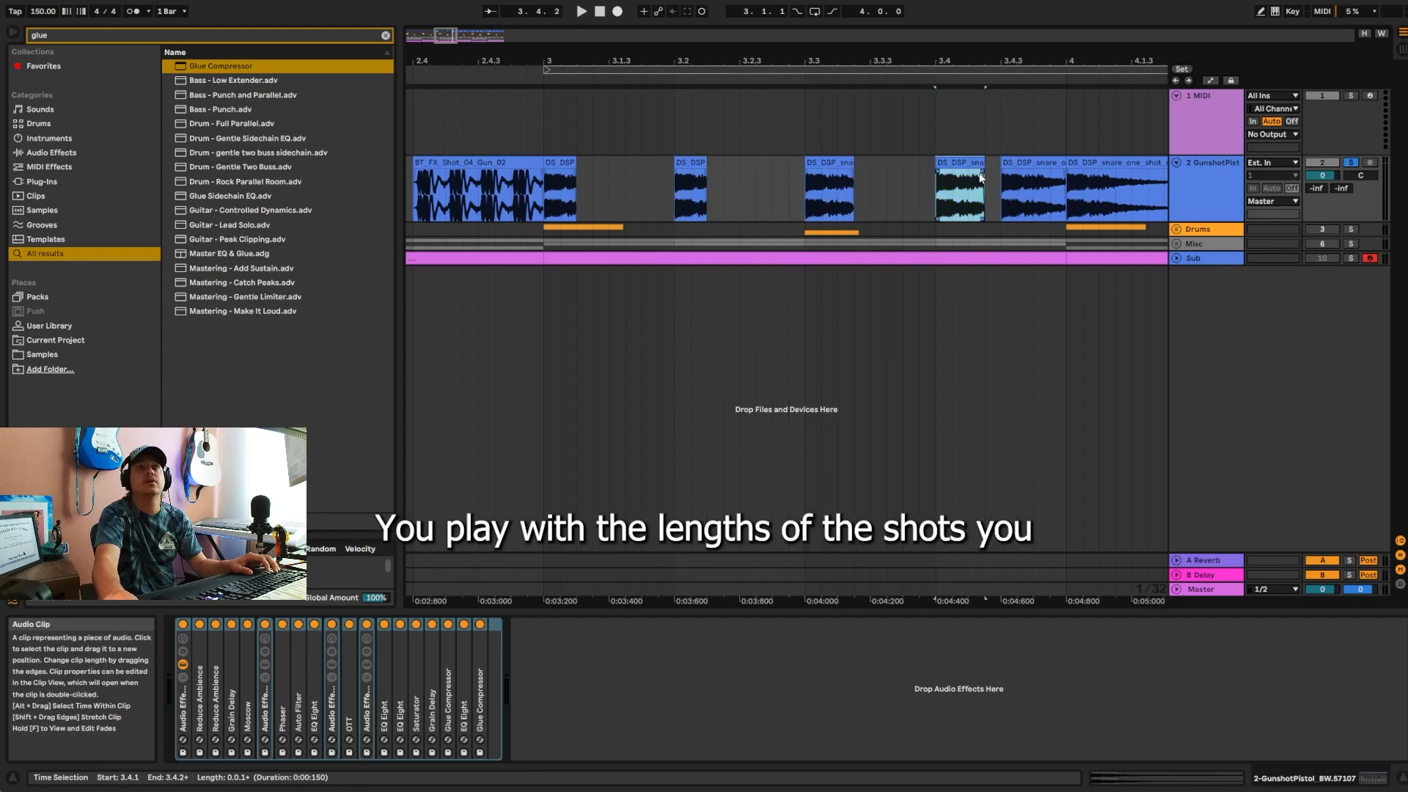
left_click(1036, 163)
left_click_drag(1065, 176, 1051, 176)
Step: Cut the tails off the snare one-shot clips at 4.1, 4.2 and 4.3
left_click_drag(1050, 60, 829, 51)
left_click_drag(948, 176, 894, 176)
left_click_drag(1055, 176, 994, 177)
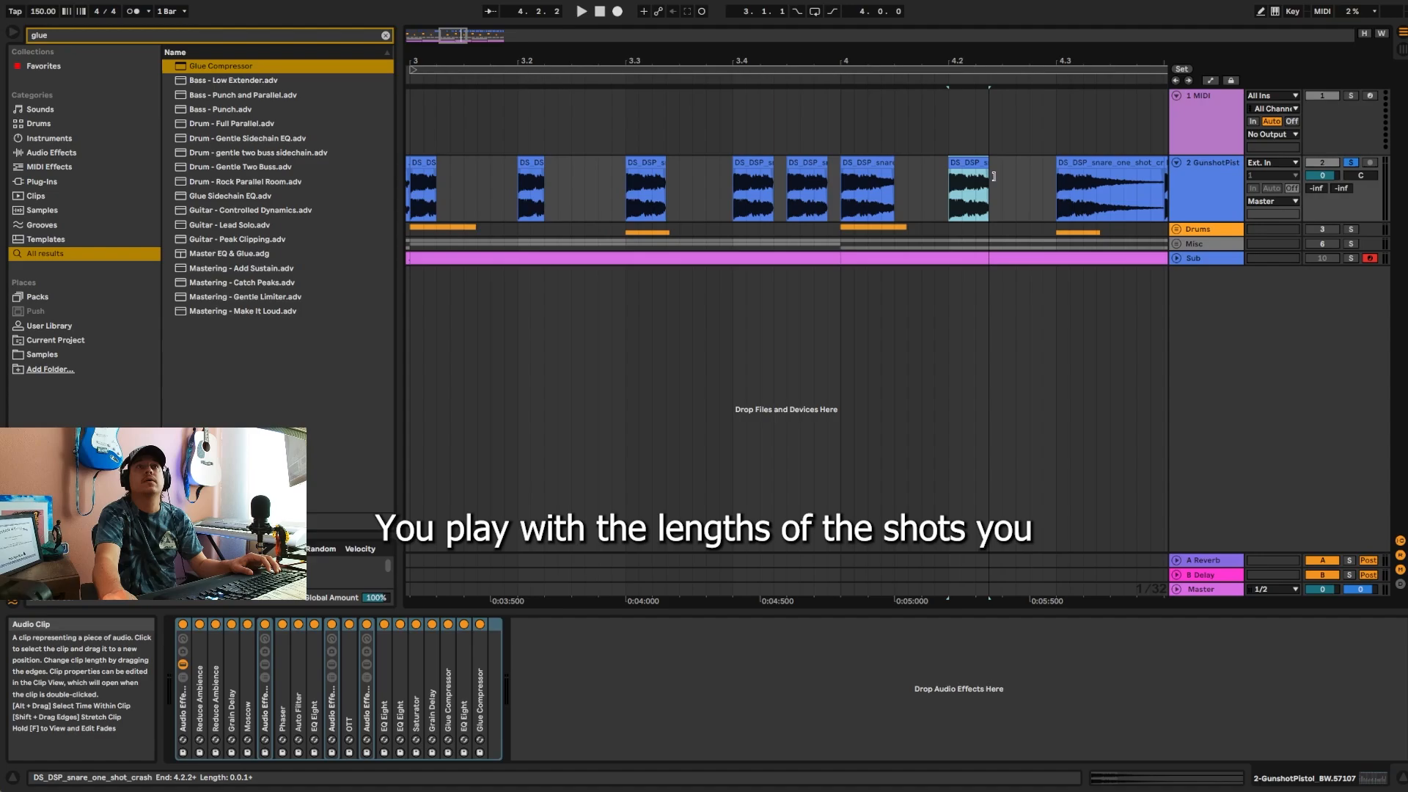
left_click_drag(997, 59, 679, 57)
left_click_drag(842, 176, 790, 177)
left_click_drag(790, 59, 773, 33)
Step: Play from the start of bar 3 and shorten the BS_NCSS bass one-shot clips at 5.1, 5.2 and 5.3
left_click(544, 212)
key("space")
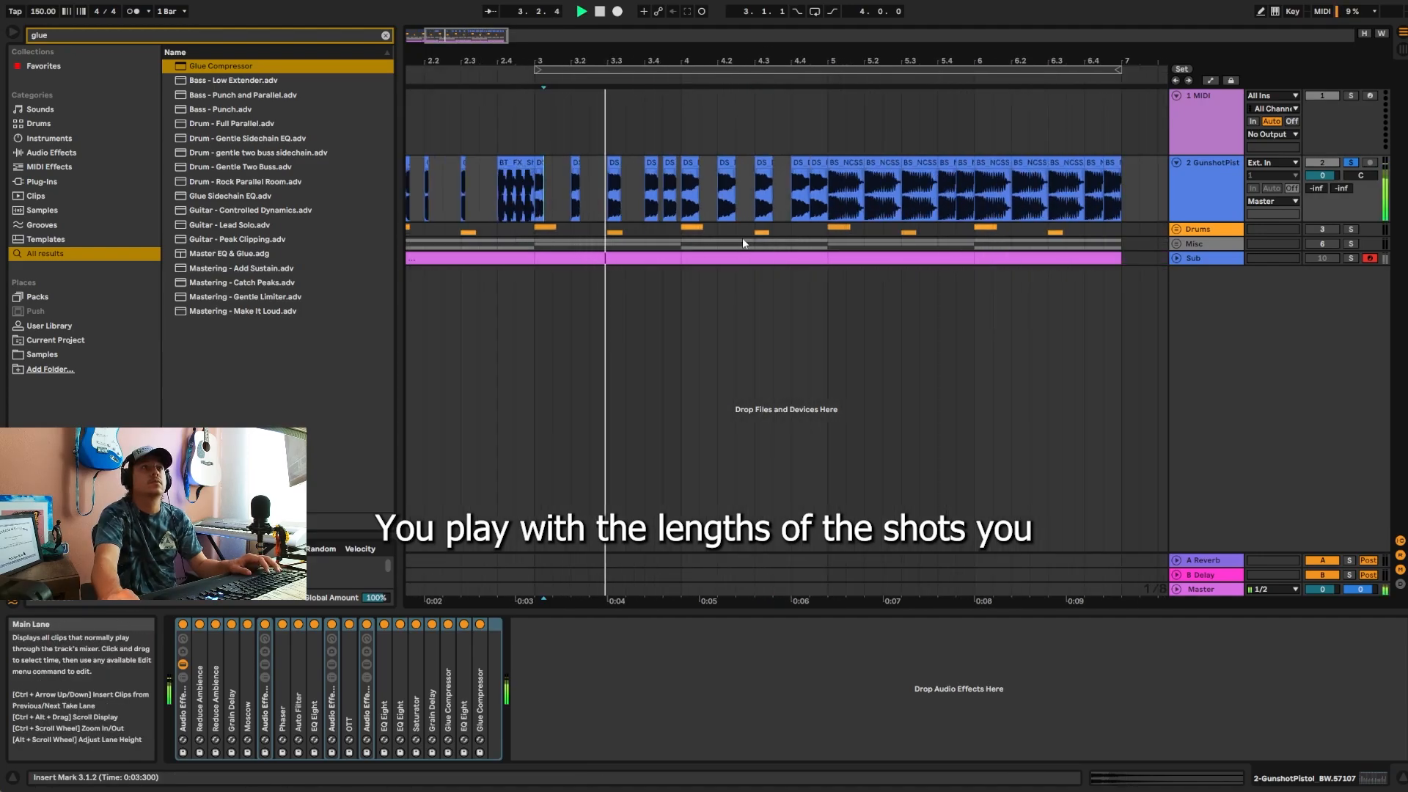
left_click(838, 210)
left_click_drag(863, 210, 920, 177)
left_click(874, 176)
left_click(910, 176)
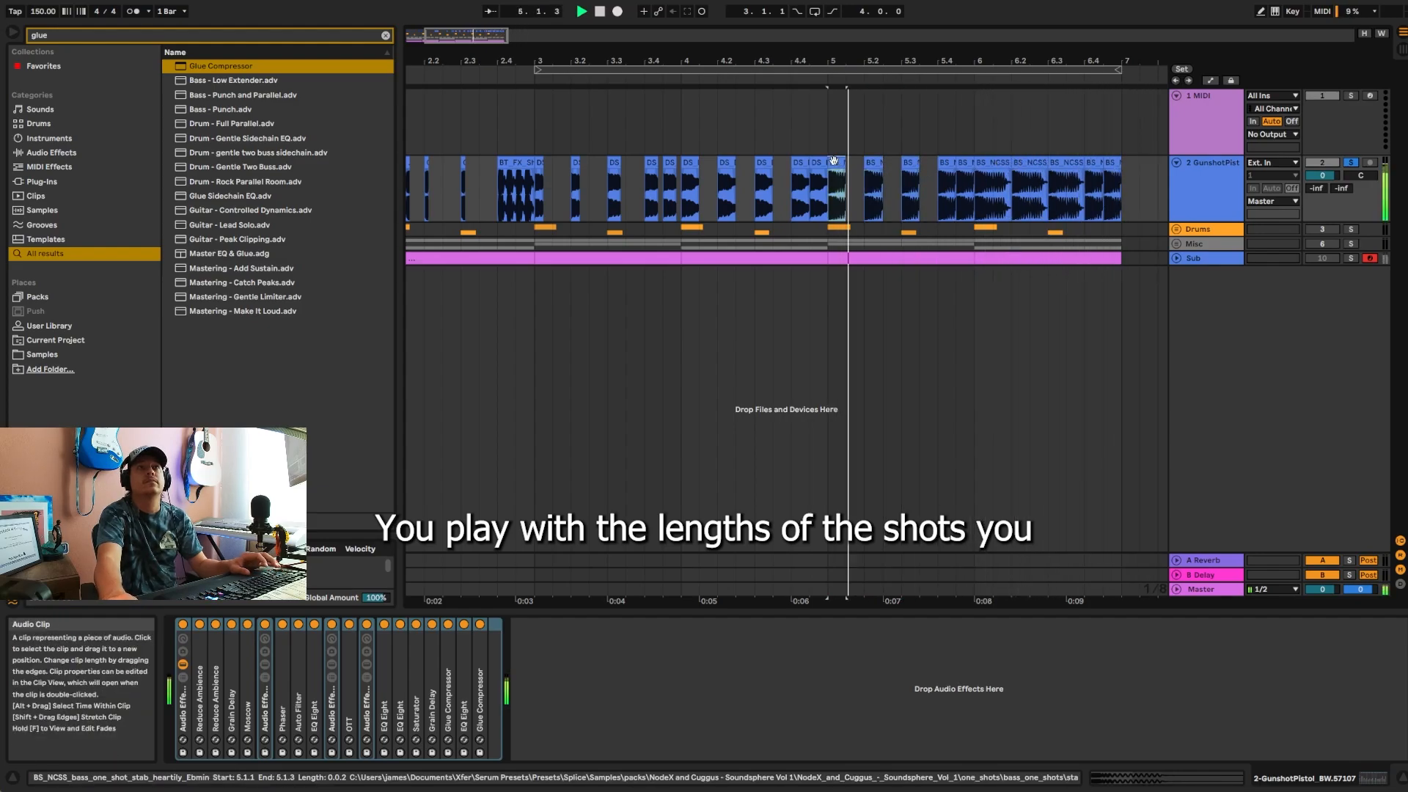
Step: Shorten the bass one-shot clips in bar 6, stop playback and return to the start of the arrangement
left_click_drag(1010, 164, 1069, 166)
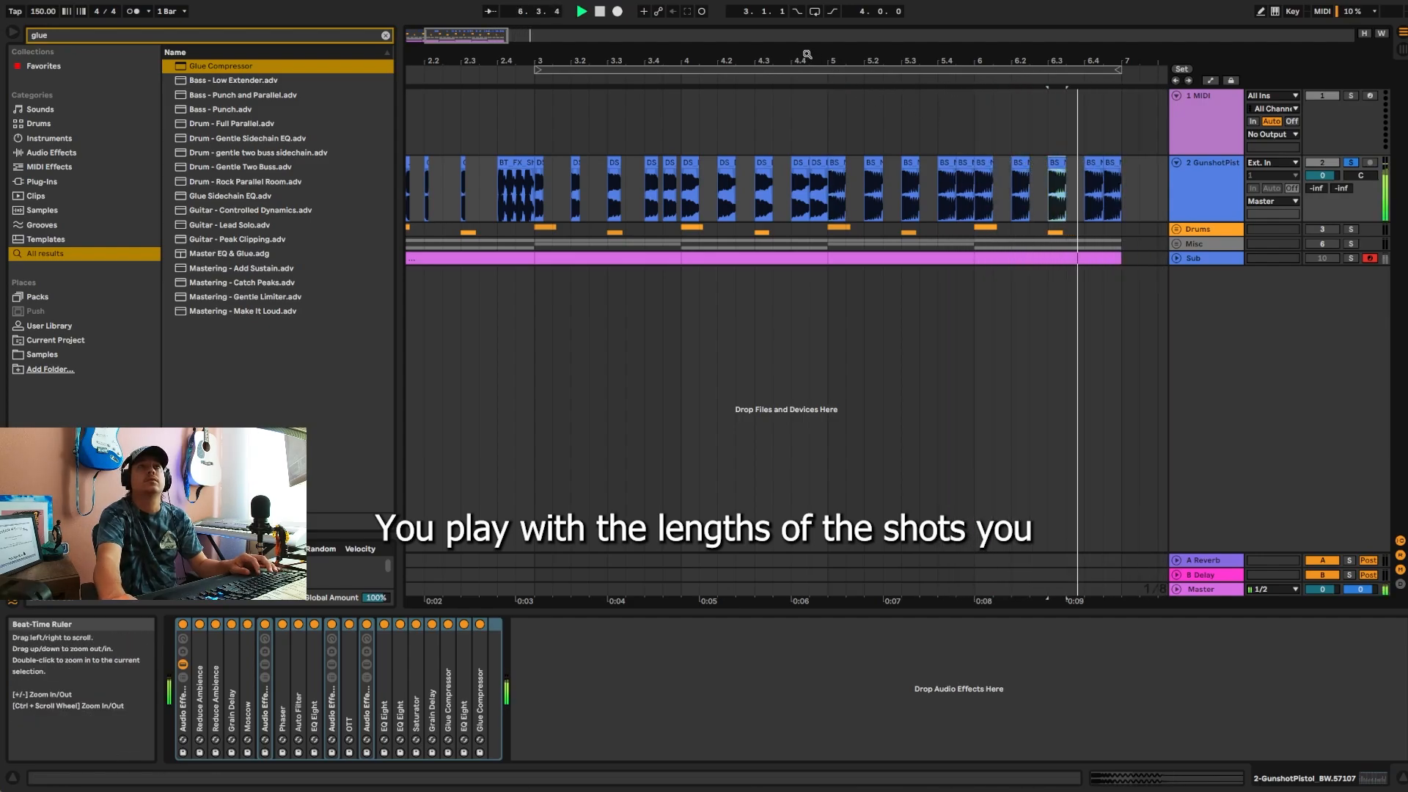
left_click_drag(807, 56, 726, 36)
double_click(600, 11)
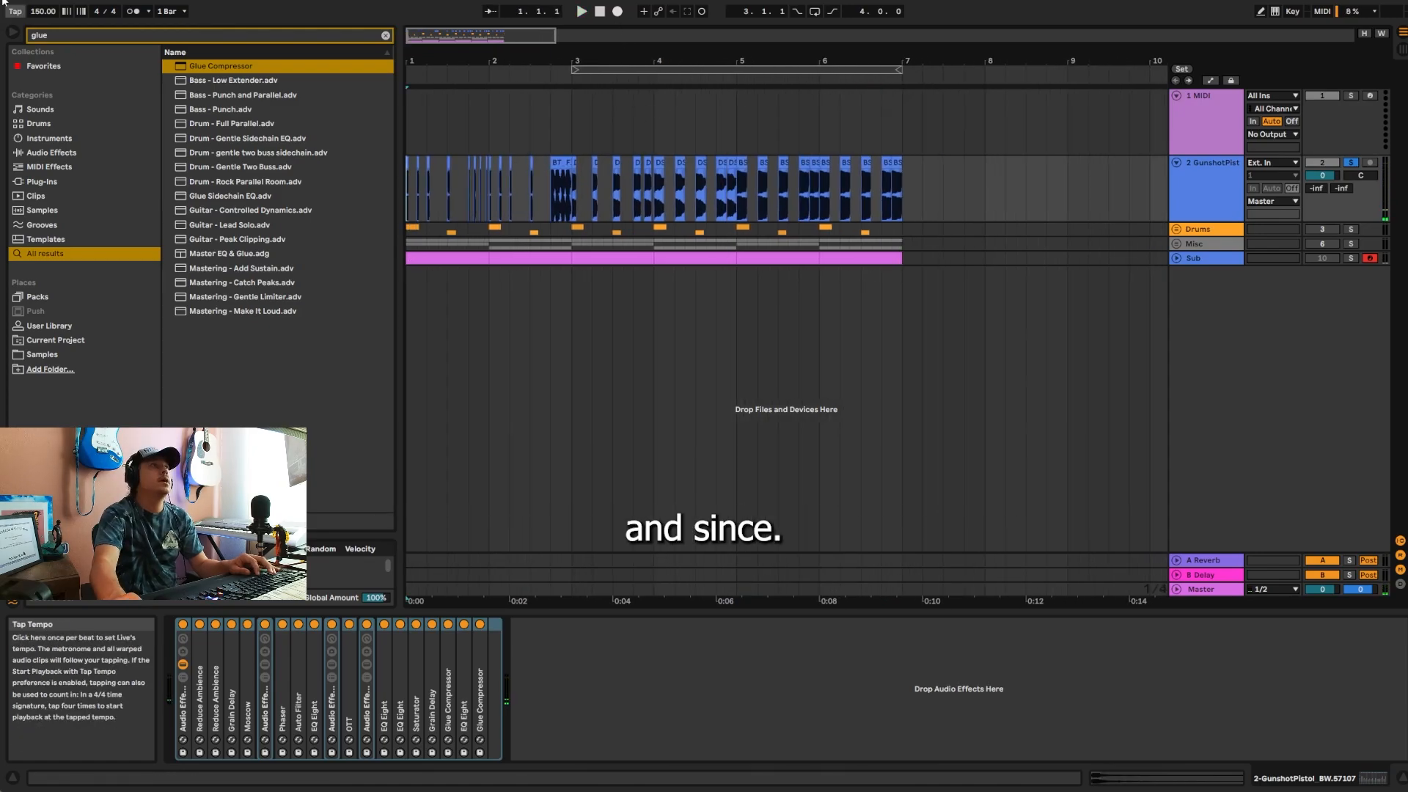
Step: Save the current Live set
left_click(14, 1)
left_click(29, 102)
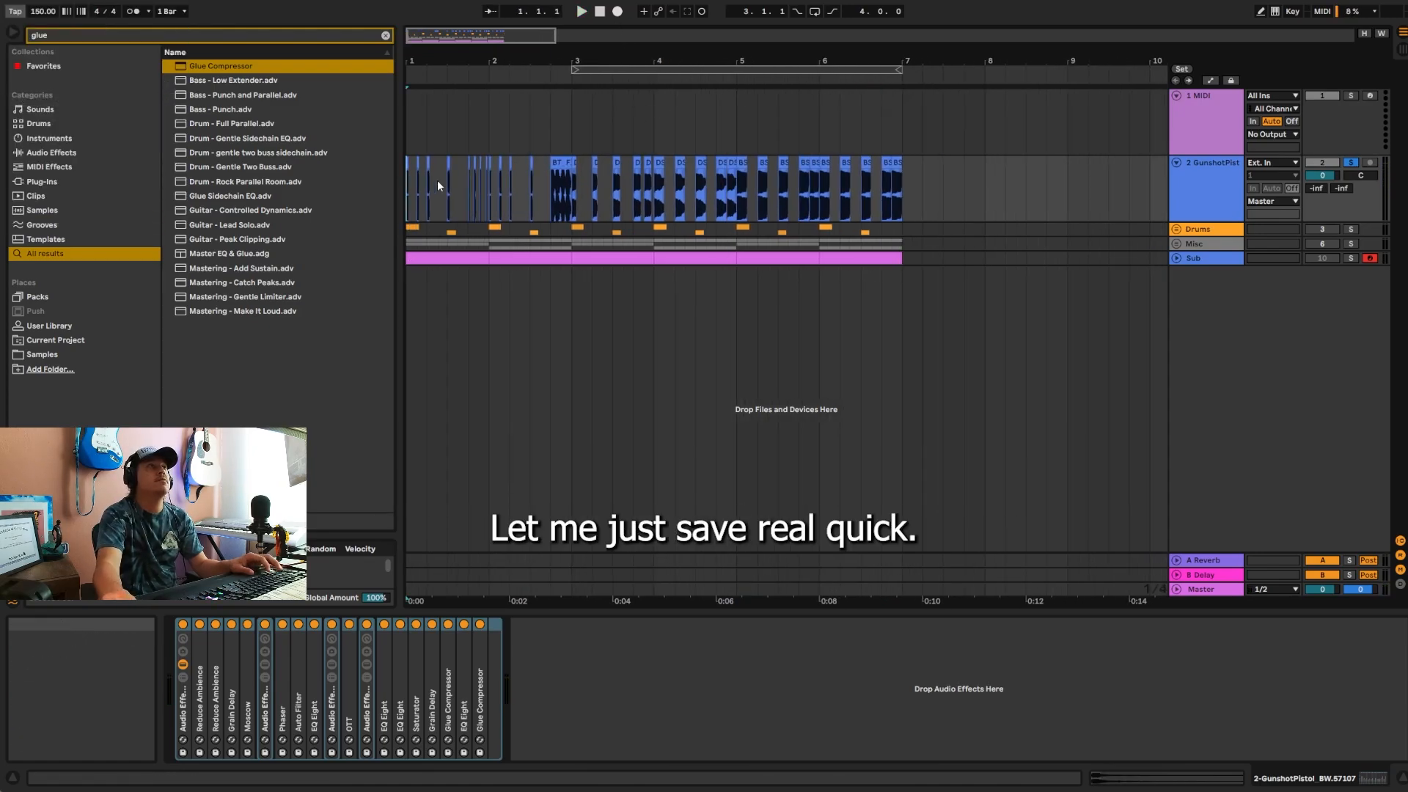
left_click(700, 9)
left_click_drag(540, 57, 540, 64)
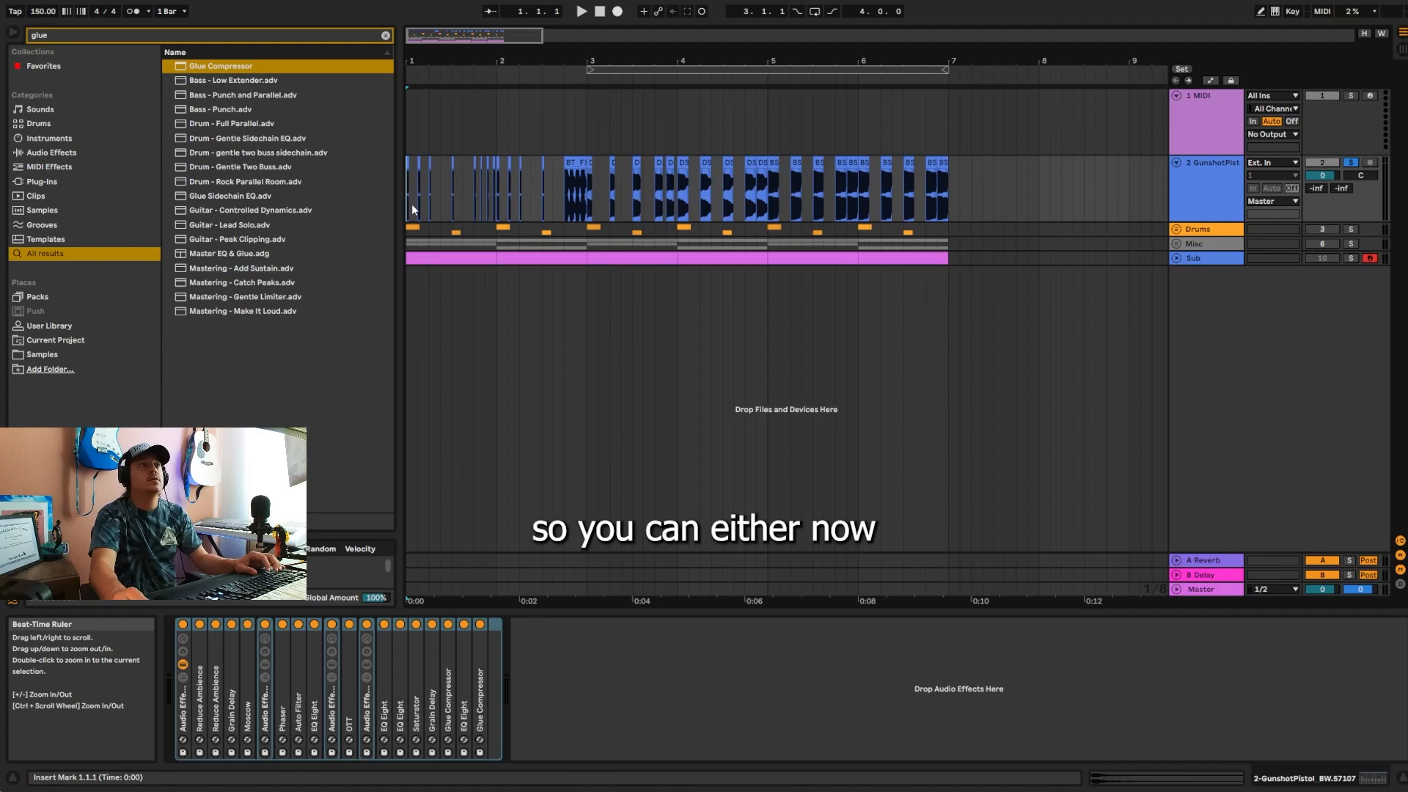
Step: Unsolo the GunshotPistol track, activate the Drums, Misc and Sub tracks, and play the full arrangement
left_click(1217, 183)
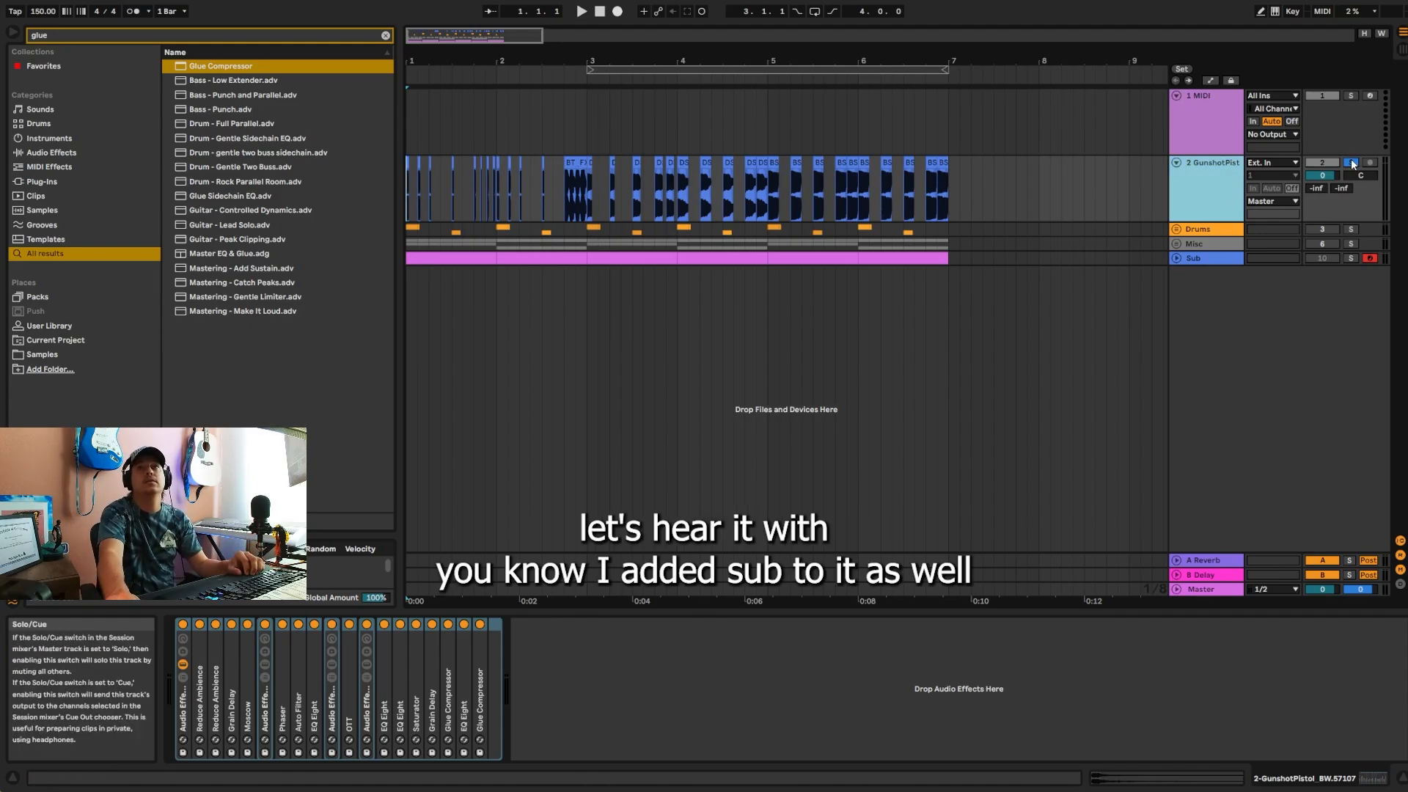
left_click(1353, 163)
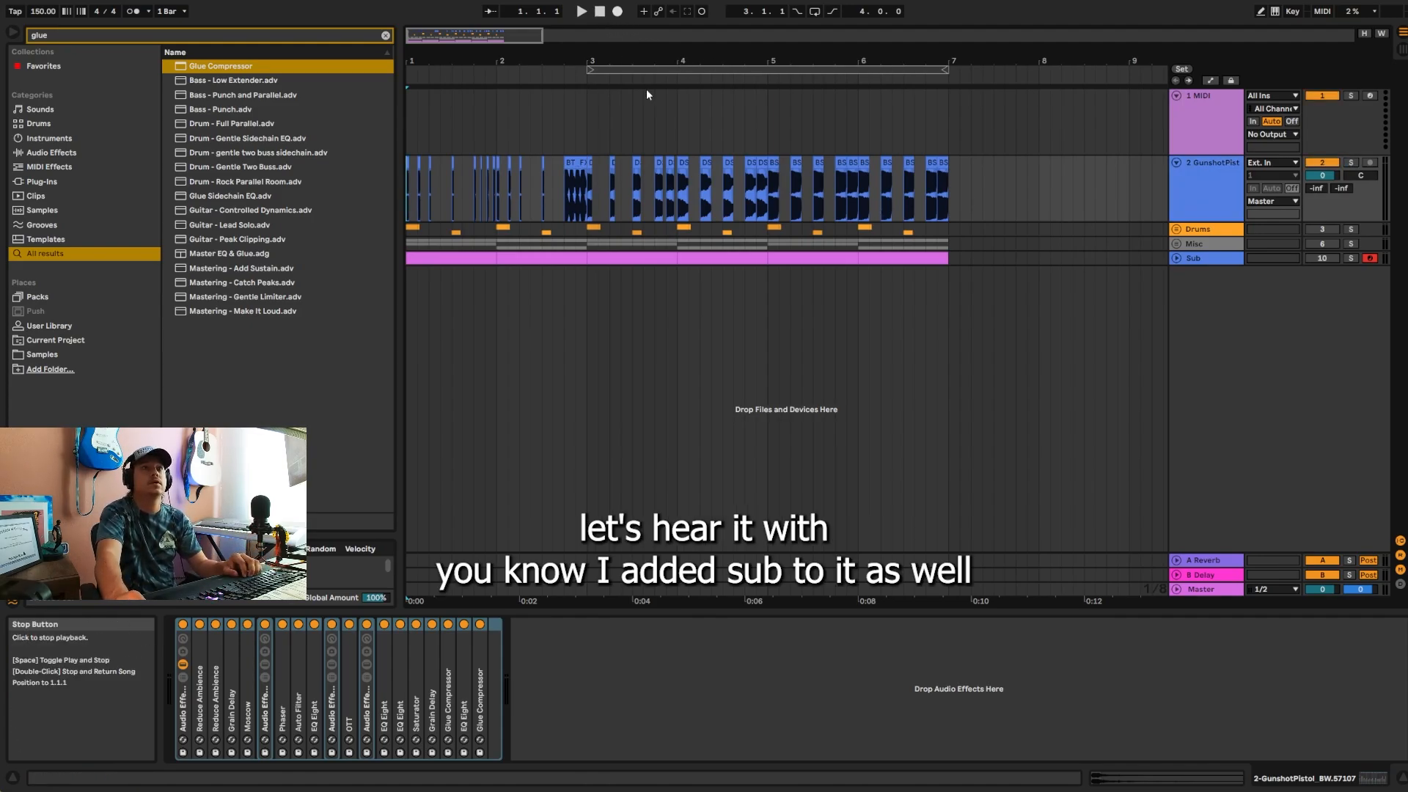
left_click_drag(645, 60, 646, 73)
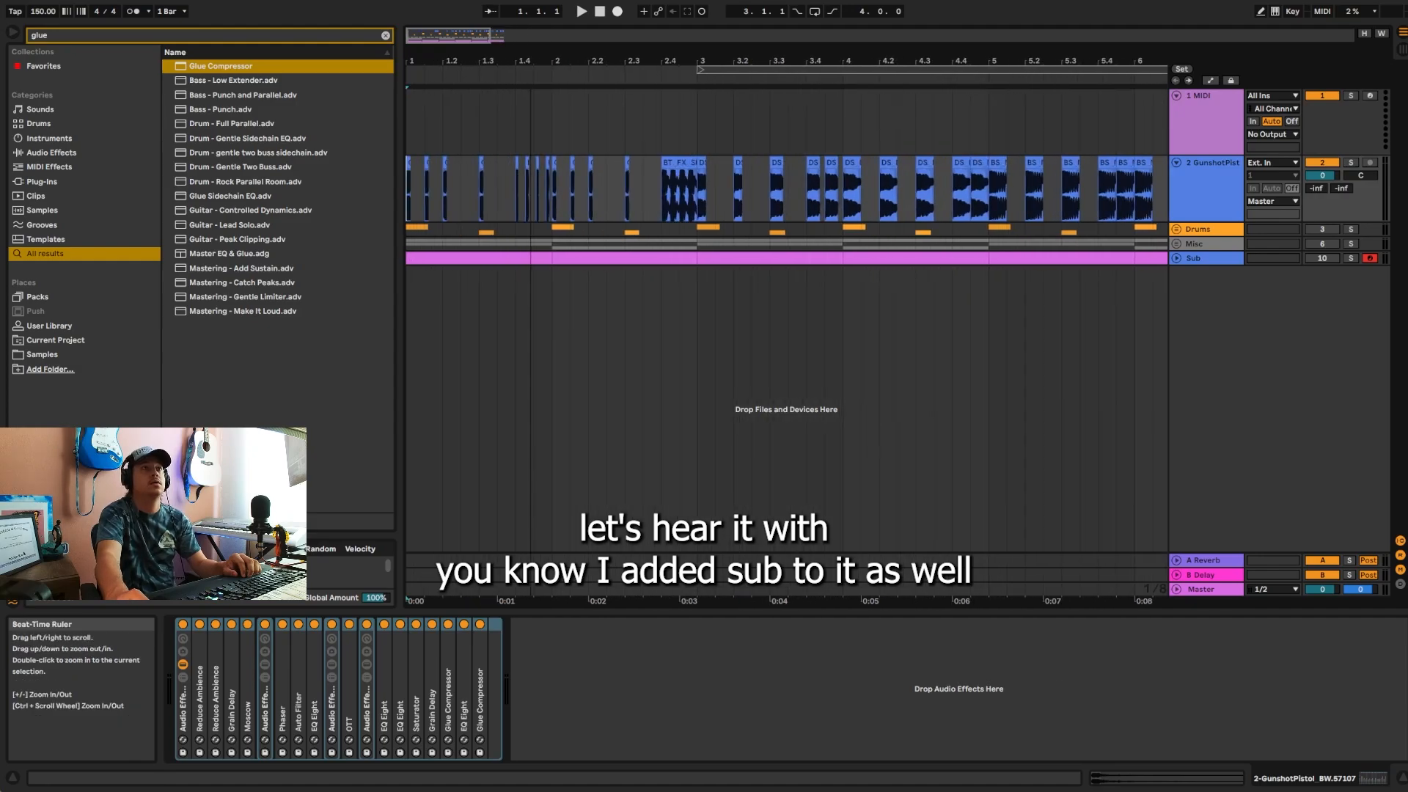
left_click_drag(645, 73, 645, 67)
left_click(1323, 230)
left_click(1322, 244)
left_click(1324, 258)
key("space")
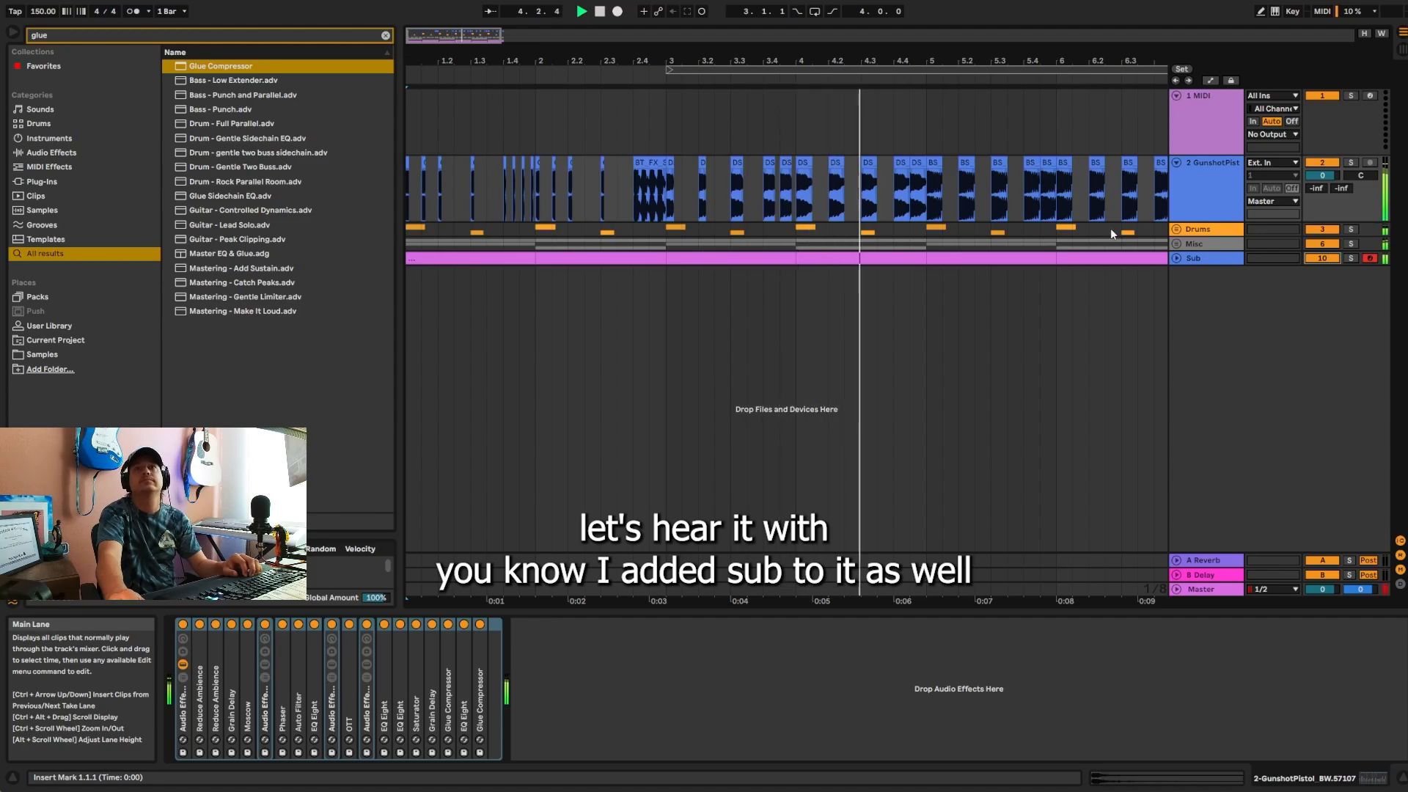
Step: Unfold the Sub track and delete the Gate that follows Serum in its device chain
left_click(1195, 257)
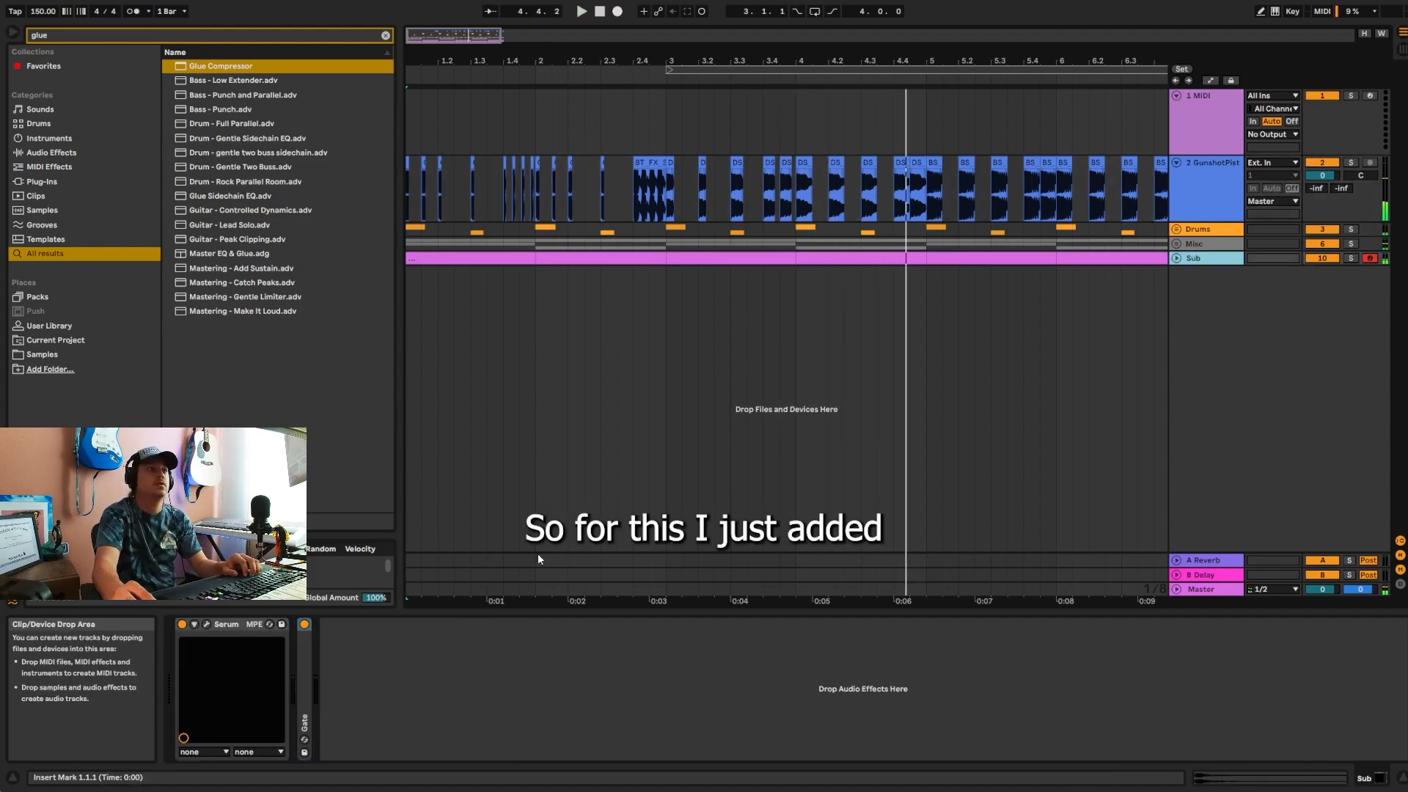
double_click(306, 669)
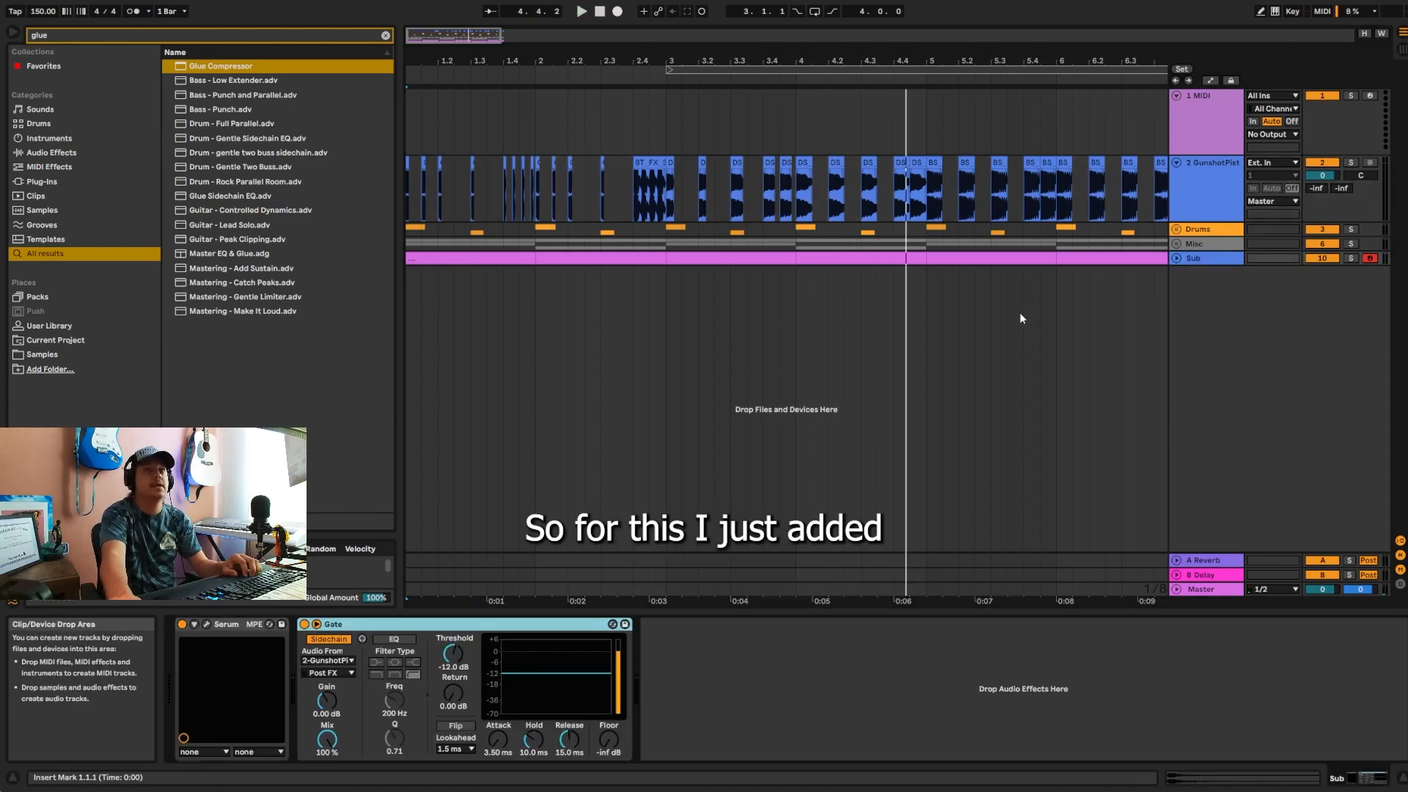
left_click(1176, 258)
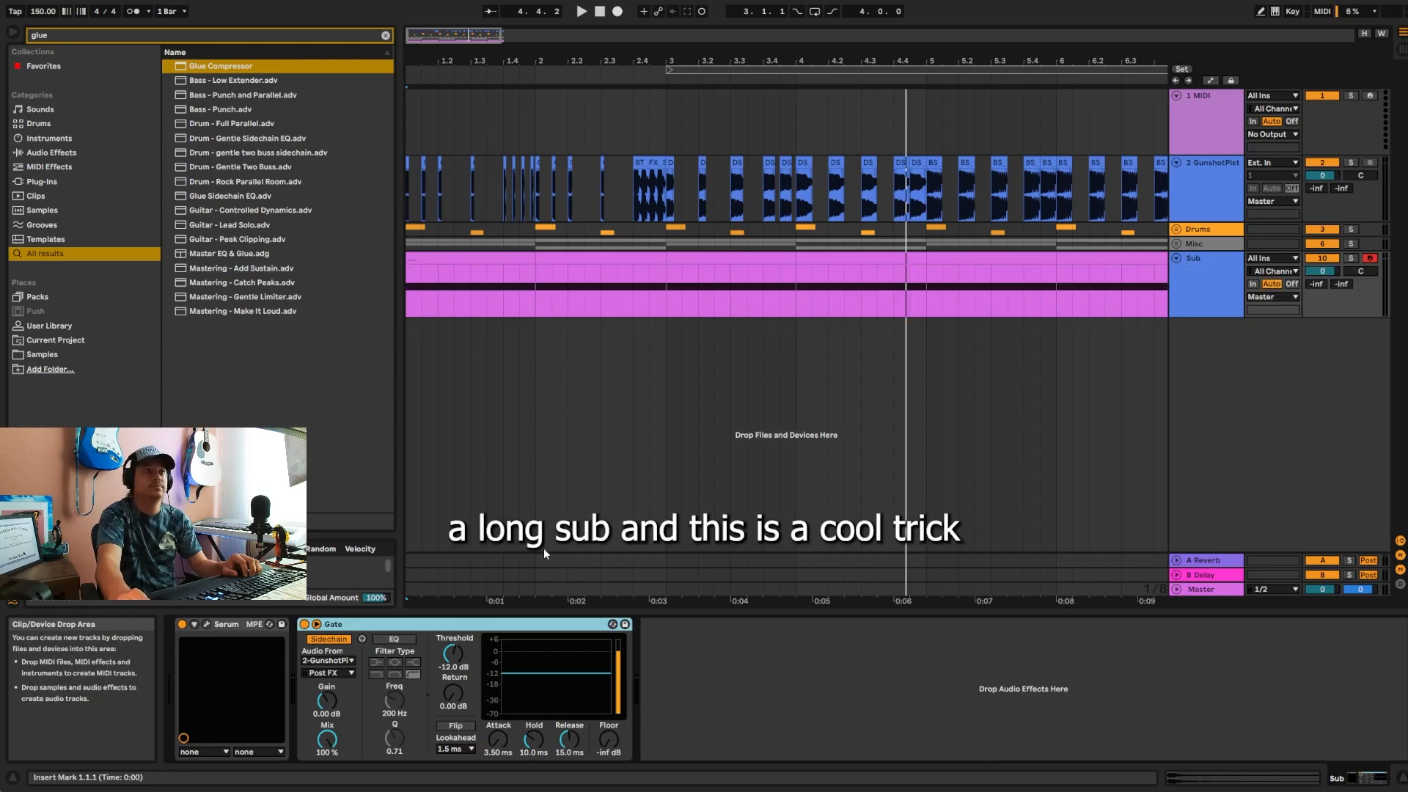
key("Delete")
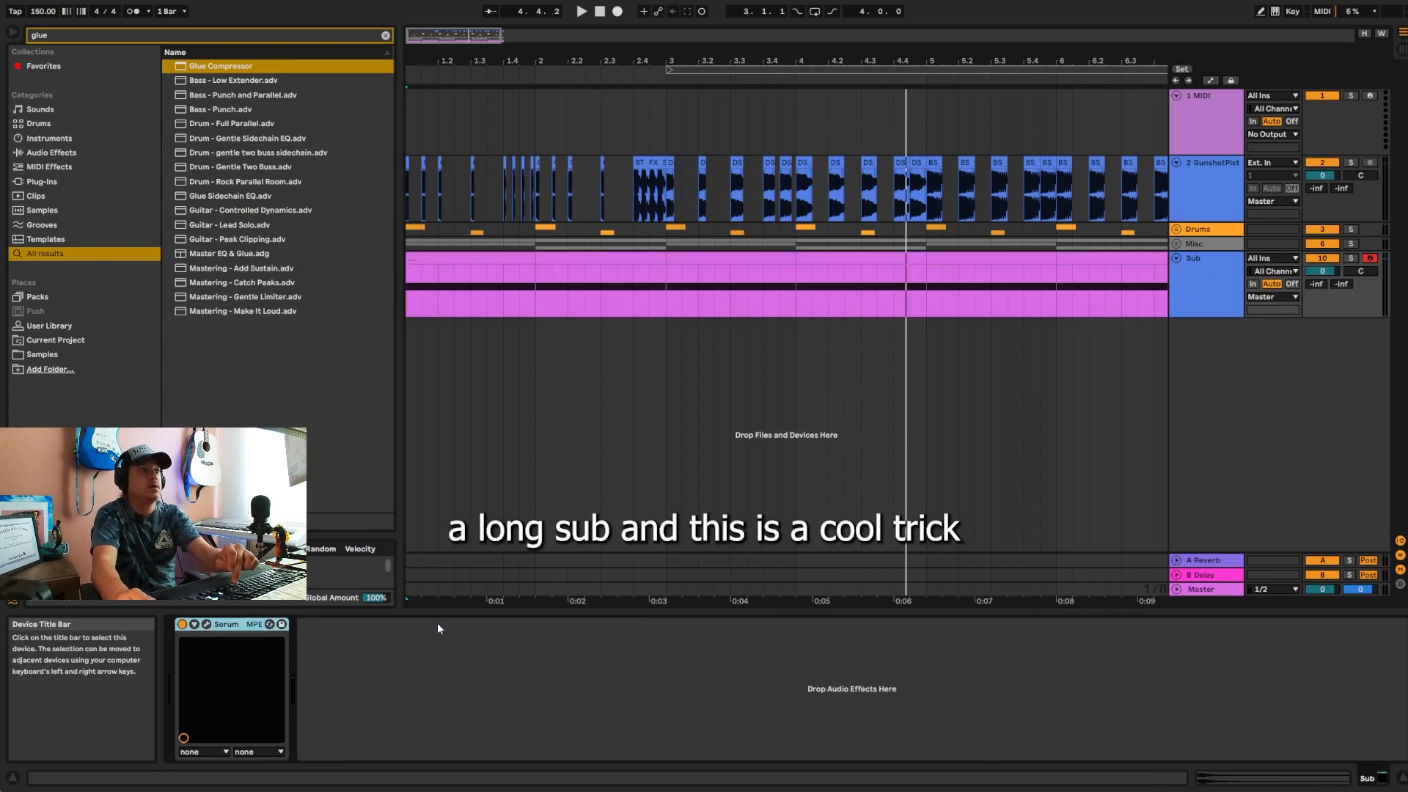
Step: Search the browser for "gate" and add the stock Gate effect after Serum on the Sub track
left_click(237, 34)
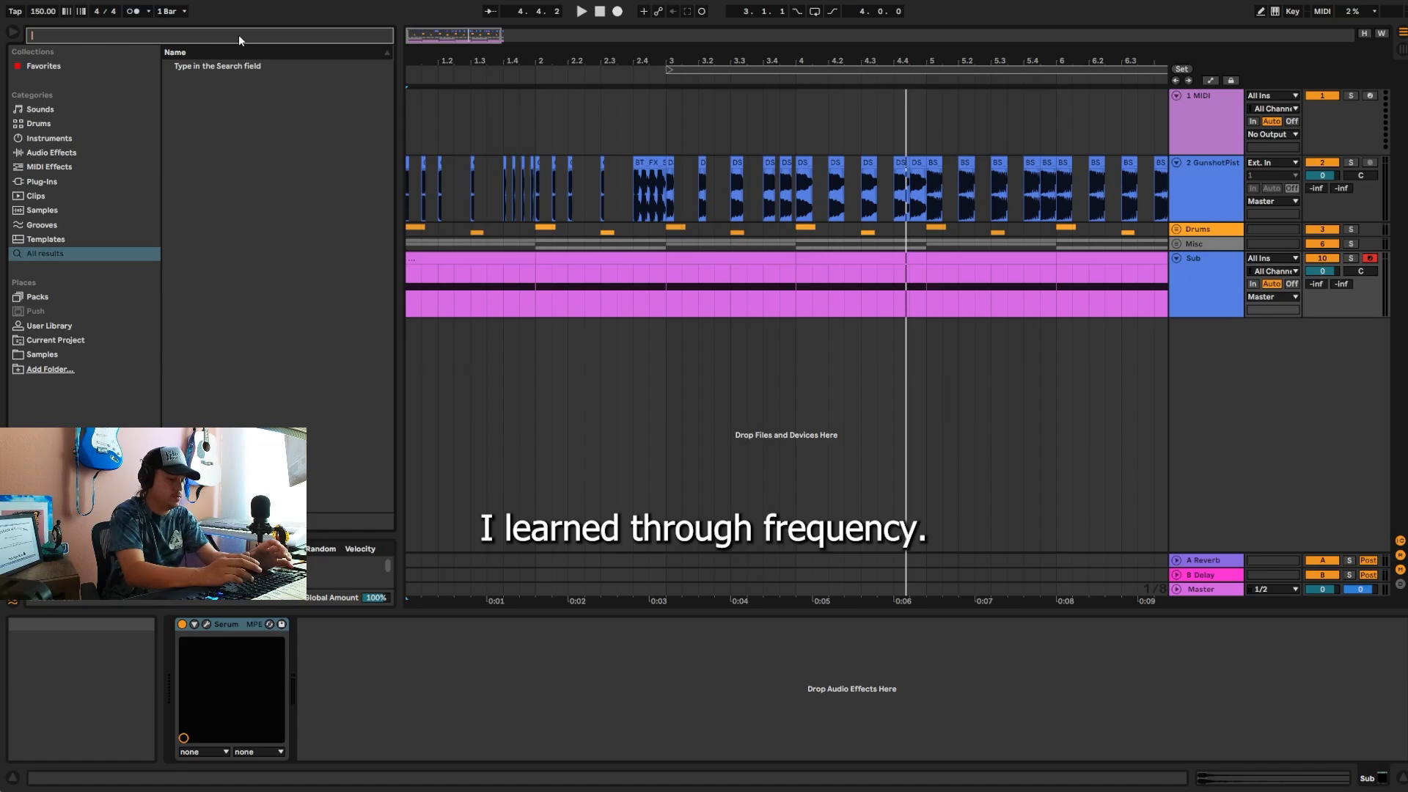
type("gate")
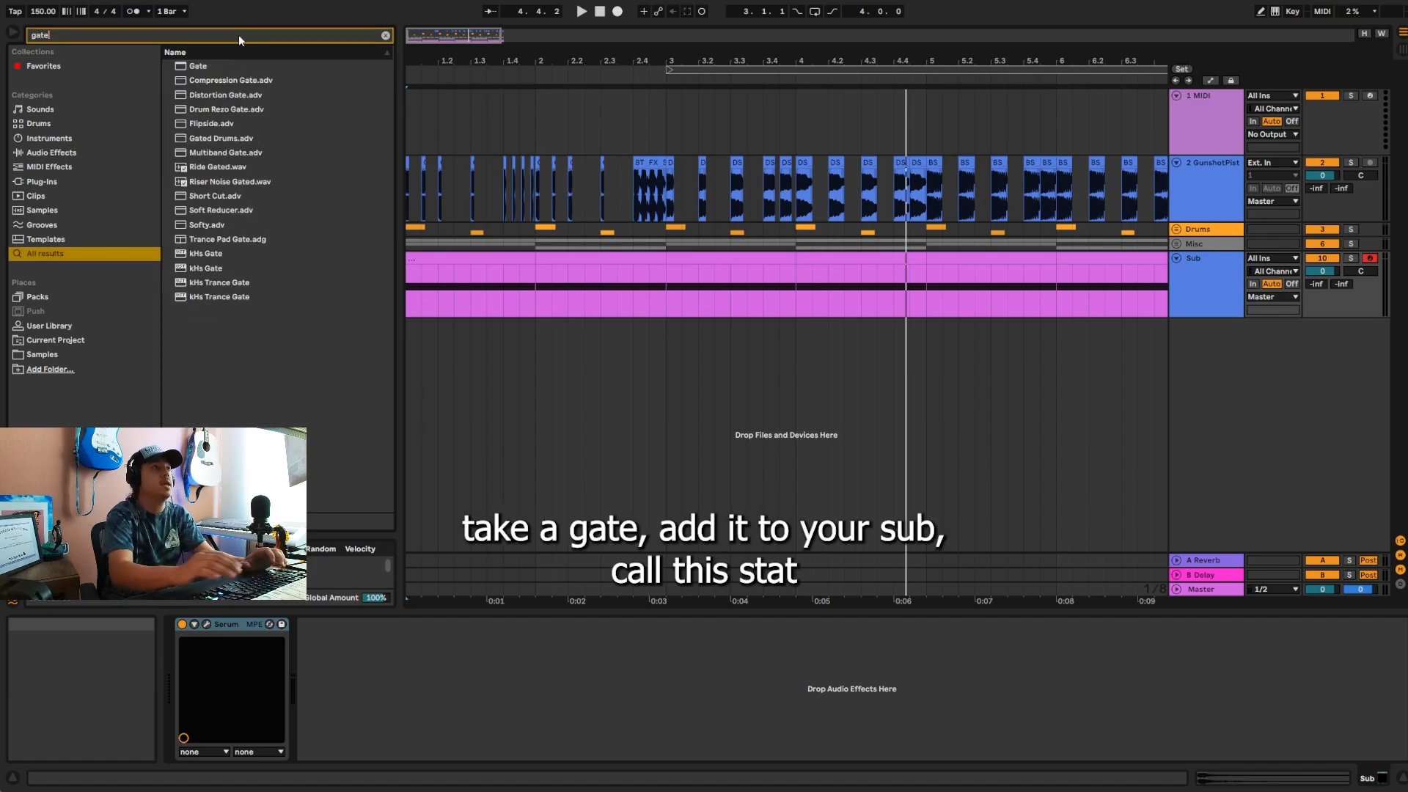
left_click(218, 67)
left_click_drag(461, 630, 463, 630)
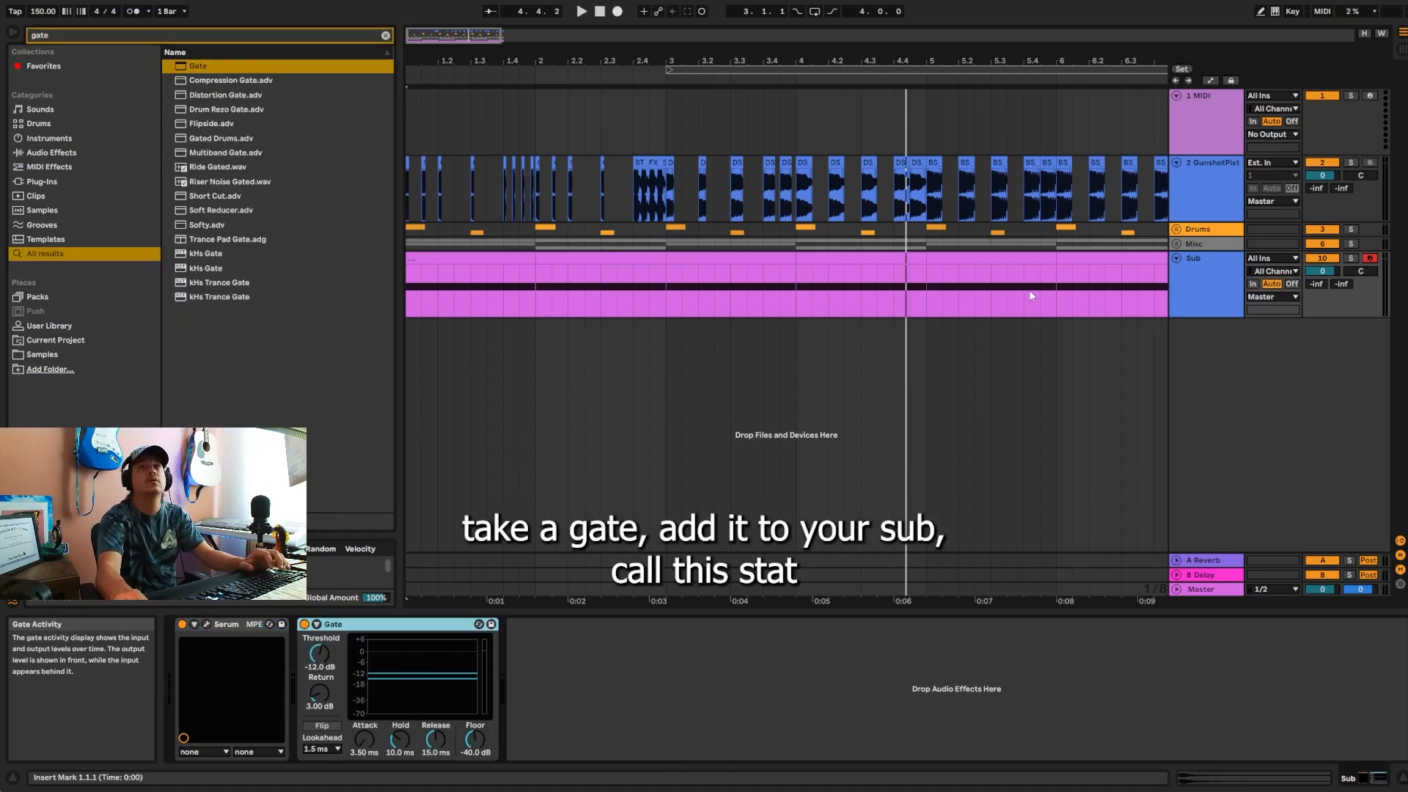
Step: Rename the GunshotPistol track as "stabs"
right_click(1200, 167)
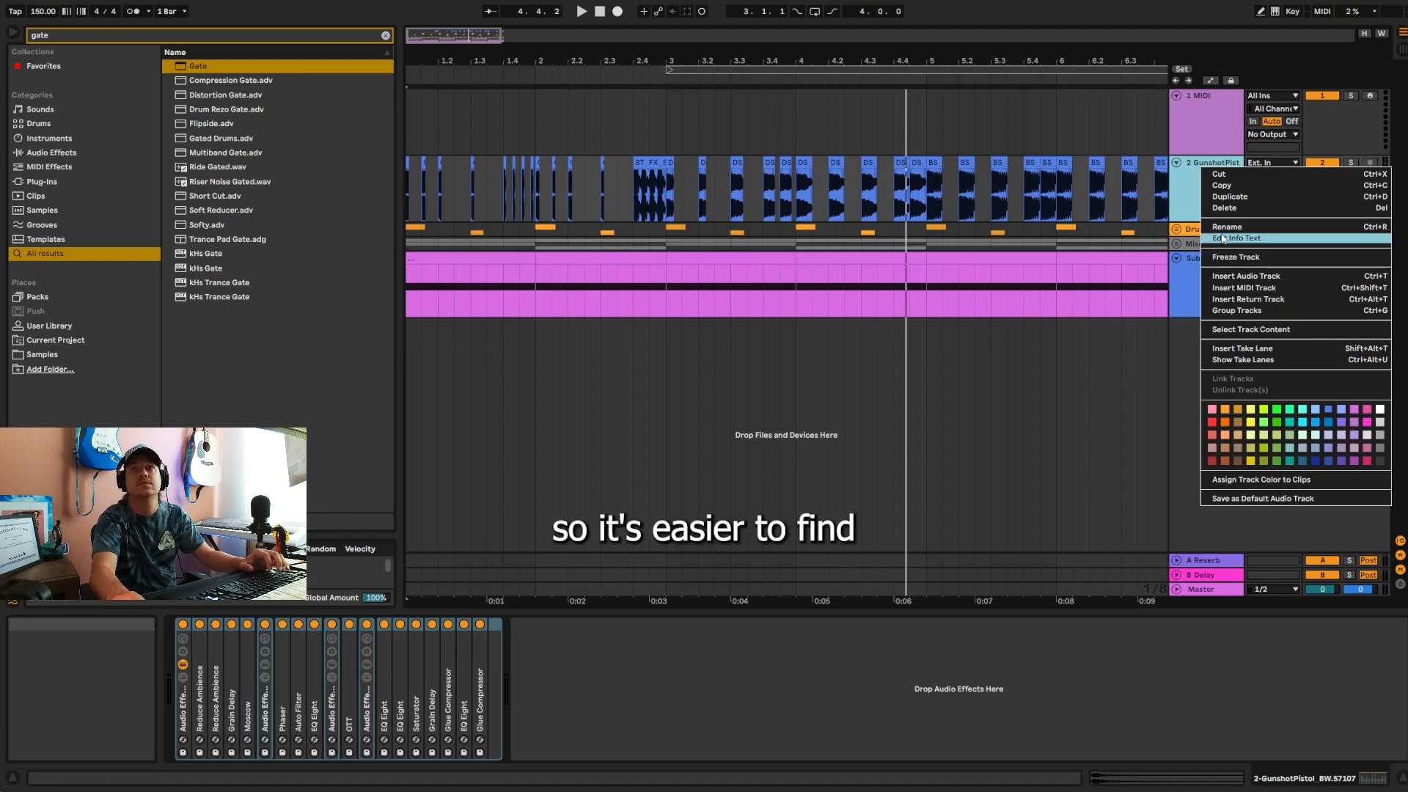
left_click(1223, 226)
type("stabs")
key("Return")
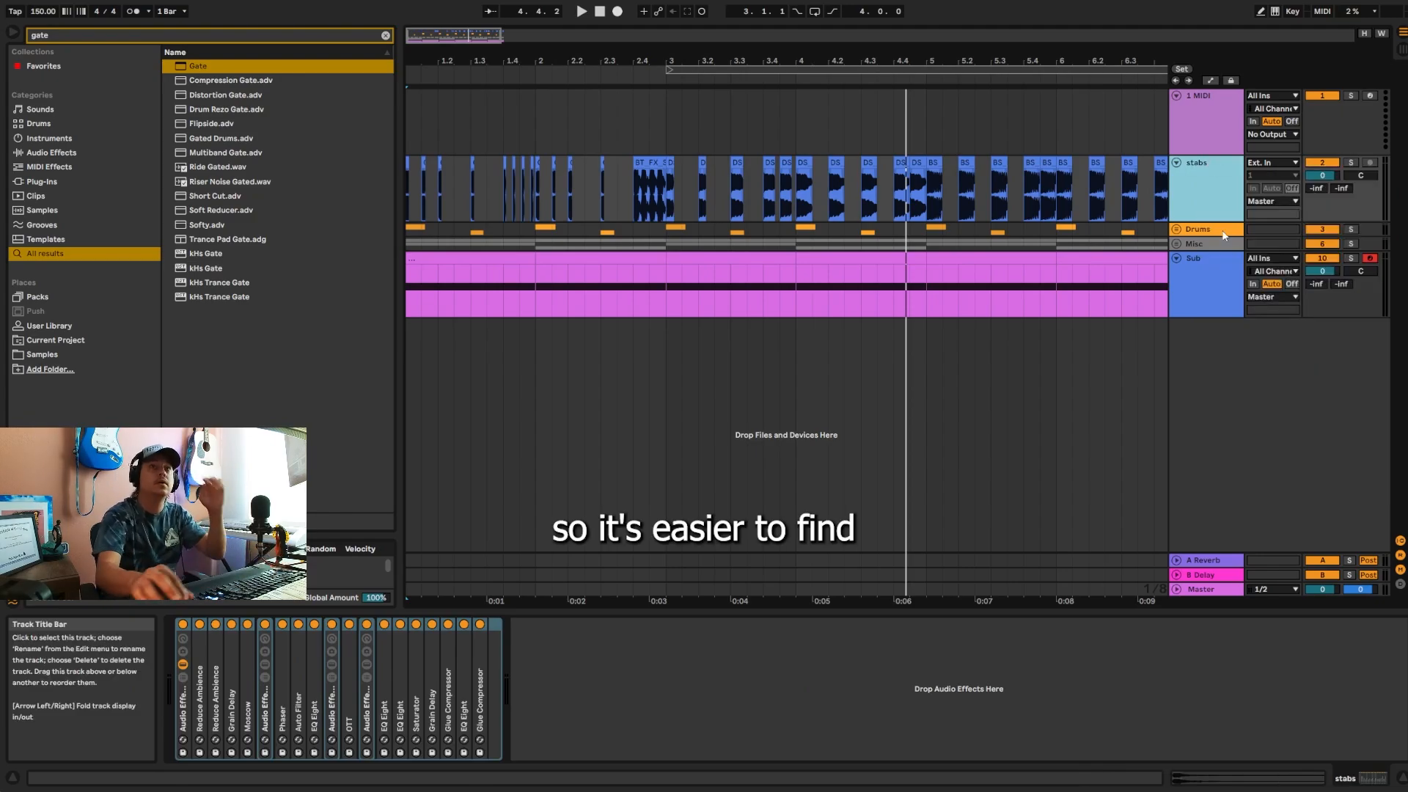
Step: Set the Sub Gate's Floor to -inf dB and Return to 0.00 dB, and enable its sidechain with audio from stabs
left_click(1212, 273)
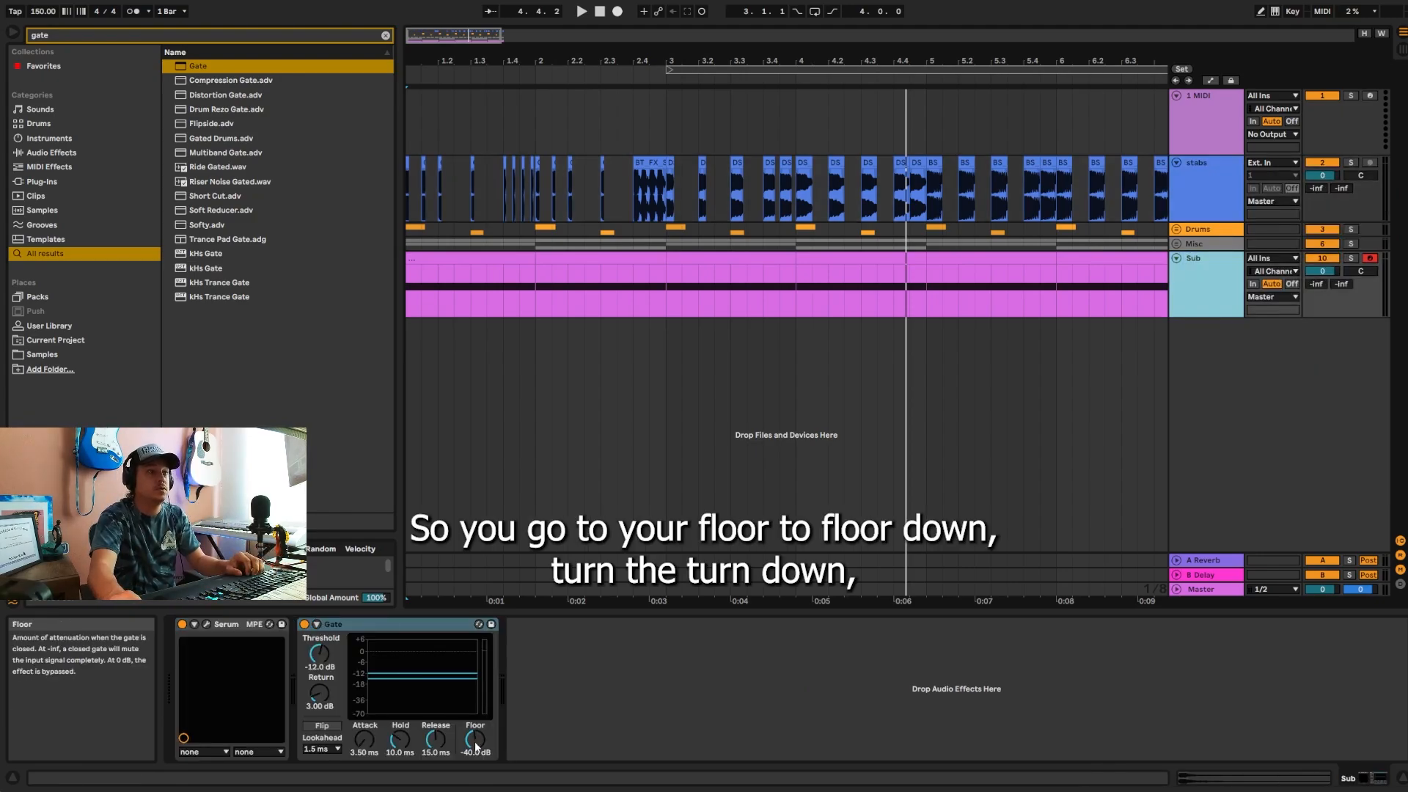
left_click_drag(475, 747, 475, 763)
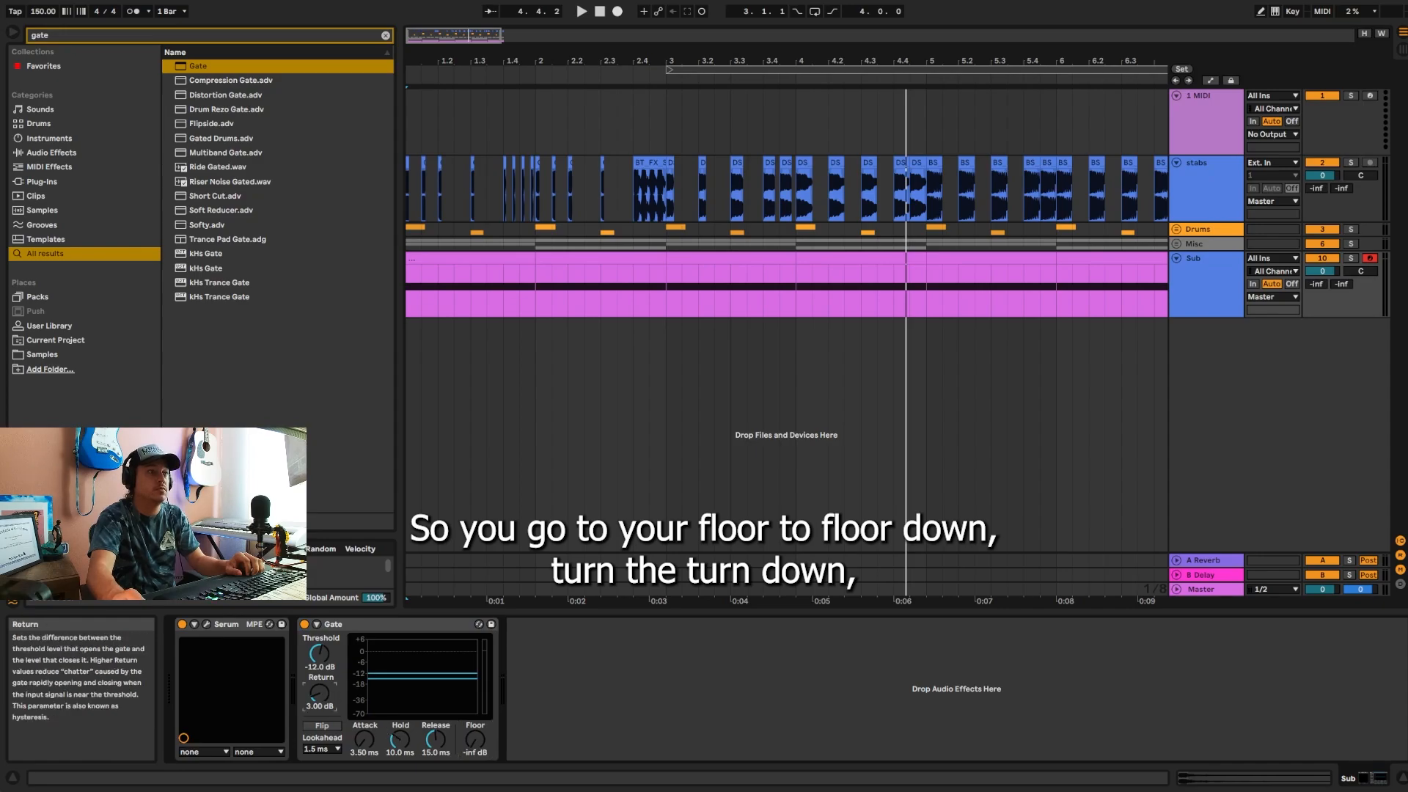
left_click(317, 624)
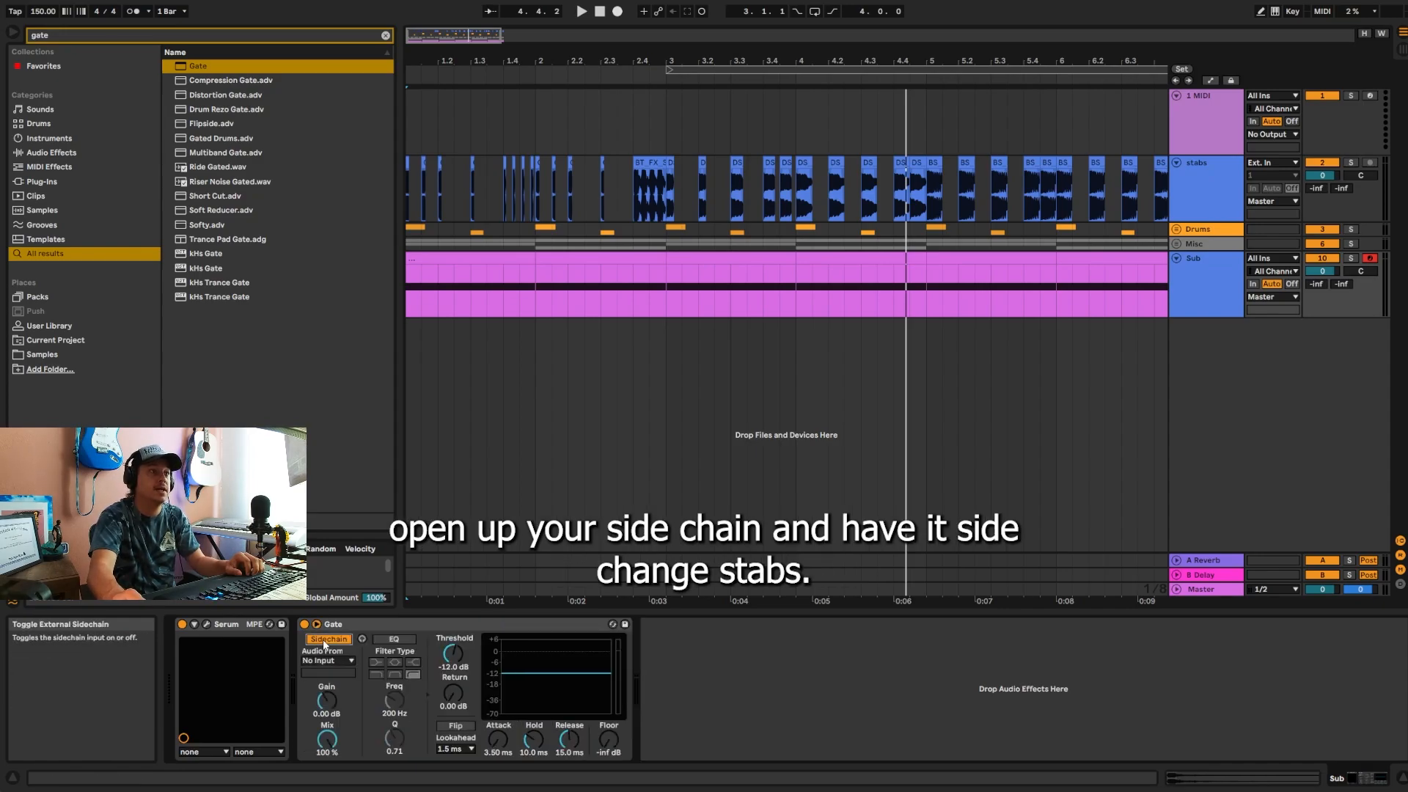
left_click(320, 661)
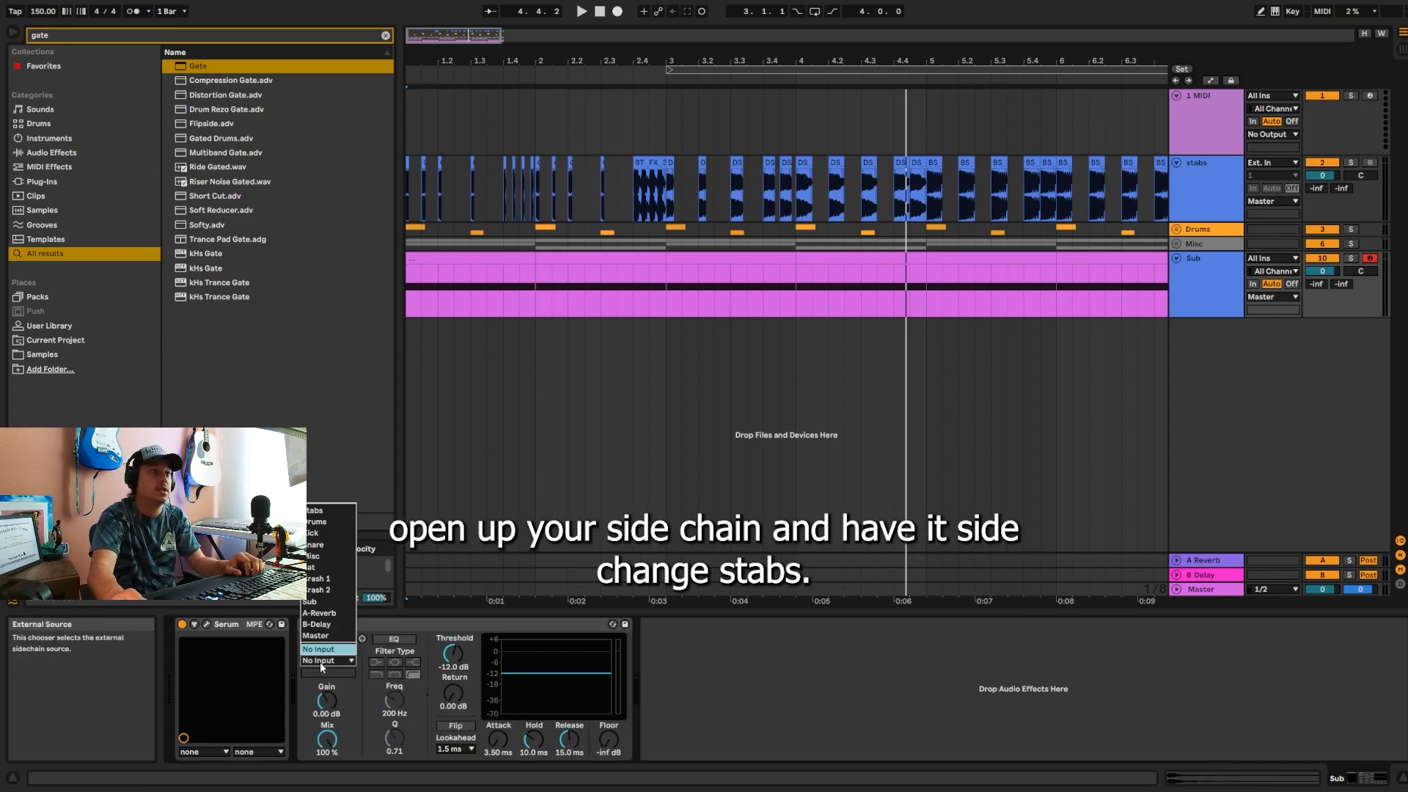
left_click(324, 512)
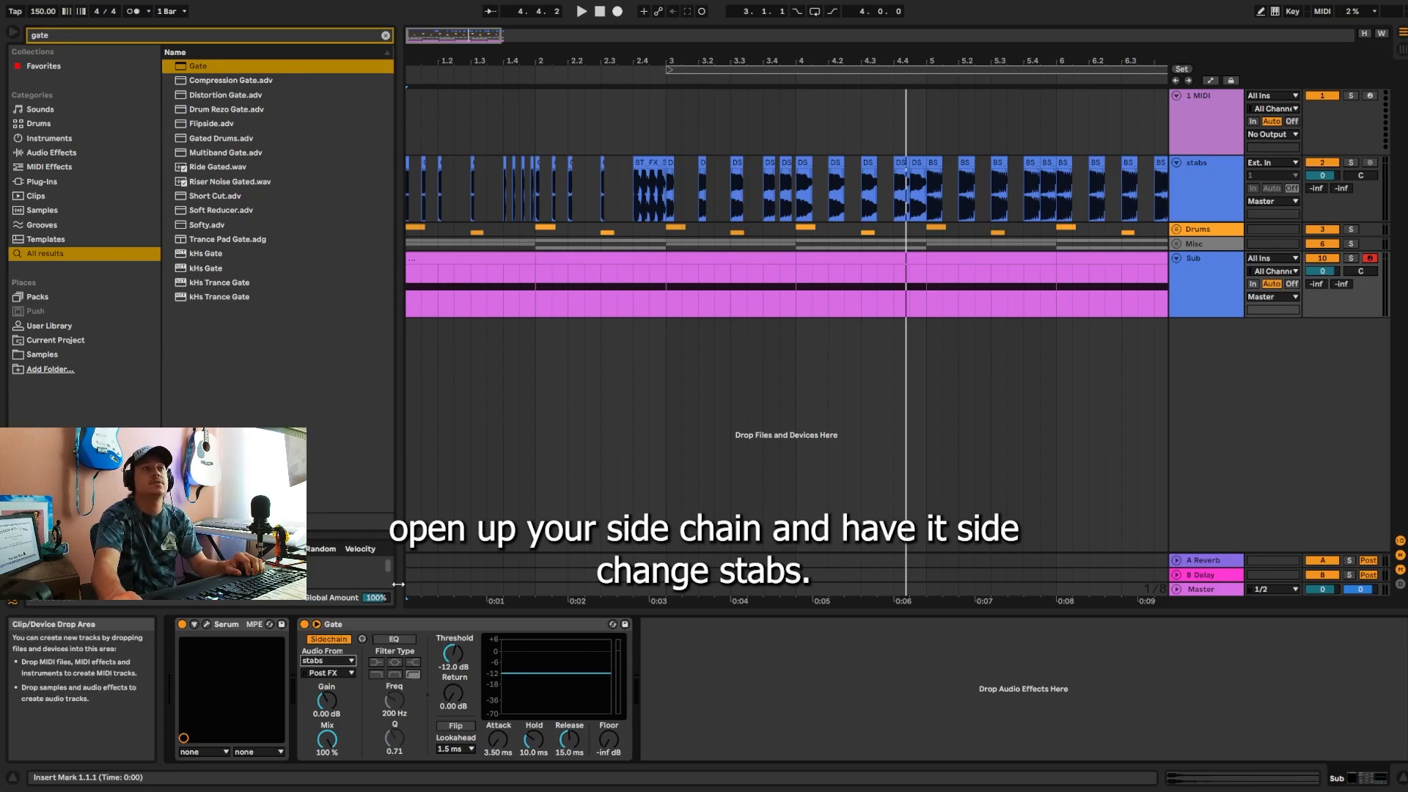
Step: Bypass the Gate and play the soloed Sub from bar 1, then re-enable the Gate to compare the sound
left_click(304, 625)
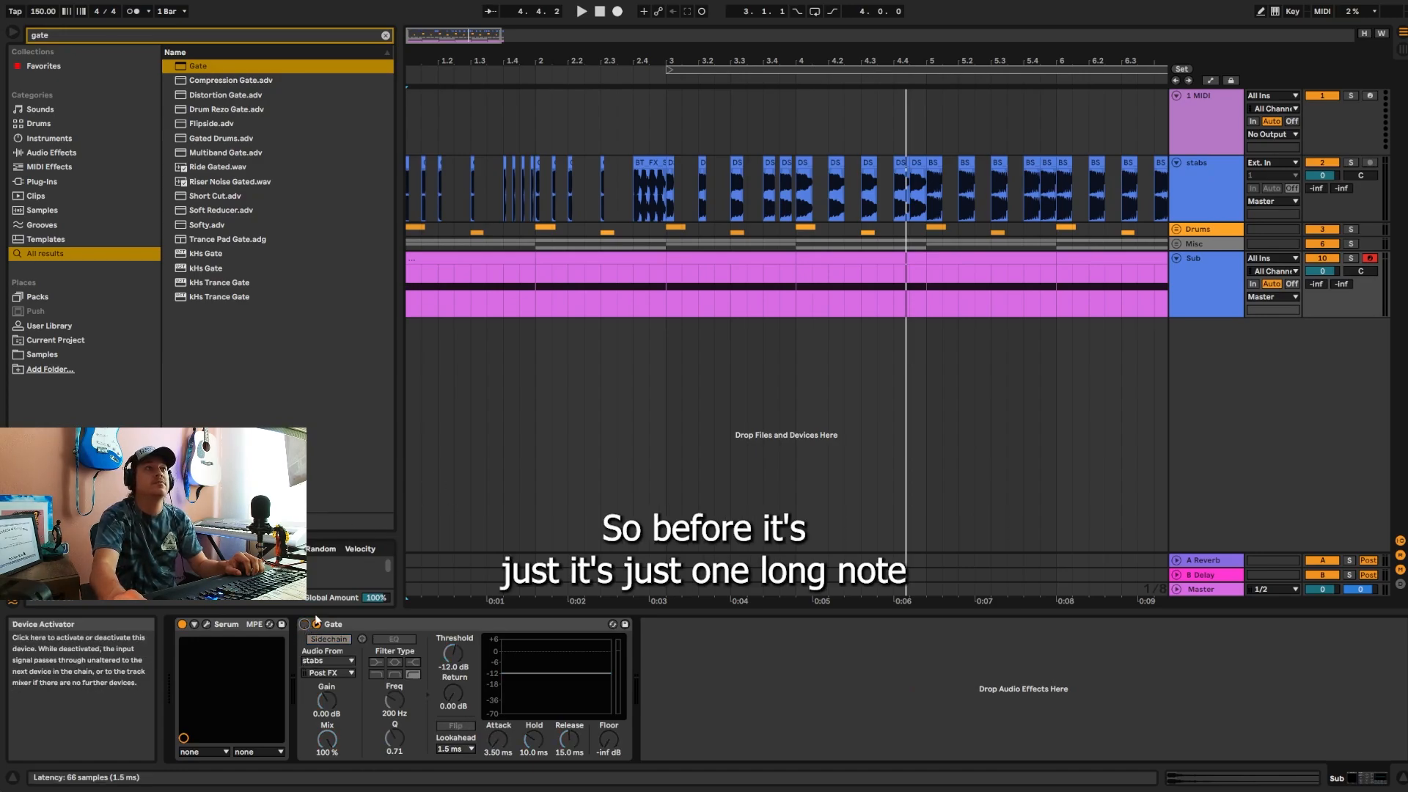
left_click(478, 295)
key("space")
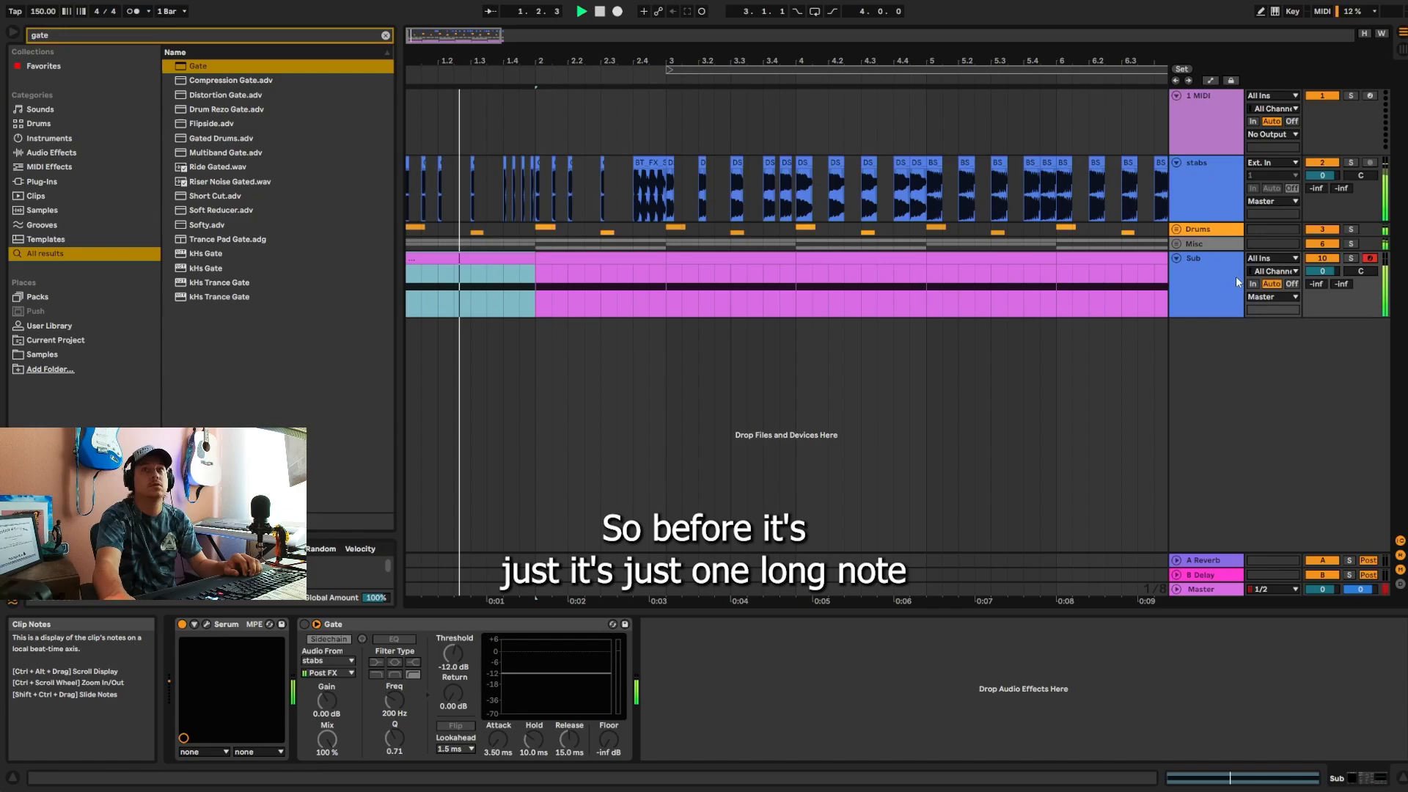
left_click(1351, 258)
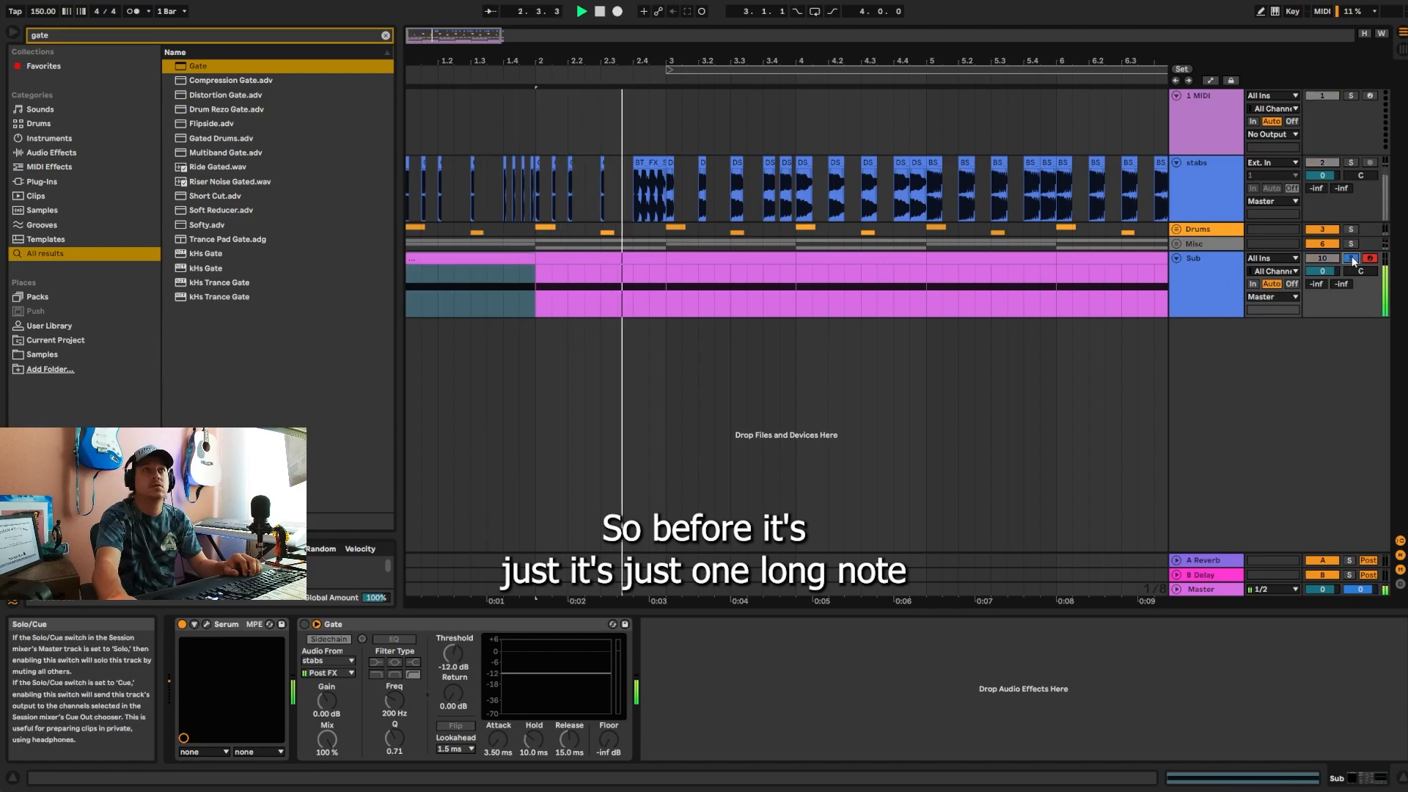
left_click(305, 625)
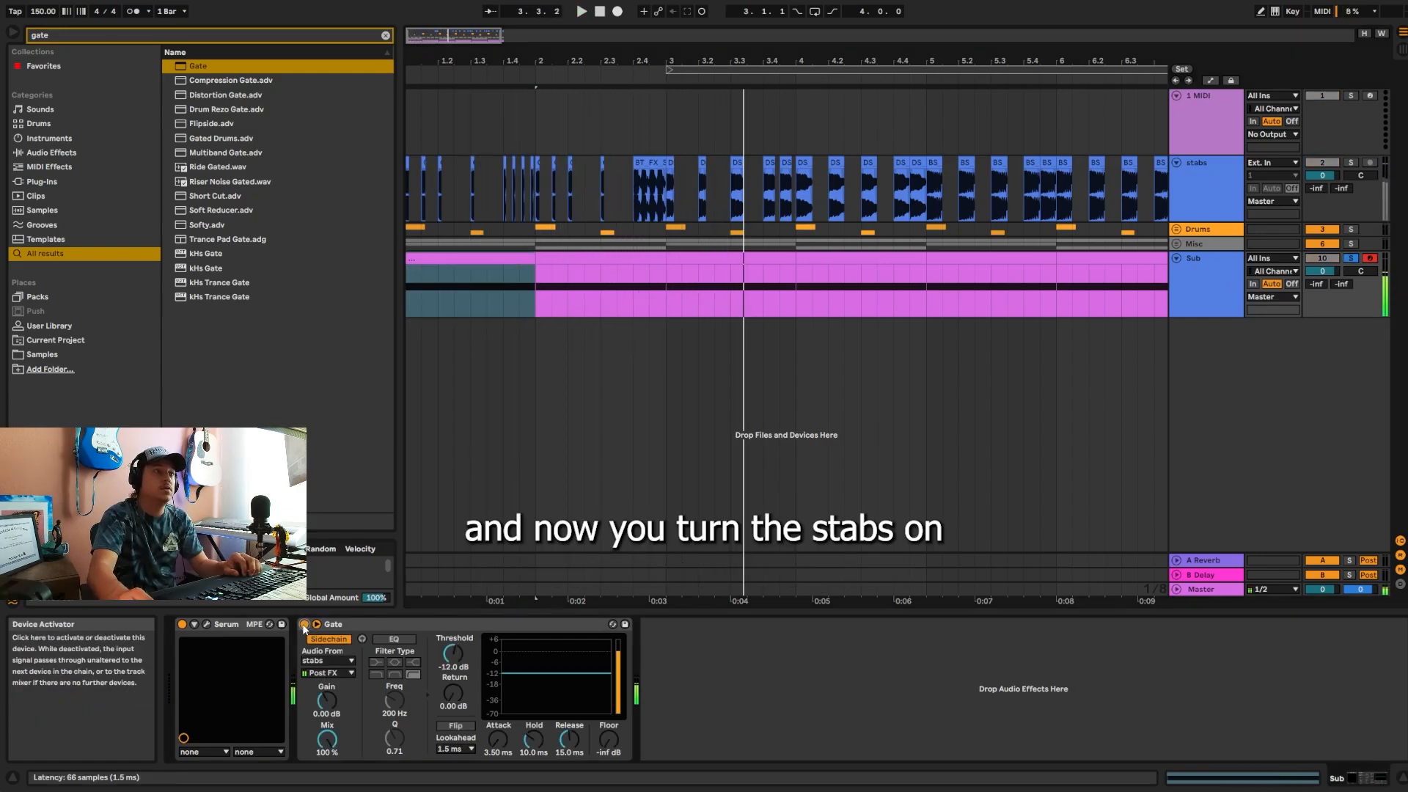
key("space")
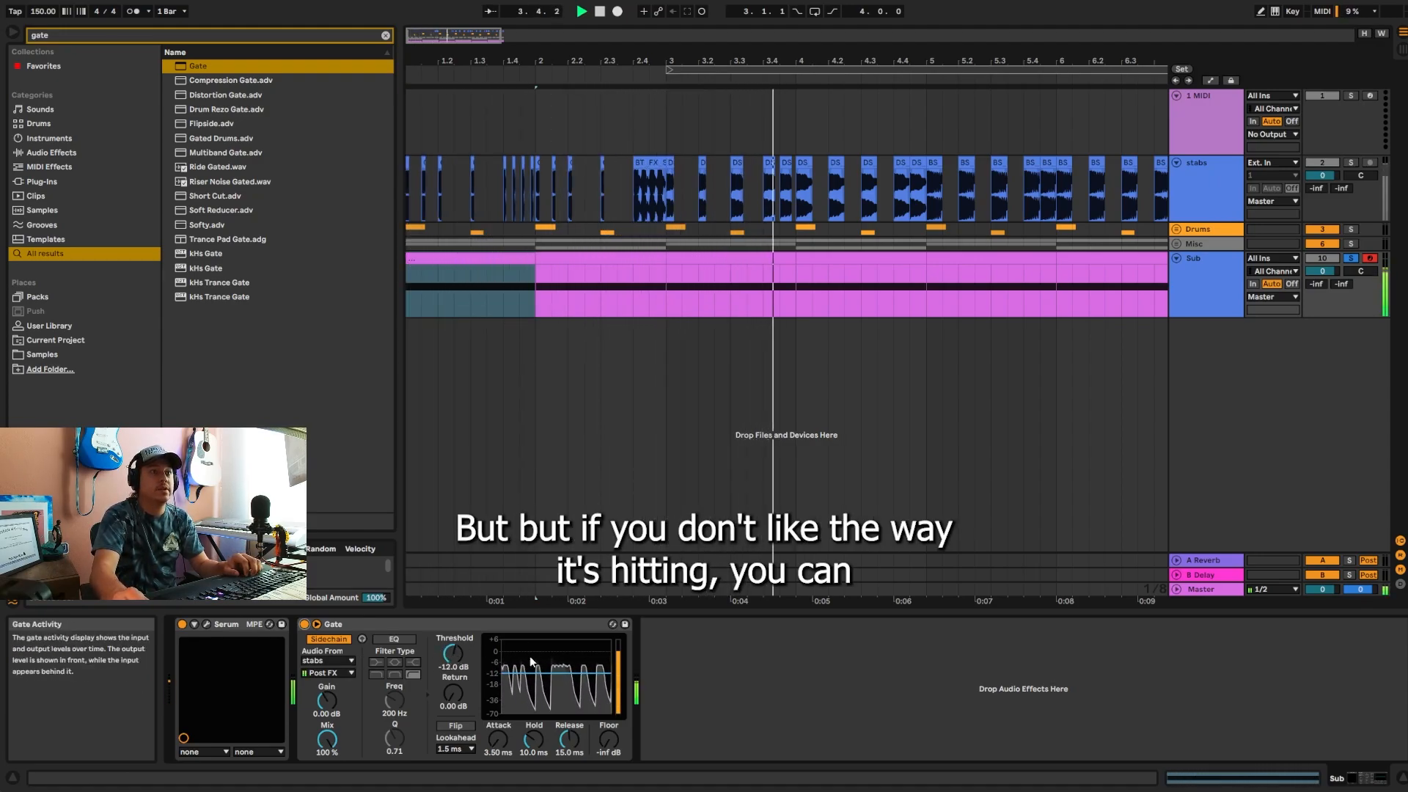
Step: Try lowering the Gate's threshold to -15.9 dB while playing the soloed Sub
key("space")
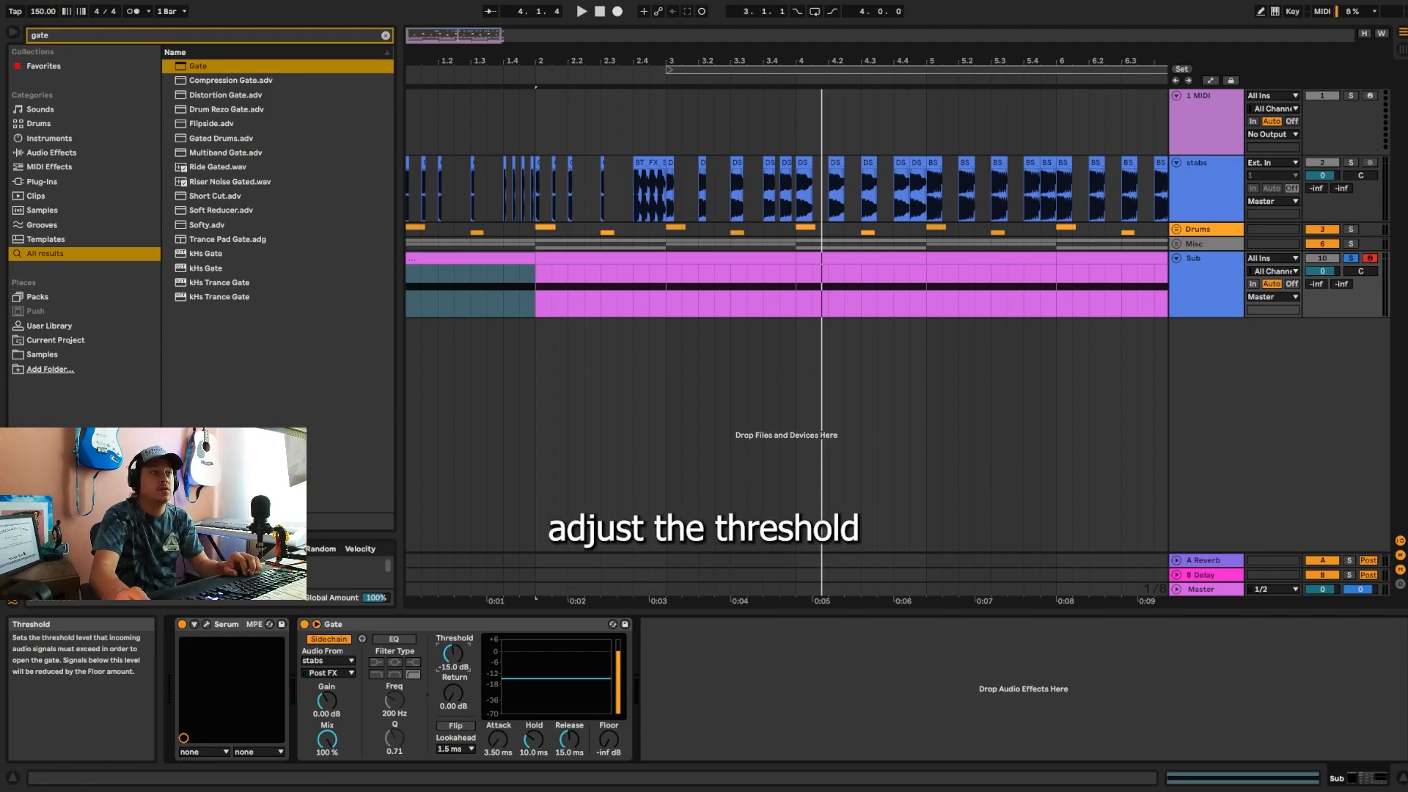
key("space")
mouse_move(453, 653)
left_mouse_down()
mouse_move(453, 706)
mouse_move(453, 669)
left_mouse_up()
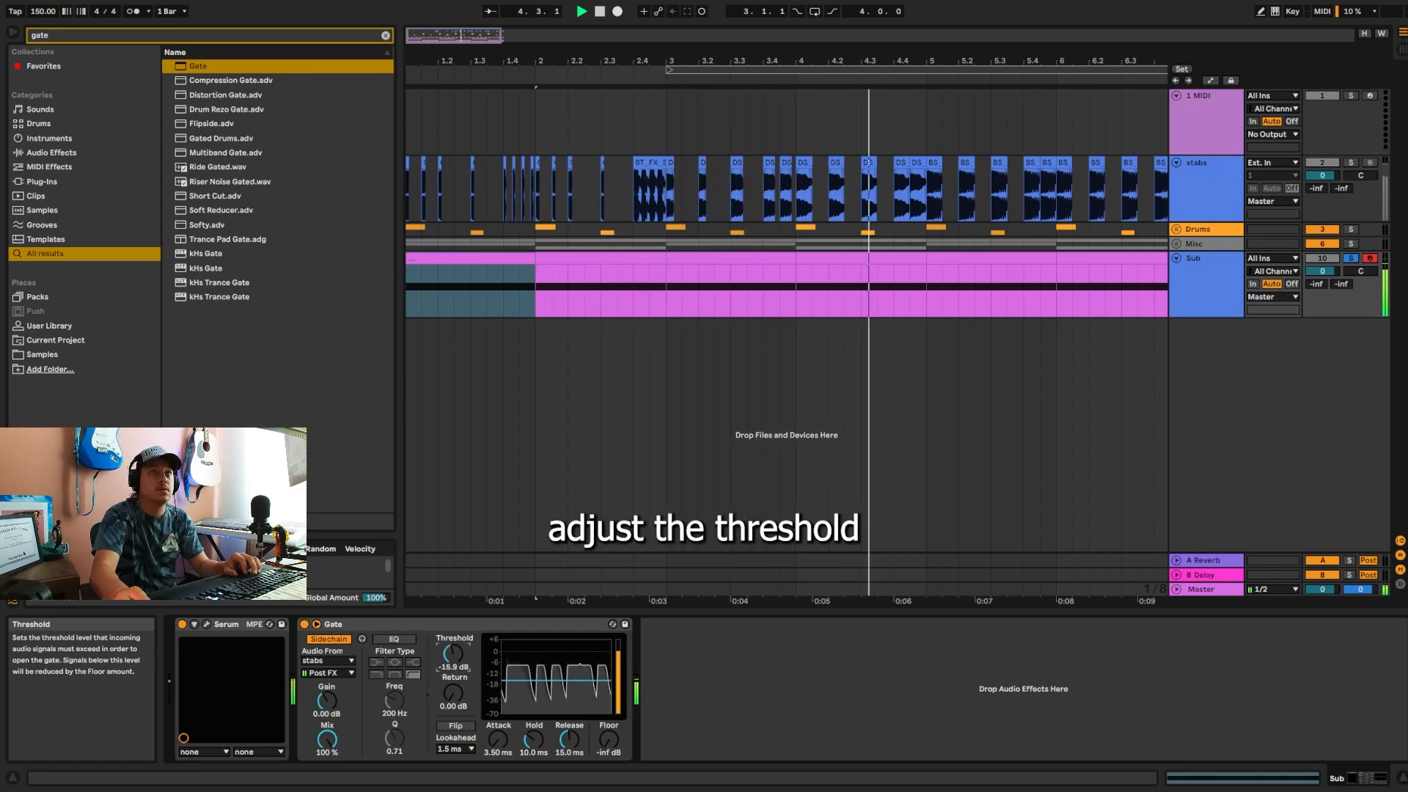
key("space")
key("space")
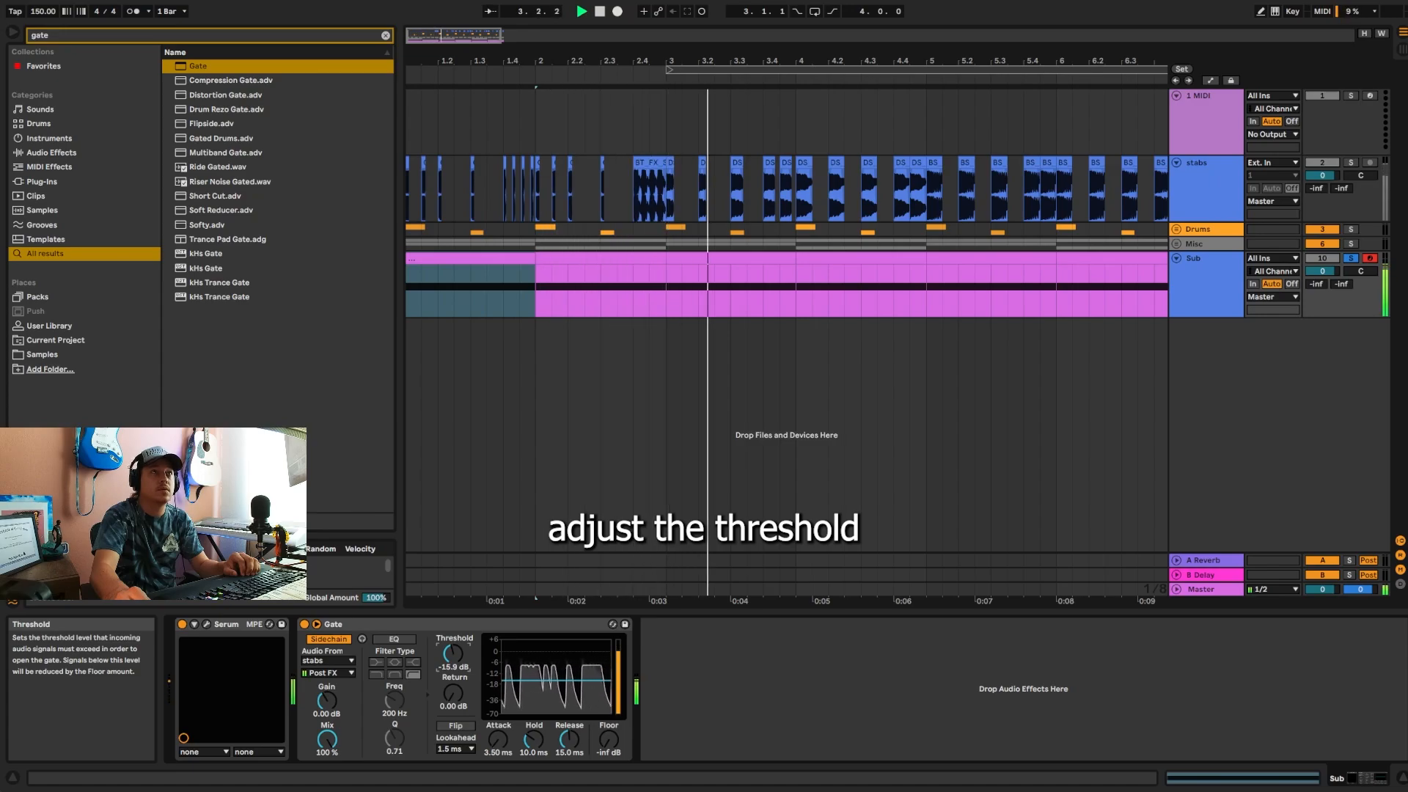
key("space")
key("space")
Step: Set the Sub Gate's threshold to -13.0 dB and replay the soloed Sub from 2.4.1
left_click(633, 209)
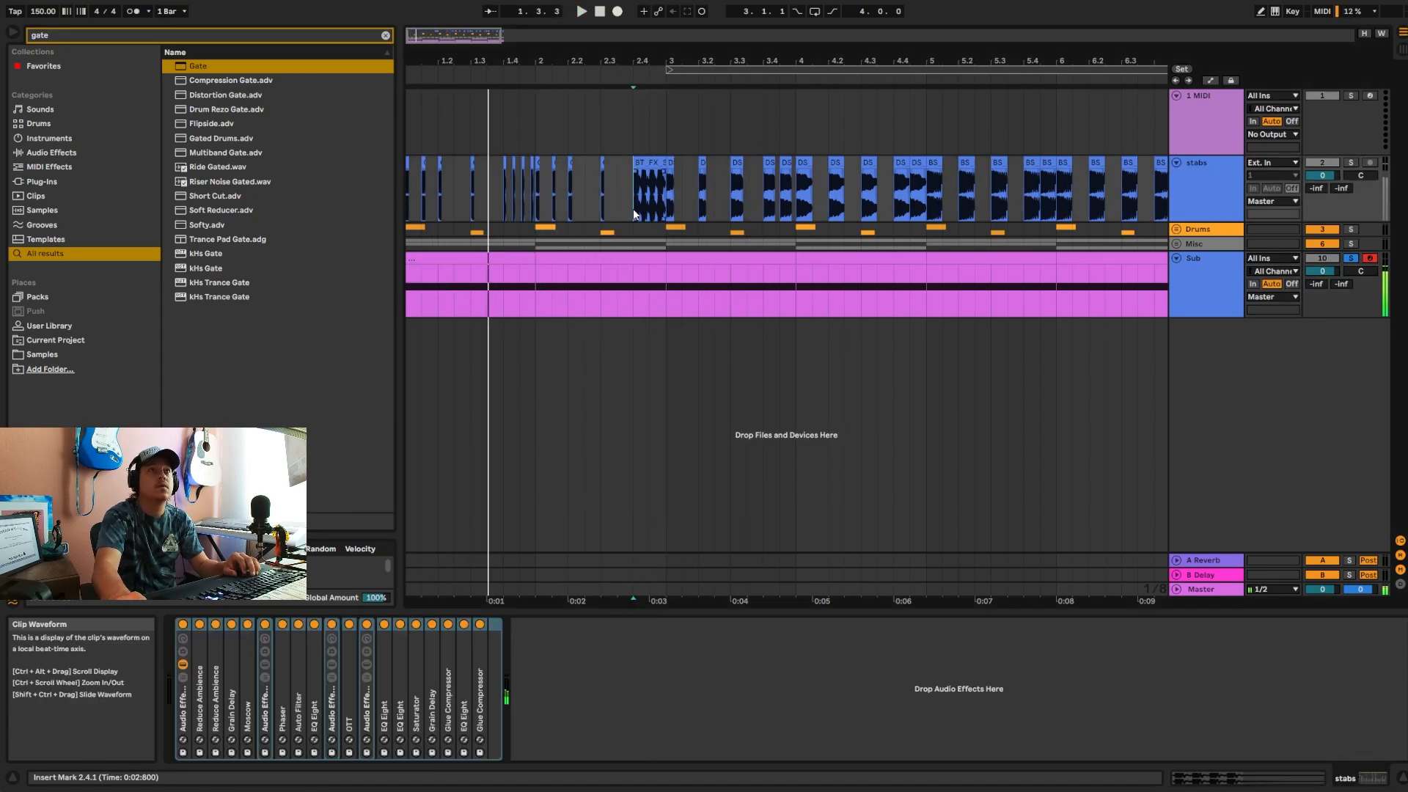
left_click(1203, 287)
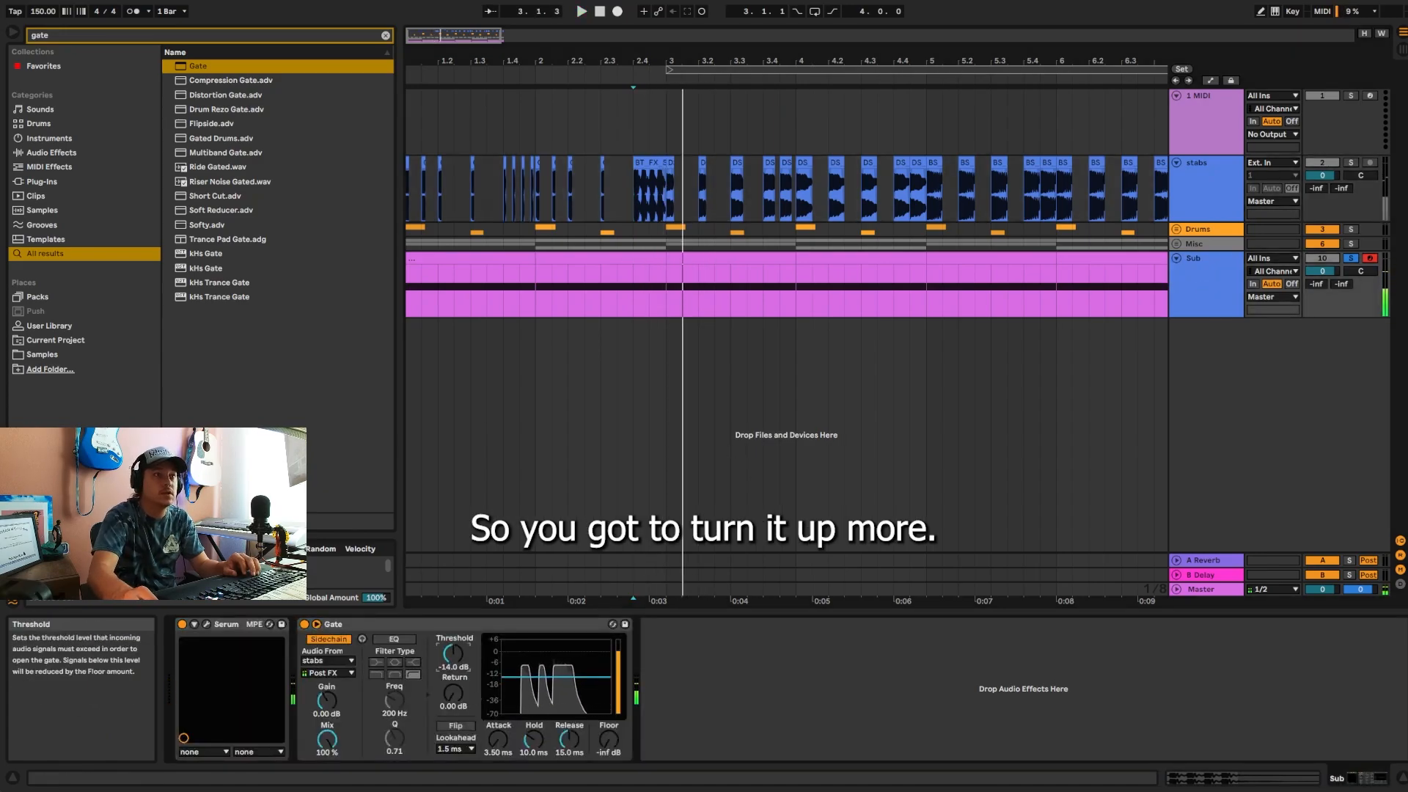
left_click_drag(453, 659, 453, 656)
key("space")
key("space")
key("space")
key("space")
key("space")
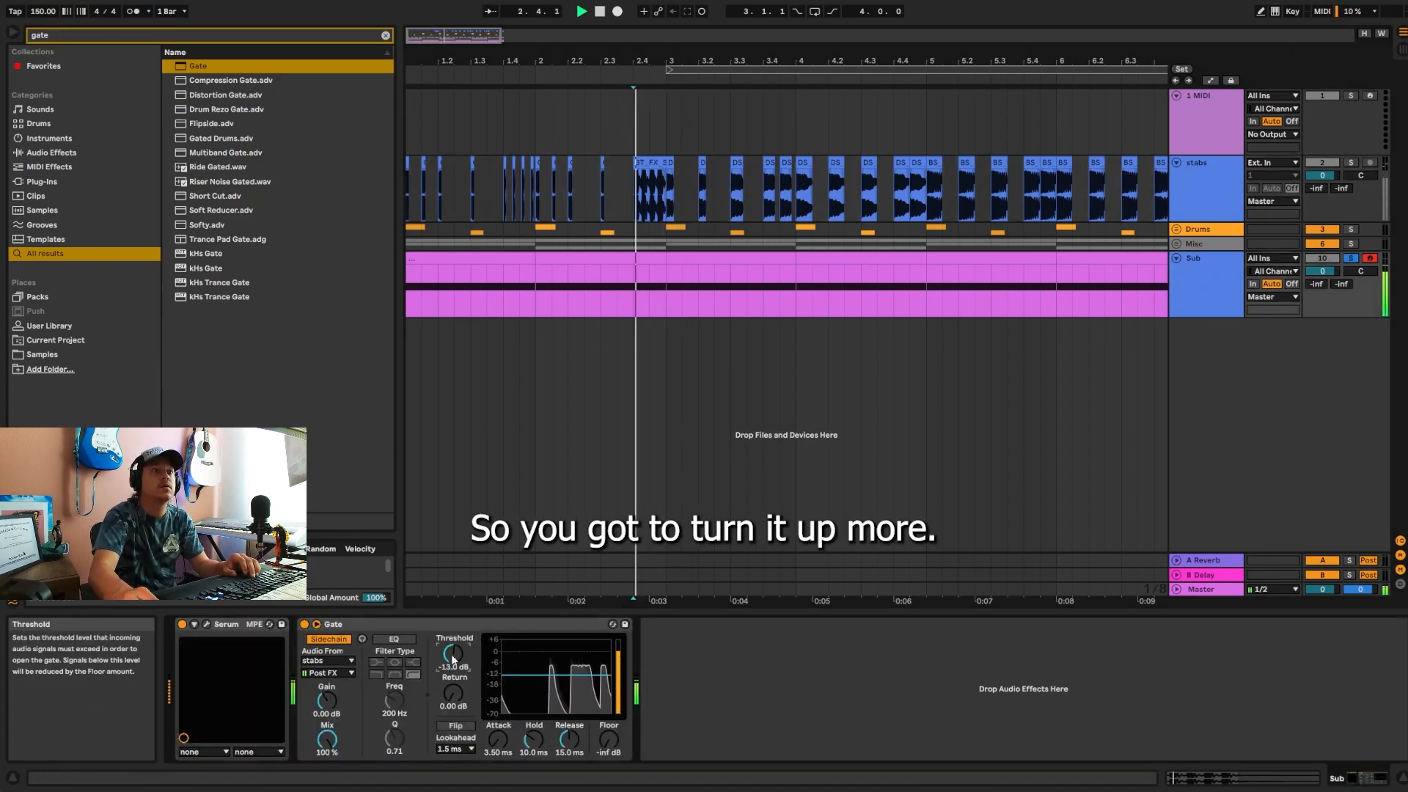
Step: Unsolo the Sub track and play the full arrangement from 1.1.1
left_click(1351, 259)
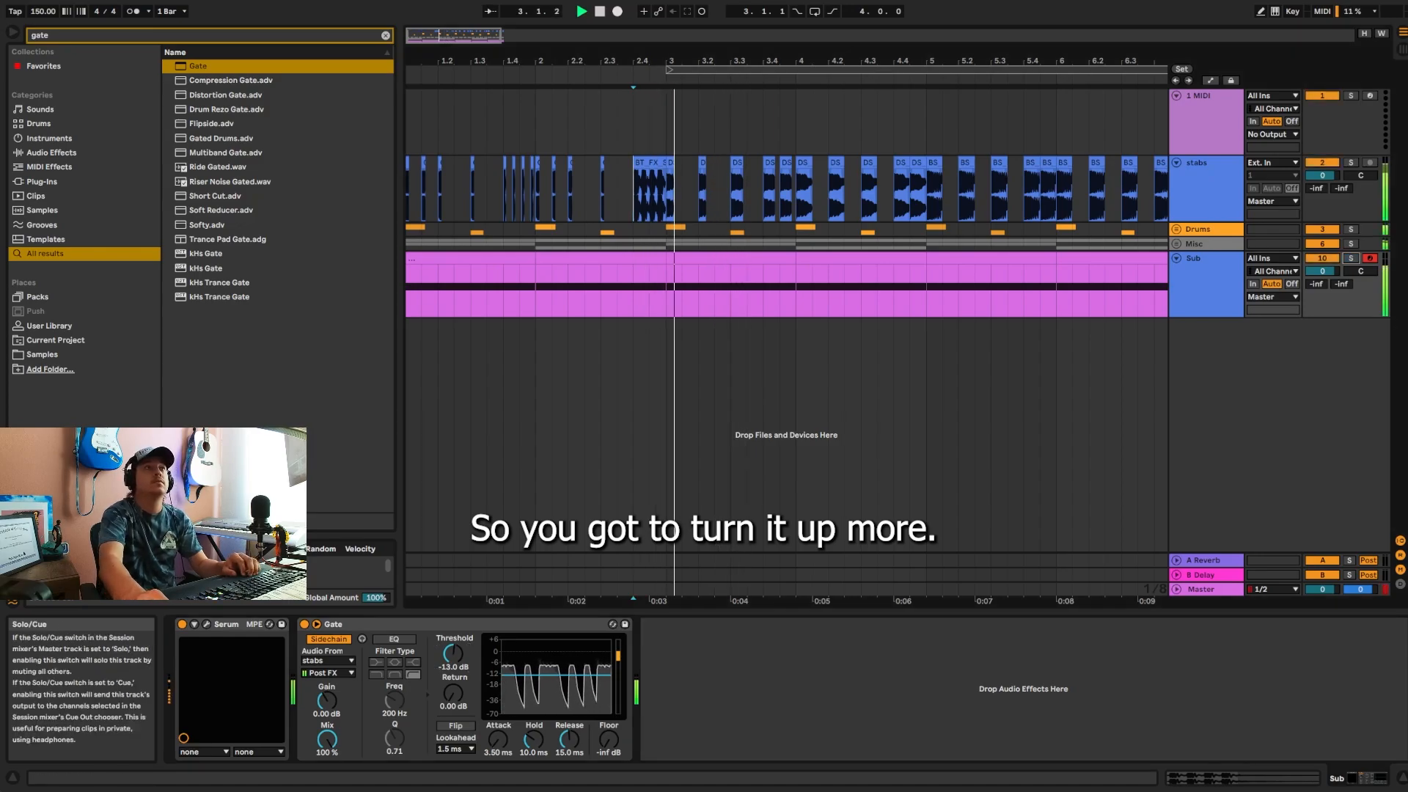
left_click(600, 12)
left_click(600, 12)
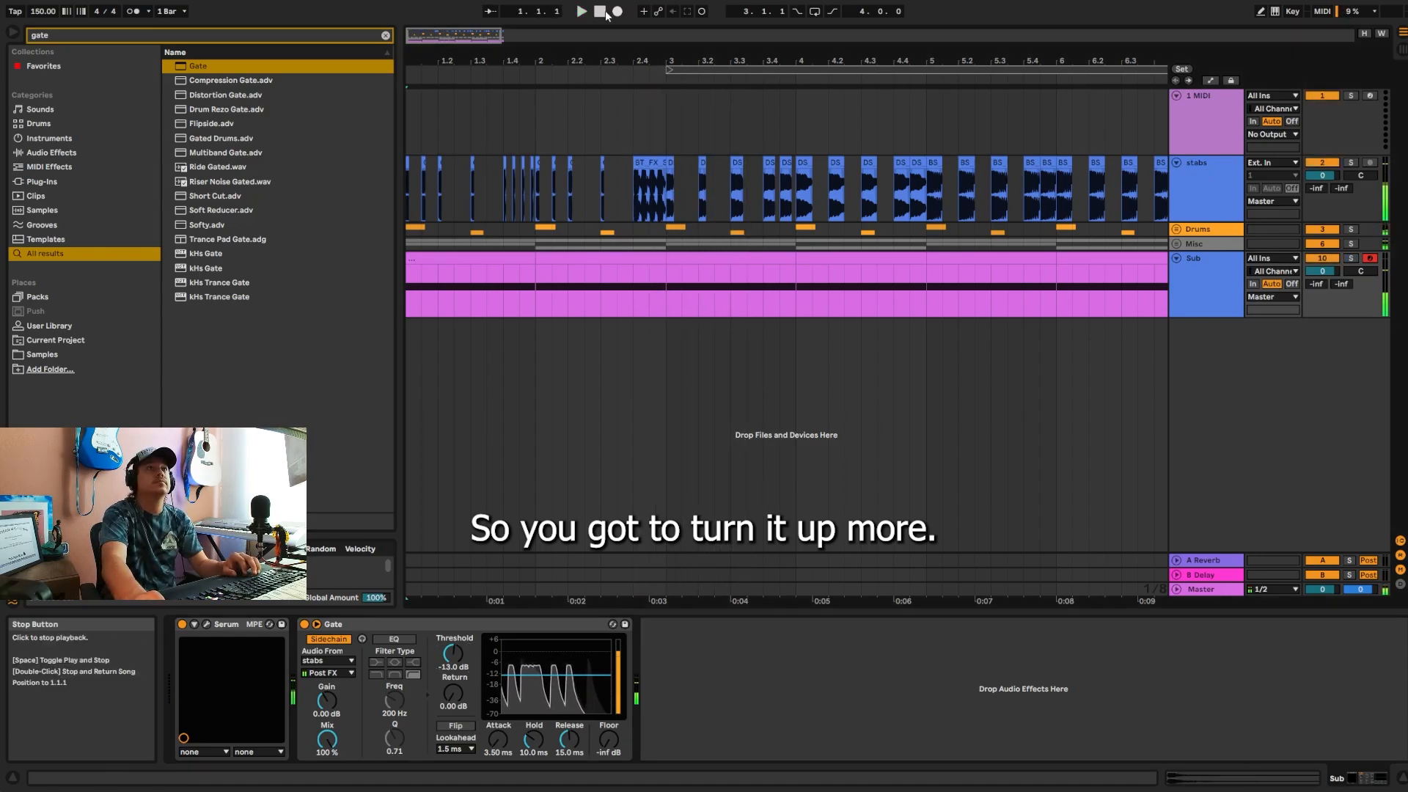
key("space")
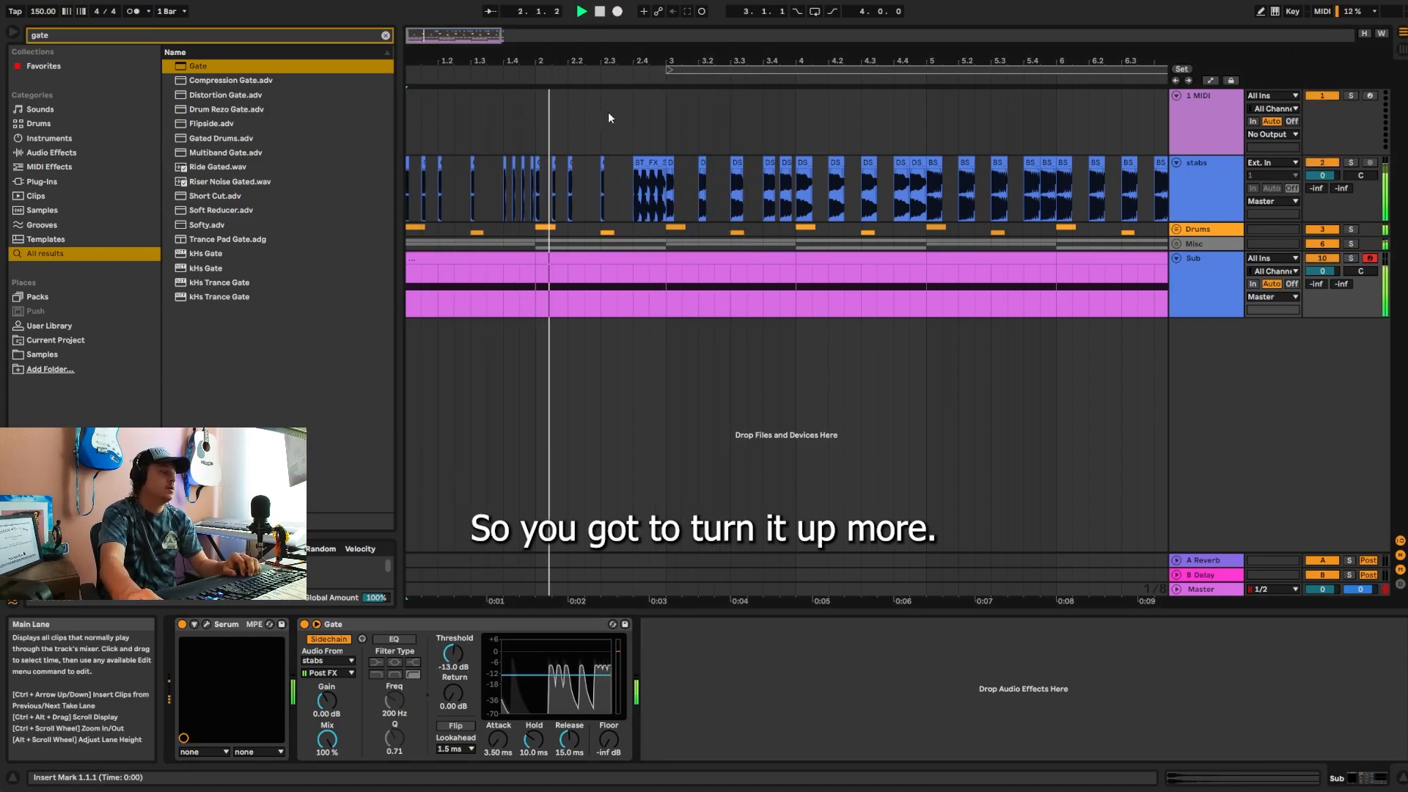
left_click_drag(618, 62, 618, 41)
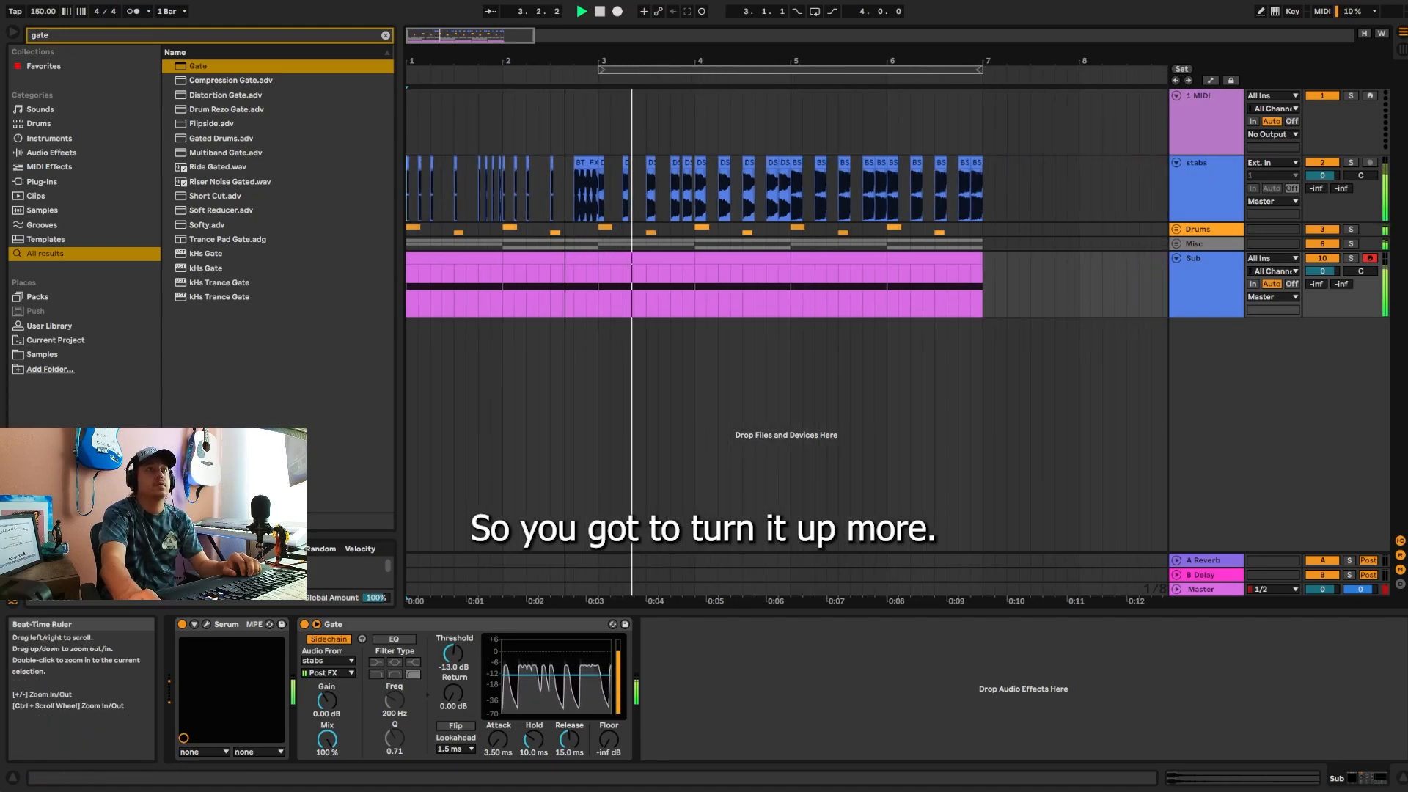
Step: Stop and resume the full arrangement to hear the gated Sub following the stabs, and stop it in bar 4
key("space")
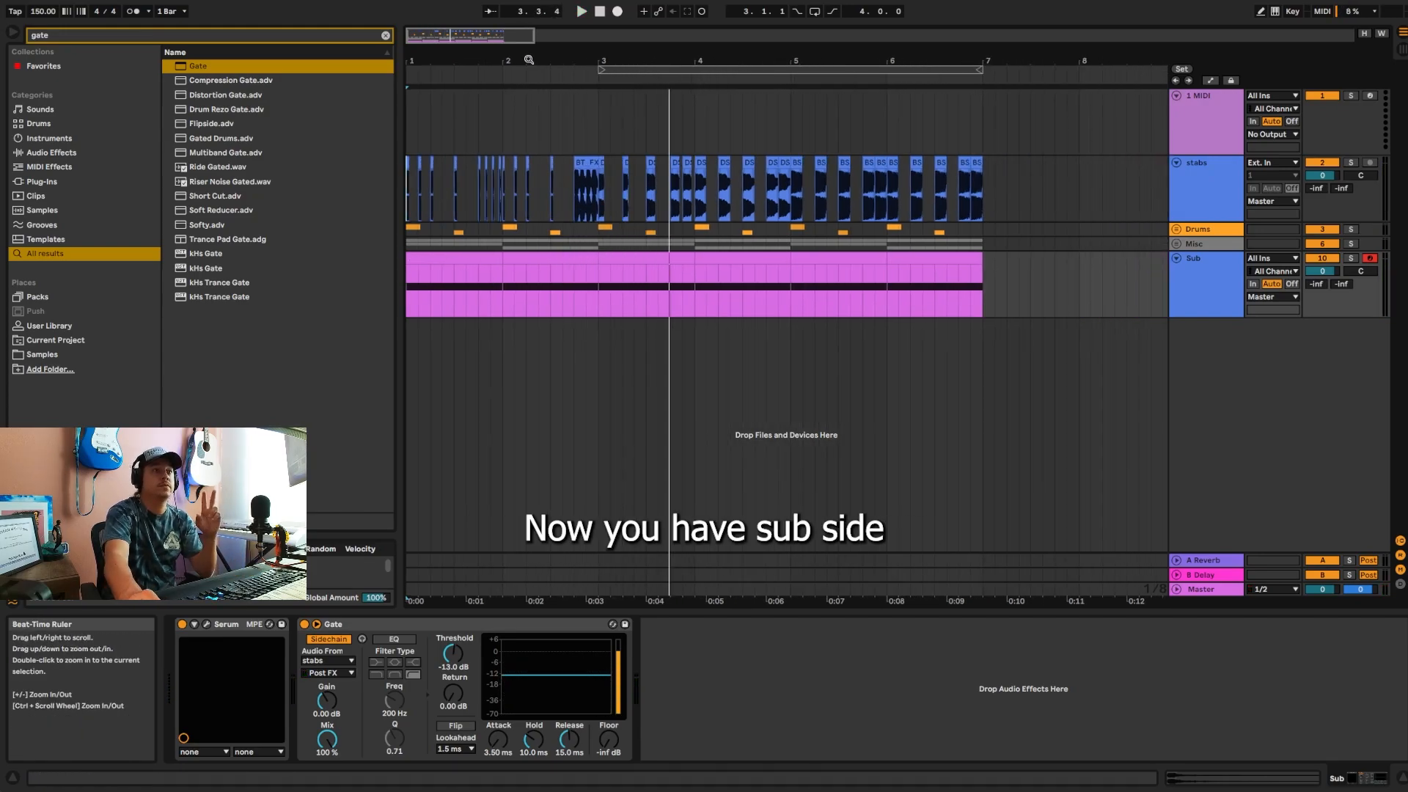
key("space")
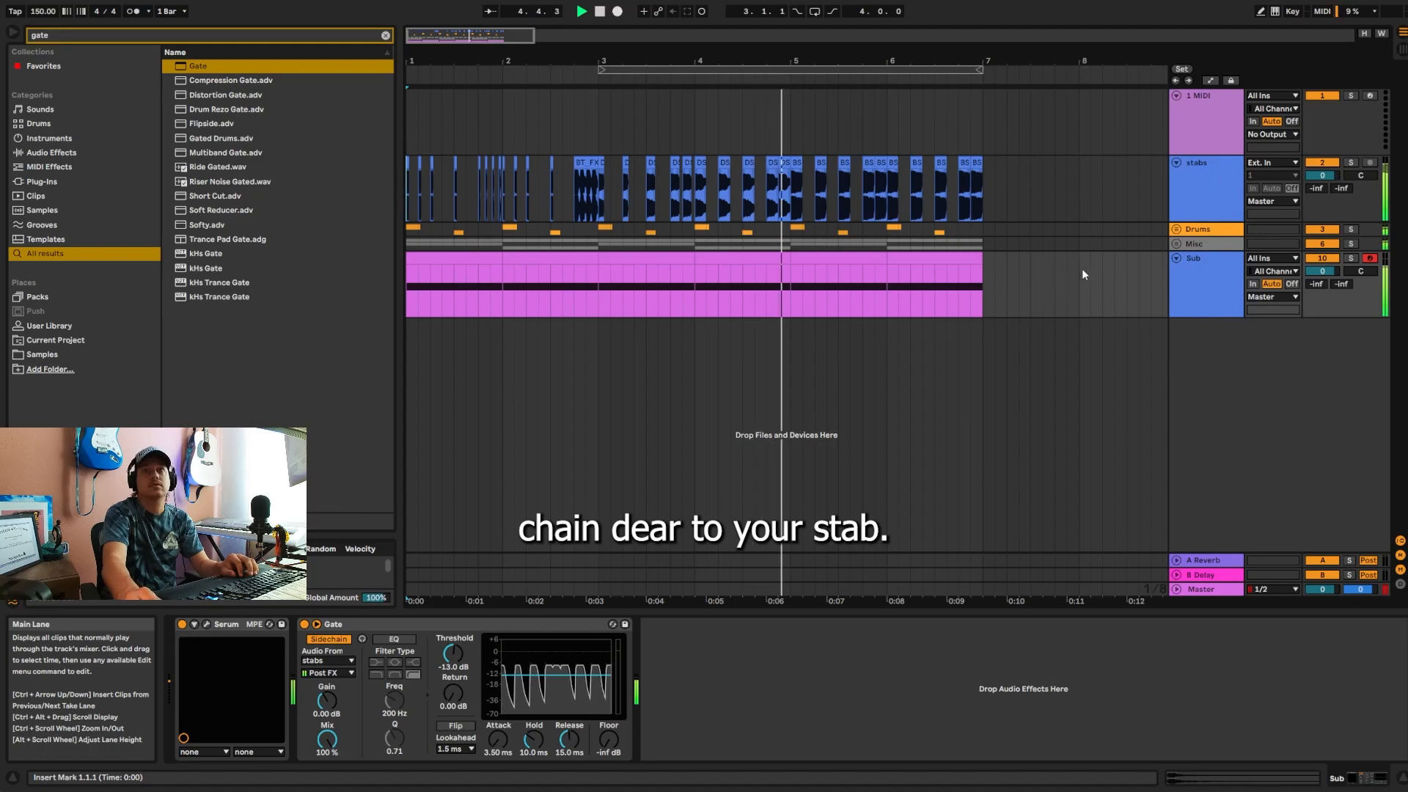
key("space")
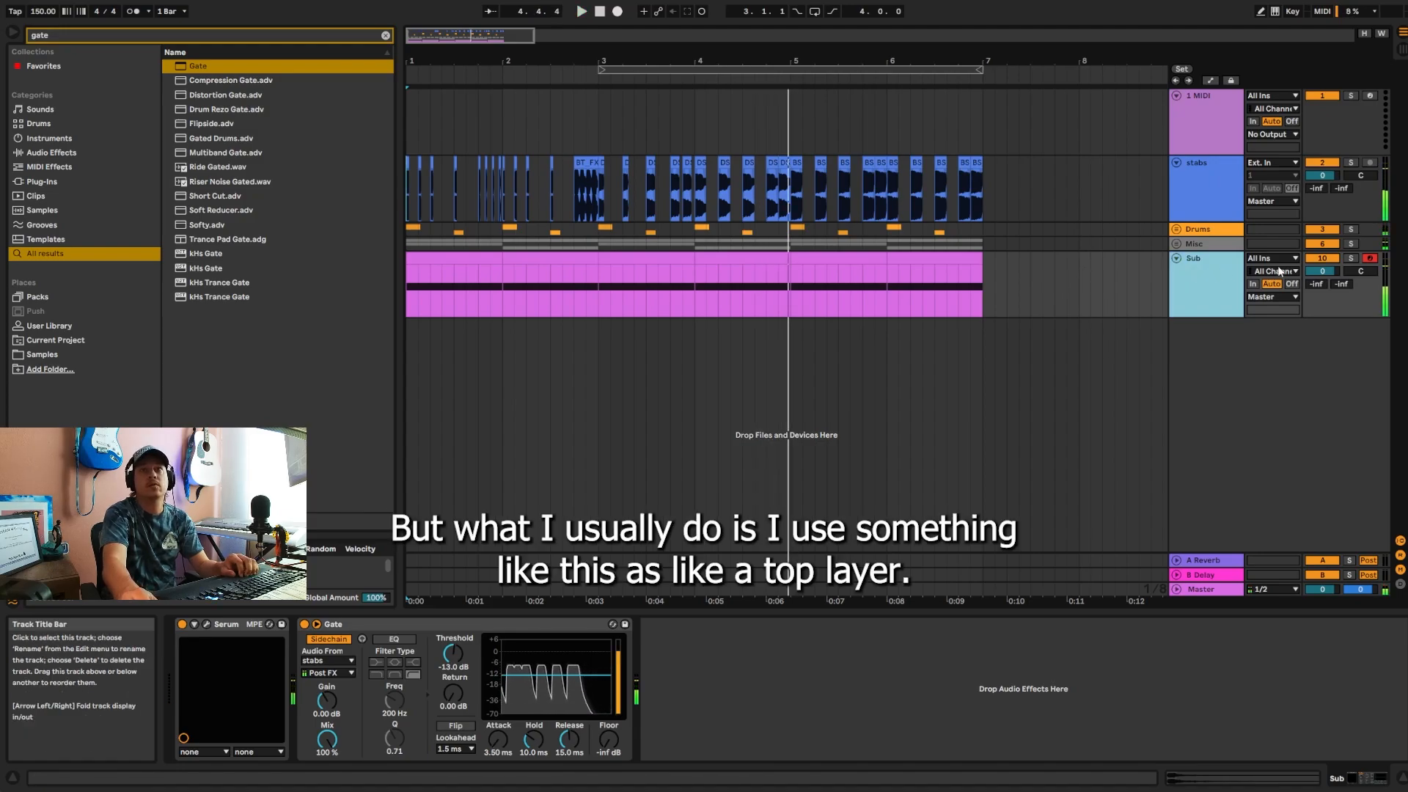
Step: Fold the Sub track and move the empty MIDI track directly below the stabs track
left_click(1179, 260)
left_click(1223, 183)
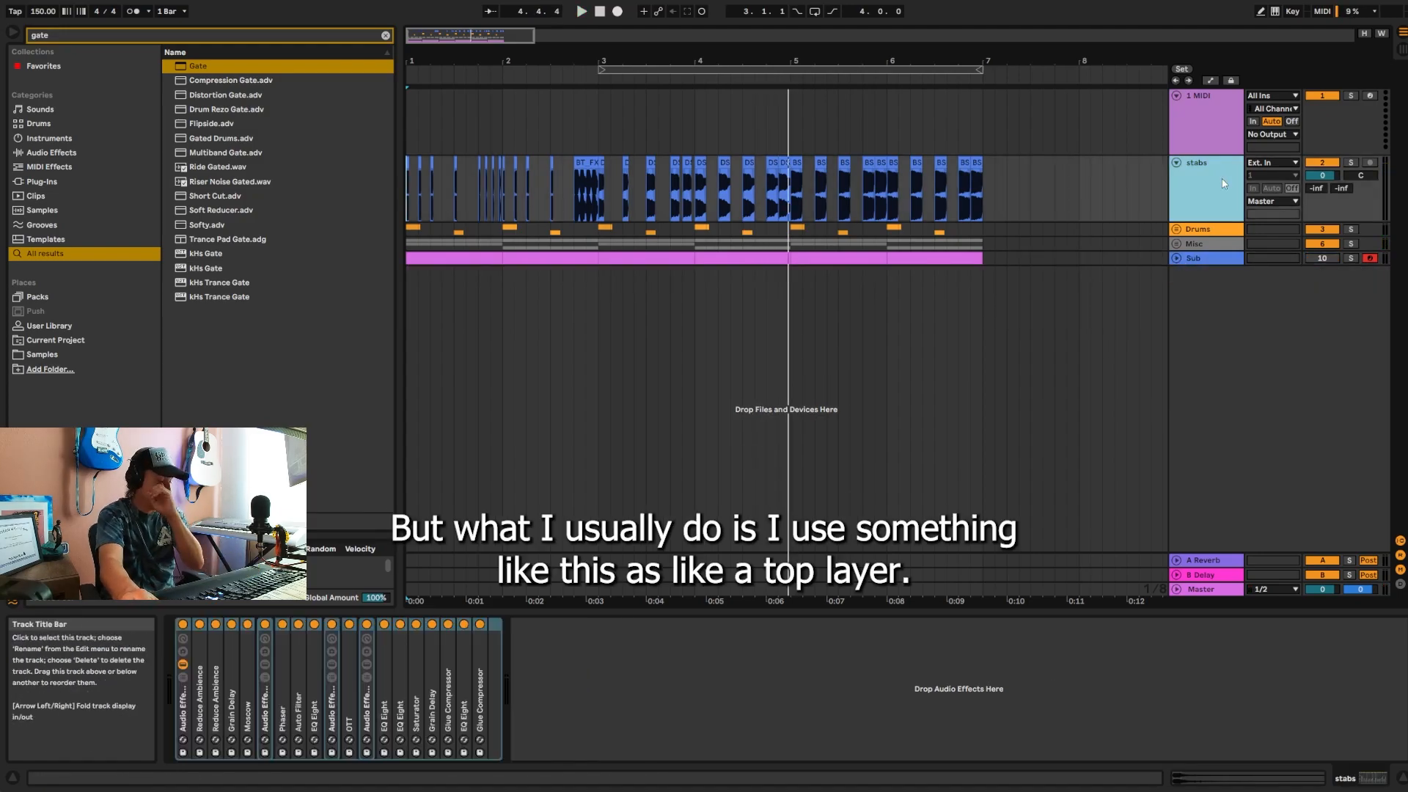
left_click_drag(1206, 123, 1191, 204)
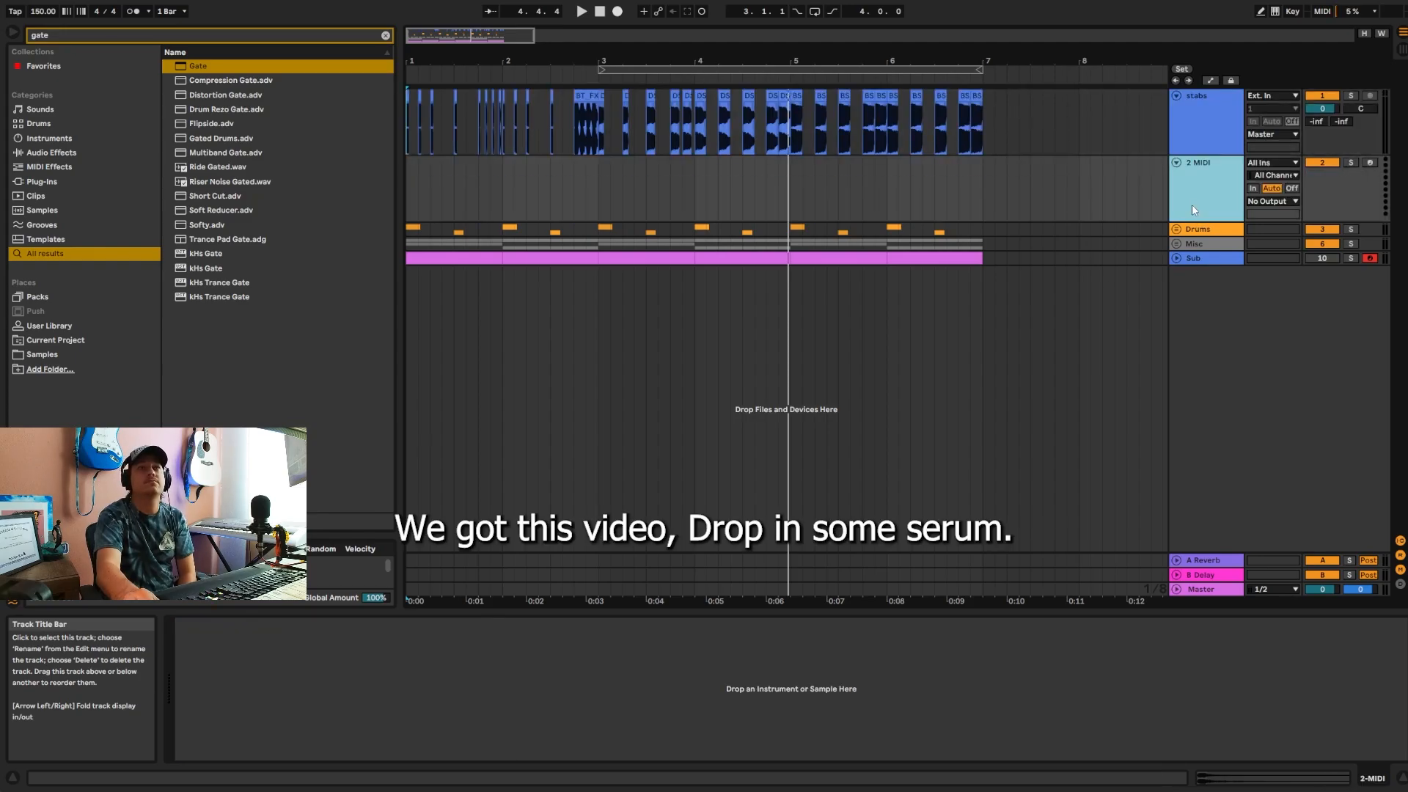
Step: Load Serum on the empty MIDI track and insert a one-bar MIDI clip from 1.1.1 to 2.1.1
key("ctrl+f")
type("sere")
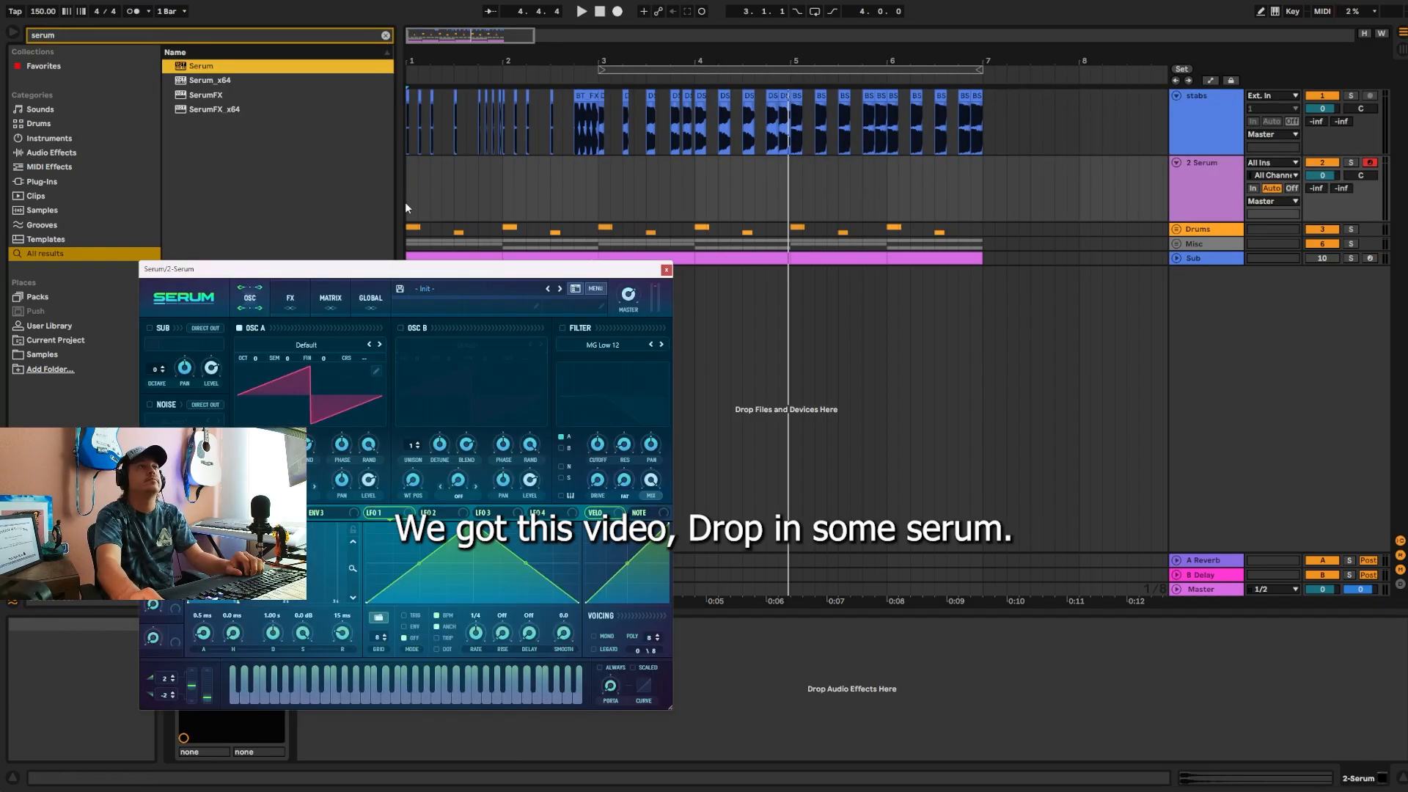
left_click_drag(408, 201, 502, 202)
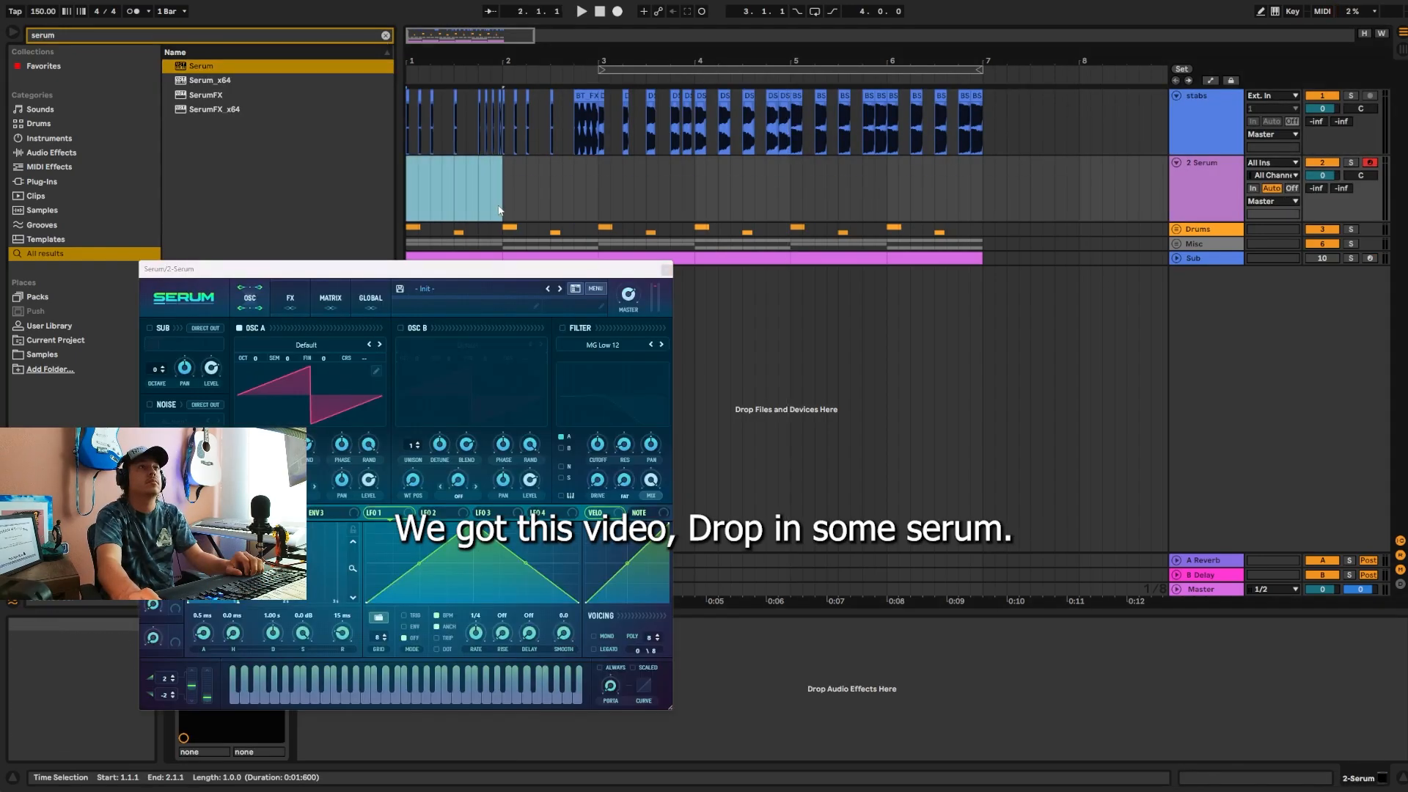
right_click(471, 198)
left_click(498, 310)
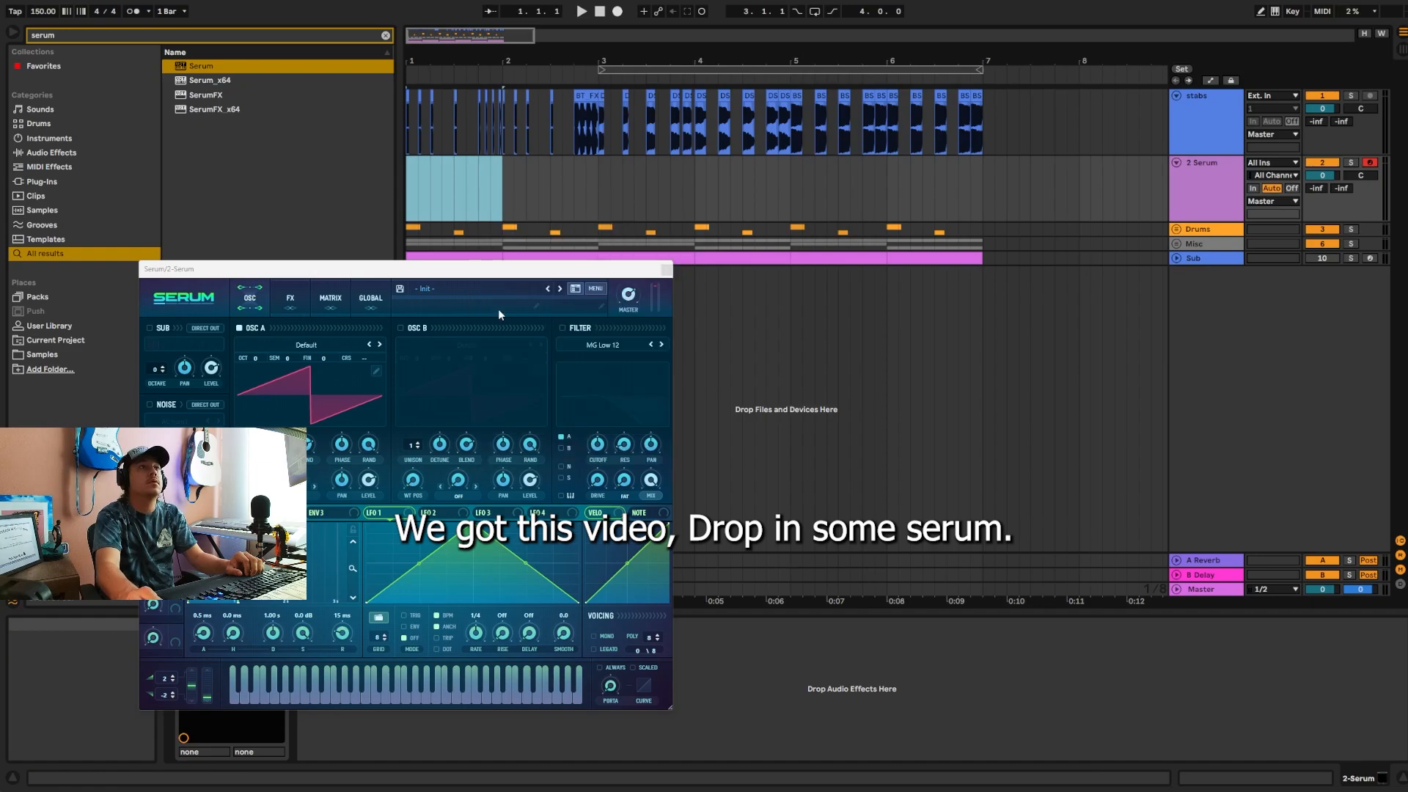
left_click_drag(336, 273, 508, 59)
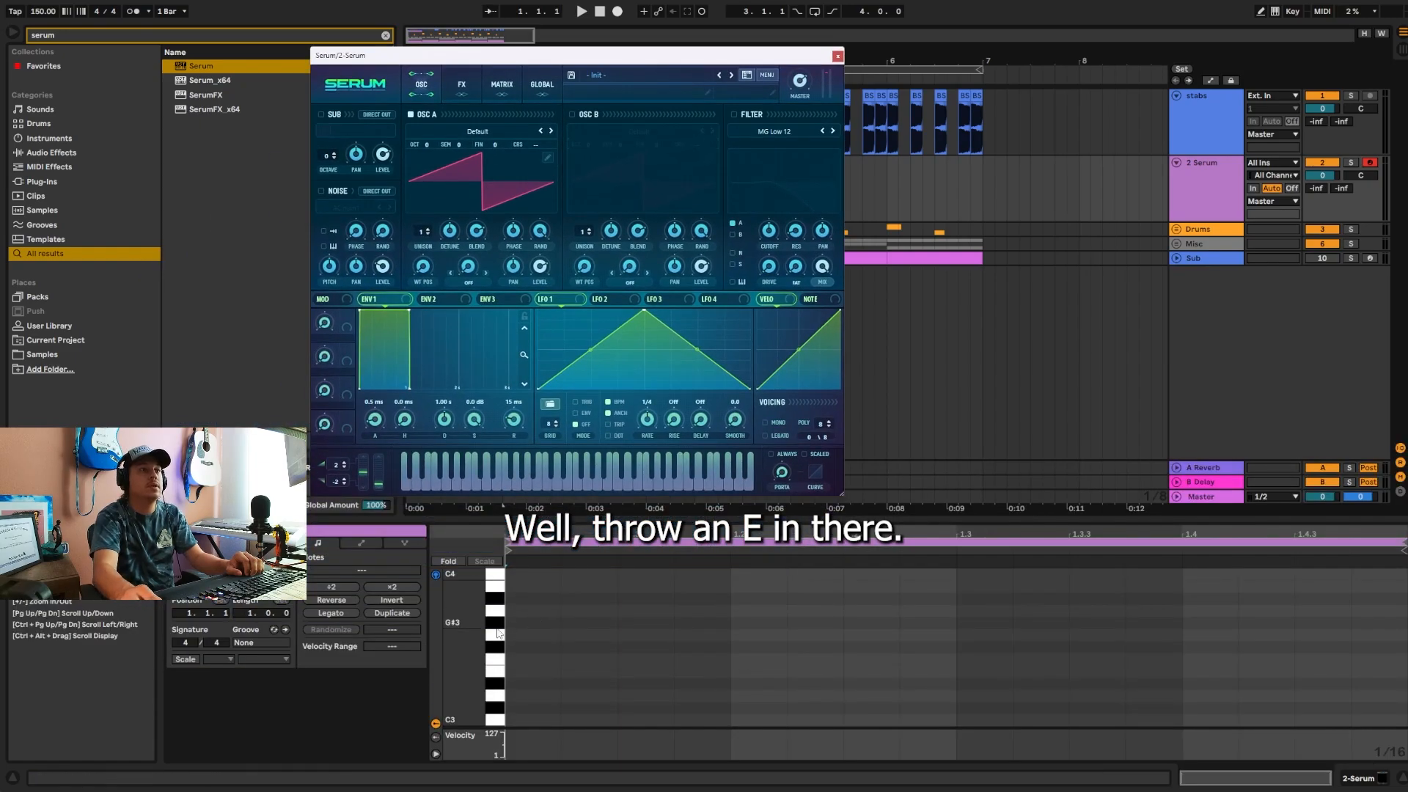
Step: Draw an E3 note across the whole bar in the Serum clip and transpose it down an octave to E2
left_click(513, 671)
left_click_drag(721, 676, 1317, 686)
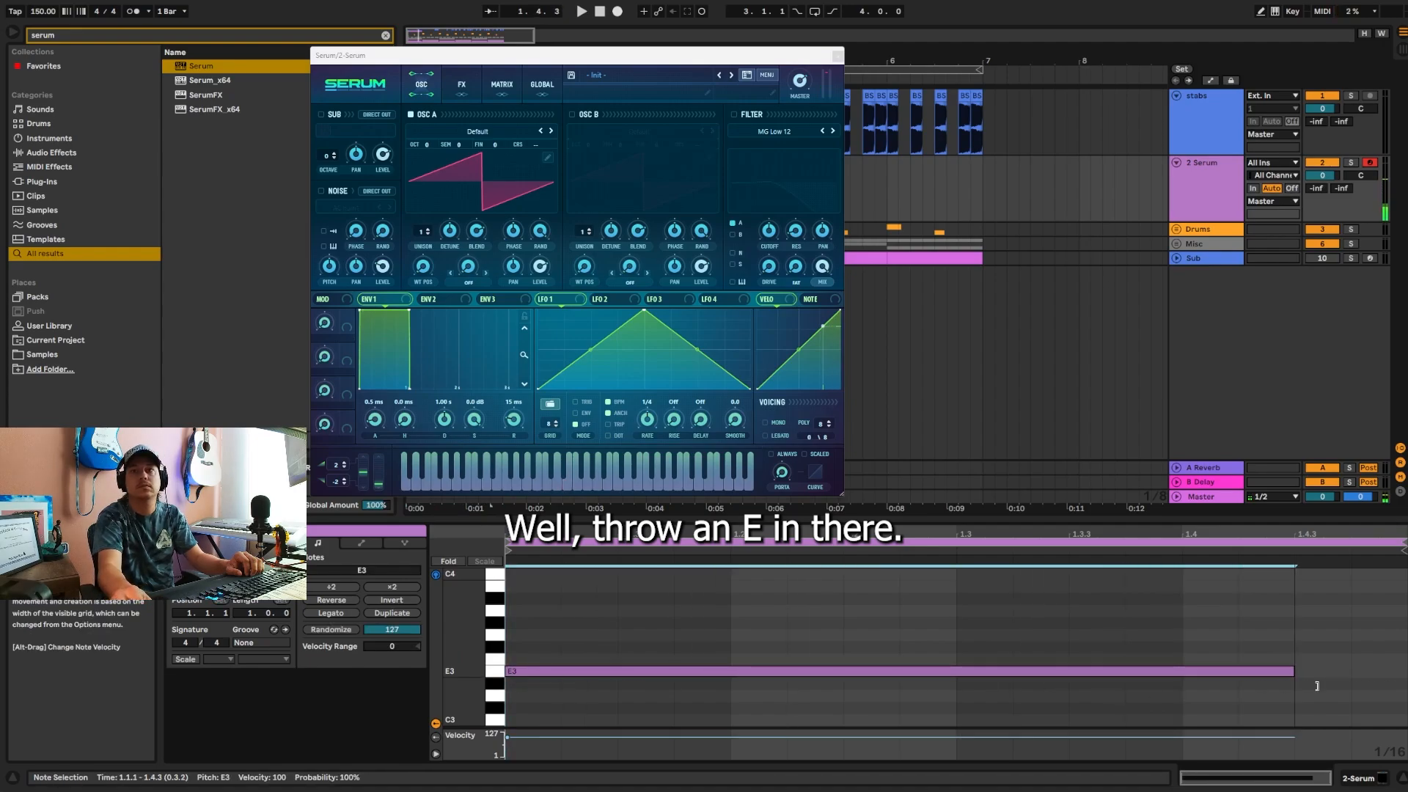
key("shift+Down")
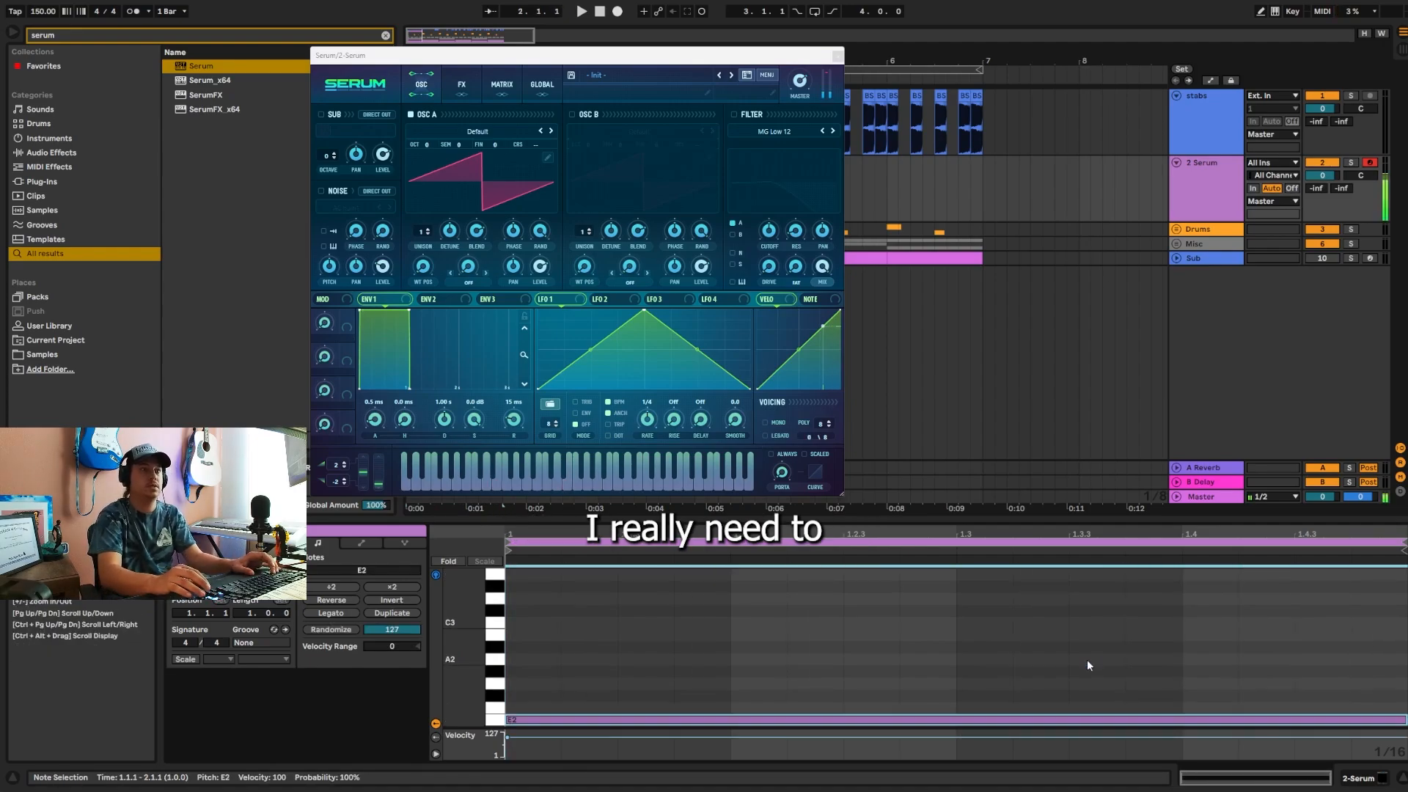
Step: Solo the Serum track and filter Serum's preset browser by the preset author's name
left_click(746, 77)
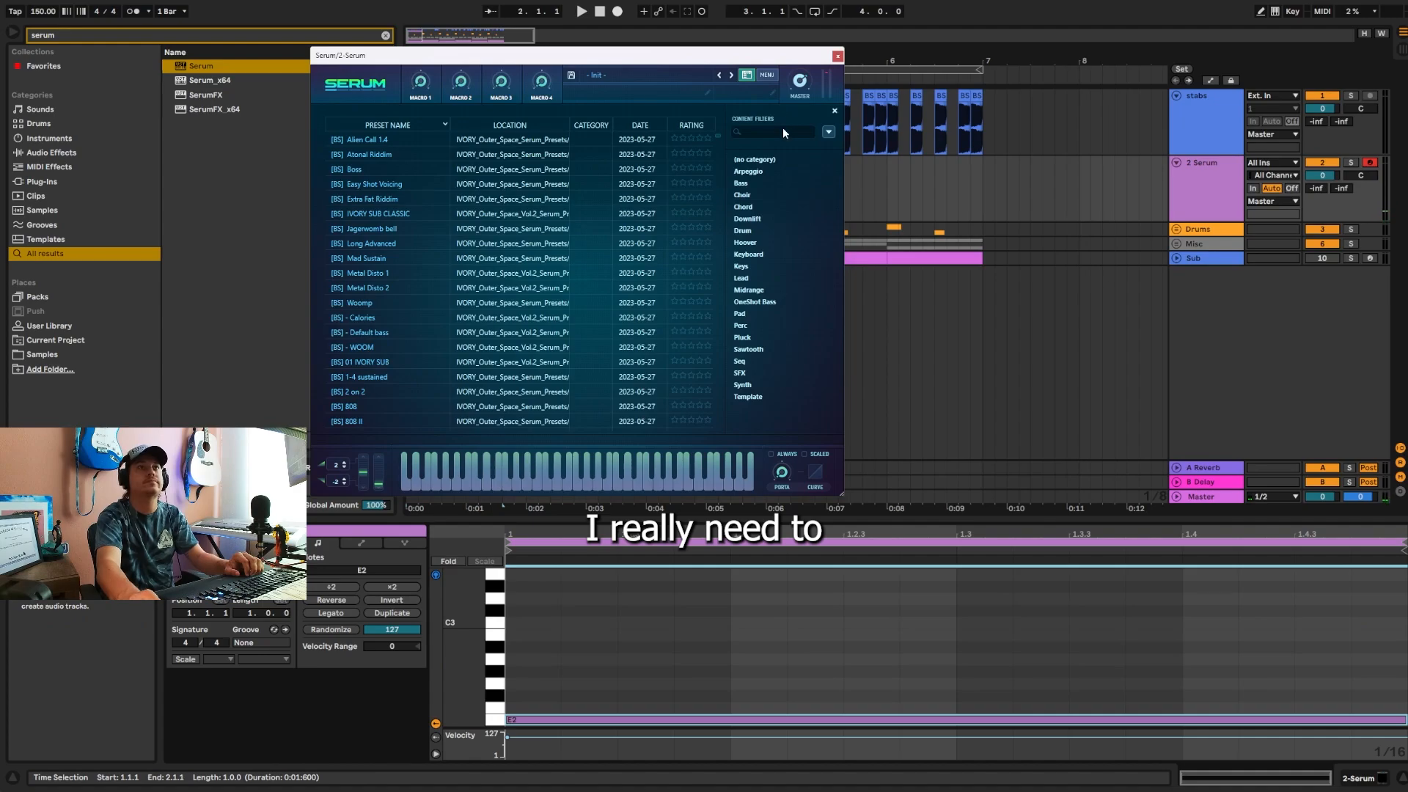
left_click(1349, 162)
scroll(428, 267, "down", 3)
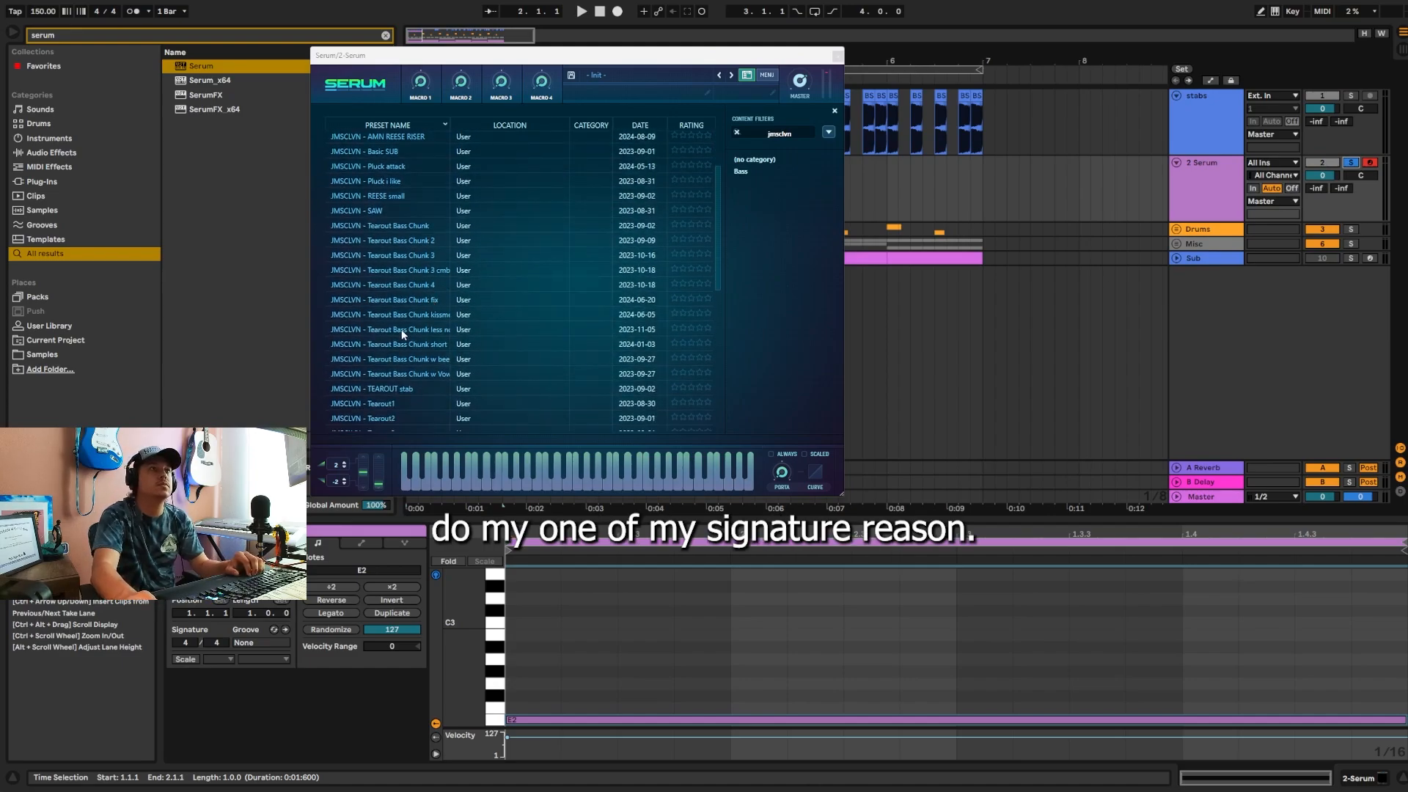
Step: Audition several Tearout Bass Chunk presets during playback, load the "less" variant dated 2023-11-05, and close Serum's window
left_click(422, 330)
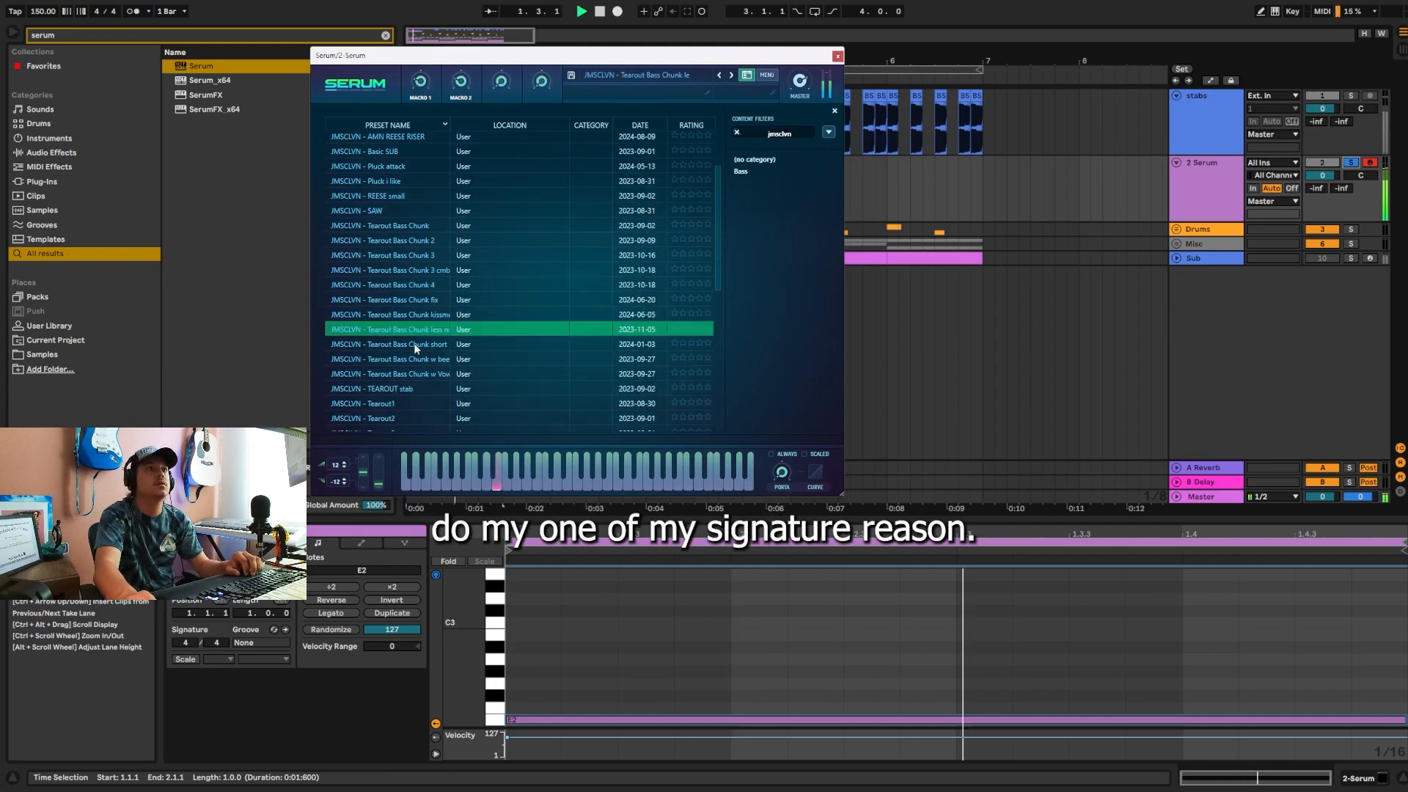
left_click(415, 344)
left_click(420, 315)
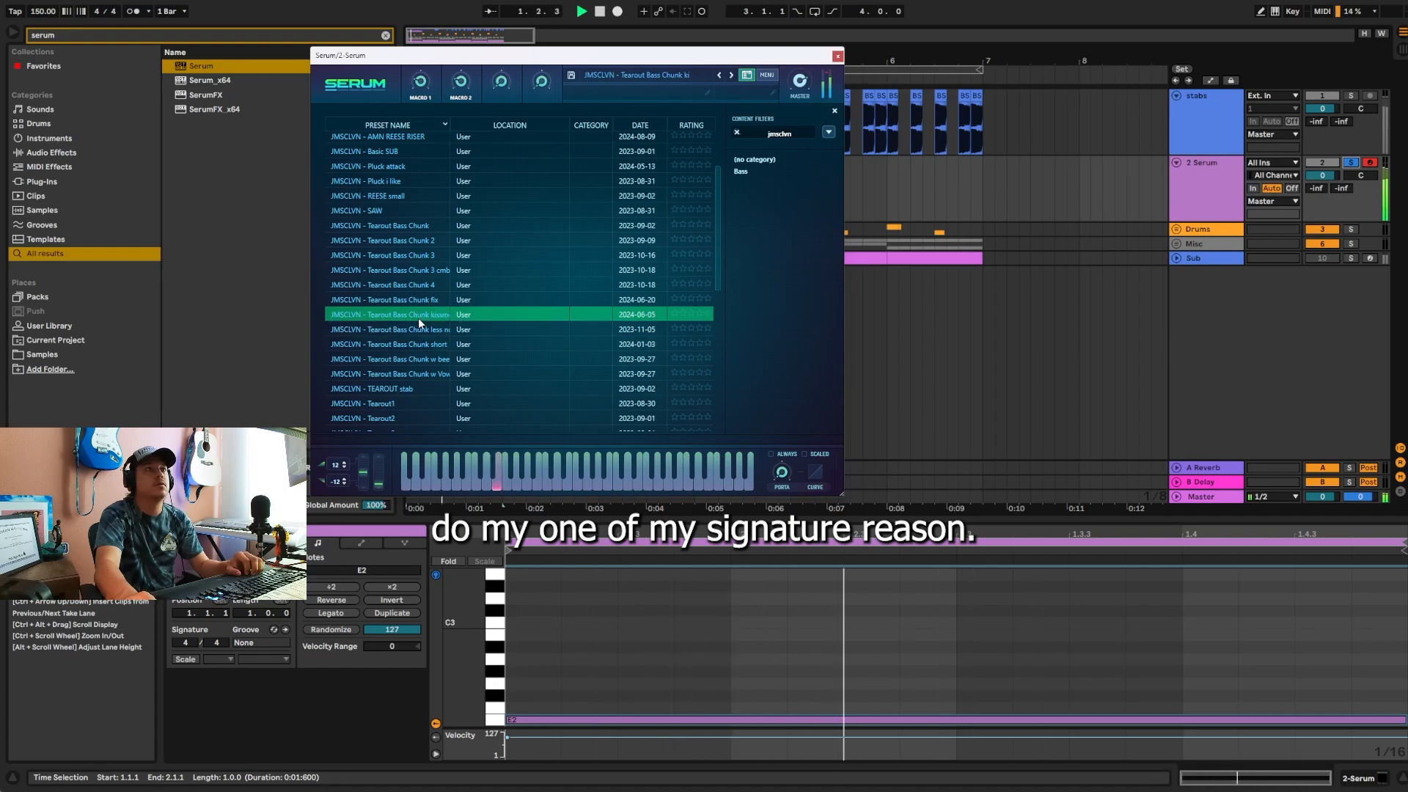
left_click(418, 341)
left_click(418, 330)
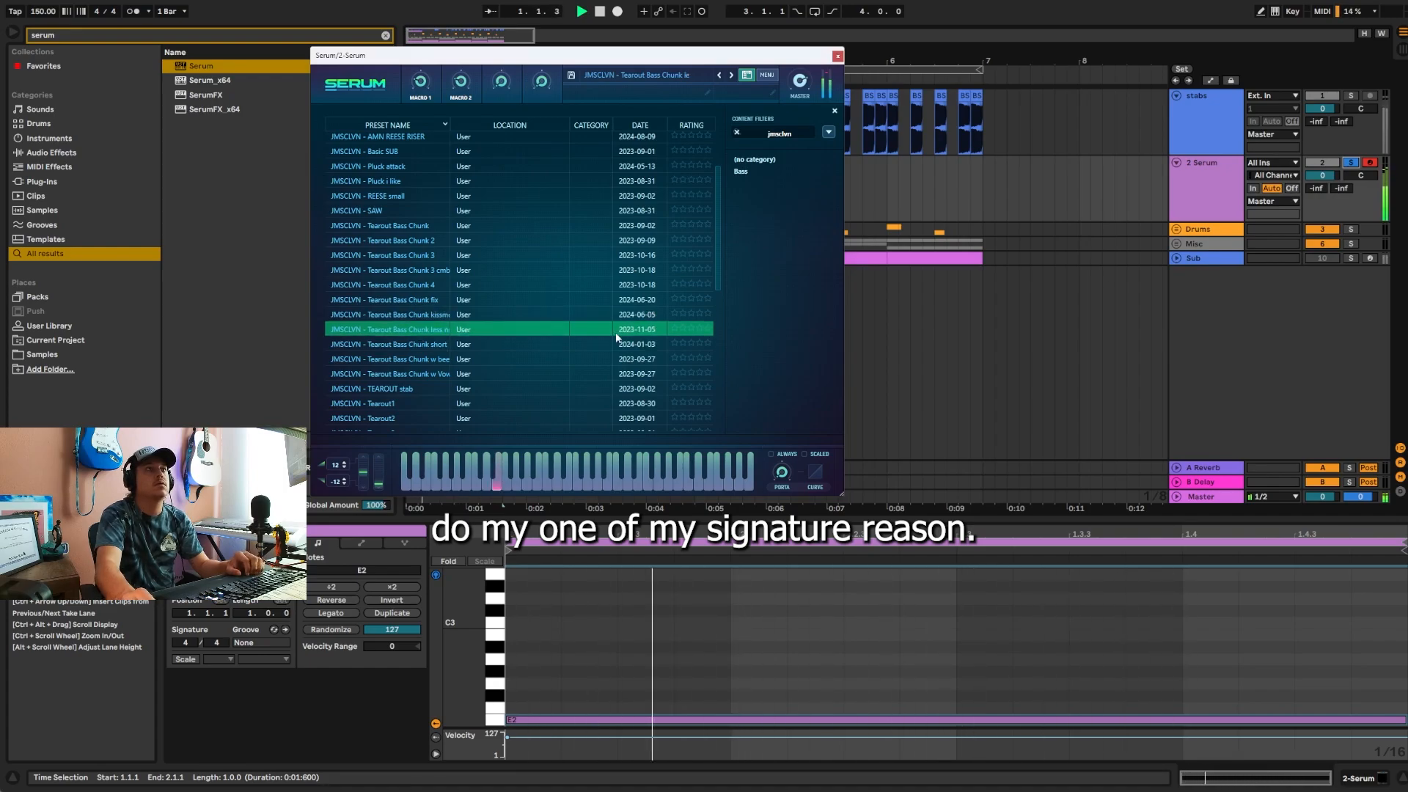
left_click(838, 56)
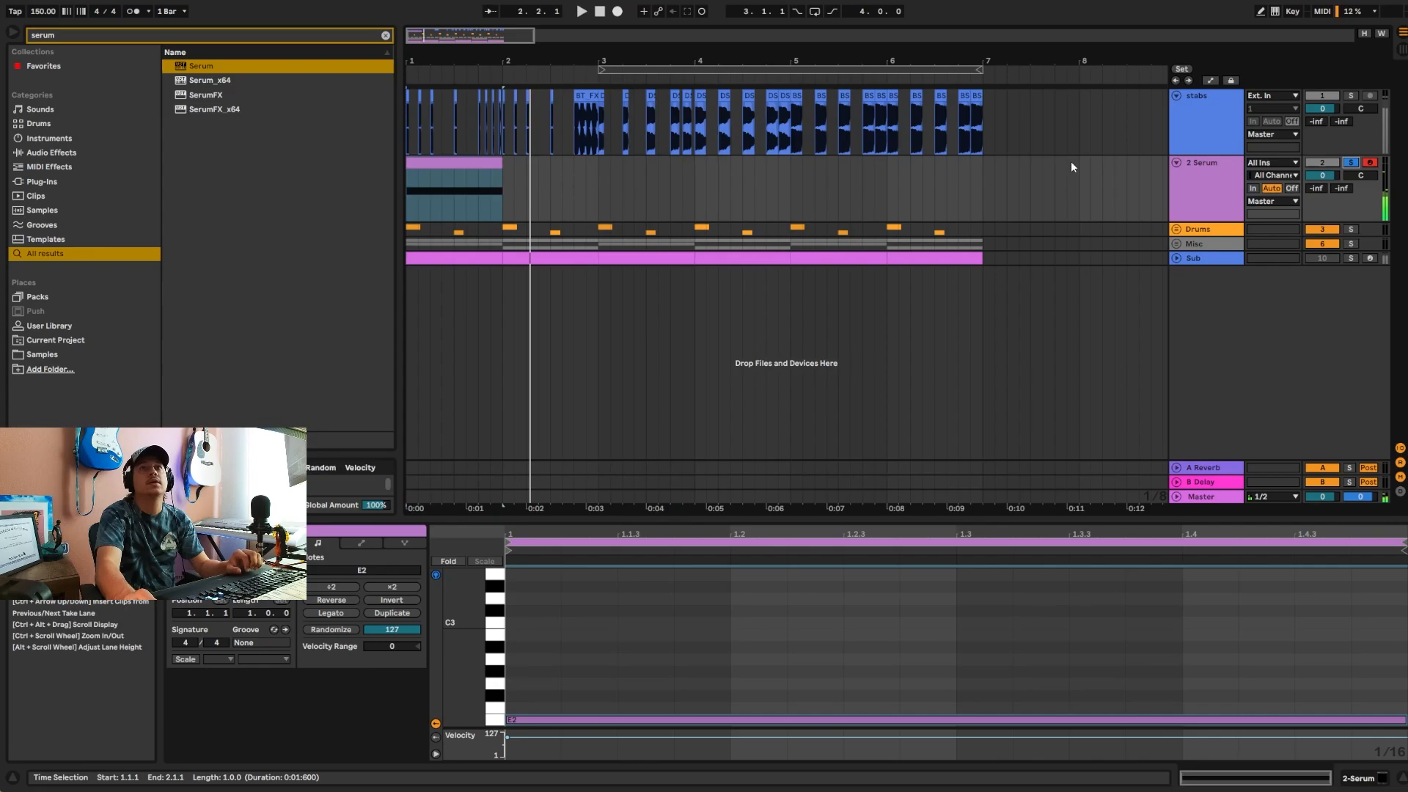
Step: Search the browser for "tear" and add the TEAR OUT - BEEF.adg rack to the Serum track
left_click(1209, 188)
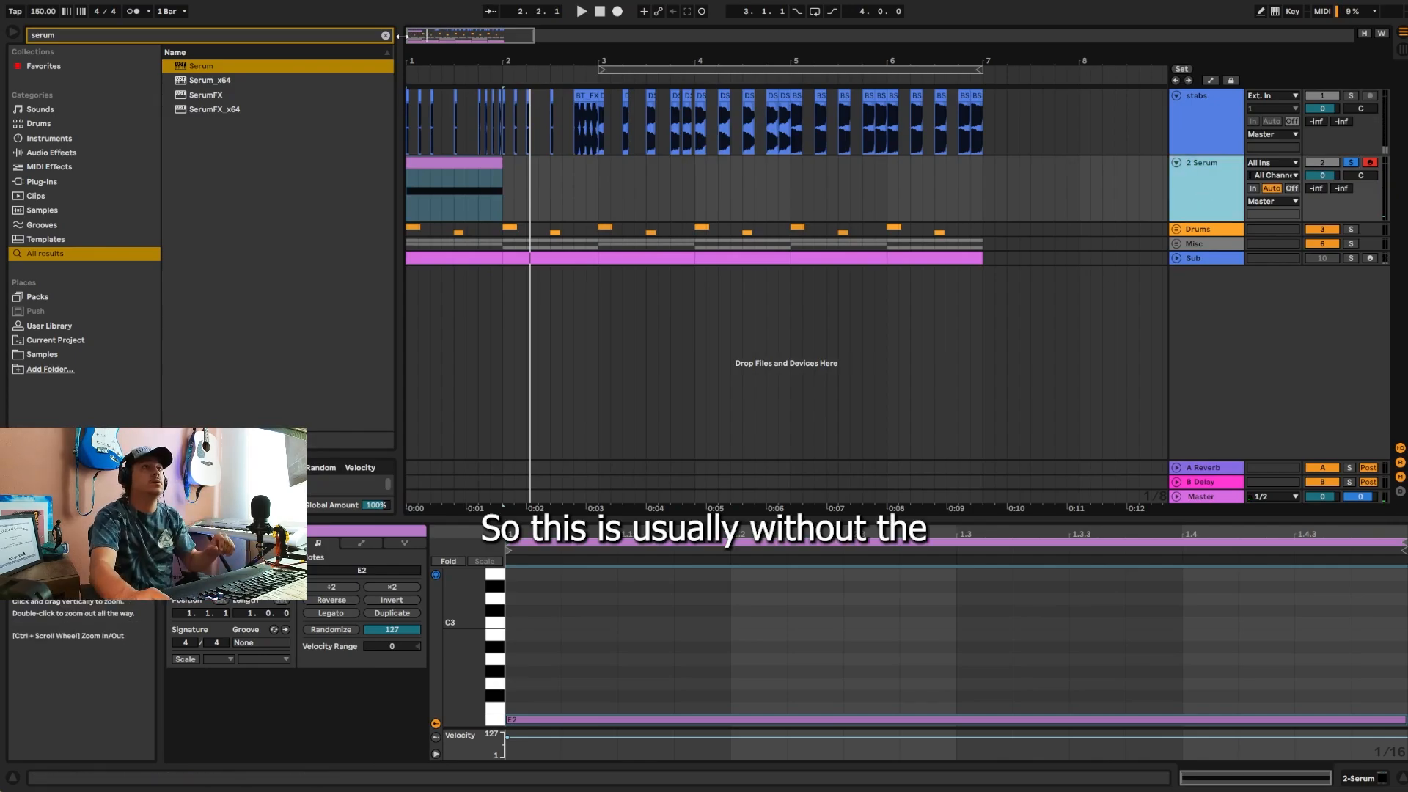
key("ctrl+f")
type("tear")
key("Return")
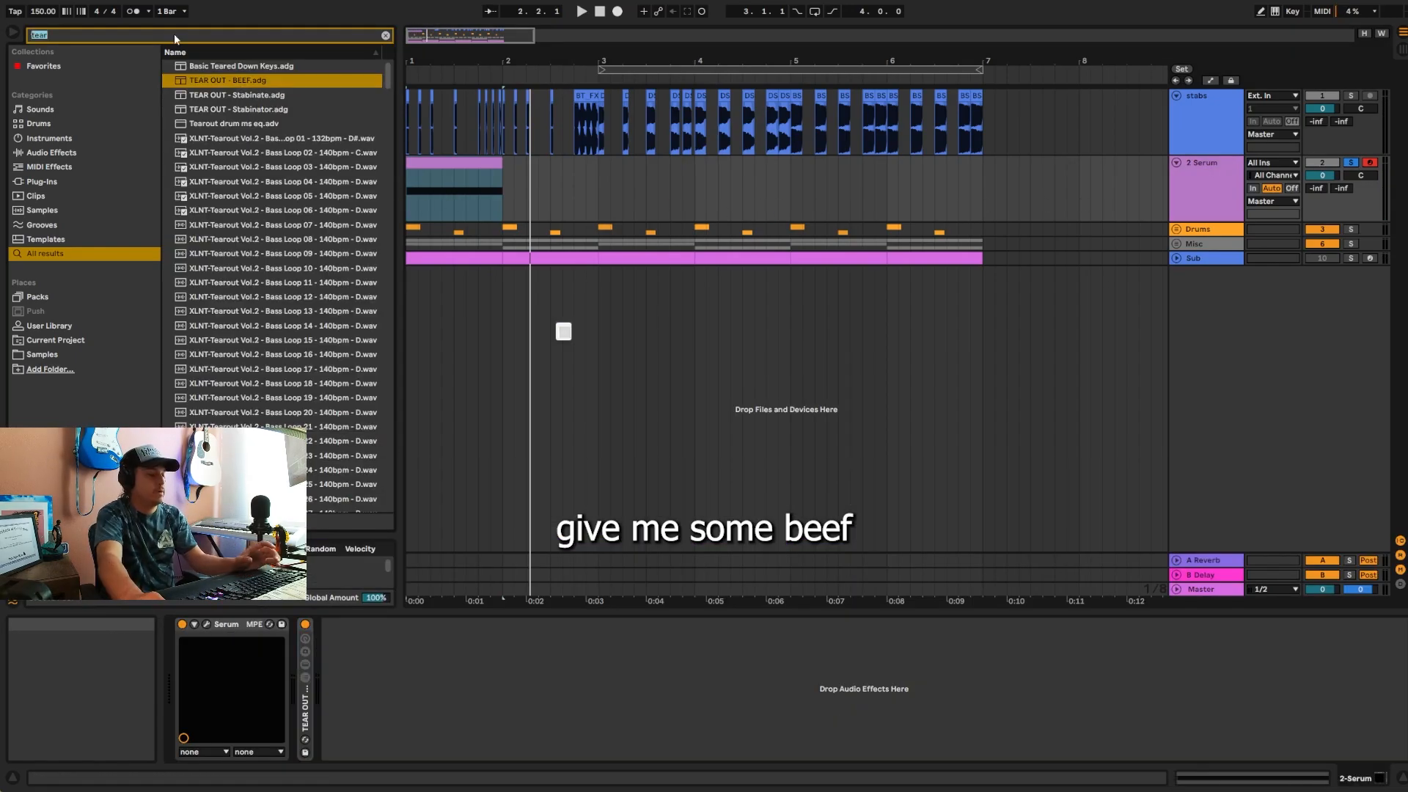
Step: Add EQ Eight after the rack and lower its band 4 high shelf to about -1.61 dB near 1.78 kHz
key("ctrl+f")
type("eq")
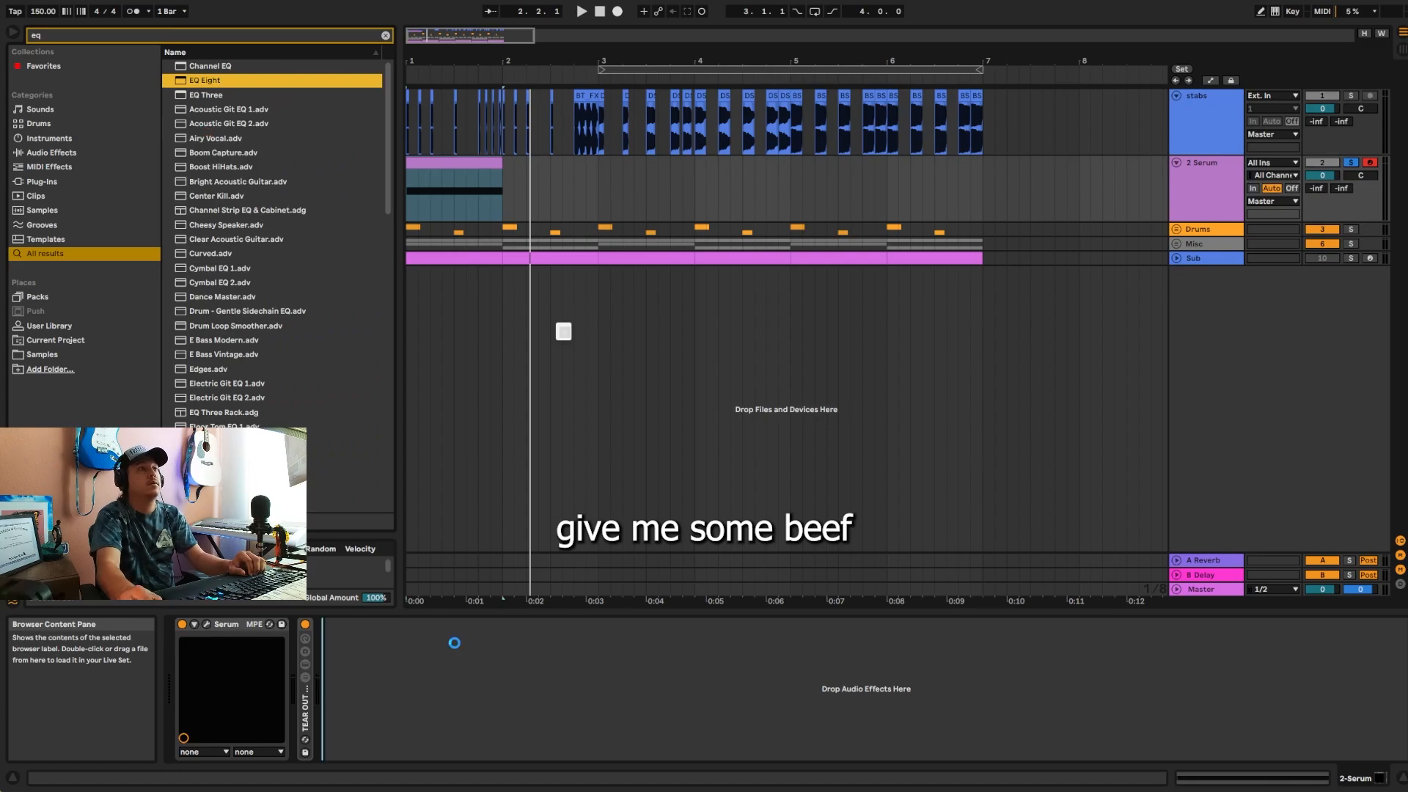
left_click_drag(587, 681, 580, 686)
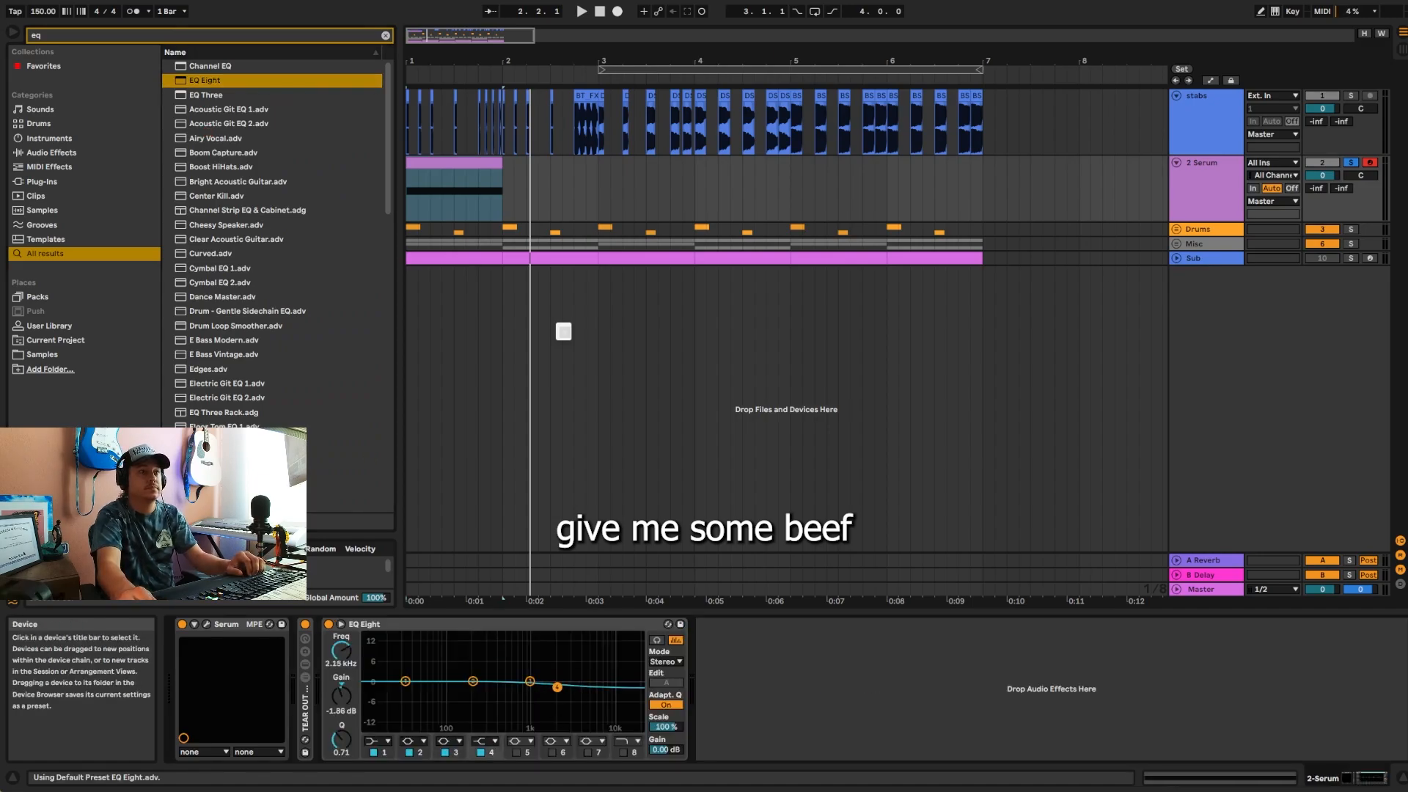
Step: Transpose the Serum clip's note down an octave to E1 and play the soloed track
key("space")
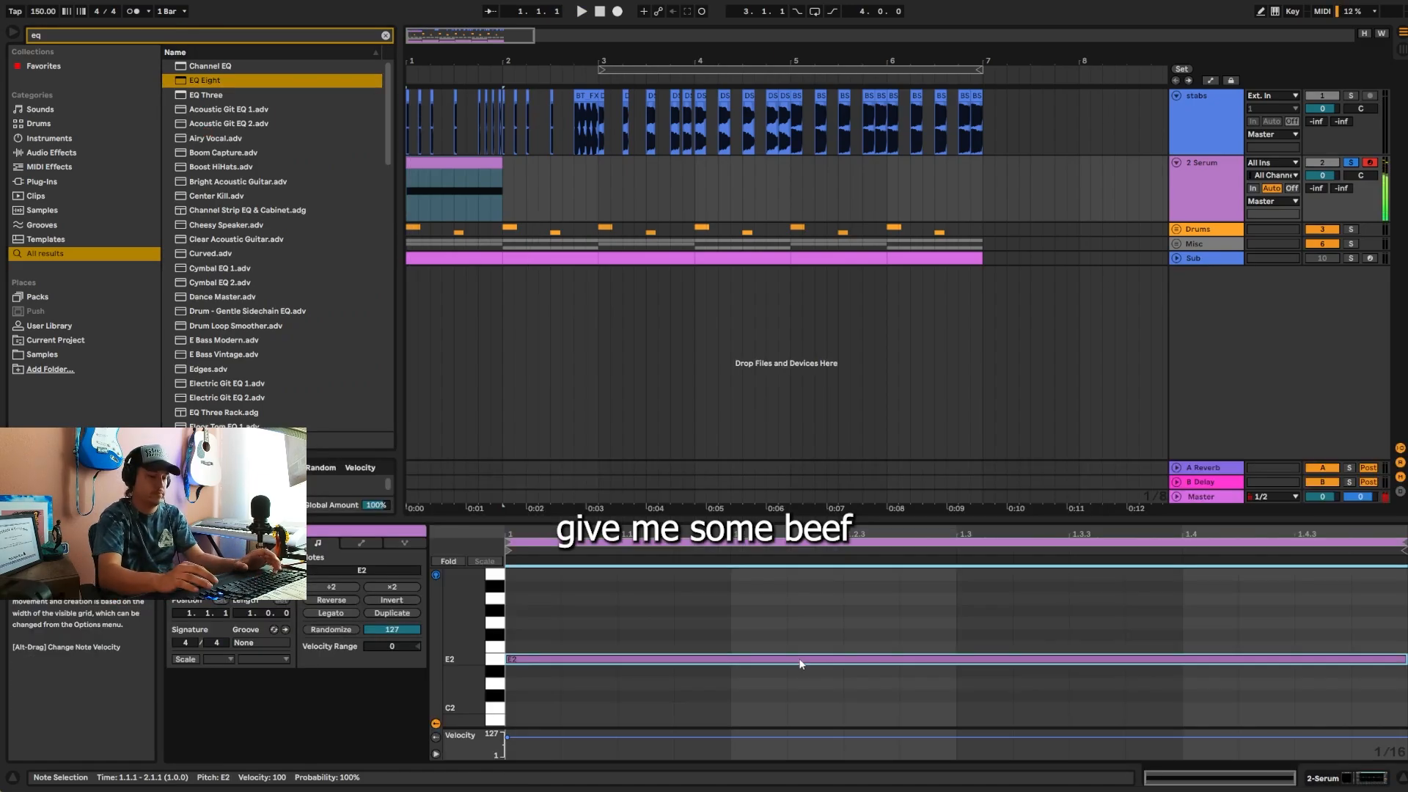
key("shift+Down")
key("space")
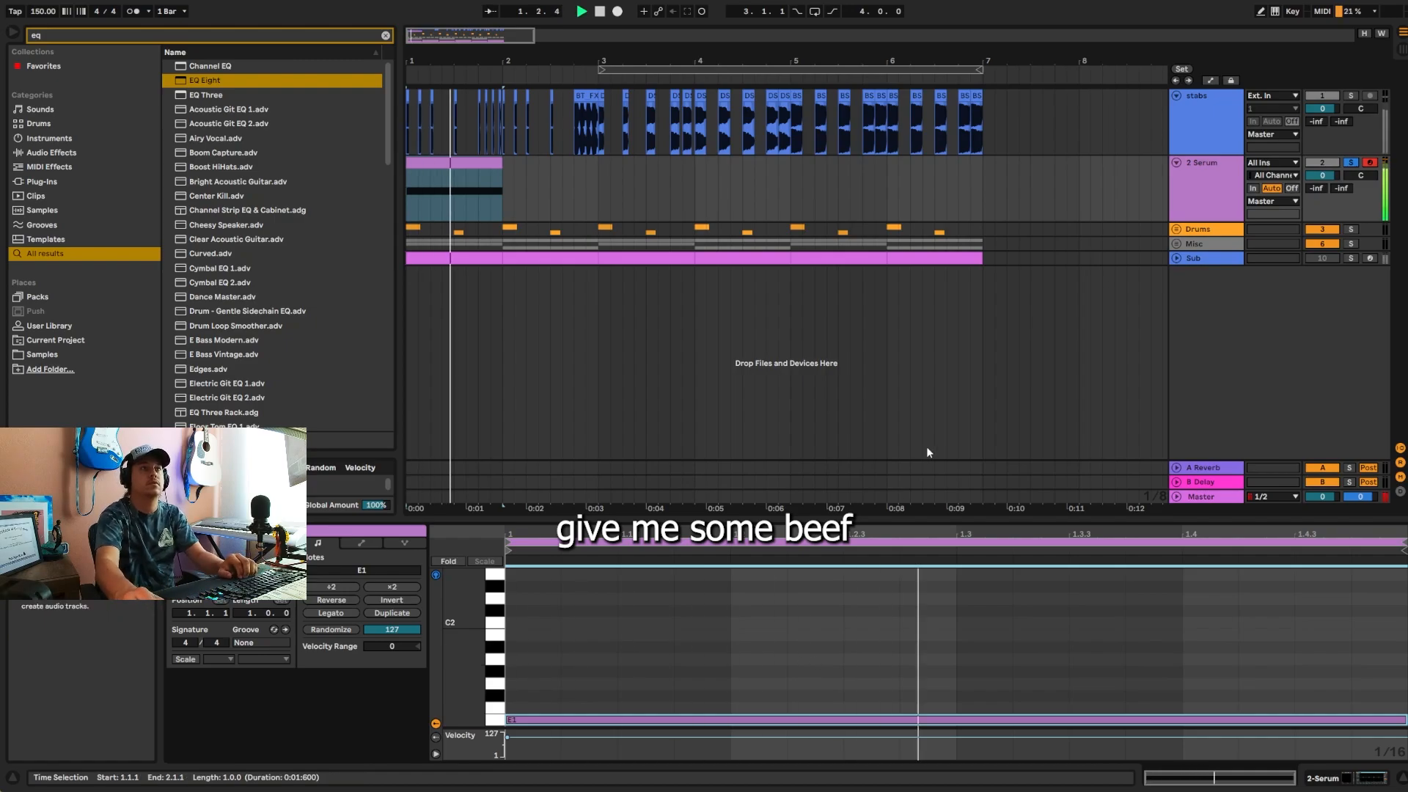
key("space")
Step: Duplicate the one-bar Serum clip until it reaches 7.1.1, and unsolo the Serum track
key("ctrl+d")
key("ctrl+d")
key("ctrl+d")
key("ctrl+d")
key("ctrl+d")
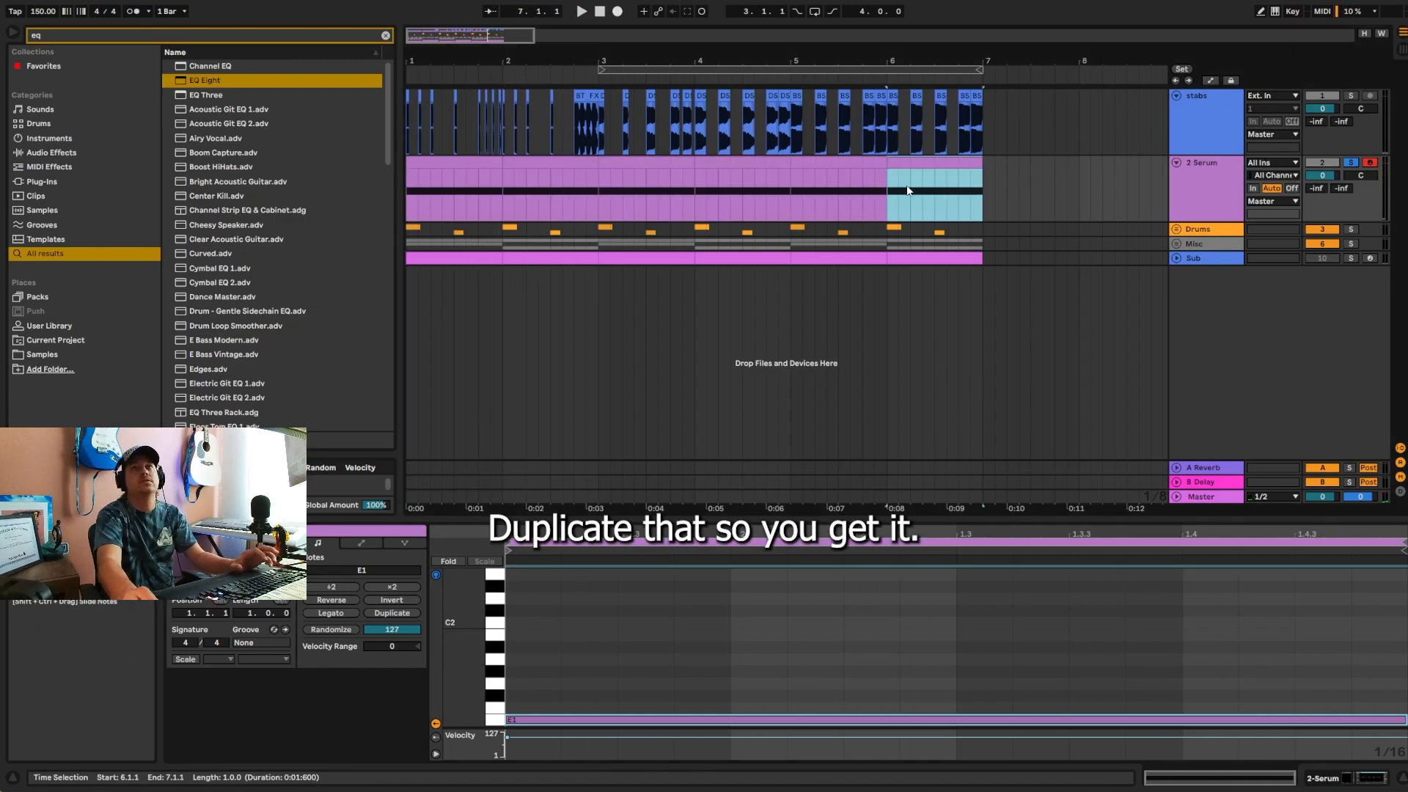
left_click(1351, 163)
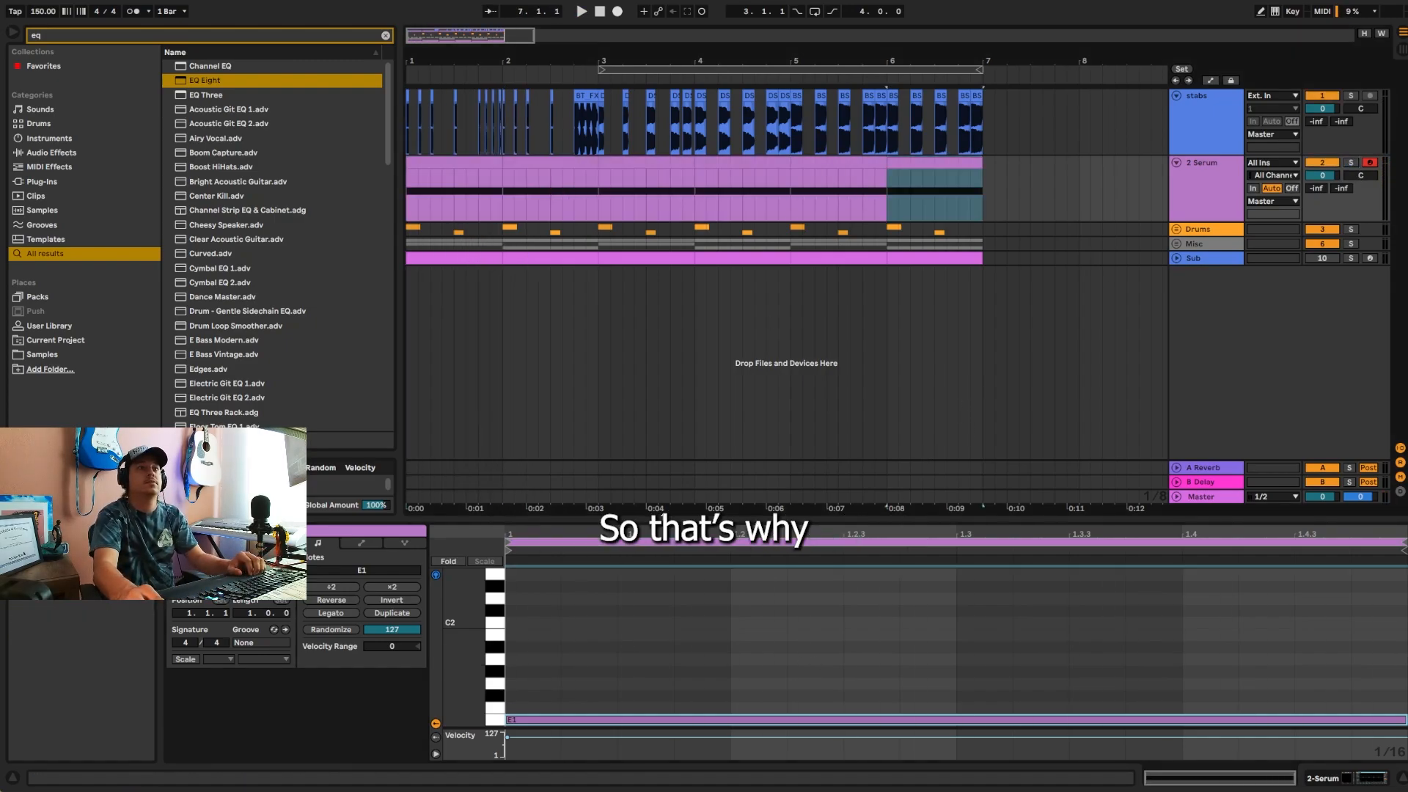
left_click_drag(704, 521, 704, 596)
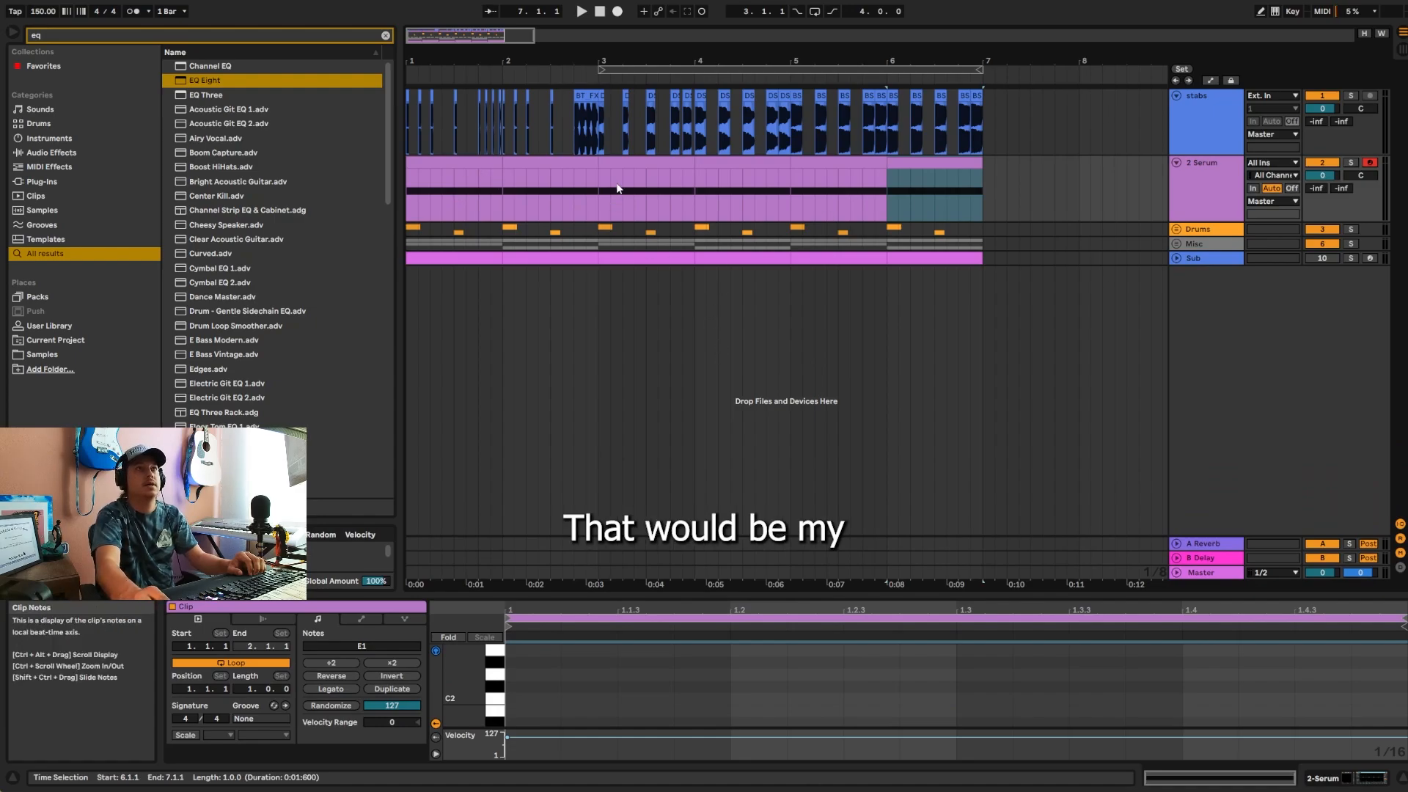
scroll(800, 147, "down", 1)
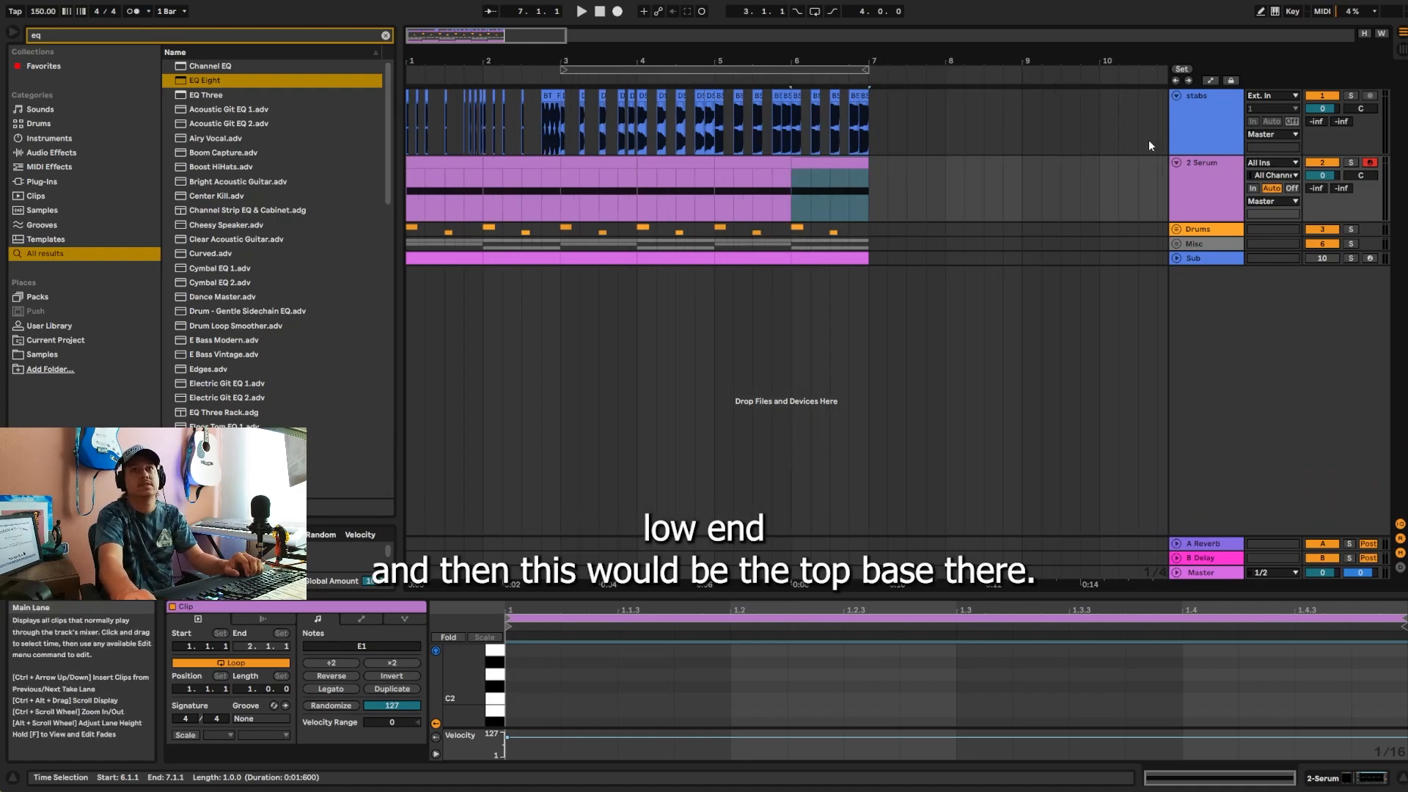
left_click(1177, 164)
left_click(1177, 96)
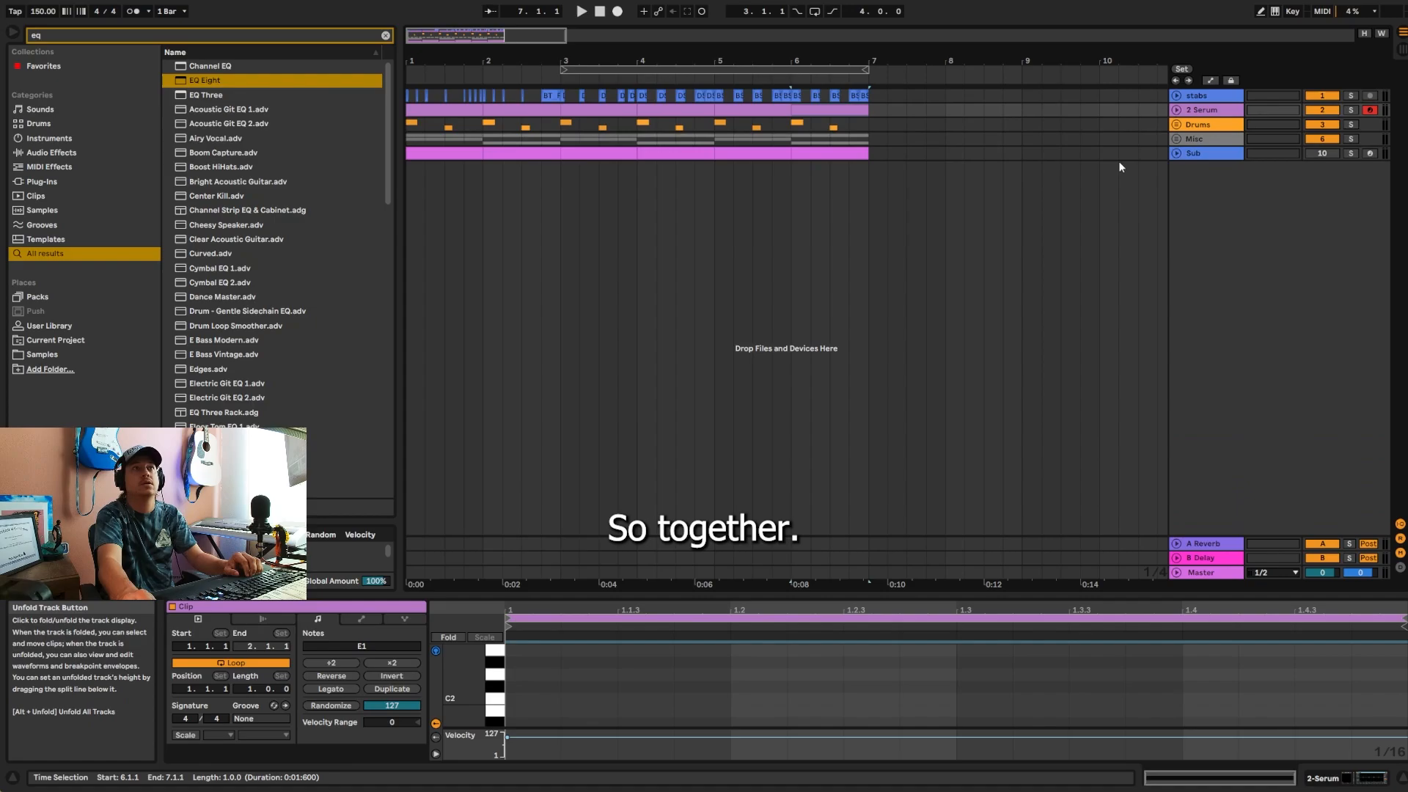
left_click(1178, 109)
left_click(1176, 95)
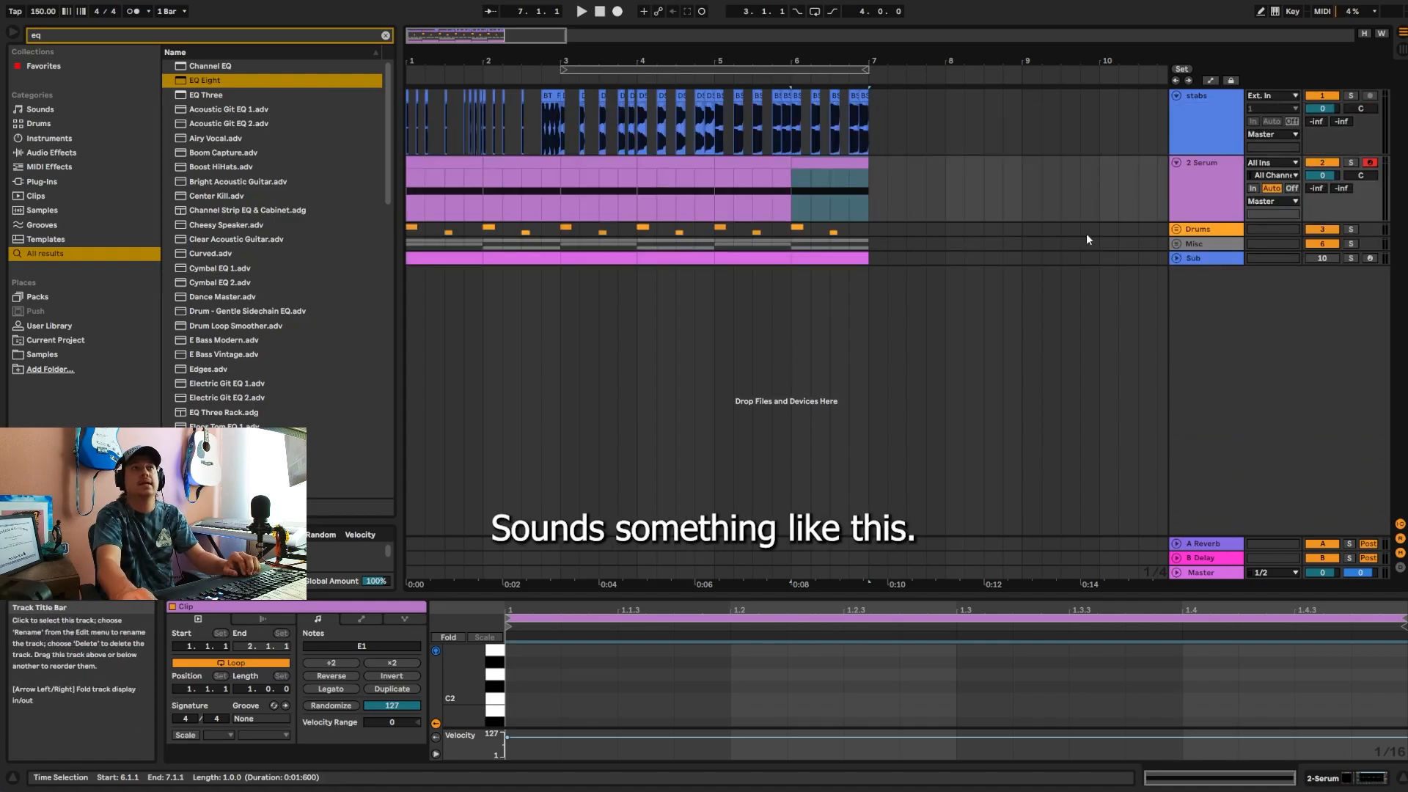
Step: Unfold the Drums group and its Snare track, and play the full arrangement
left_click(1178, 229)
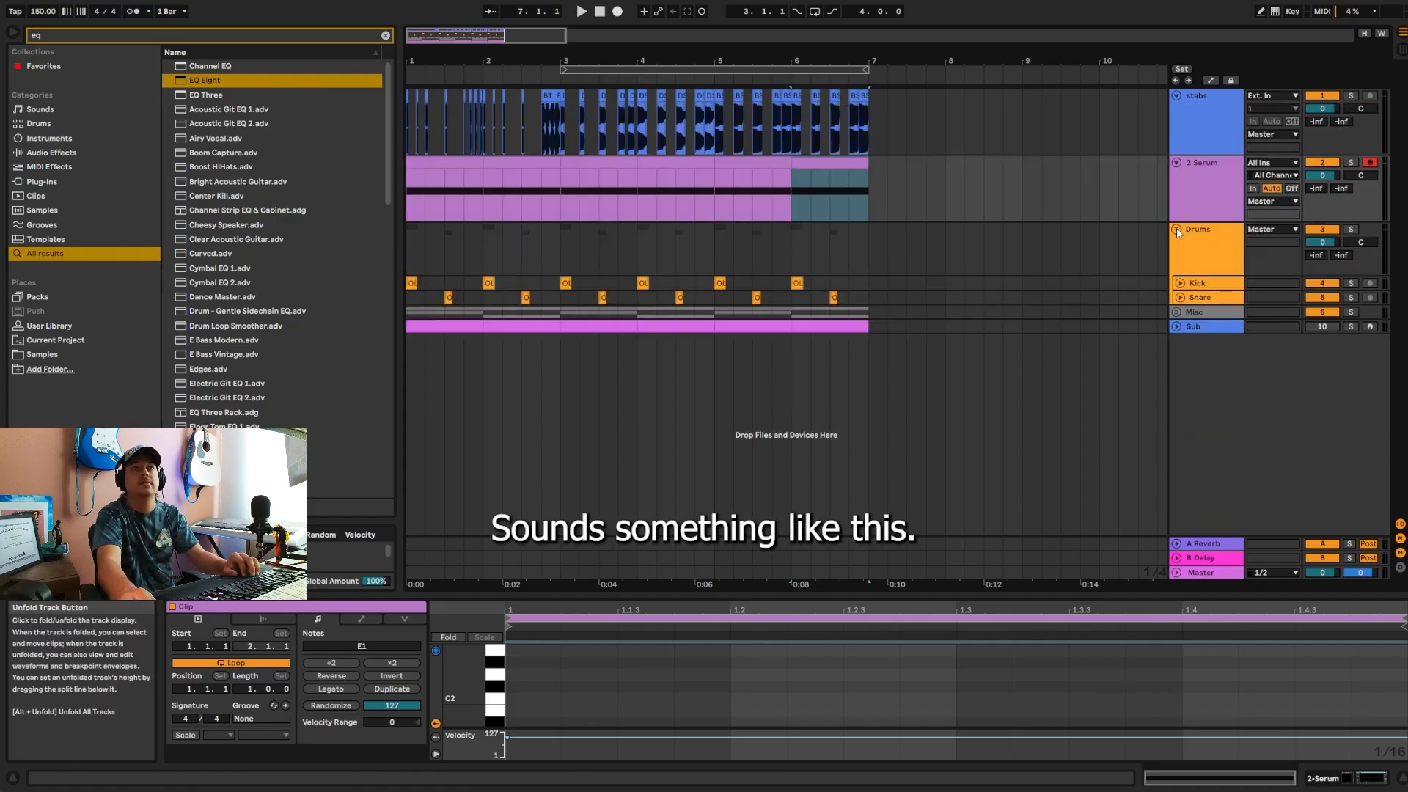
left_click(1180, 297)
key("space")
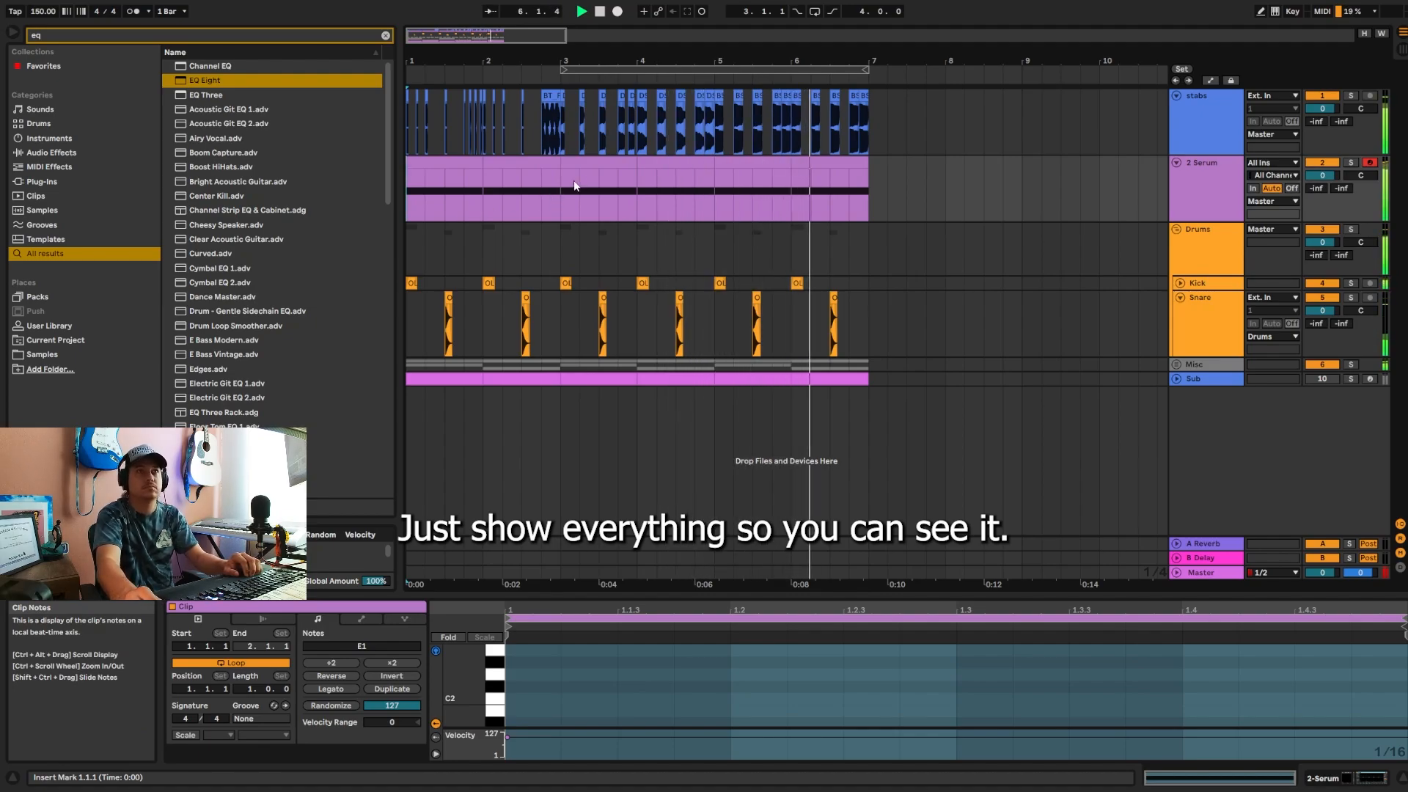
Step: Stop playback and open the first Serum clip's notes in an enlarged note editor
left_click(465, 164)
key("space")
double_click(460, 163)
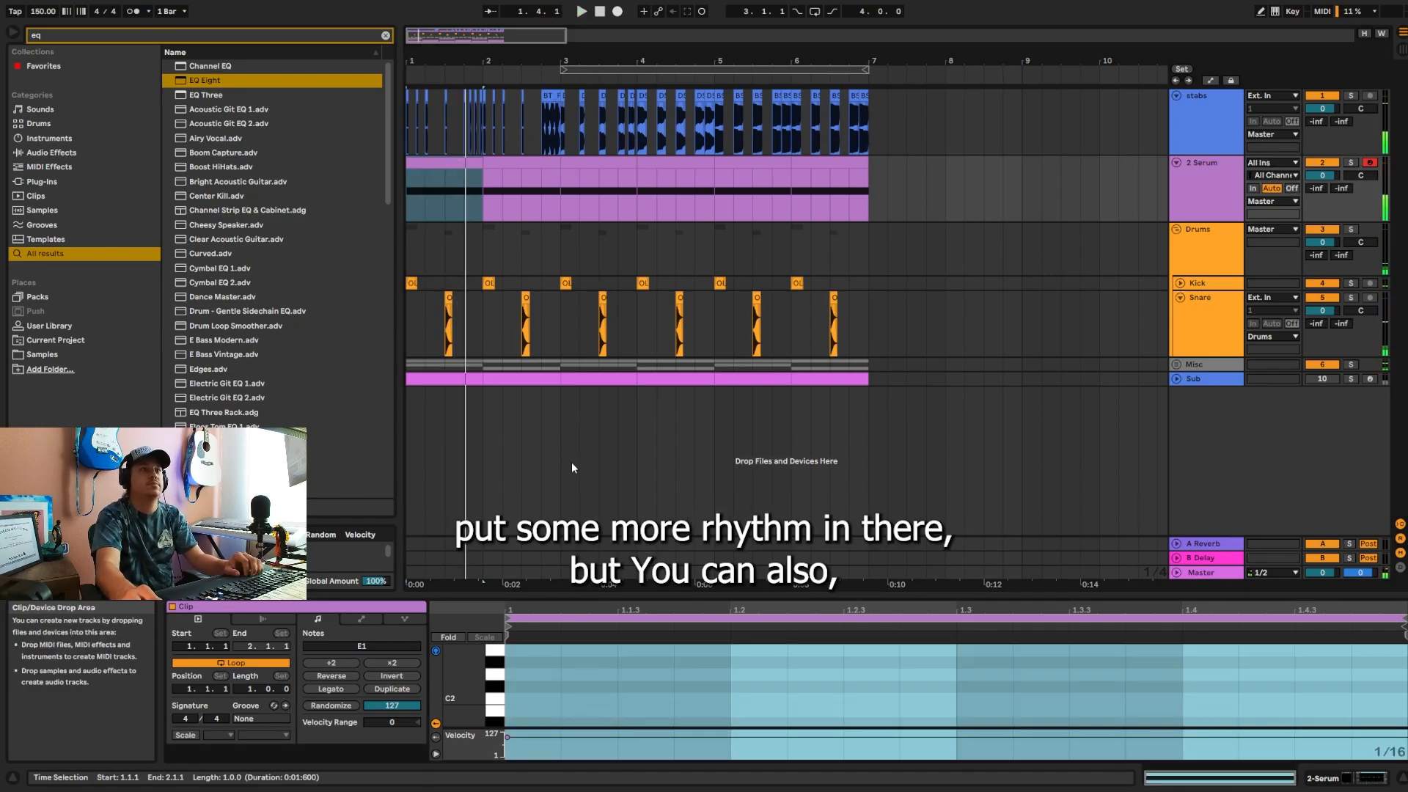
left_click_drag(588, 594, 588, 411)
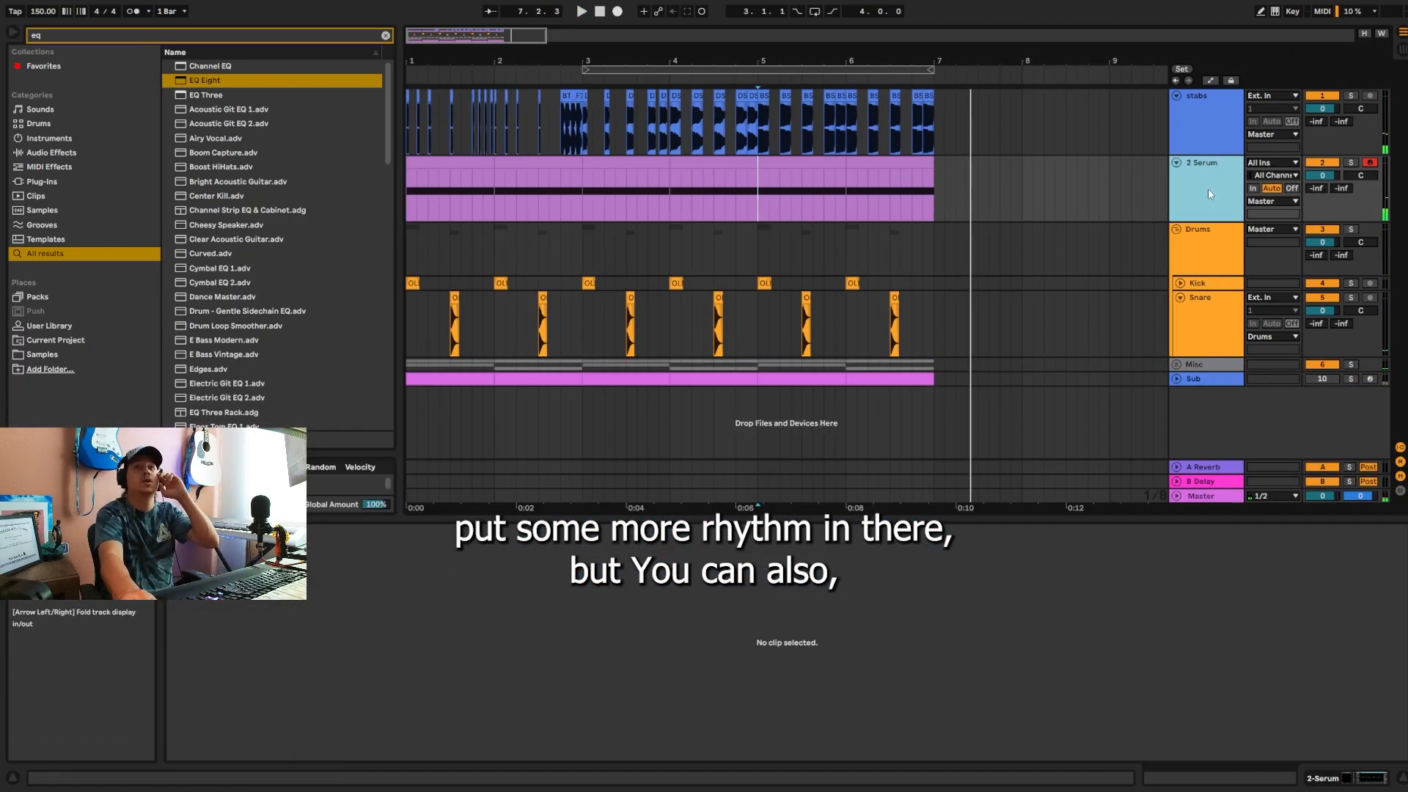
Step: Show the Serum track's devices and switch off the TEAR OUT - BEEF rack
double_click(1208, 187)
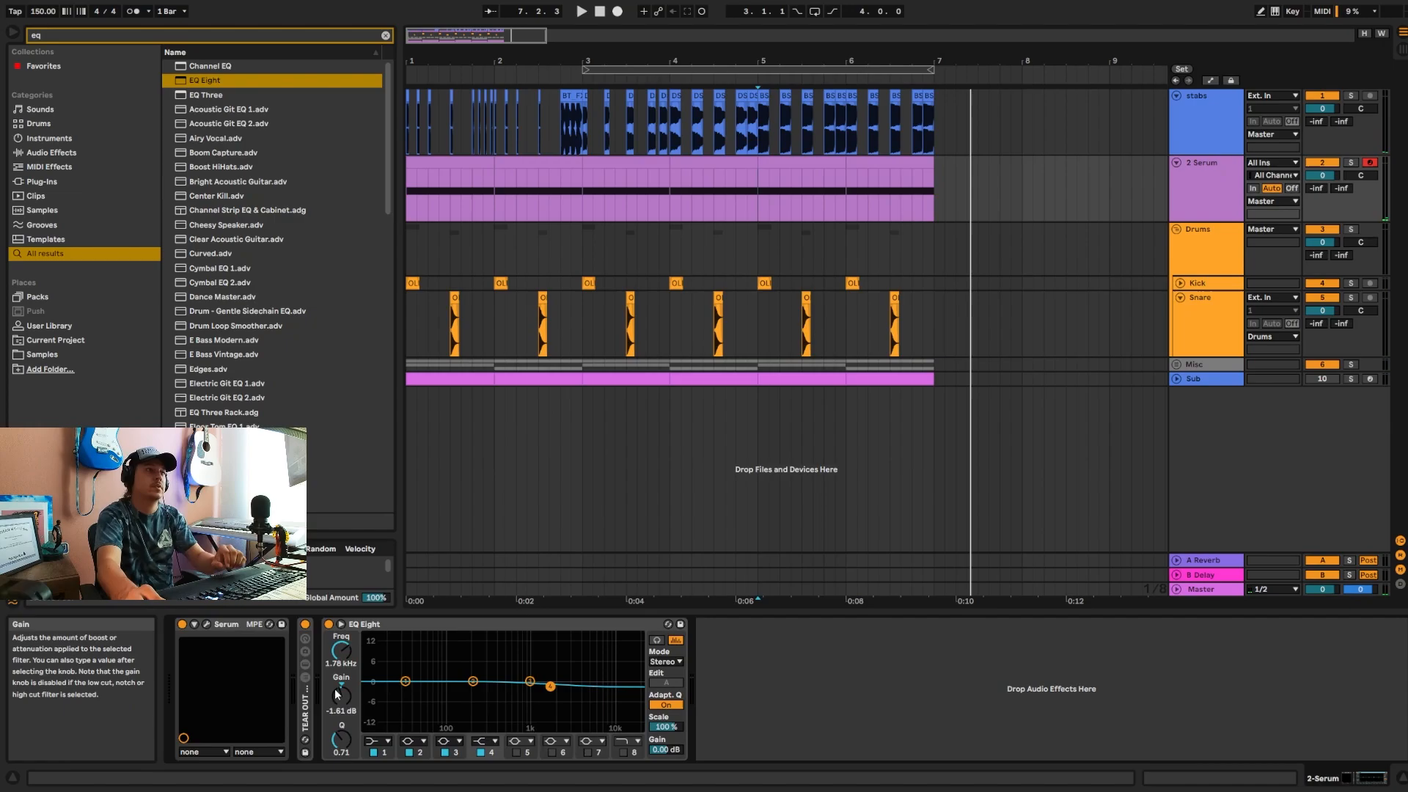
left_click(305, 624)
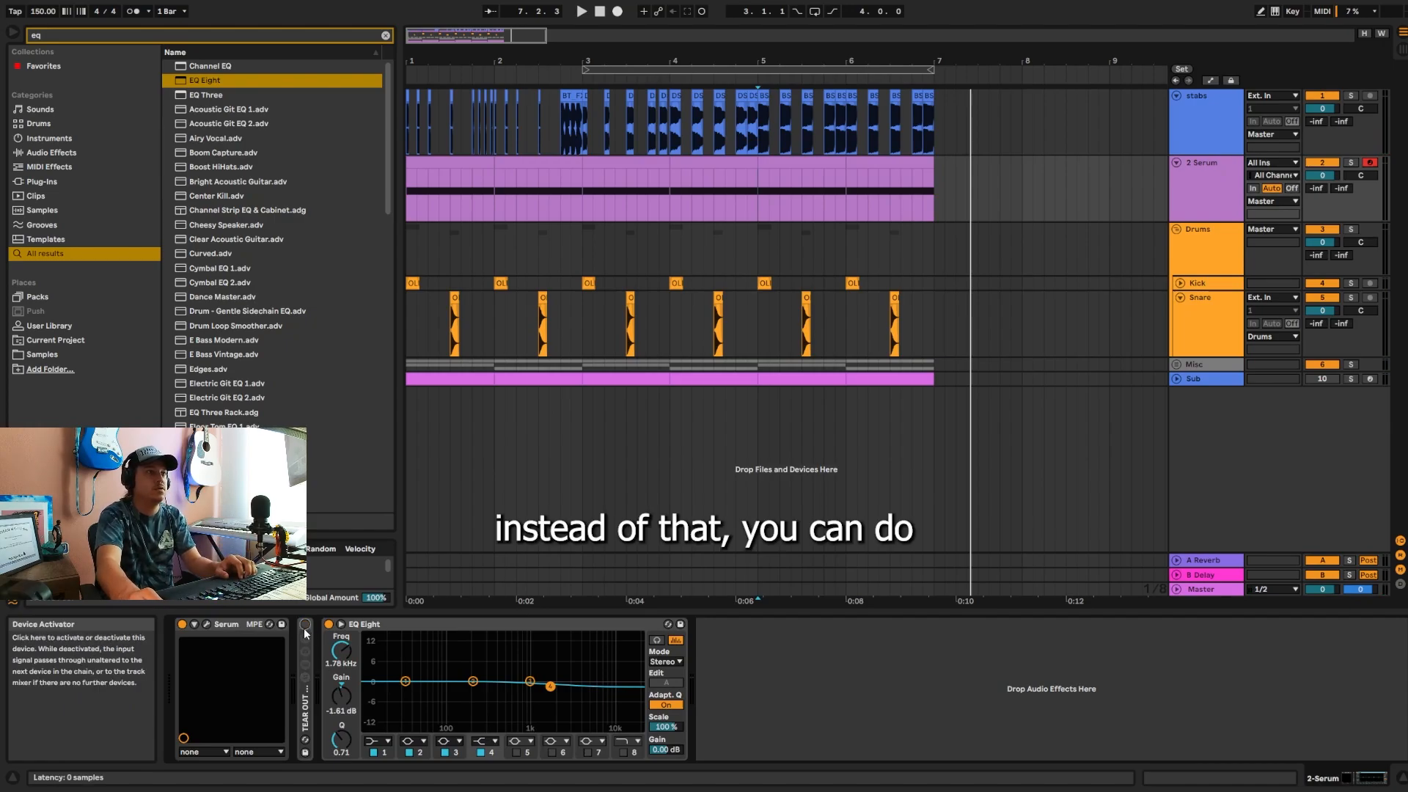
Step: Search Serum's preset browser for riddim and load the preset [BS] Benis Riddim II
left_click(207, 626)
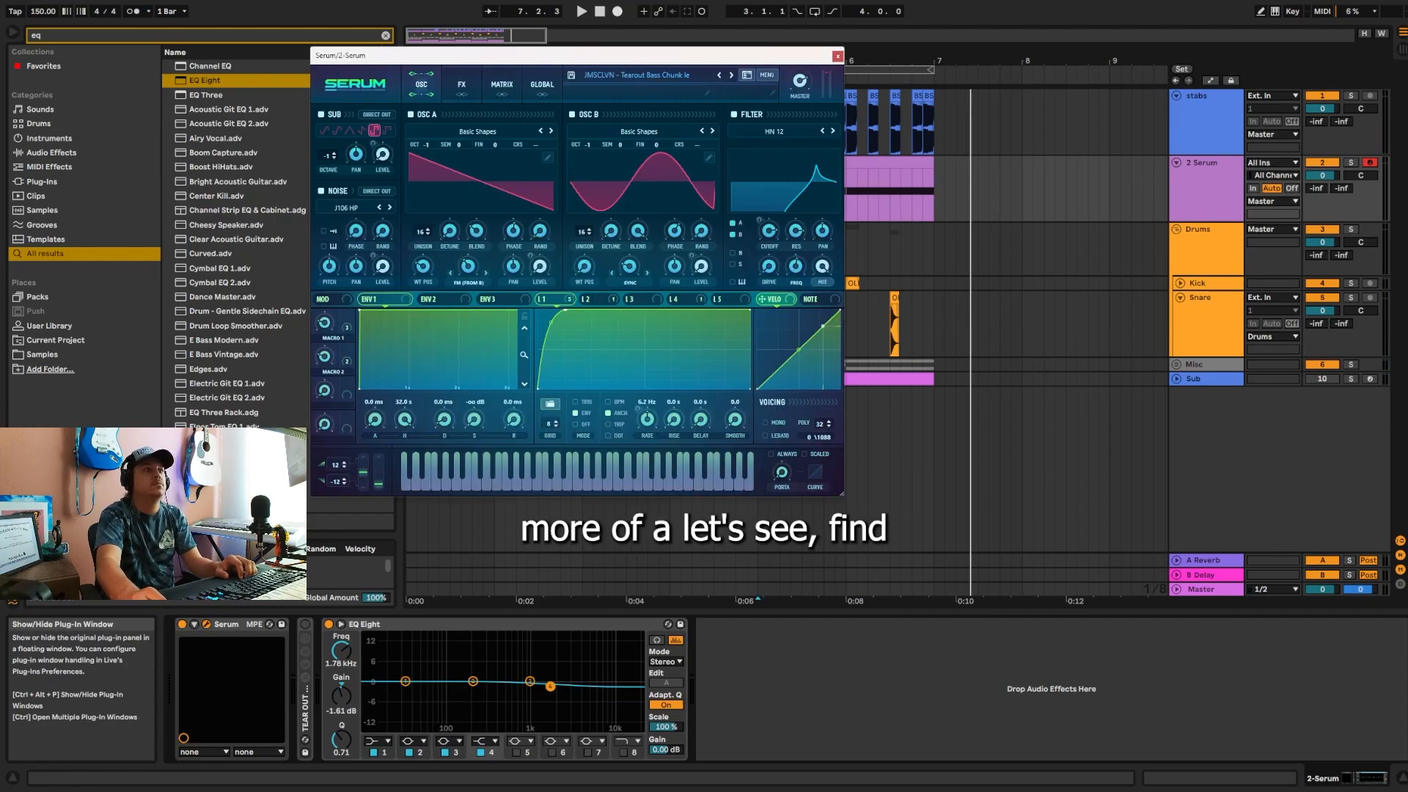
left_click_drag(589, 64, 576, 162)
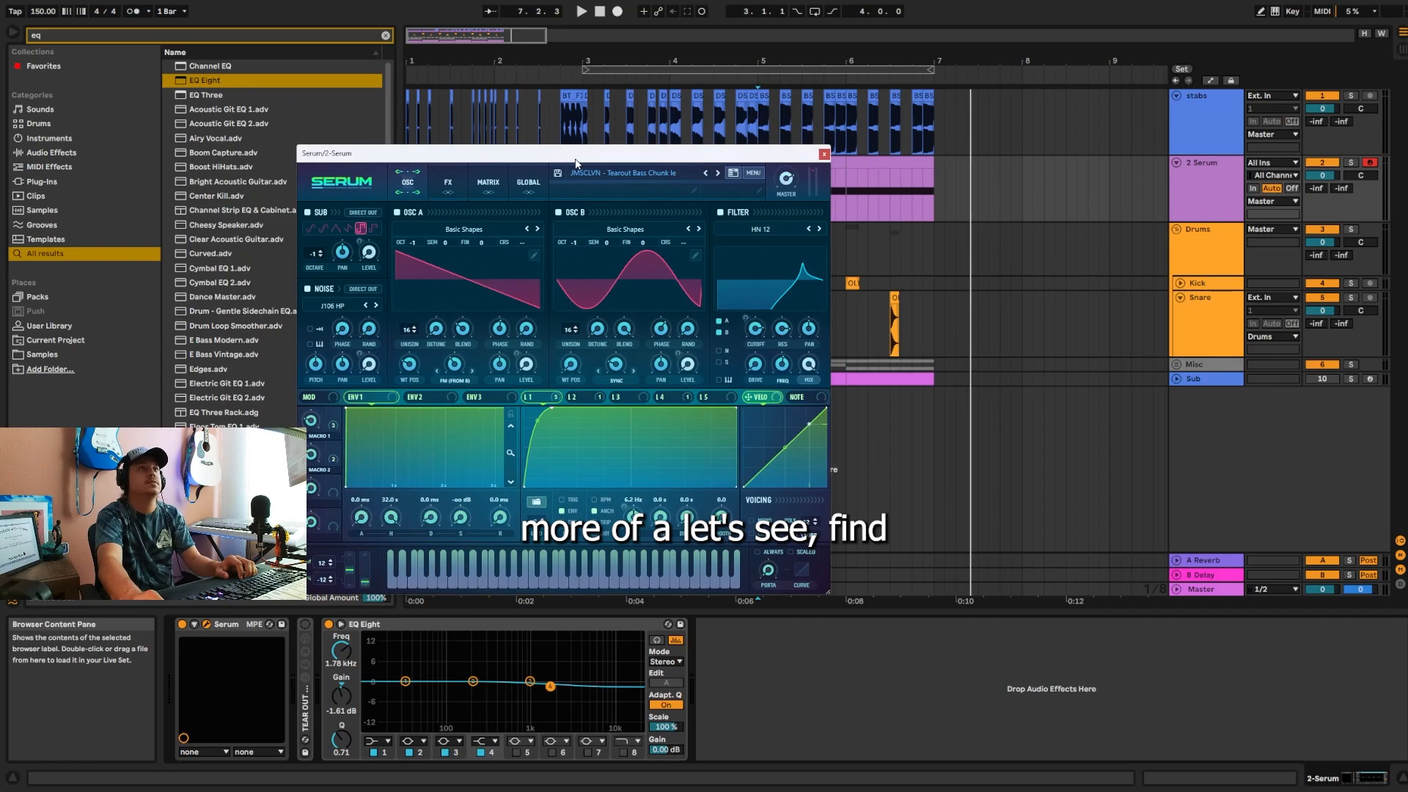
left_click(734, 174)
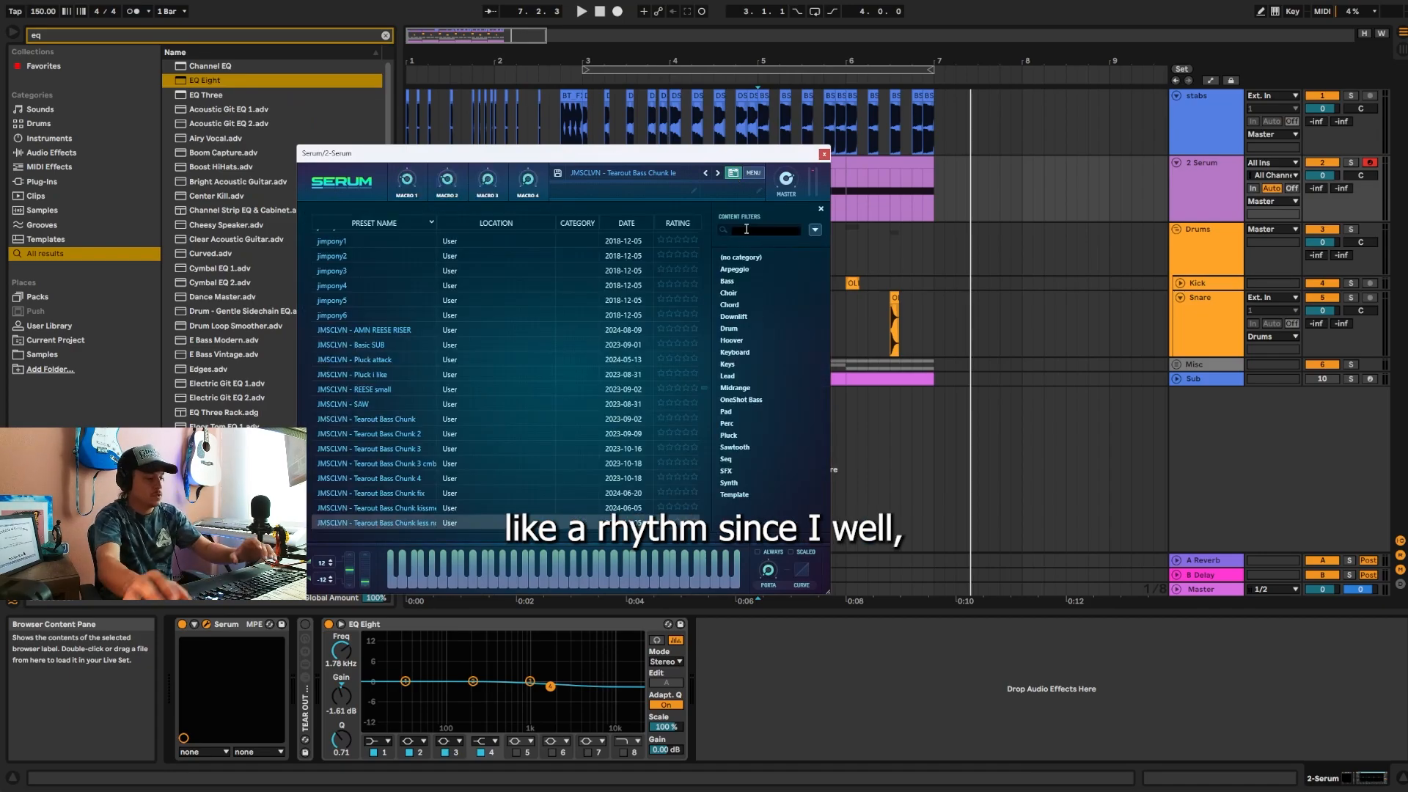
type("riddim")
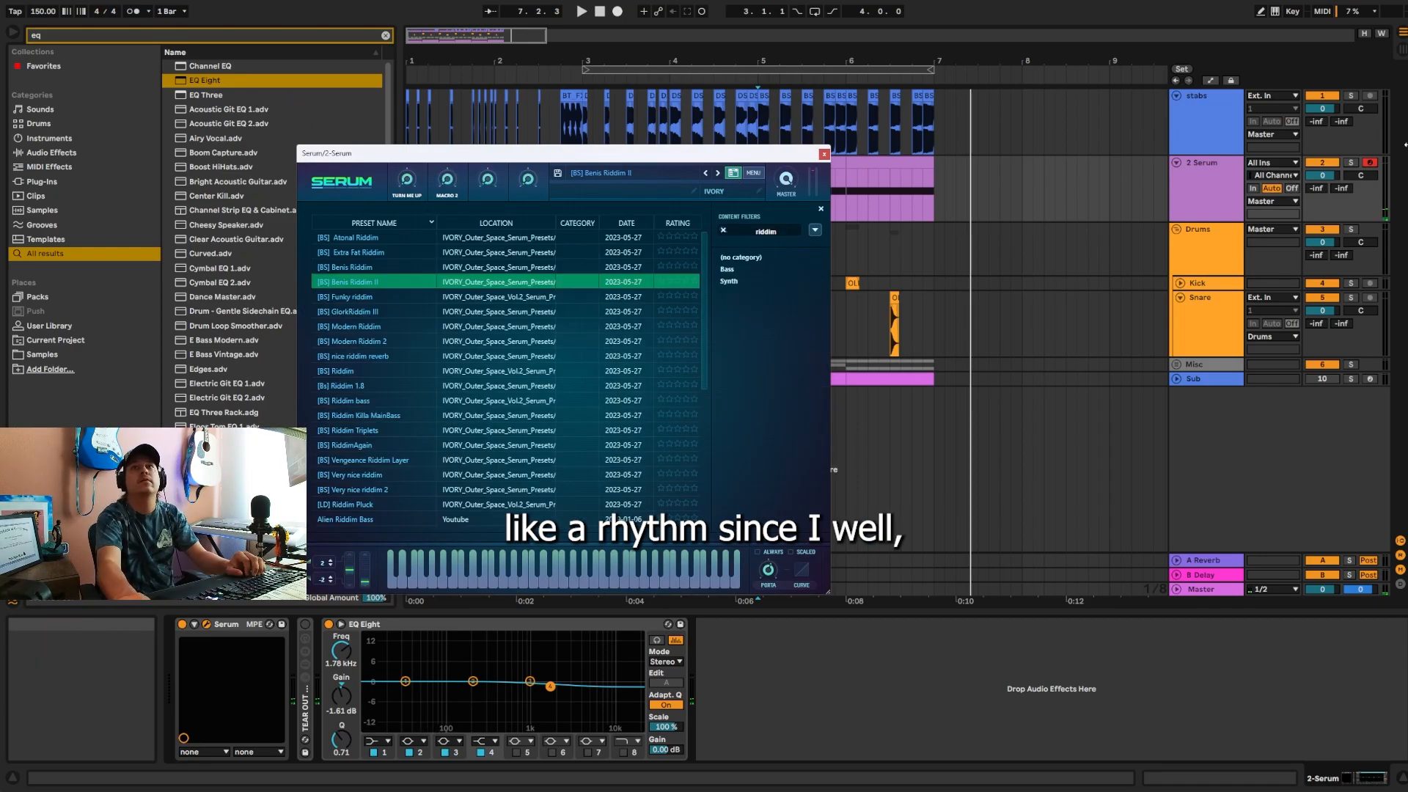
Step: Audition the new preset with the Serum track soloed, and close the Serum window after unsoloing the track
left_click(1353, 163)
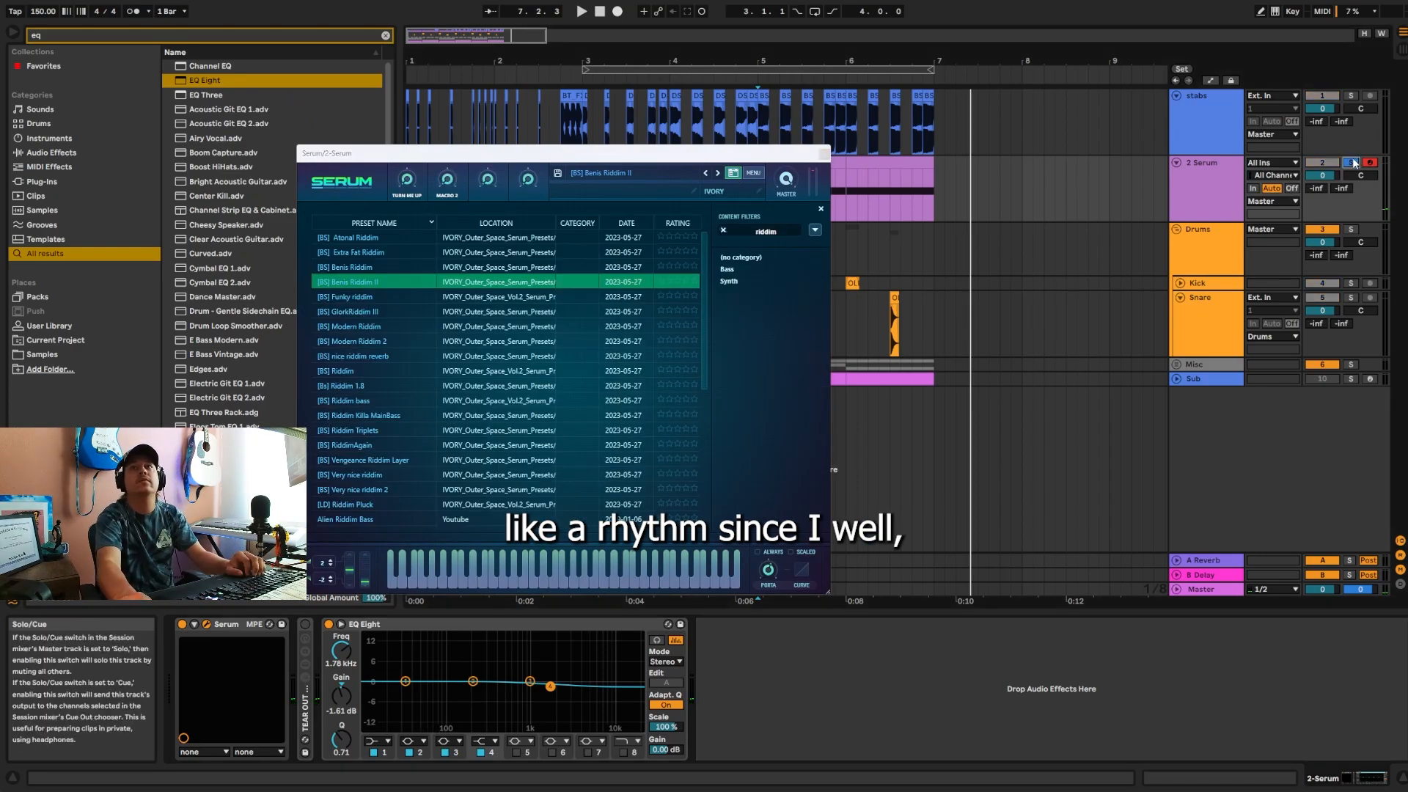
key("space")
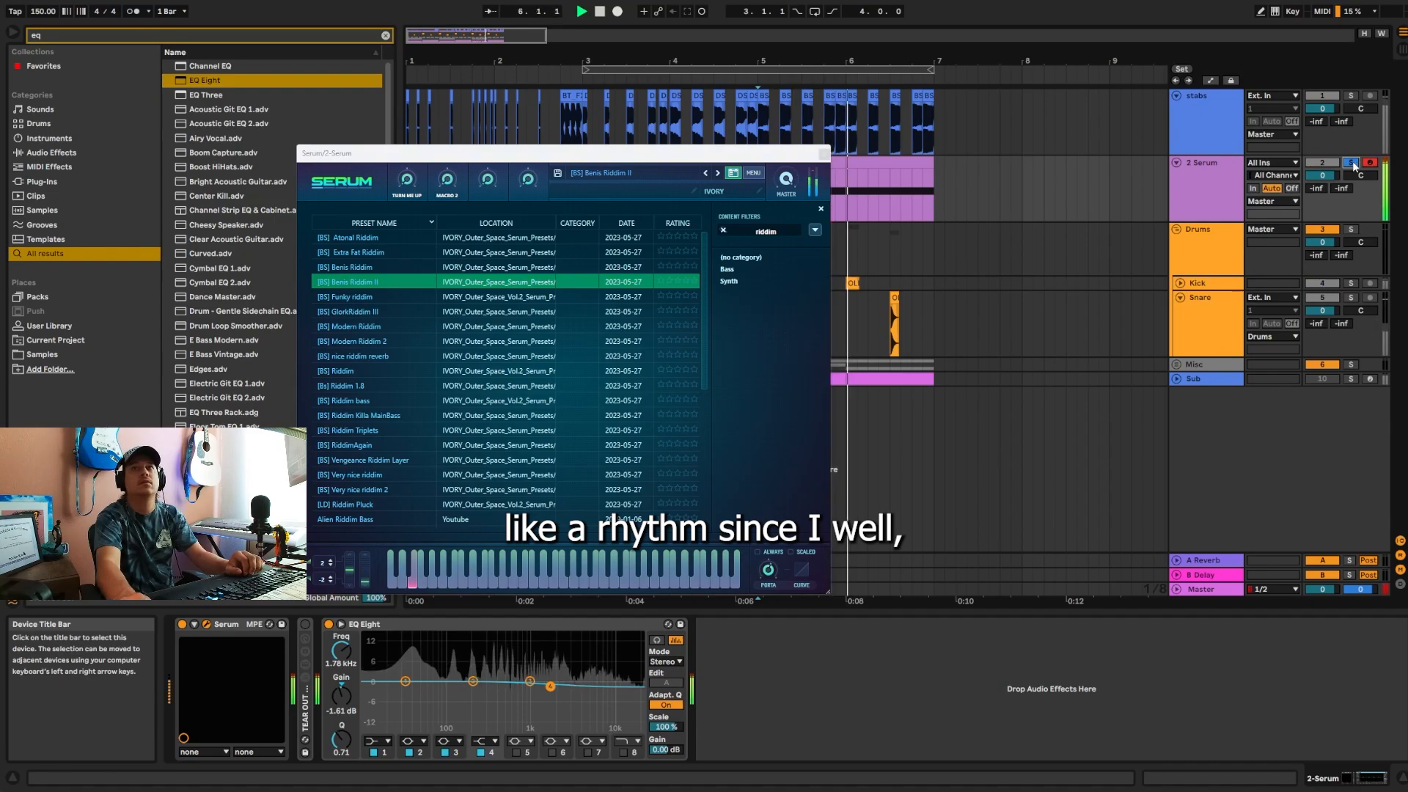
left_click(1353, 163)
left_click(824, 154)
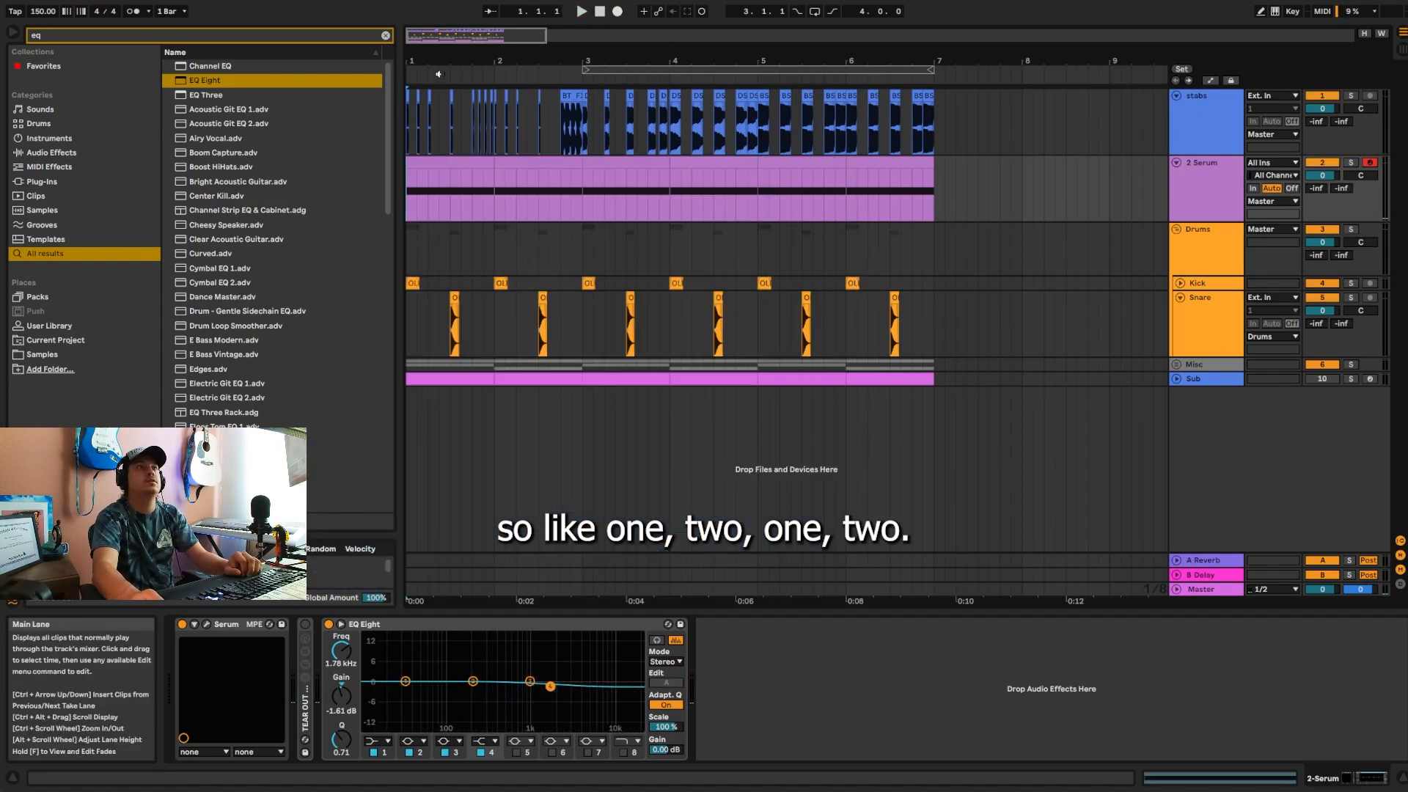
Step: Select the first bar of the Serum track and play the full arrangement from 1.1.1
left_click_drag(438, 62, 437, 74)
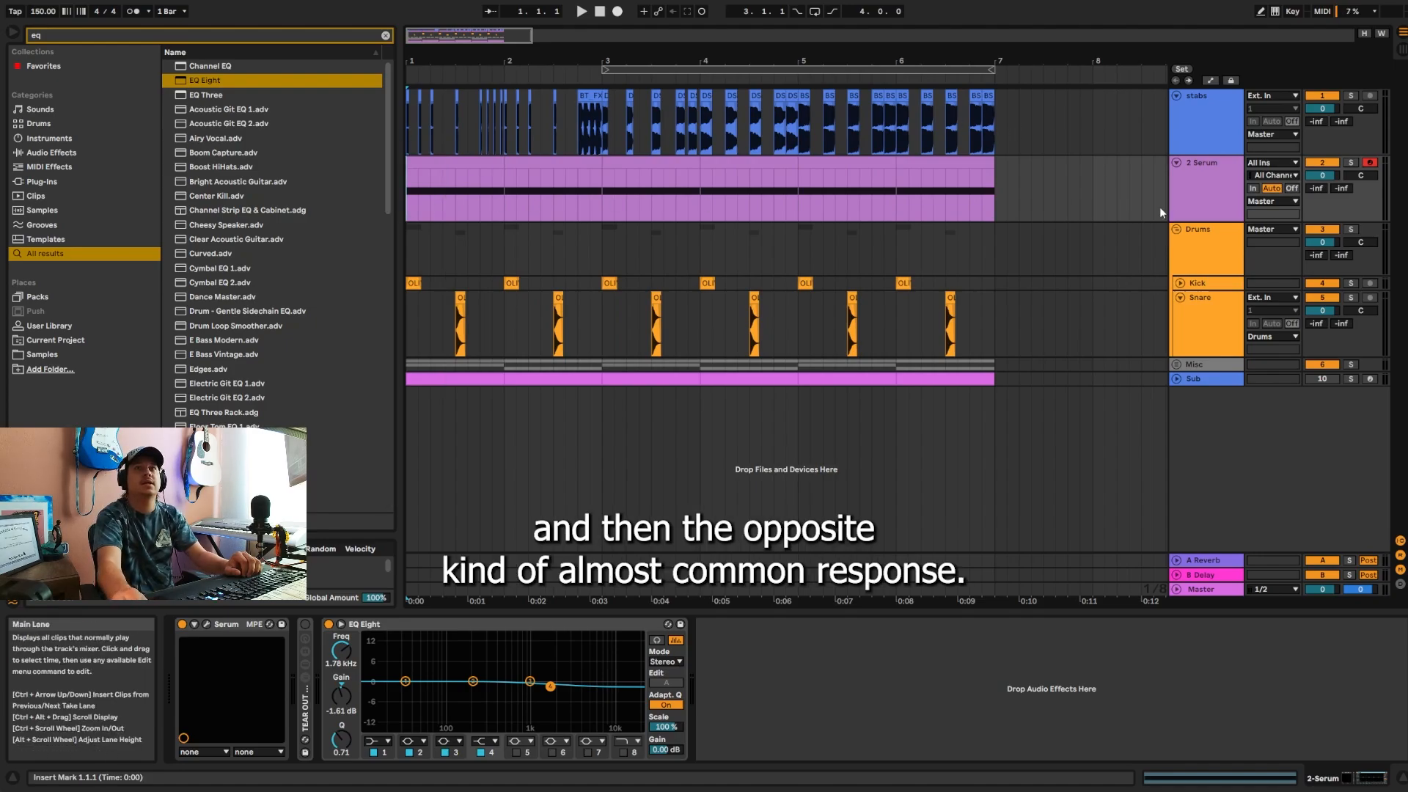
left_click(1195, 198)
left_click(452, 164)
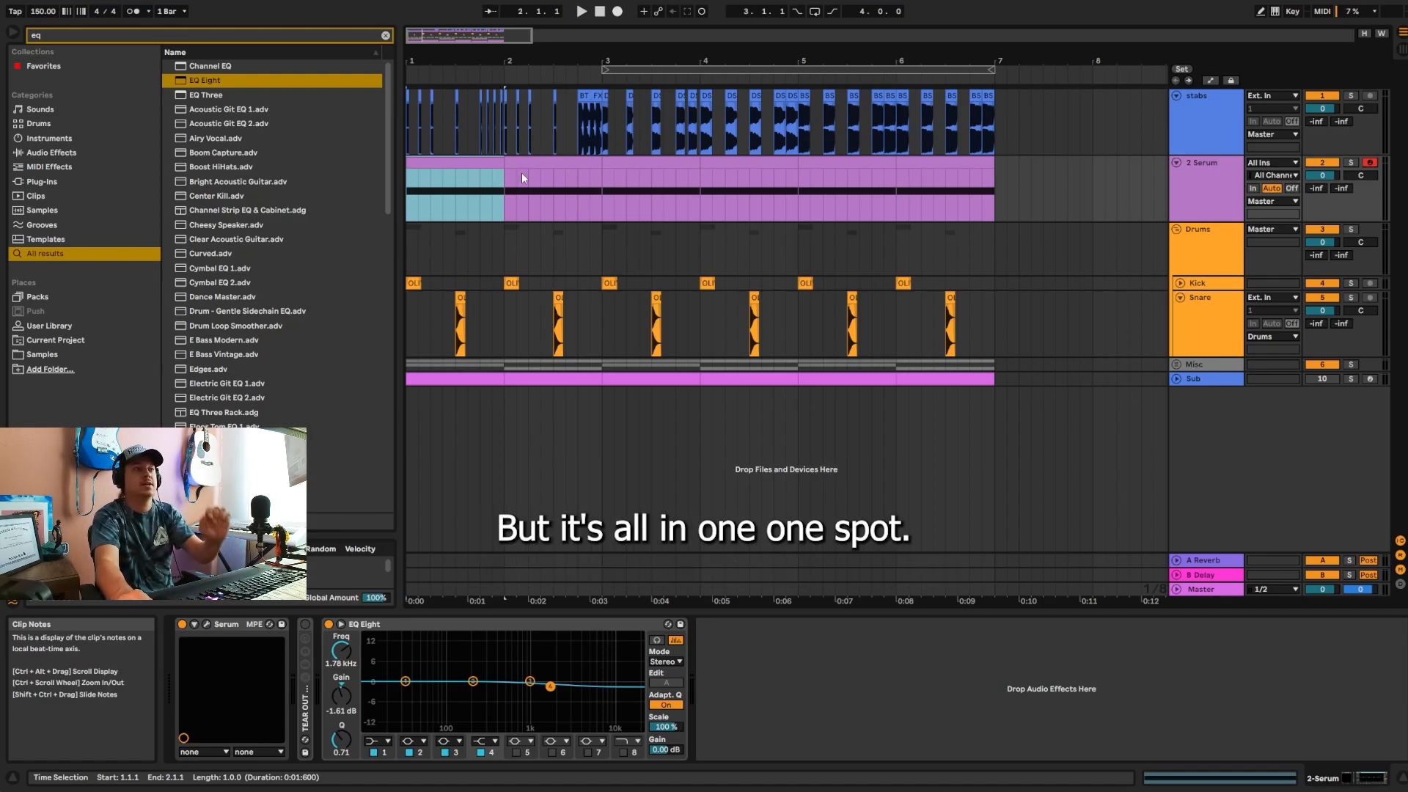
key("space")
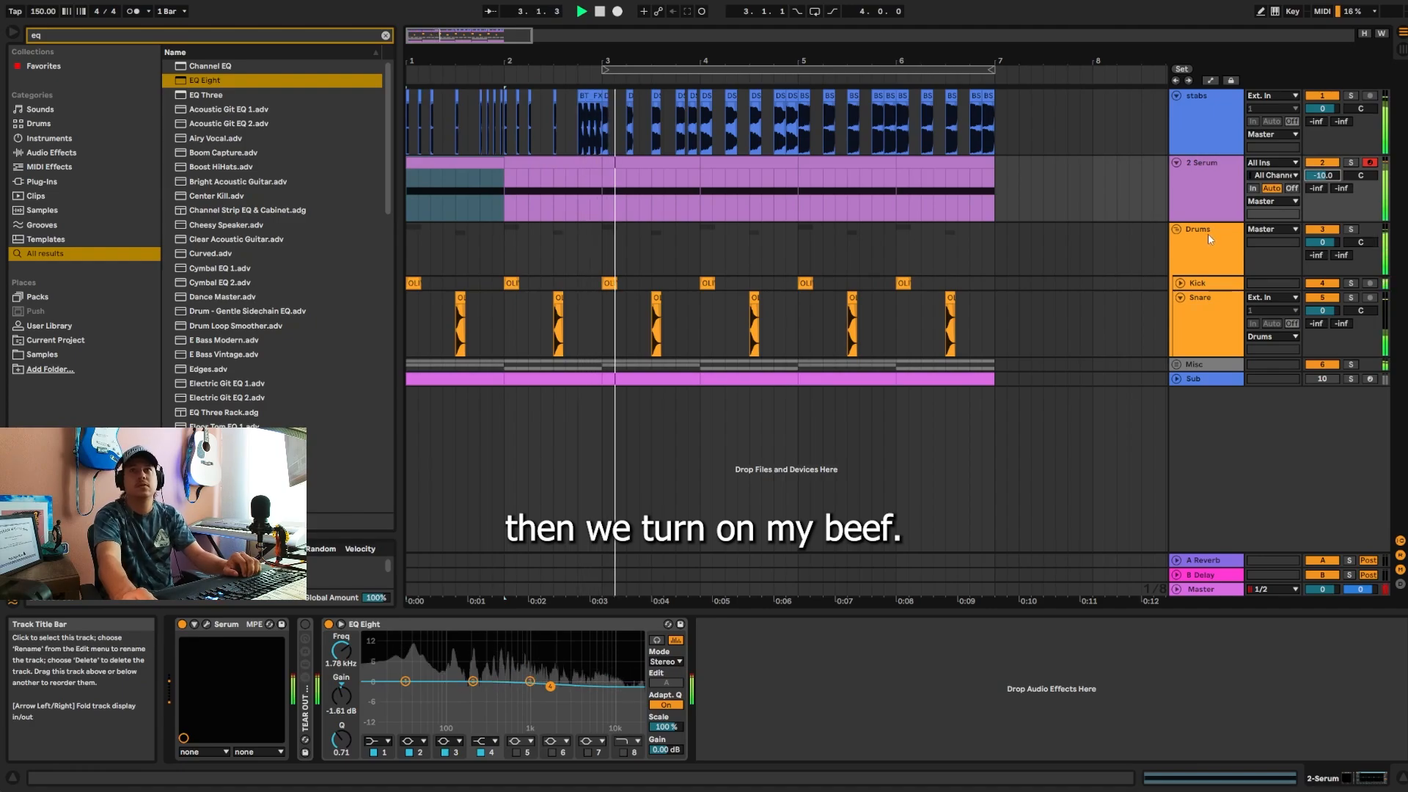
Step: Switch the TEAR OUT - BEEF rack on, replay from bar 1, and reset the Serum track's volume to 0 dB
left_click(305, 625)
key("space")
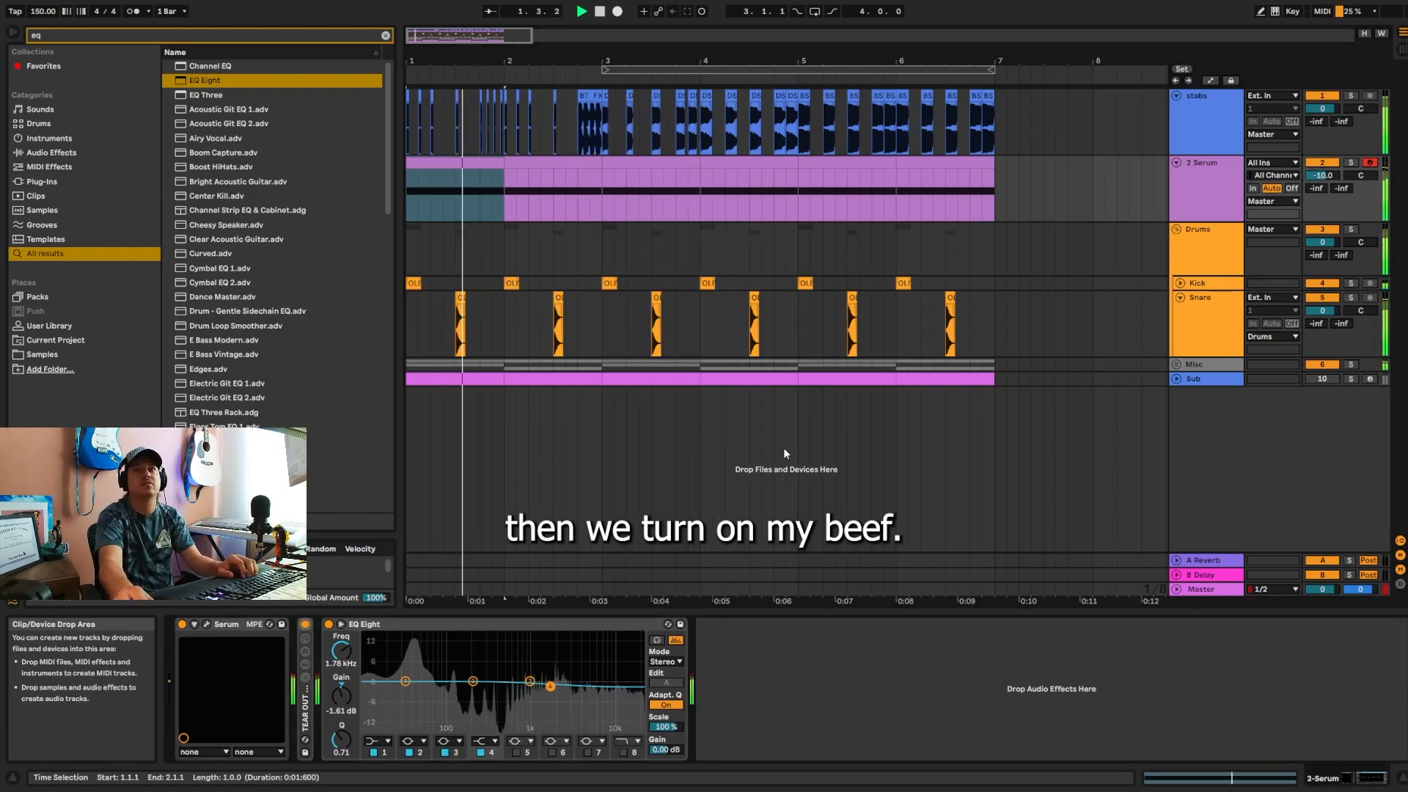
double_click(1318, 177)
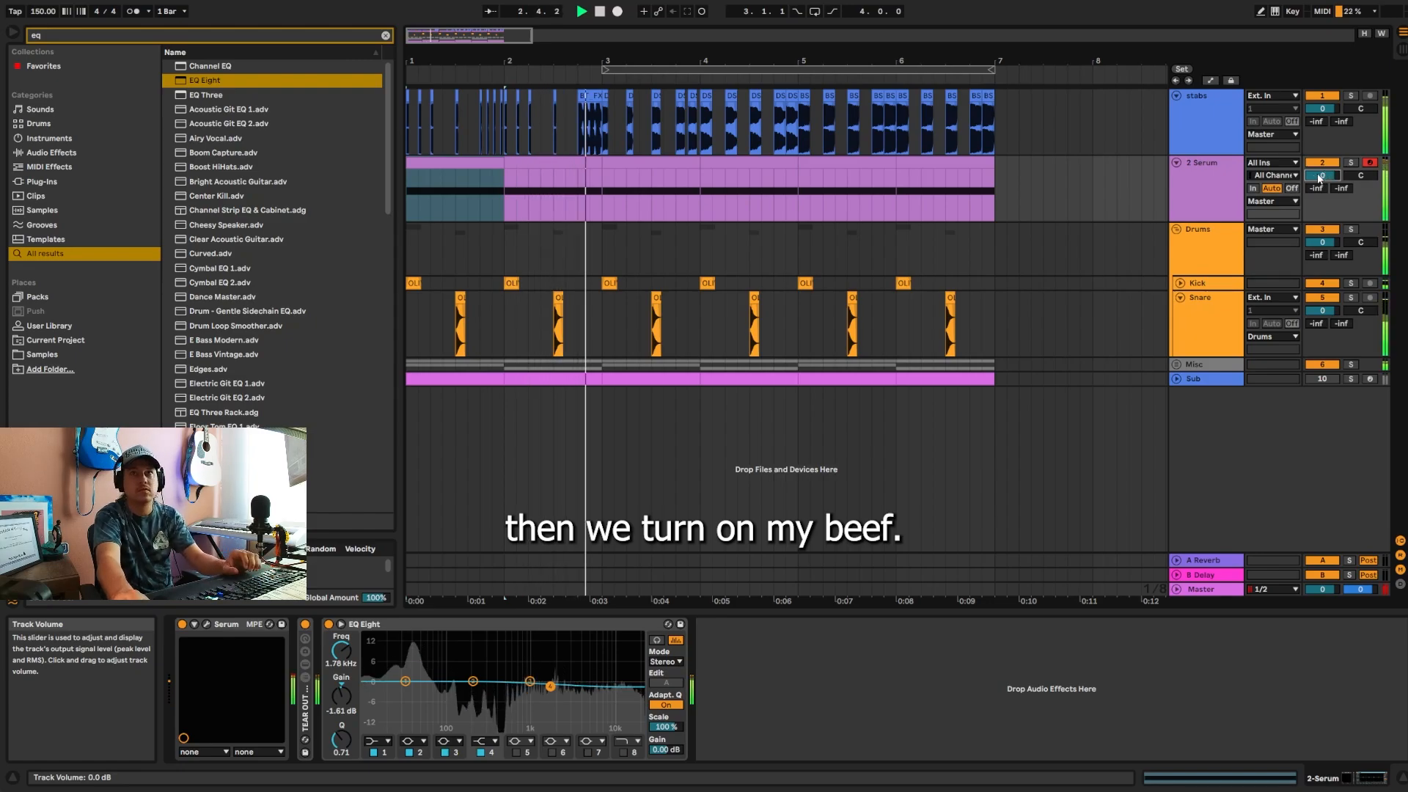
Step: Fold the Serum and Snare tracks, and stop playback with the position back at 1.1.1
left_click(1176, 163)
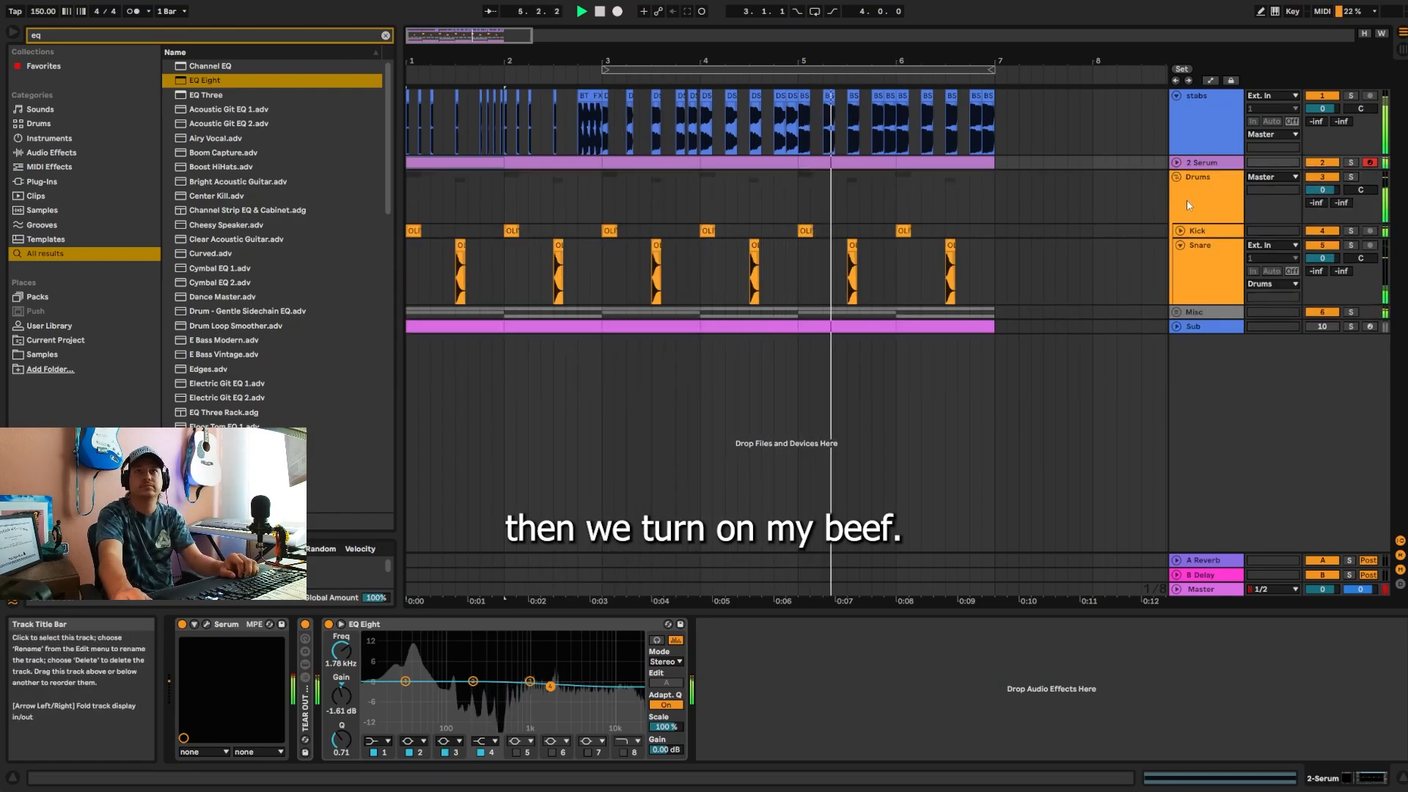
left_click(1180, 245)
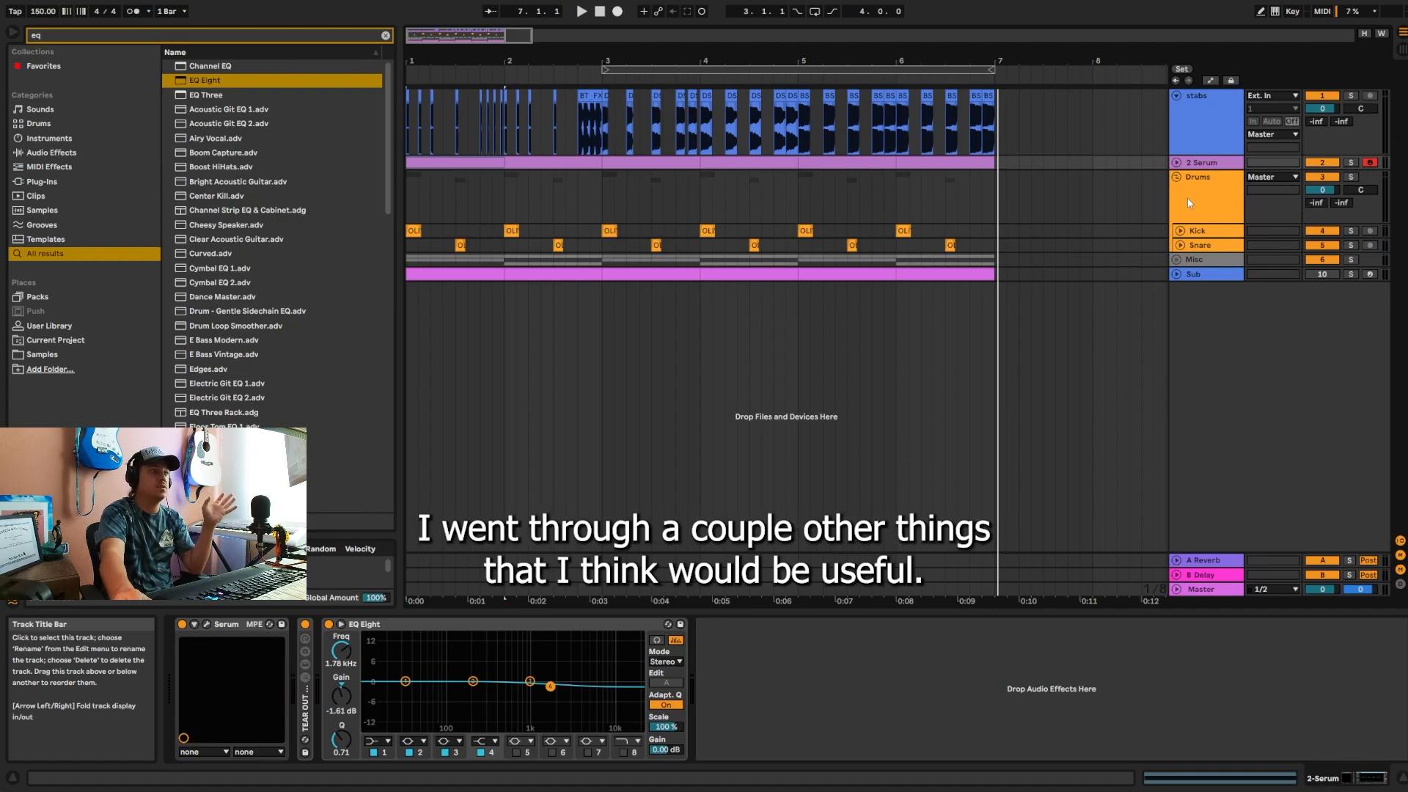
left_click(600, 12)
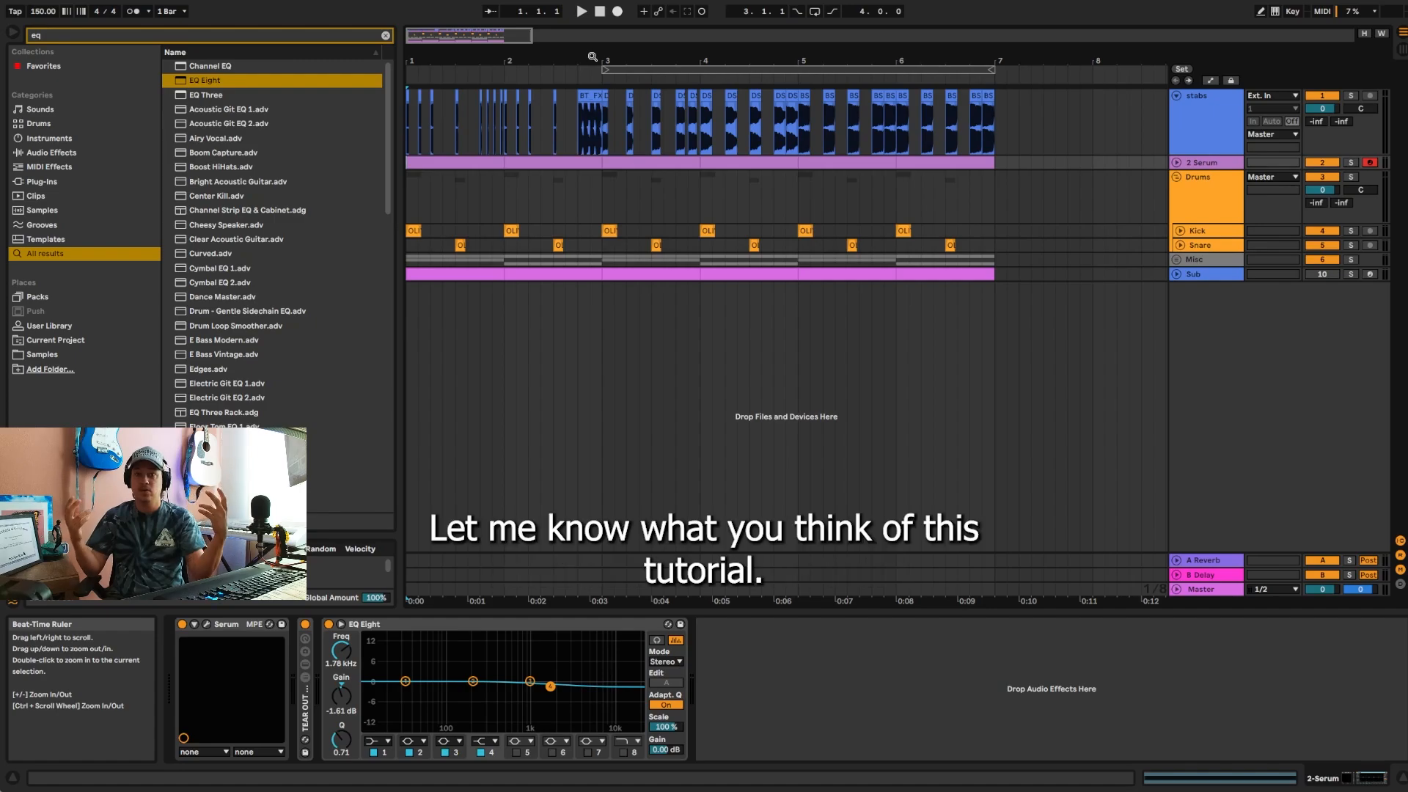